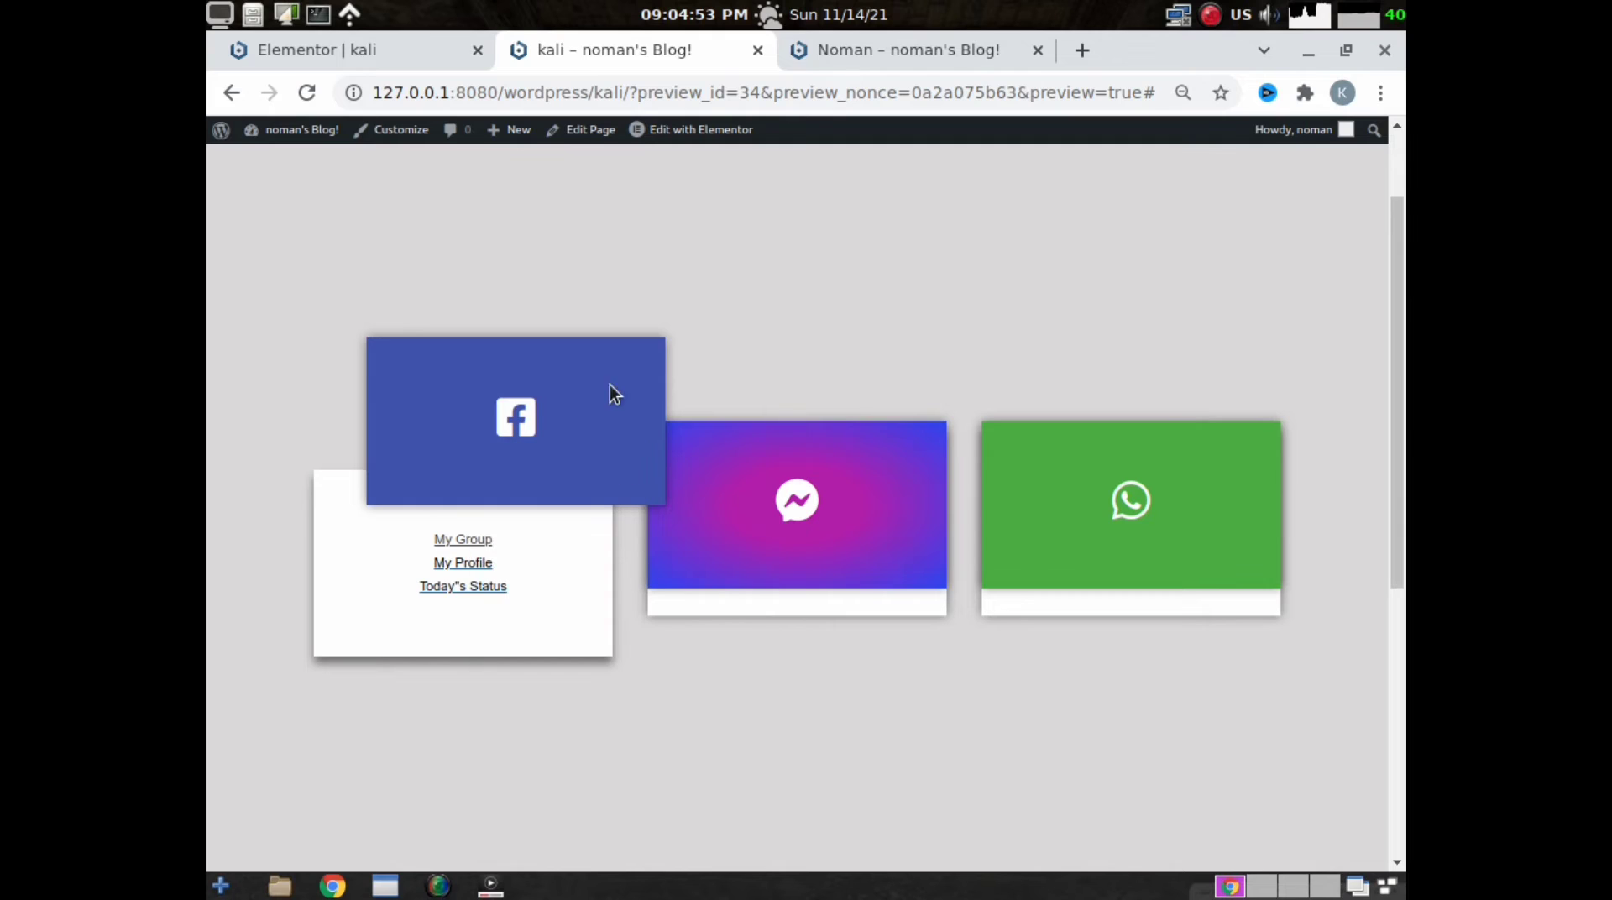
- Test the Facebook card's My Group link by opening it in a new browser tab from the preview page
left_click(850, 60)
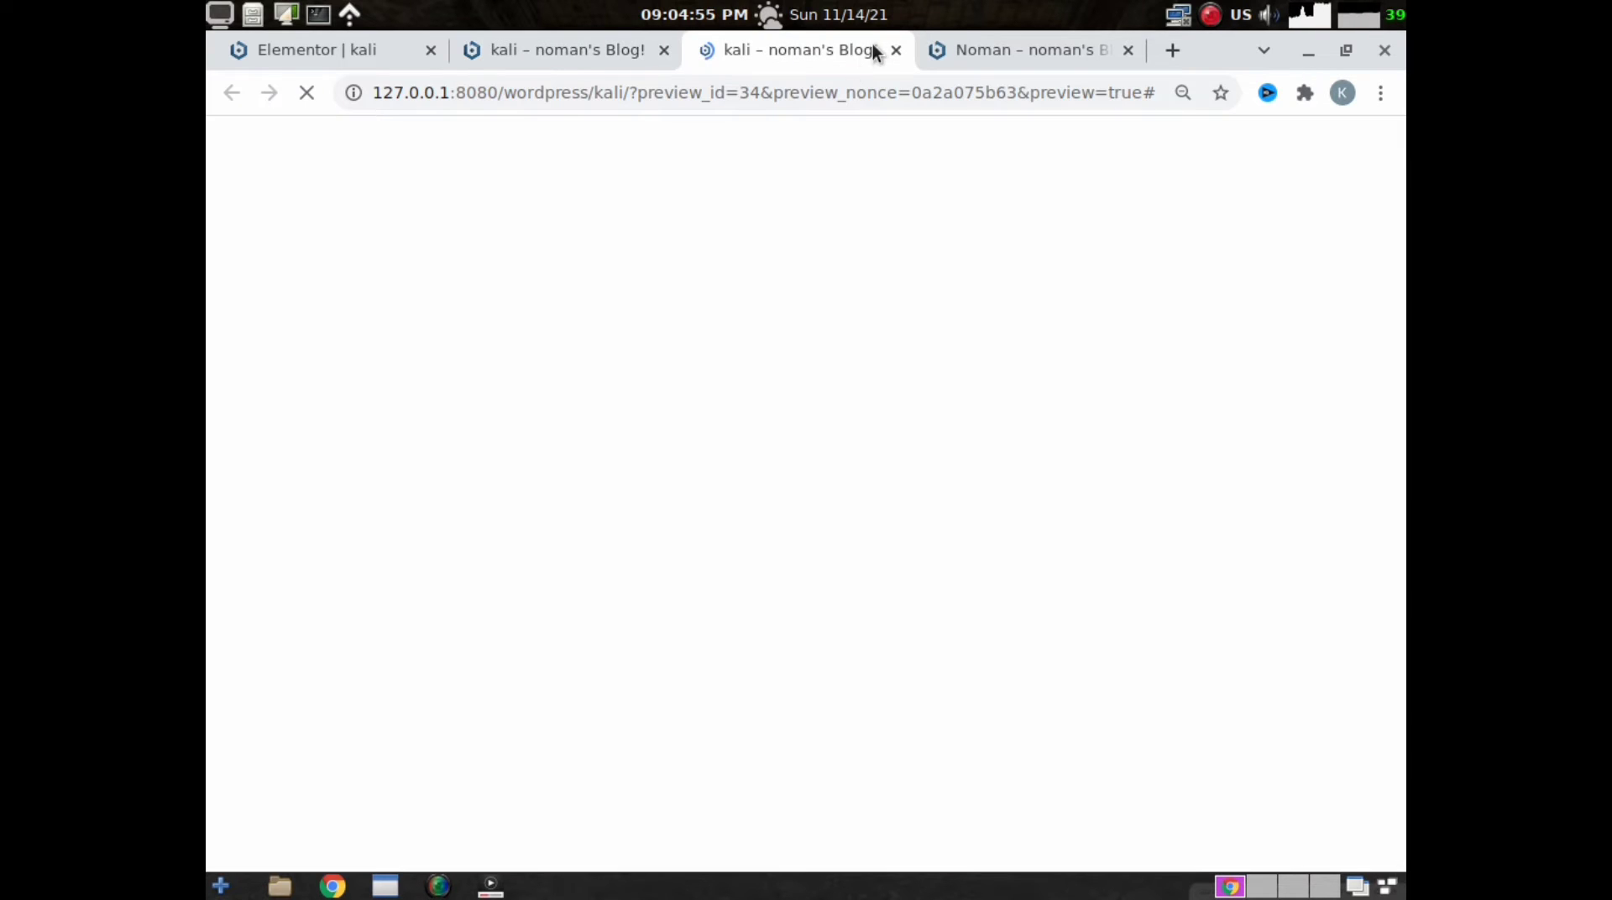
middle_click(573, 49)
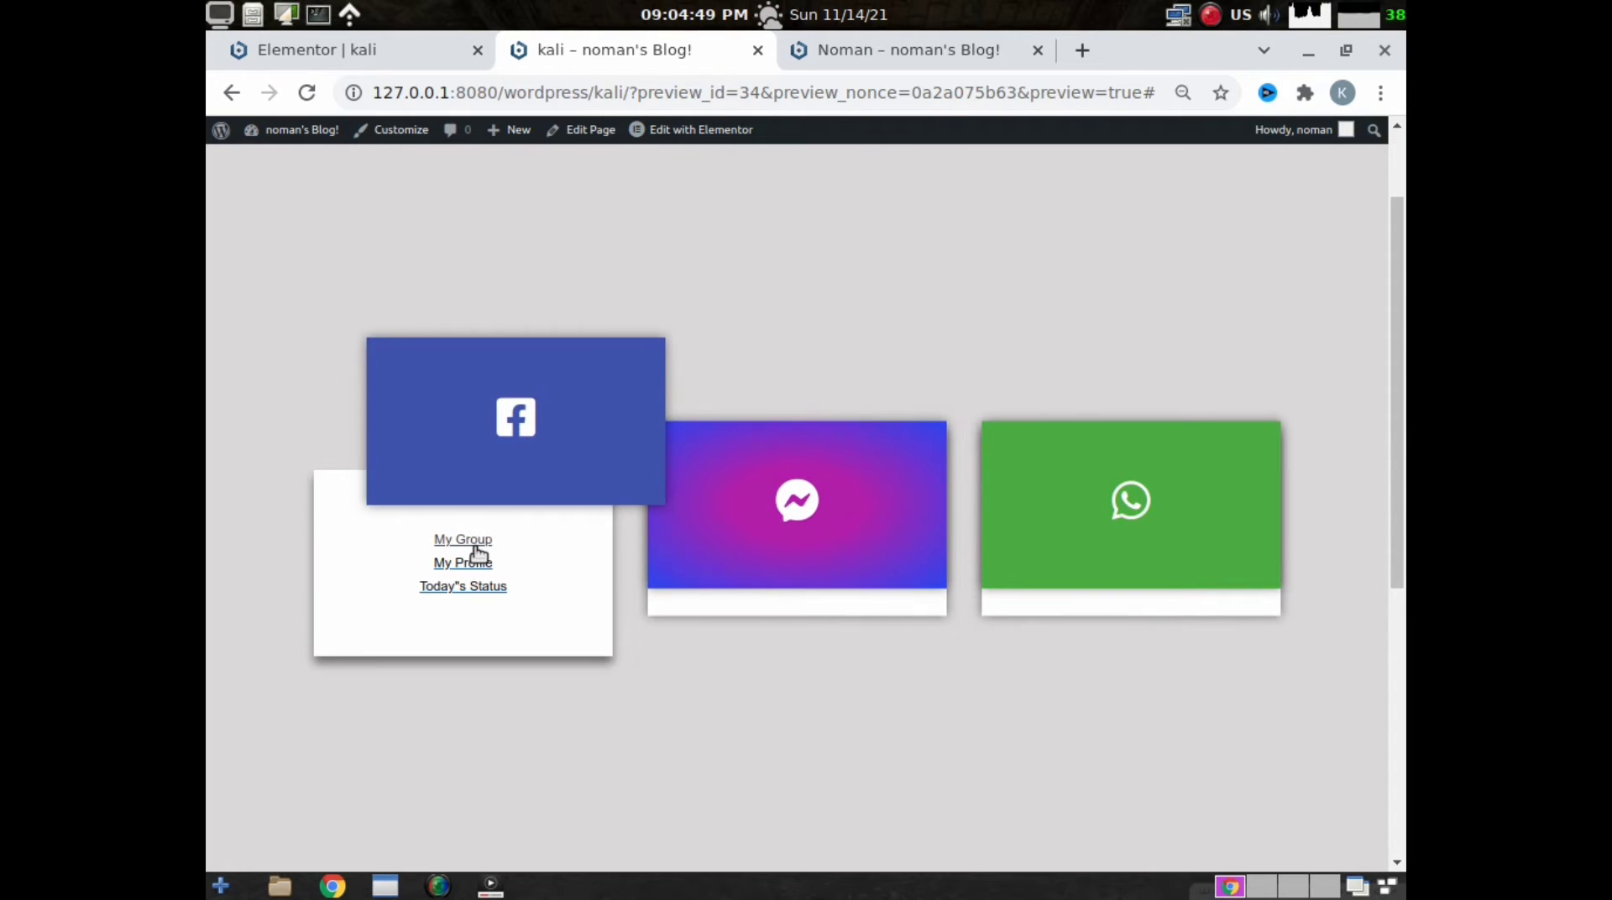
right_click(476, 548)
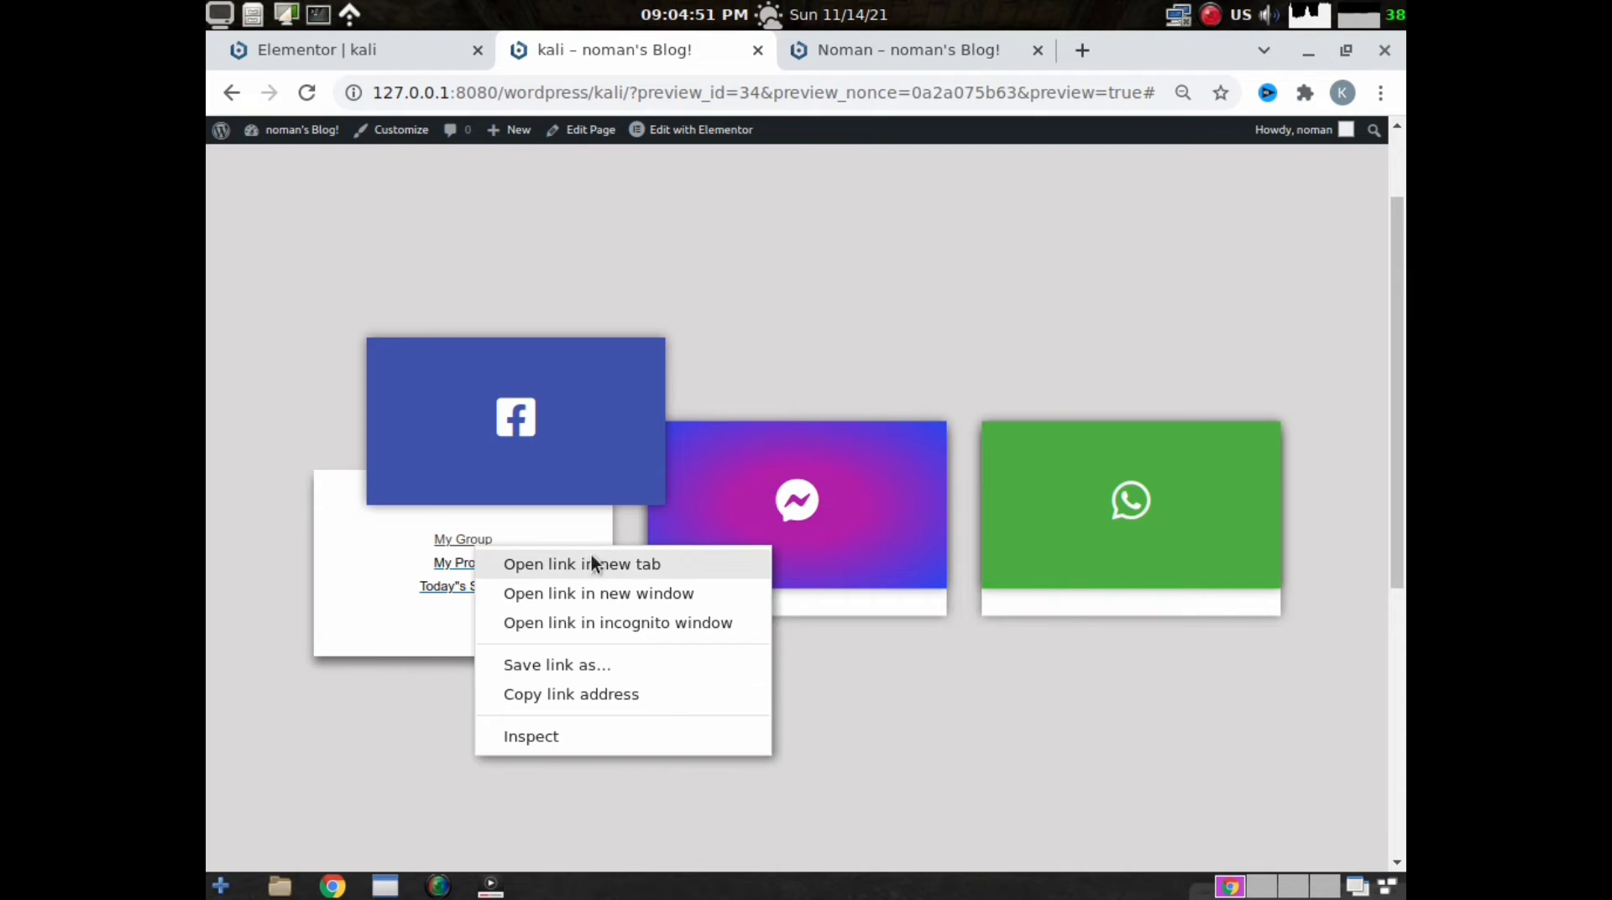
left_click(638, 566)
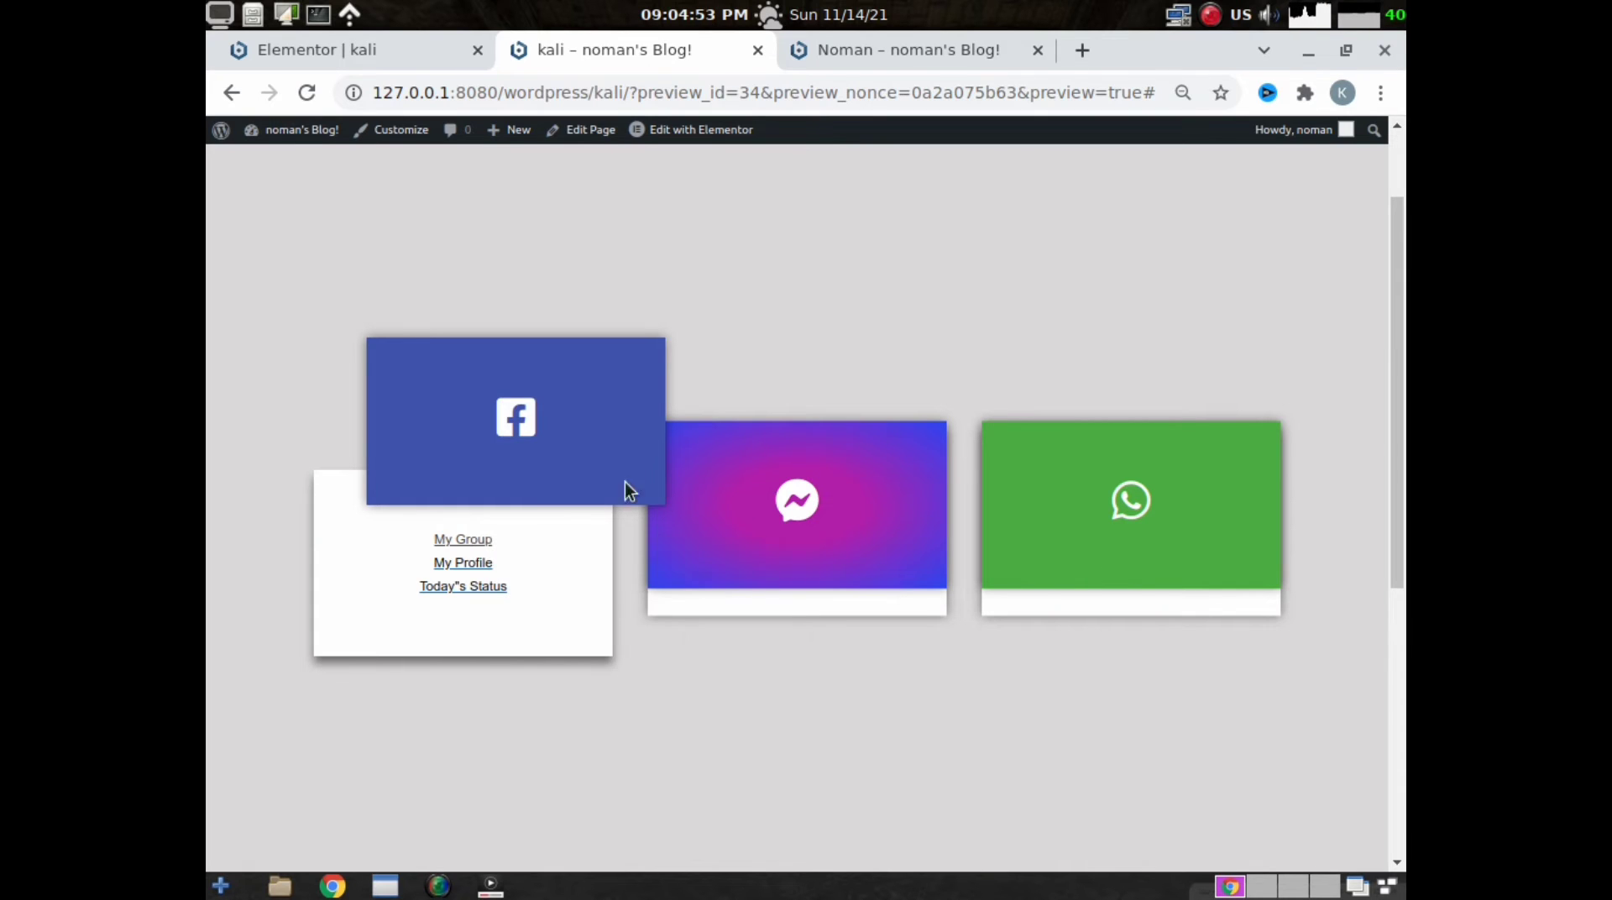
left_click(849, 59)
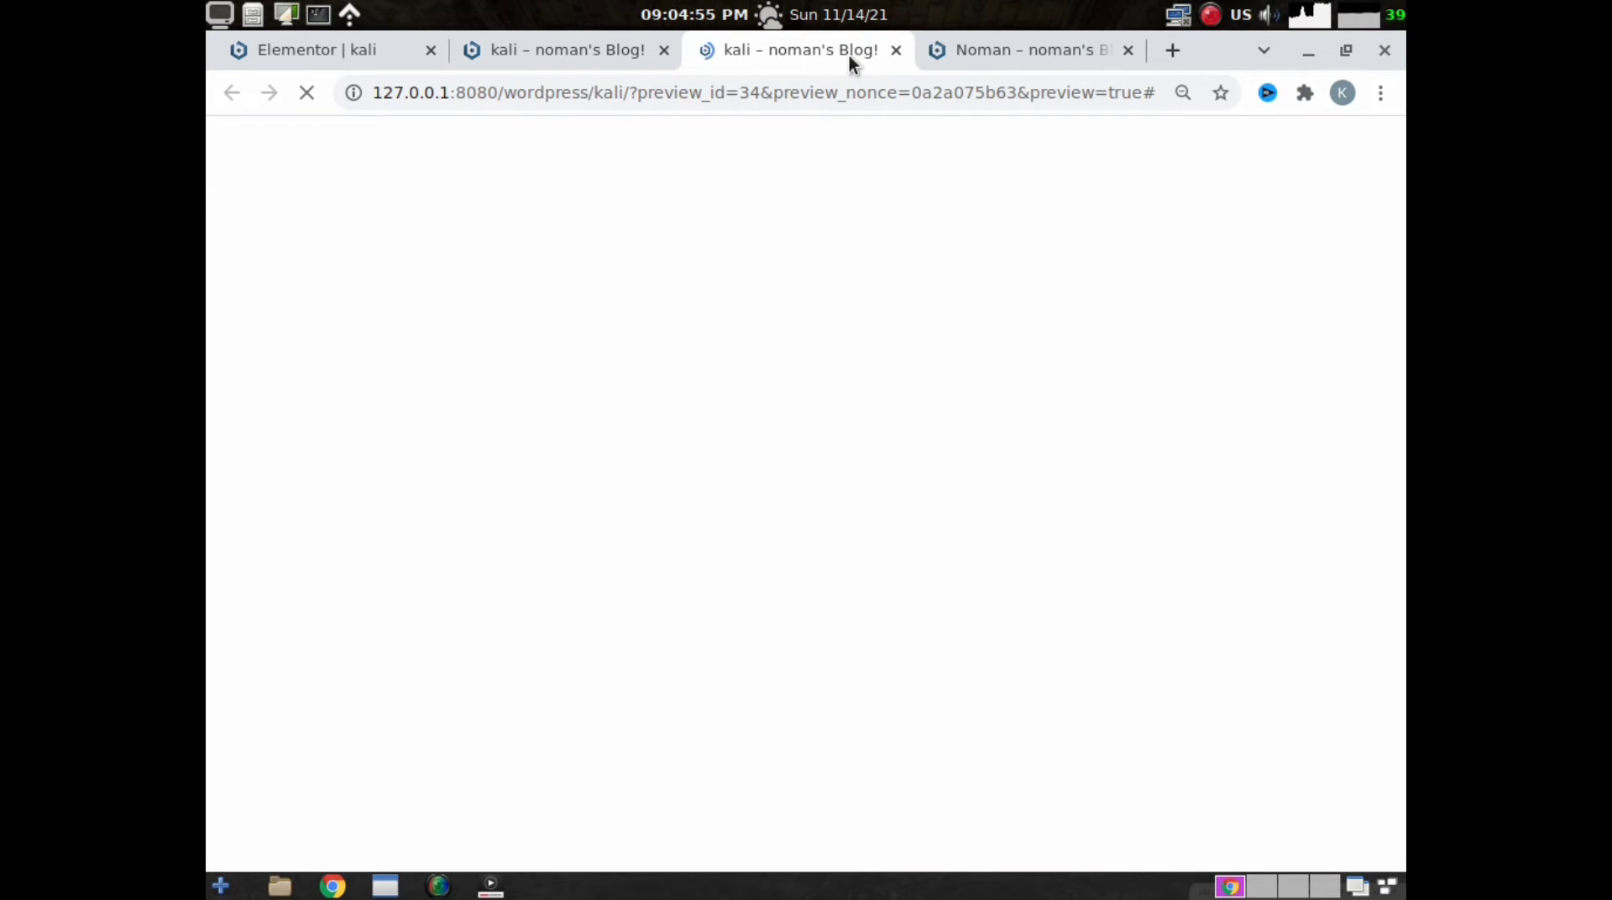
middle_click(532, 49)
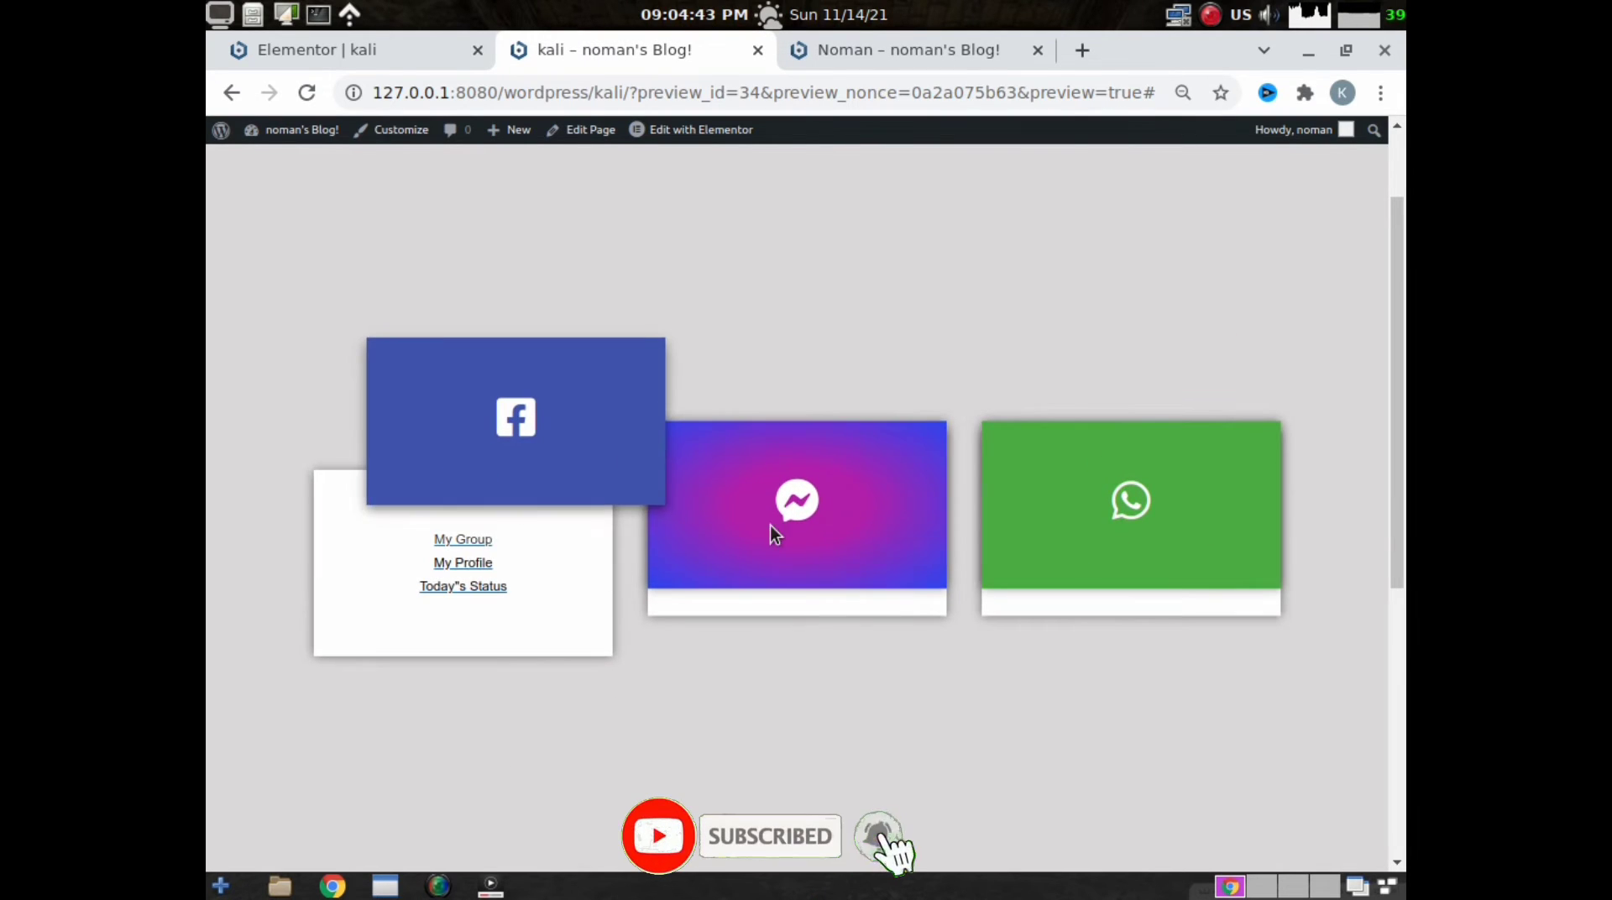
- Examine how the Messenger, WhatsApp and Facebook cards animate open on the preview page
mouse_move(769, 525)
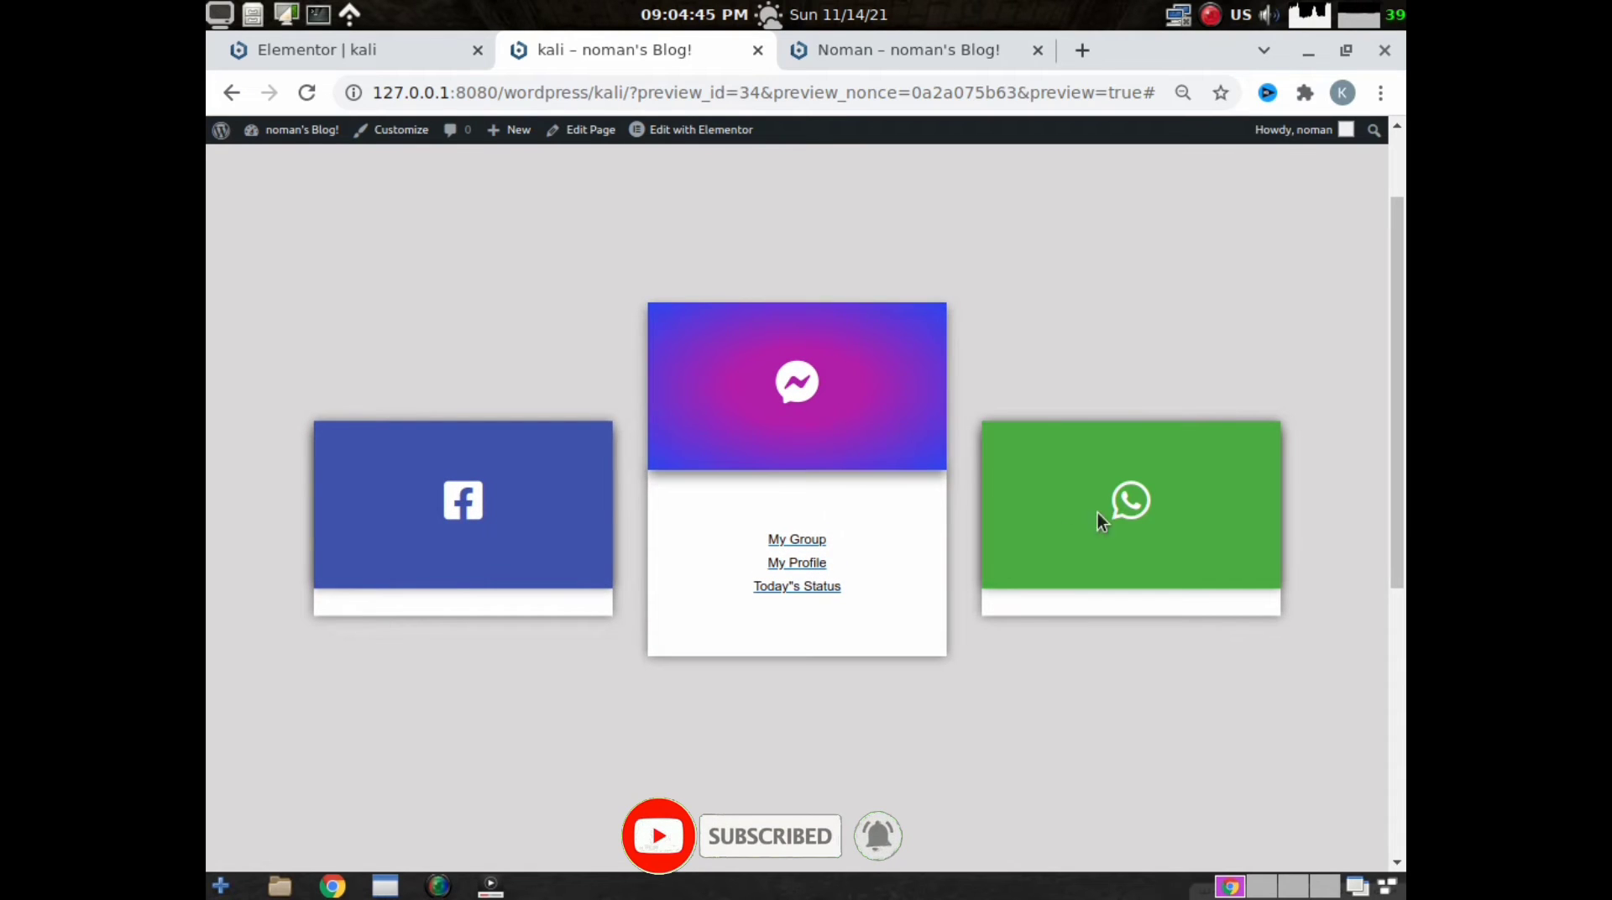
mouse_move(1105, 514)
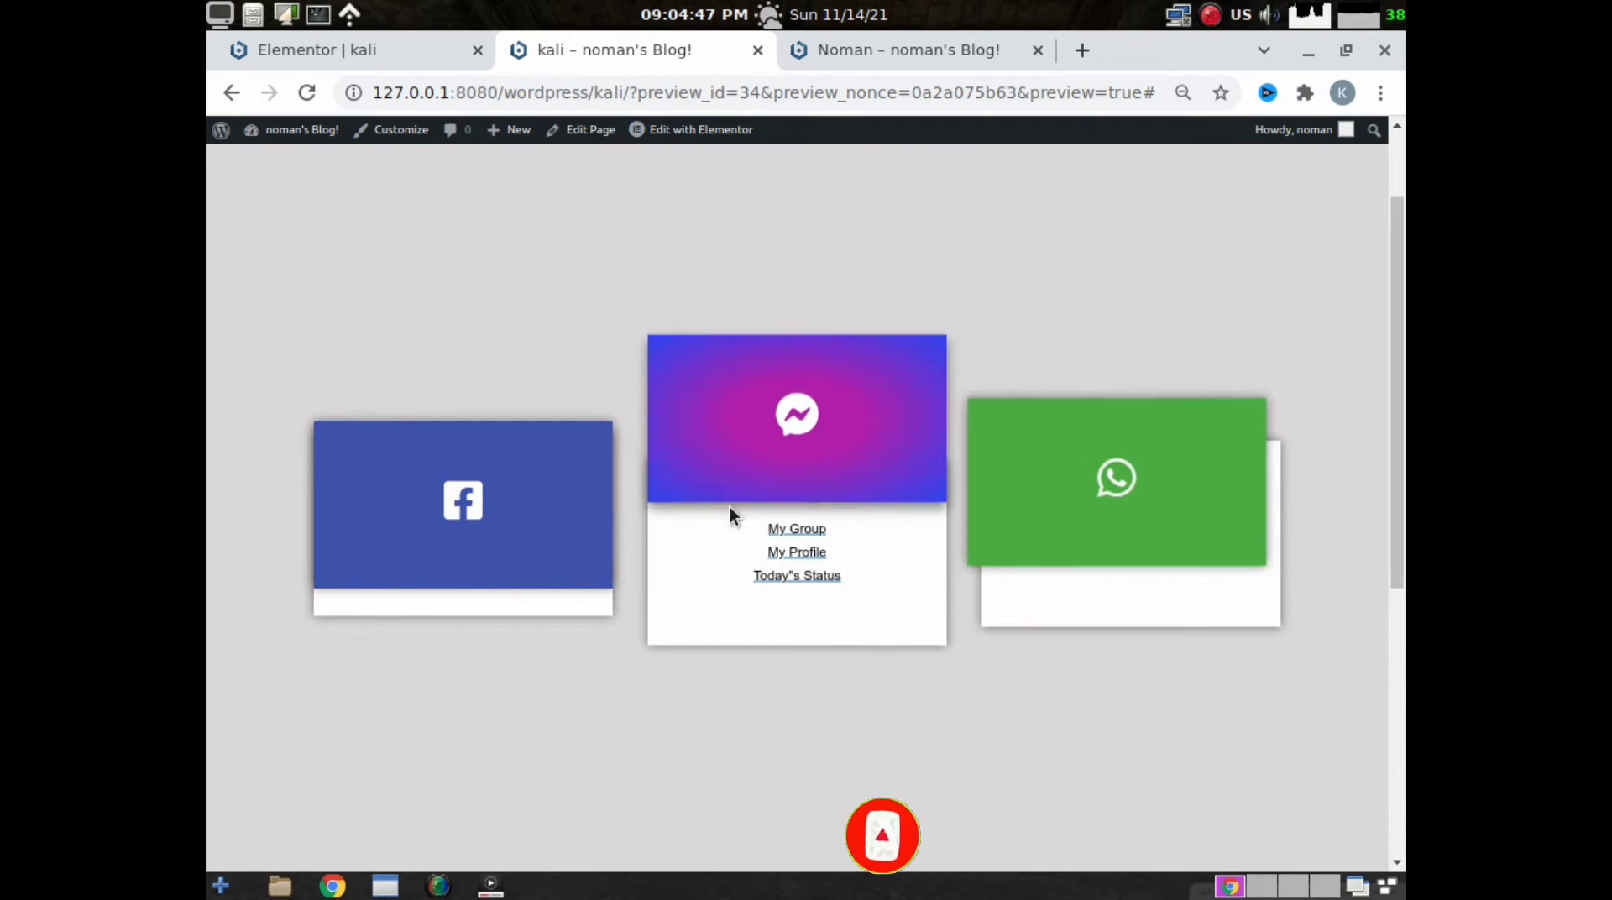
mouse_move(497, 516)
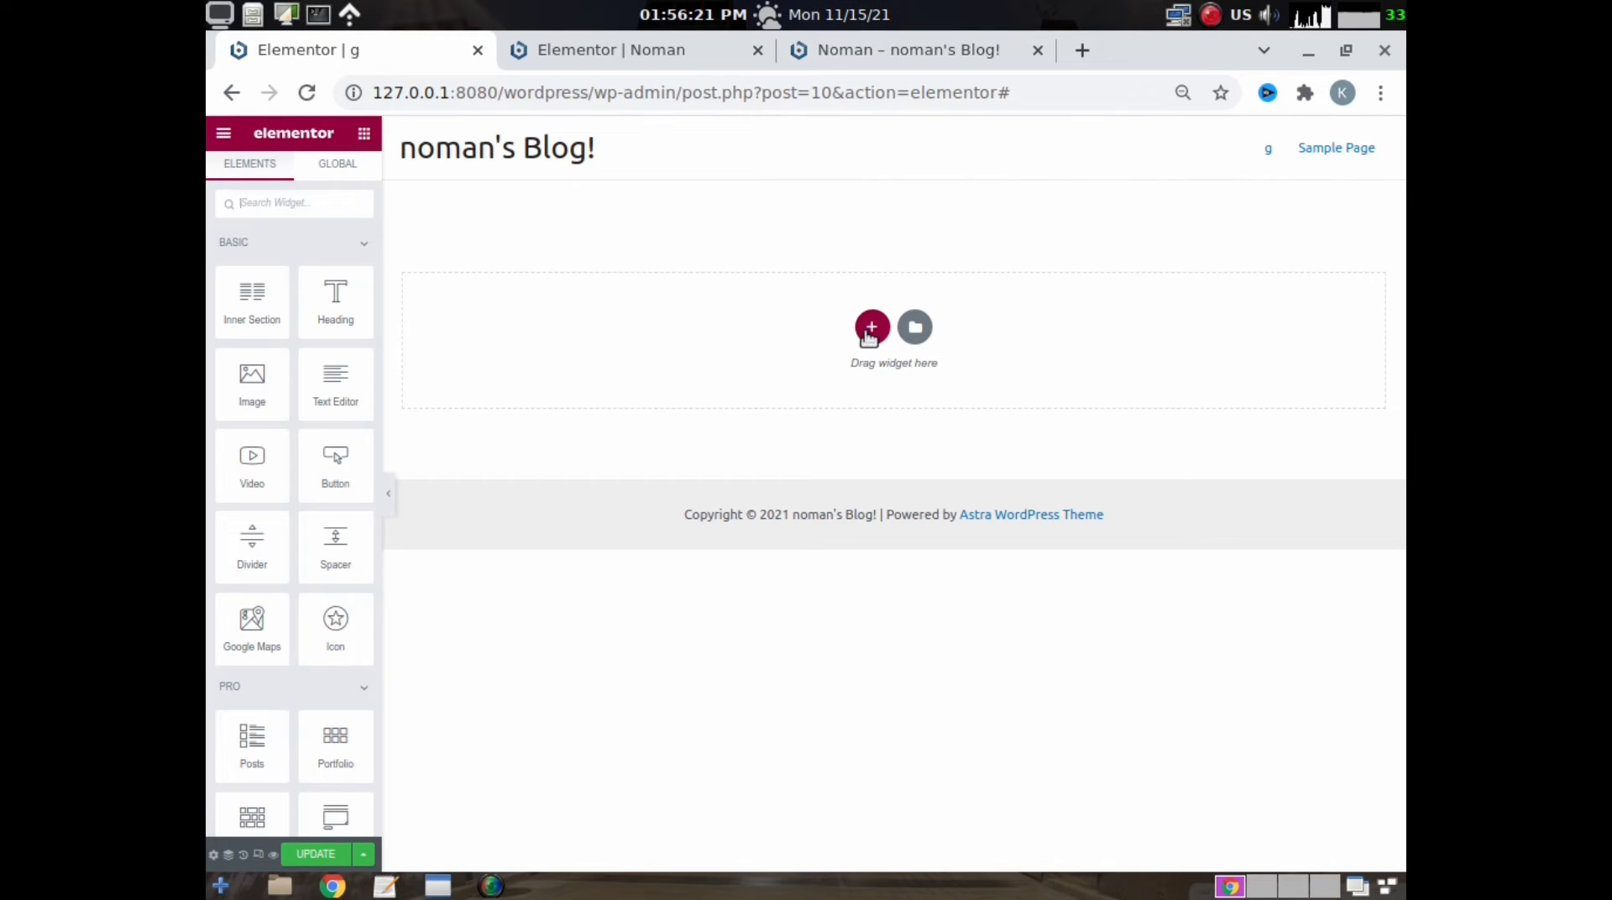
- Add a section with three equal columns and set its height to a minimum height of 800
left_click(872, 329)
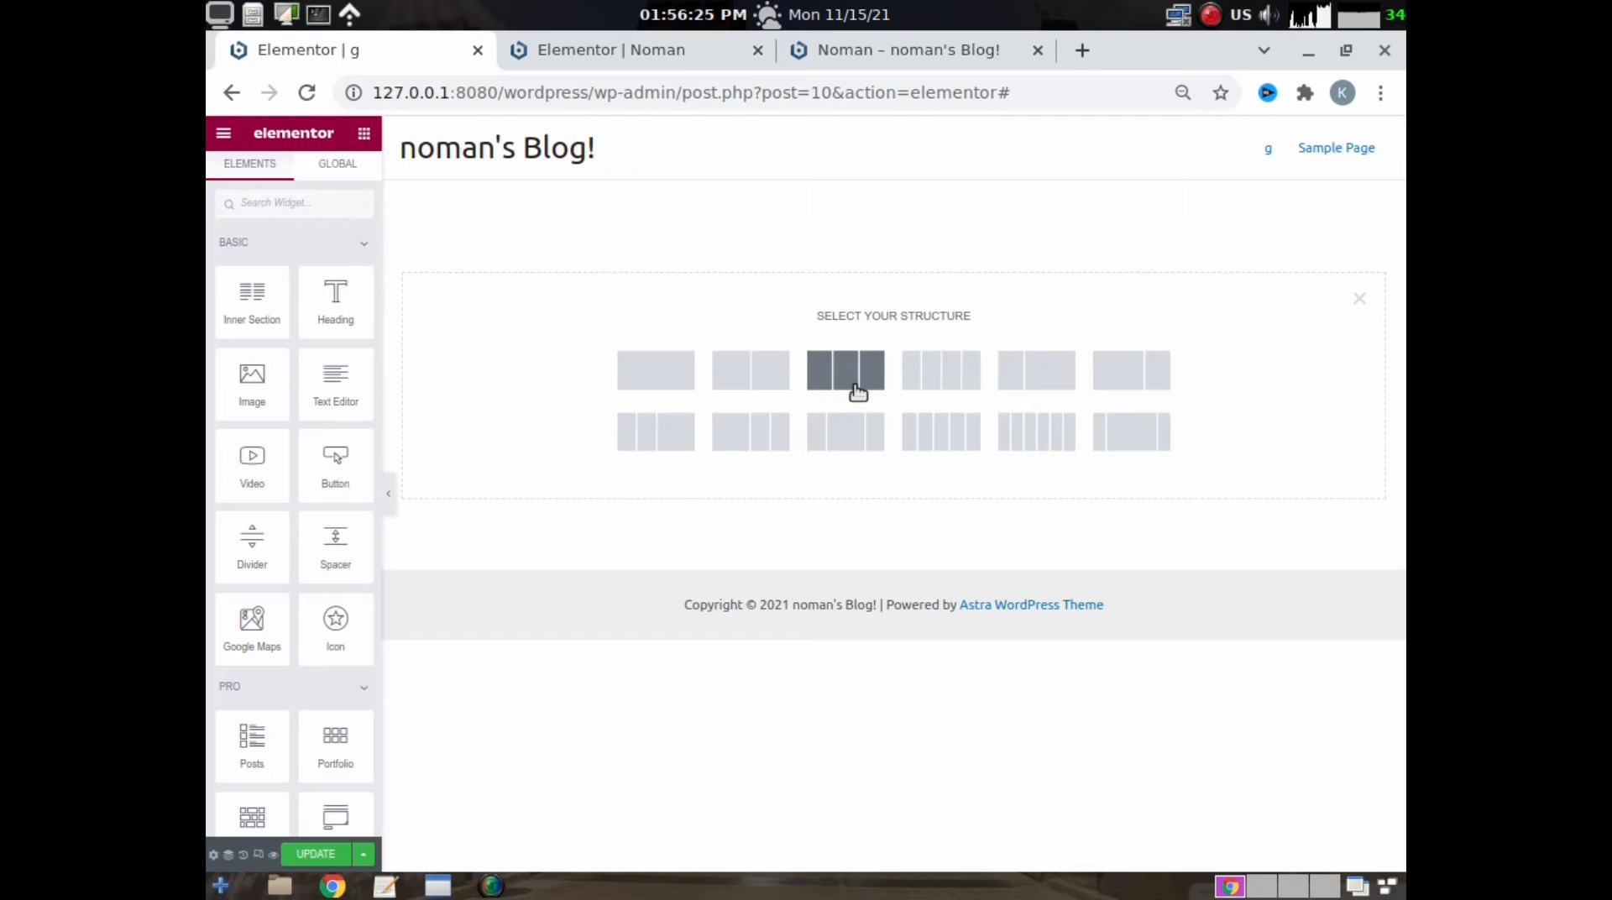
left_click(857, 392)
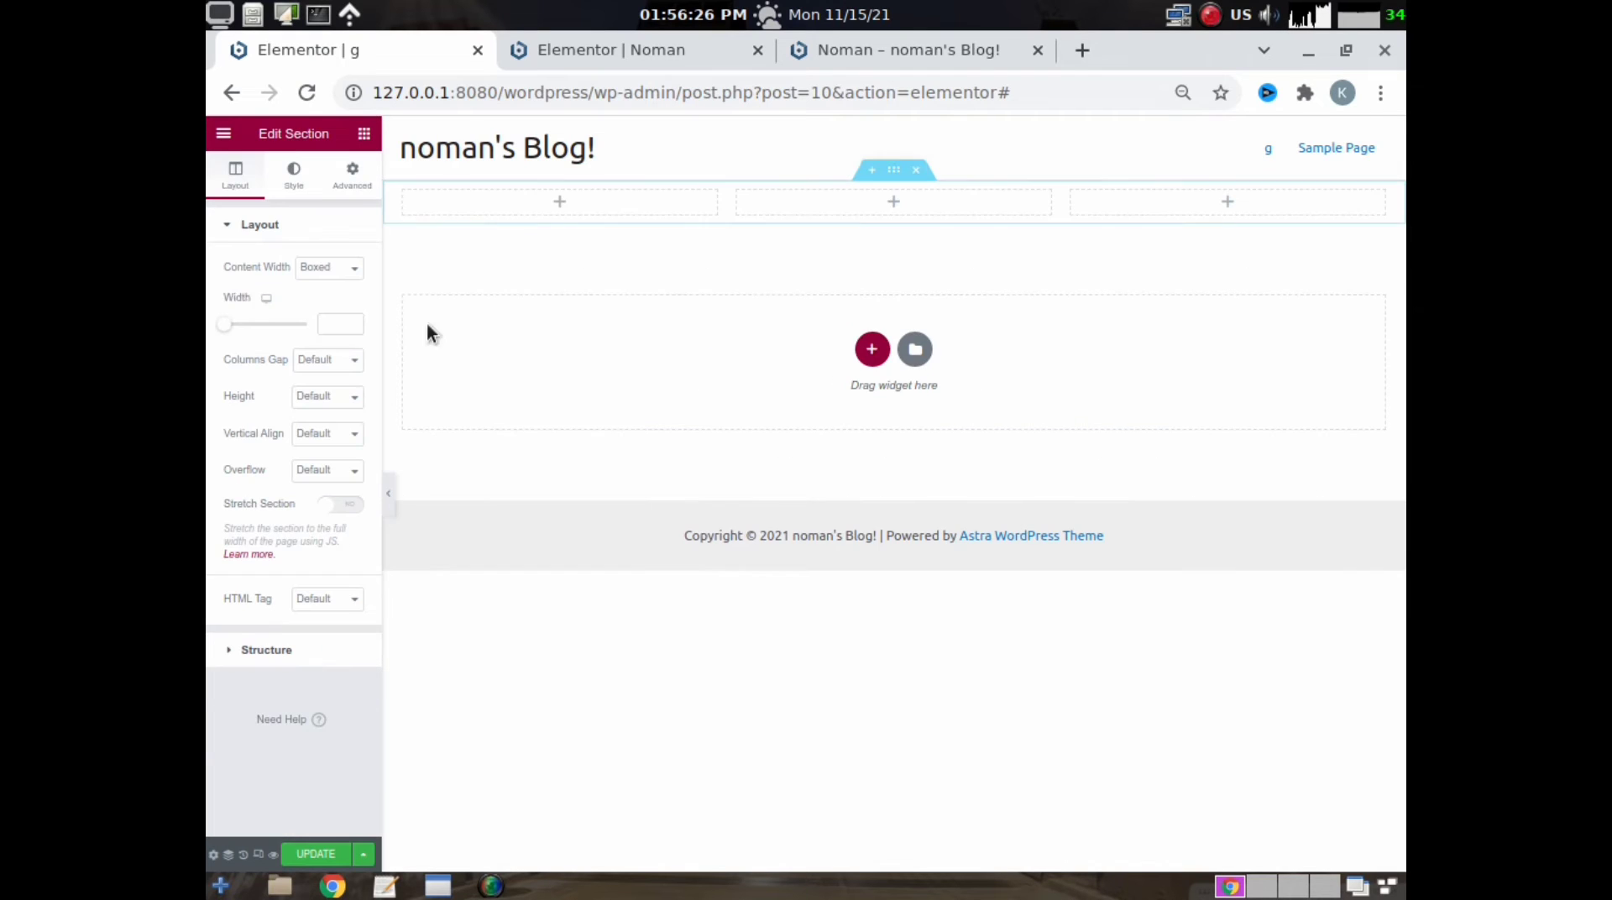
left_click(333, 403)
left_click(327, 444)
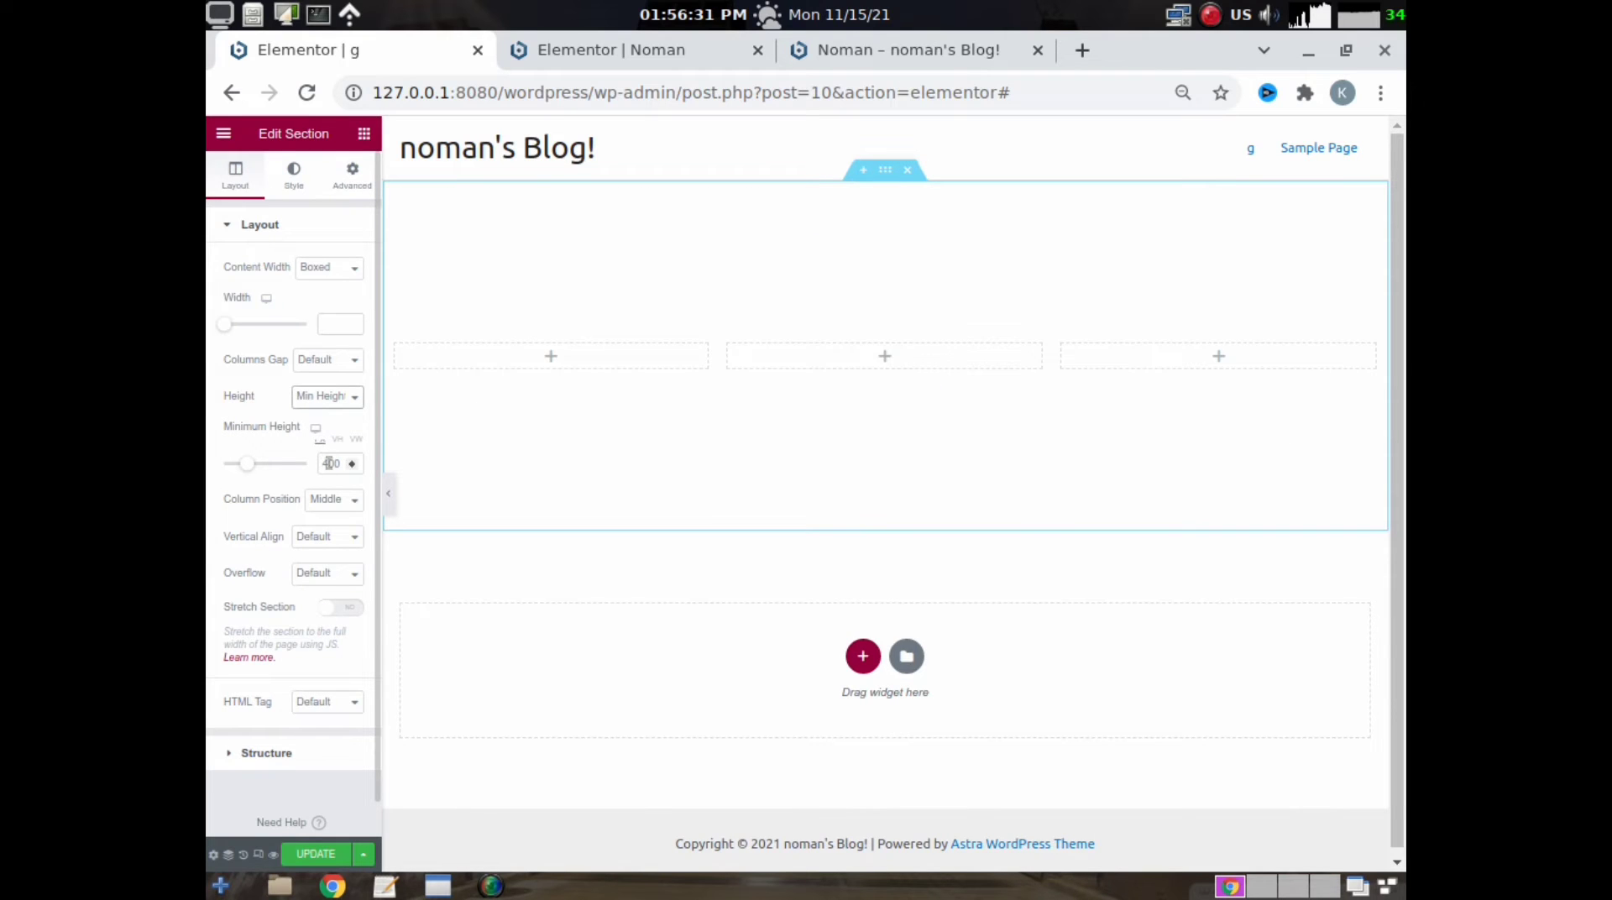
key("BackSpace")
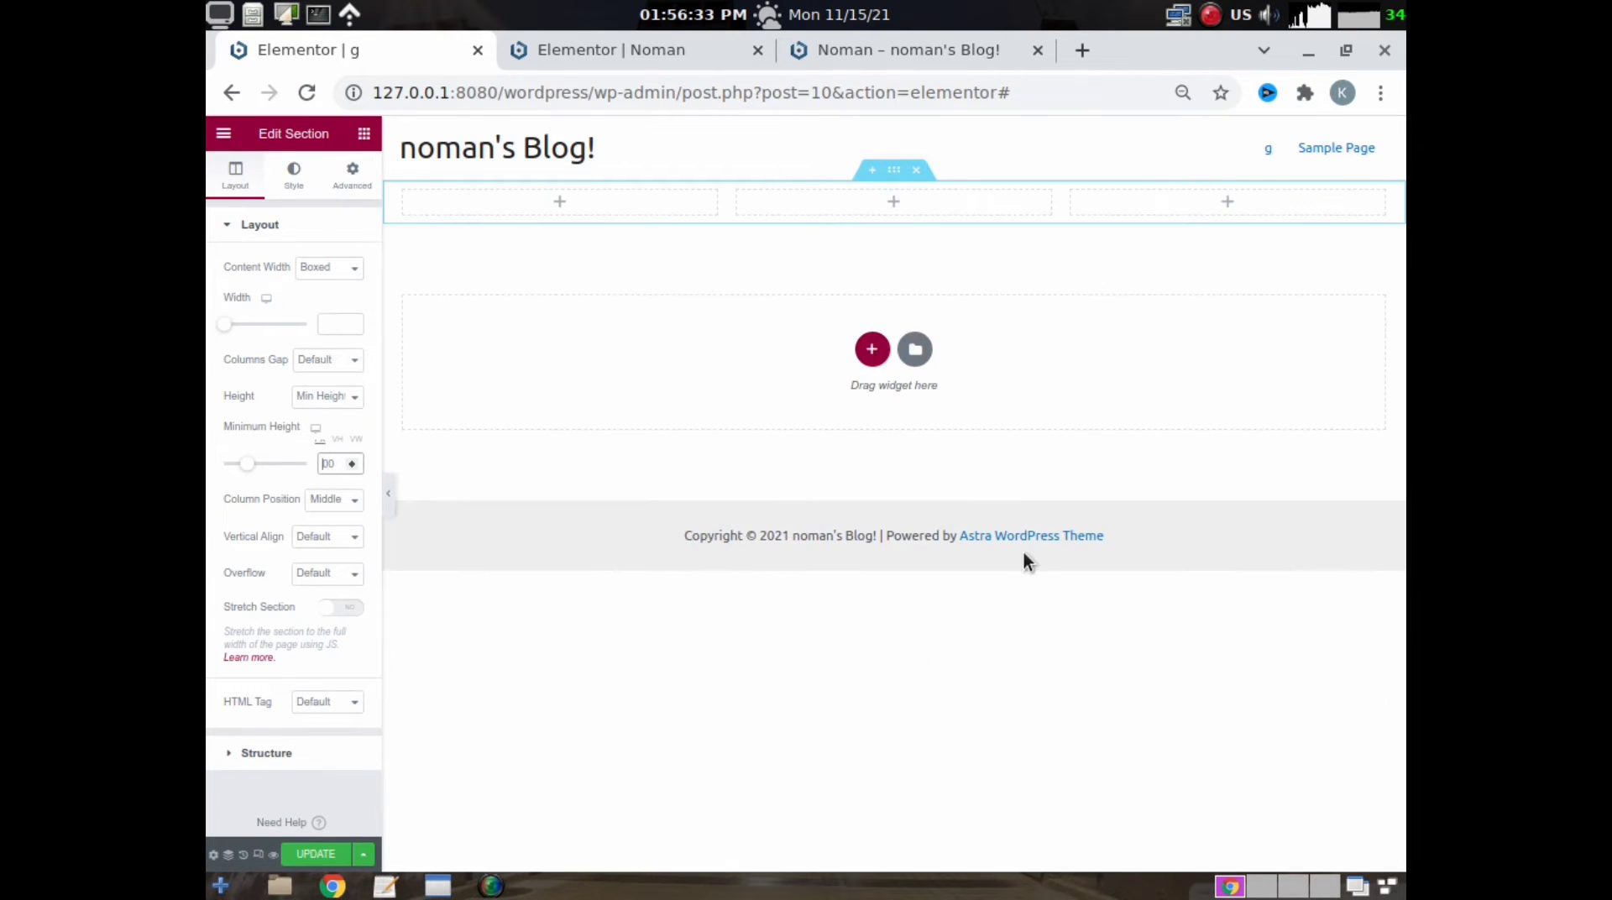
type("8")
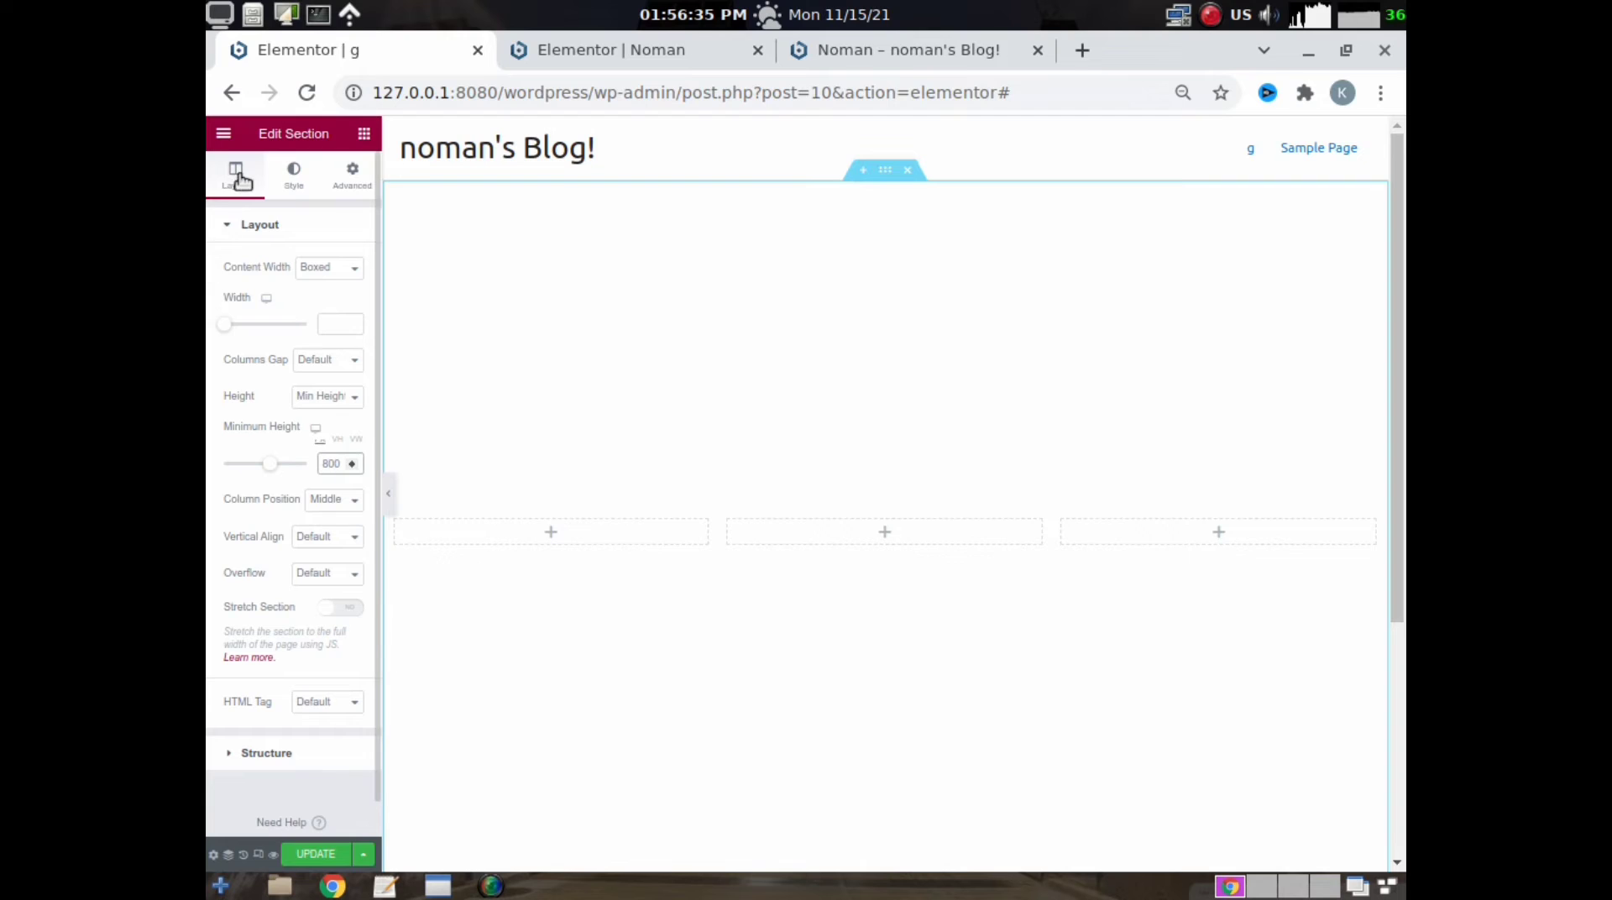
- Give the three-column section a solid light grey background, color #EEEAEA
left_click(284, 176)
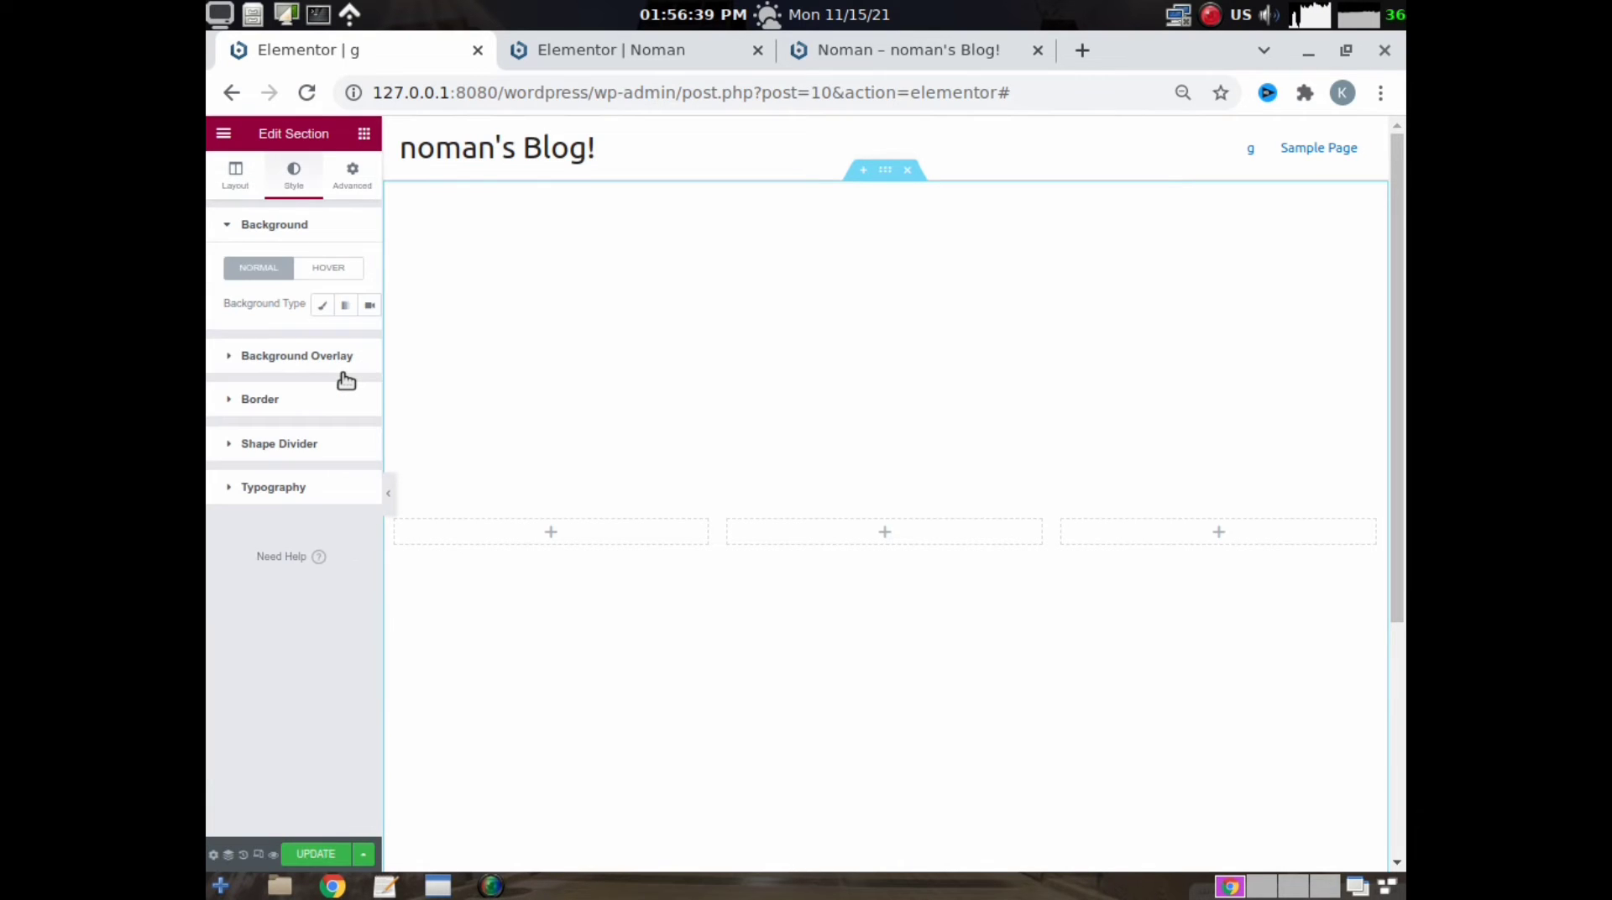
left_click(320, 306)
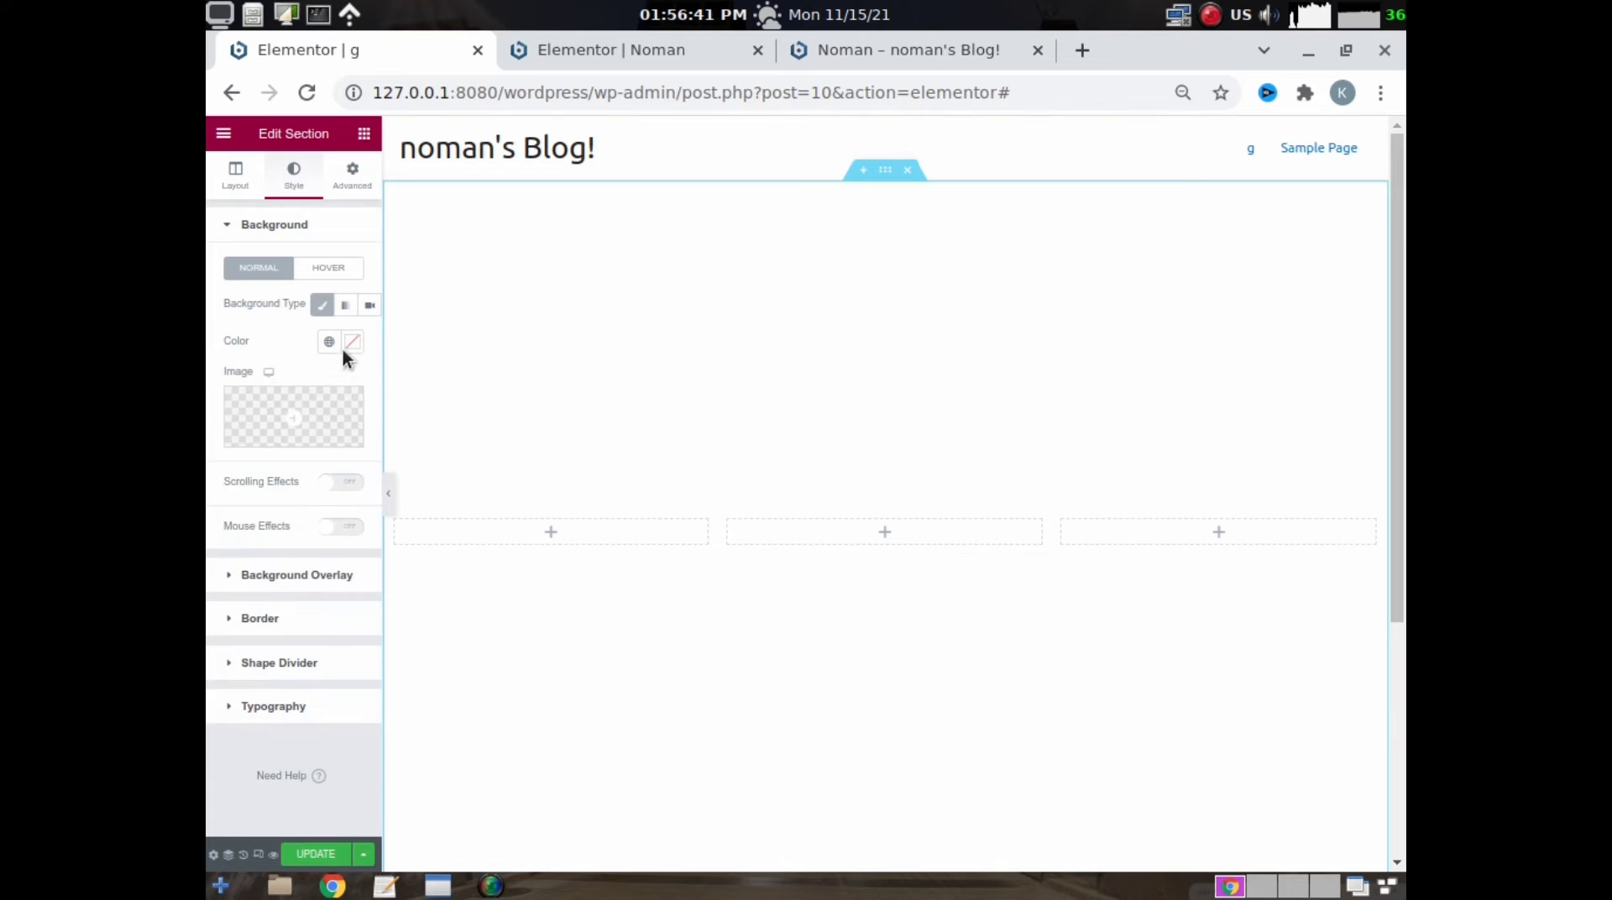
left_click(352, 340)
type("#FAFAFA")
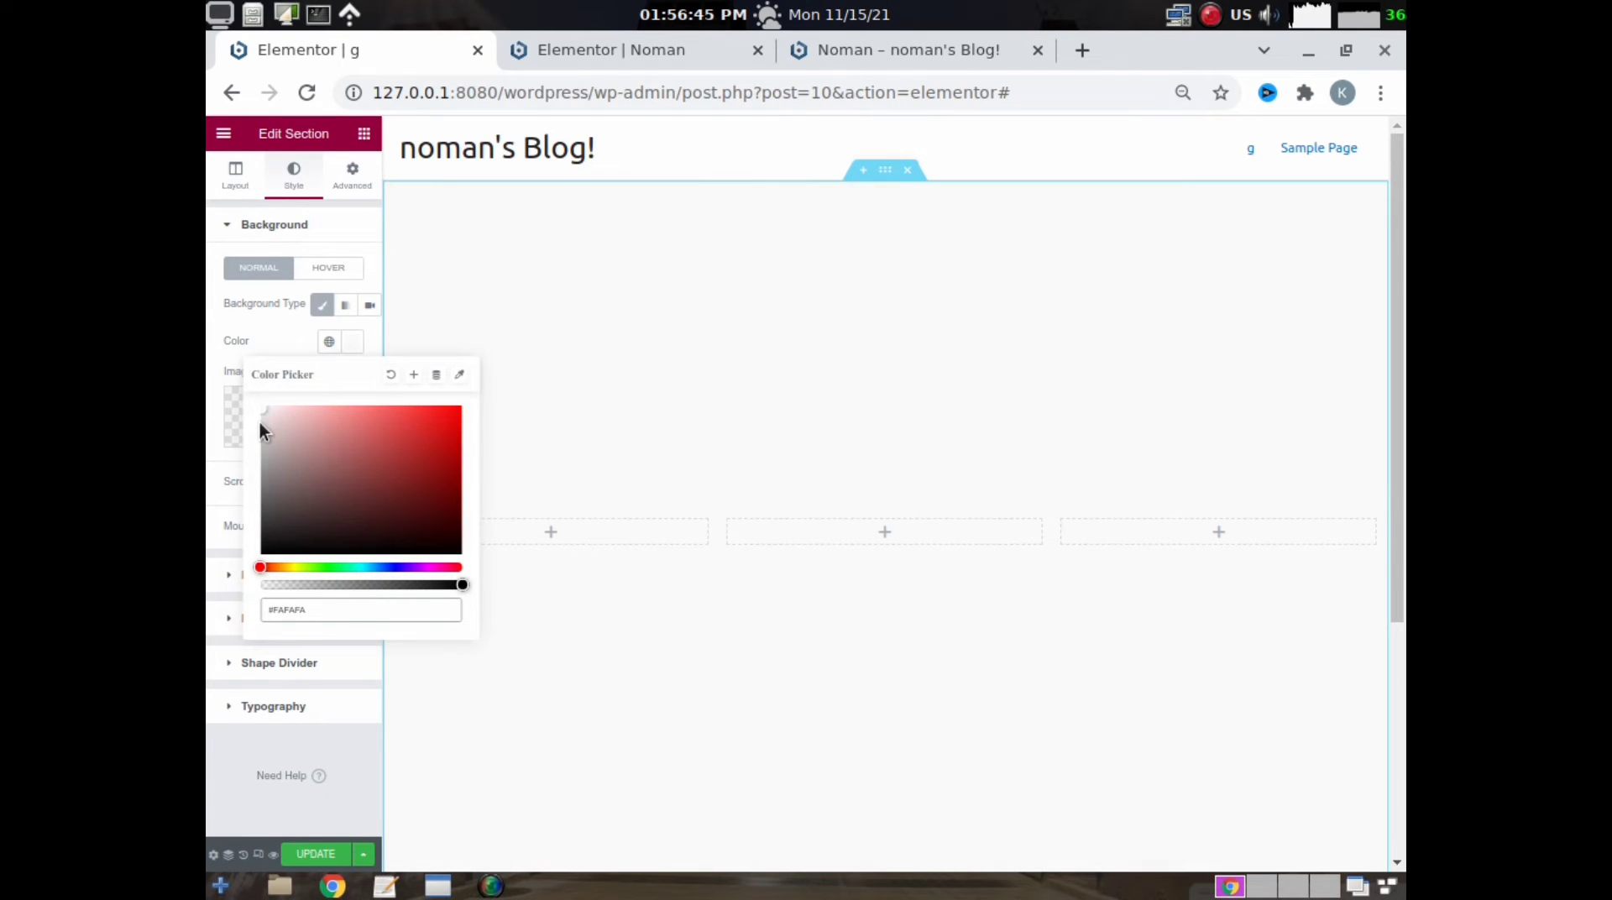
left_click(264, 414)
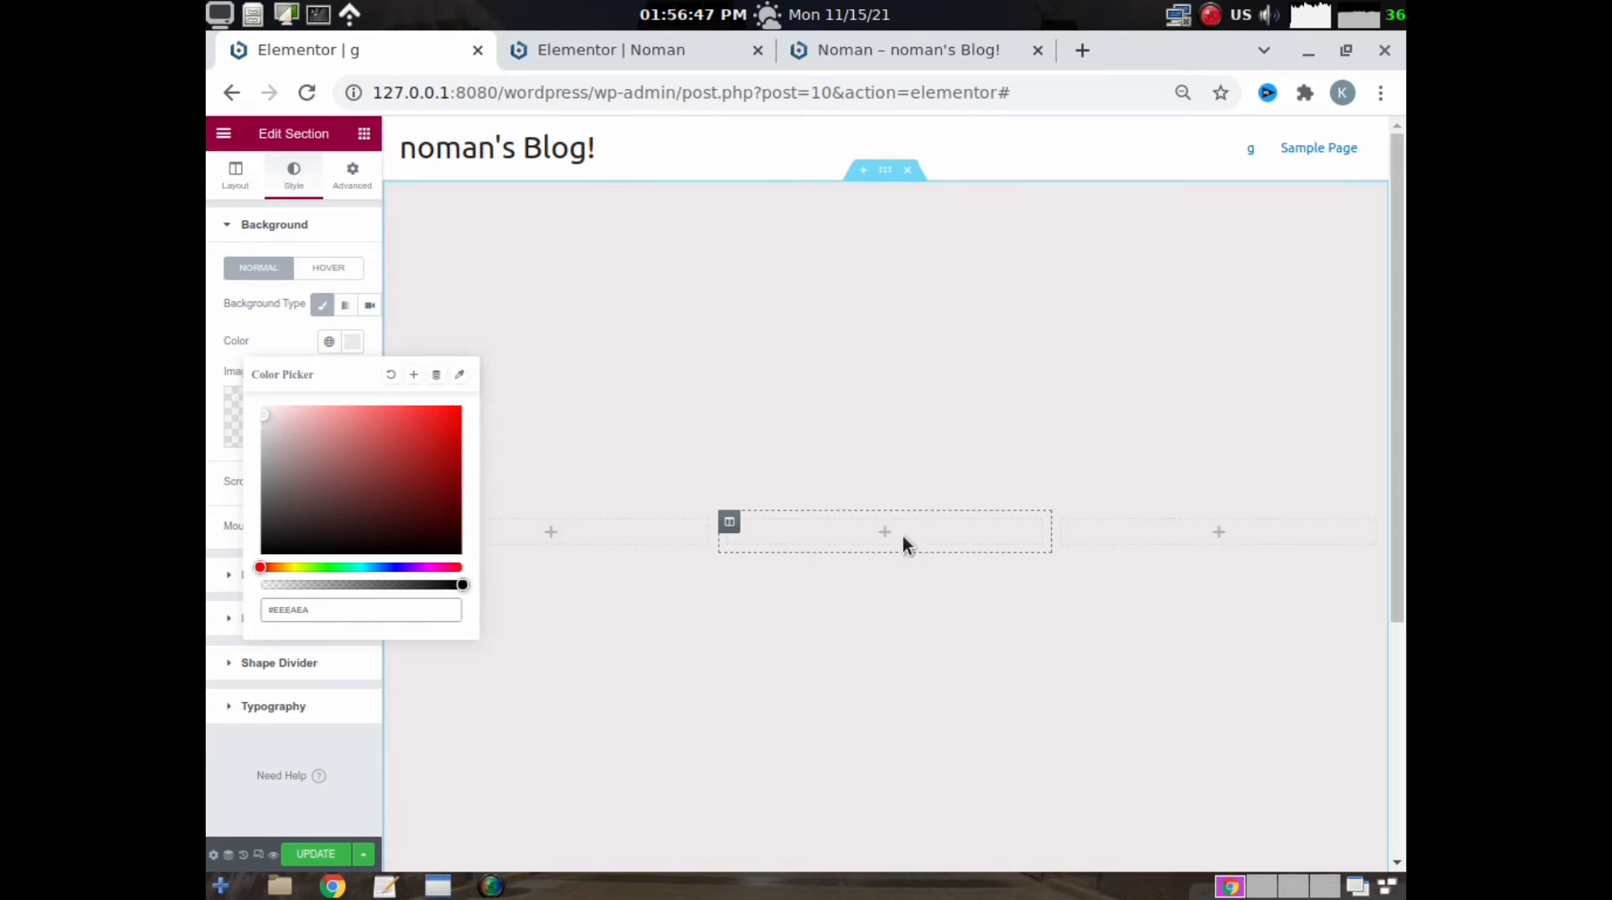
- Place an Inner Section in the middle column and delete one of its two columns
left_click(882, 544)
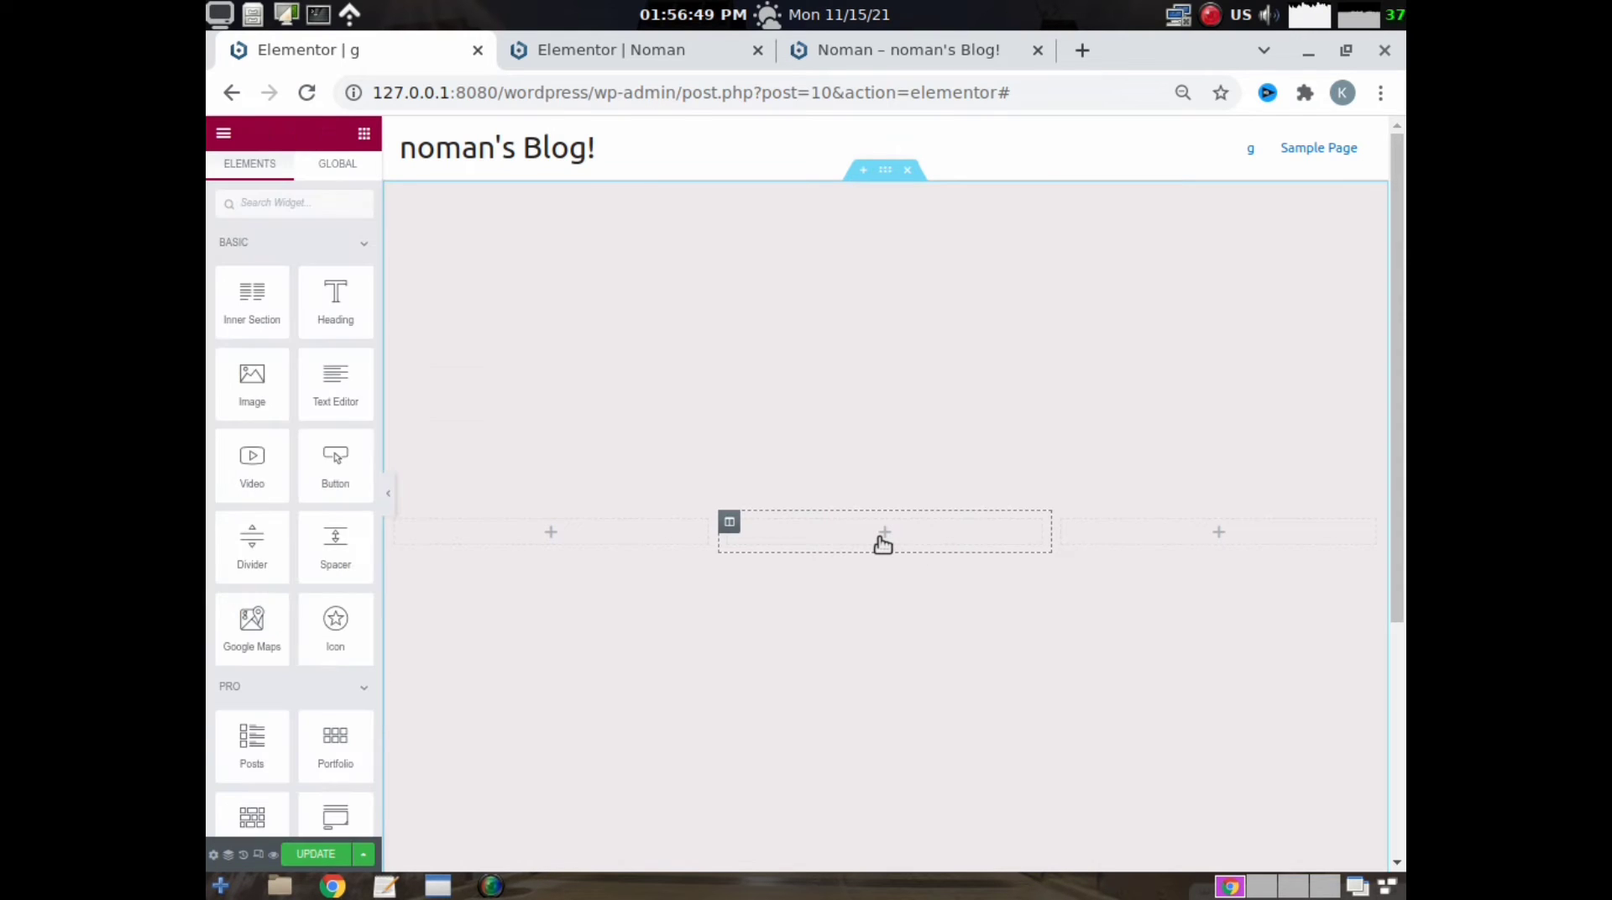
left_click_drag(252, 299, 892, 542)
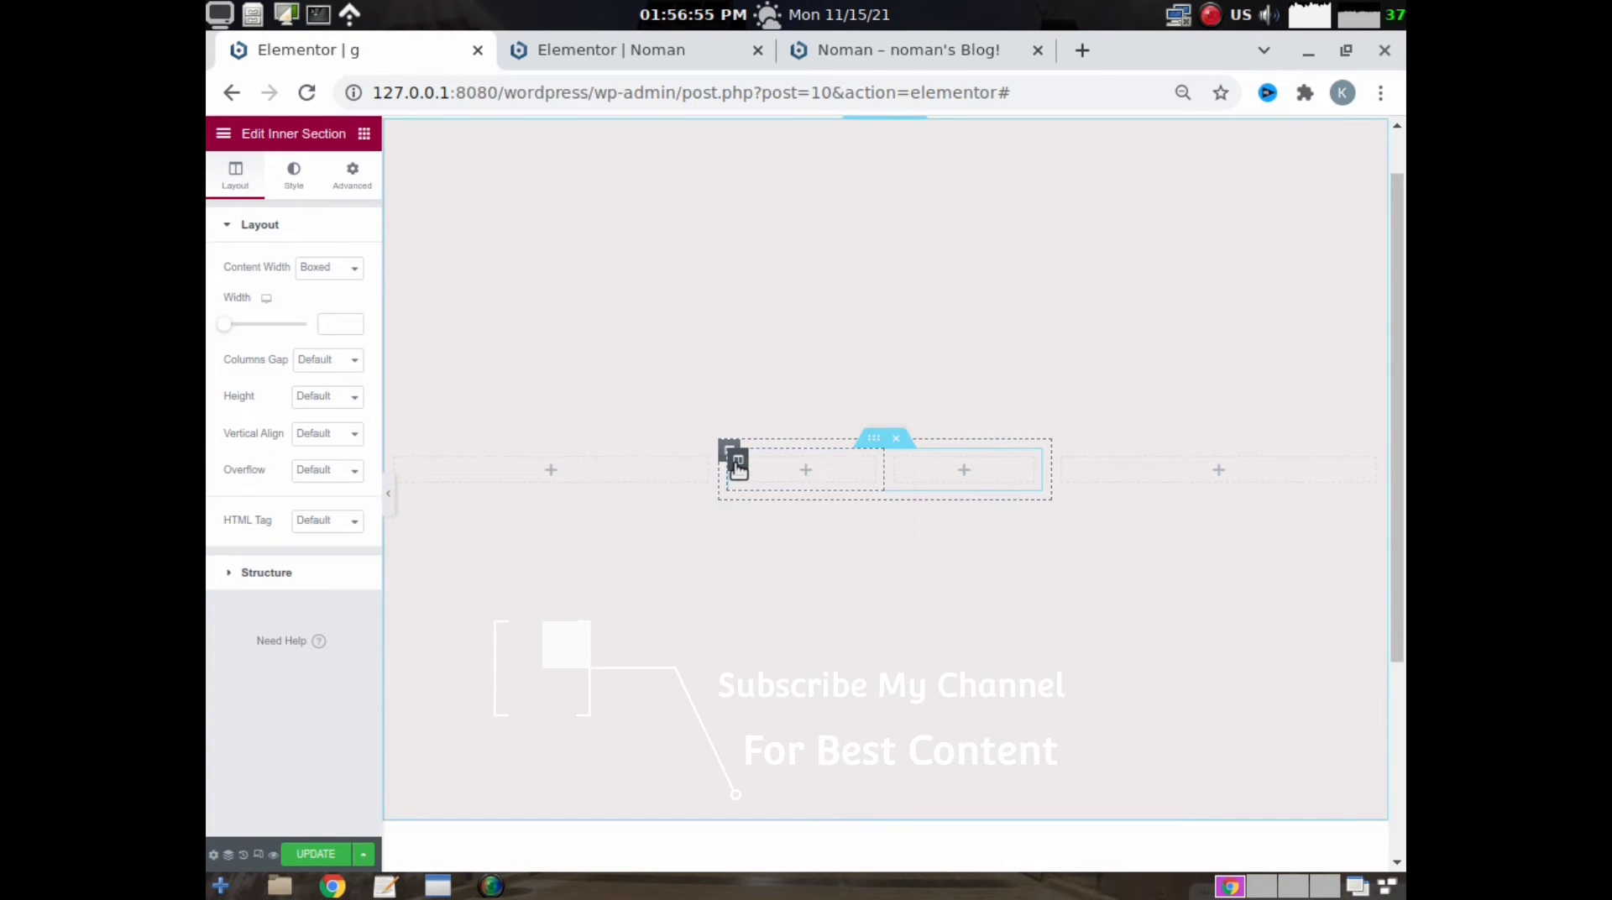
right_click(734, 467)
left_click(774, 719)
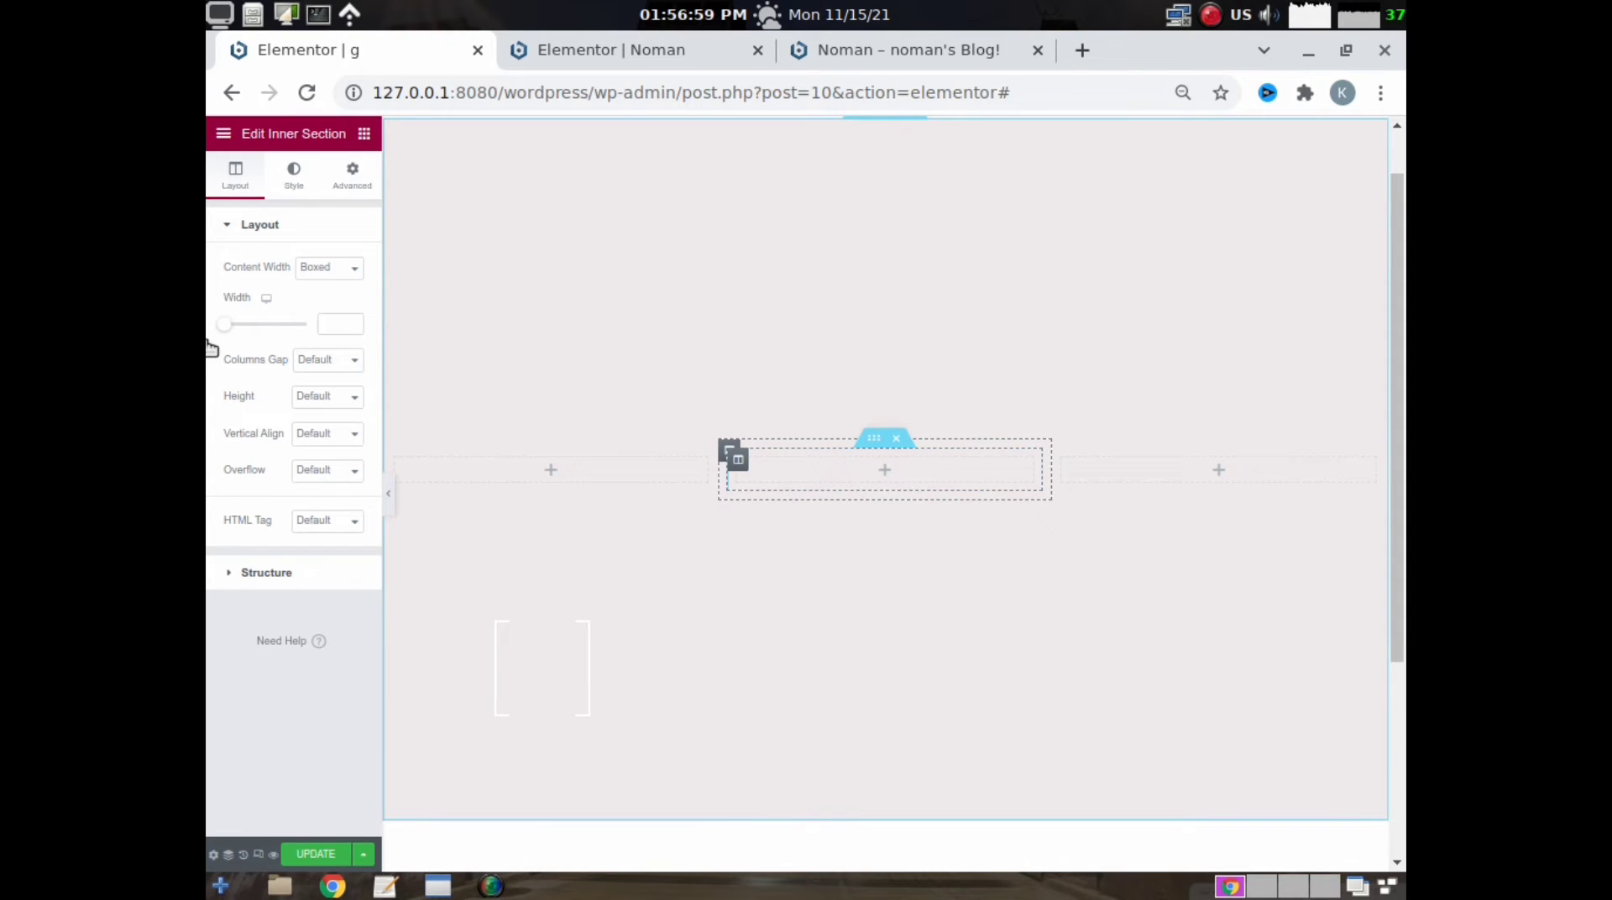
key("Delete")
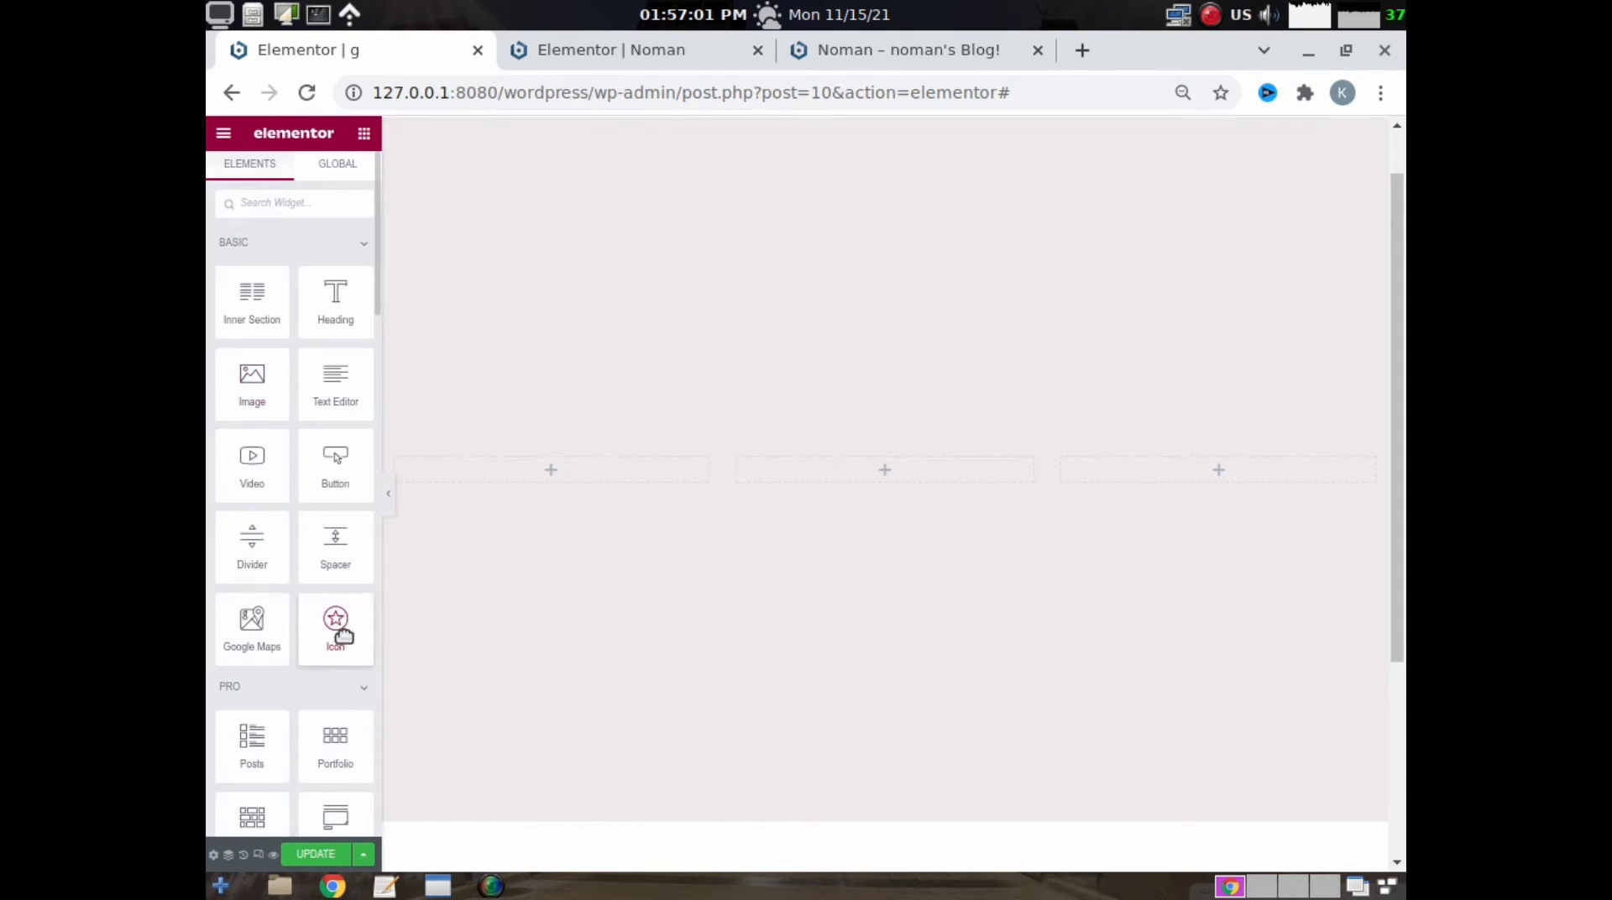
- Add an Icon widget to the inner section using the square Facebook icon, with # as its link
left_click_drag(339, 635, 899, 475)
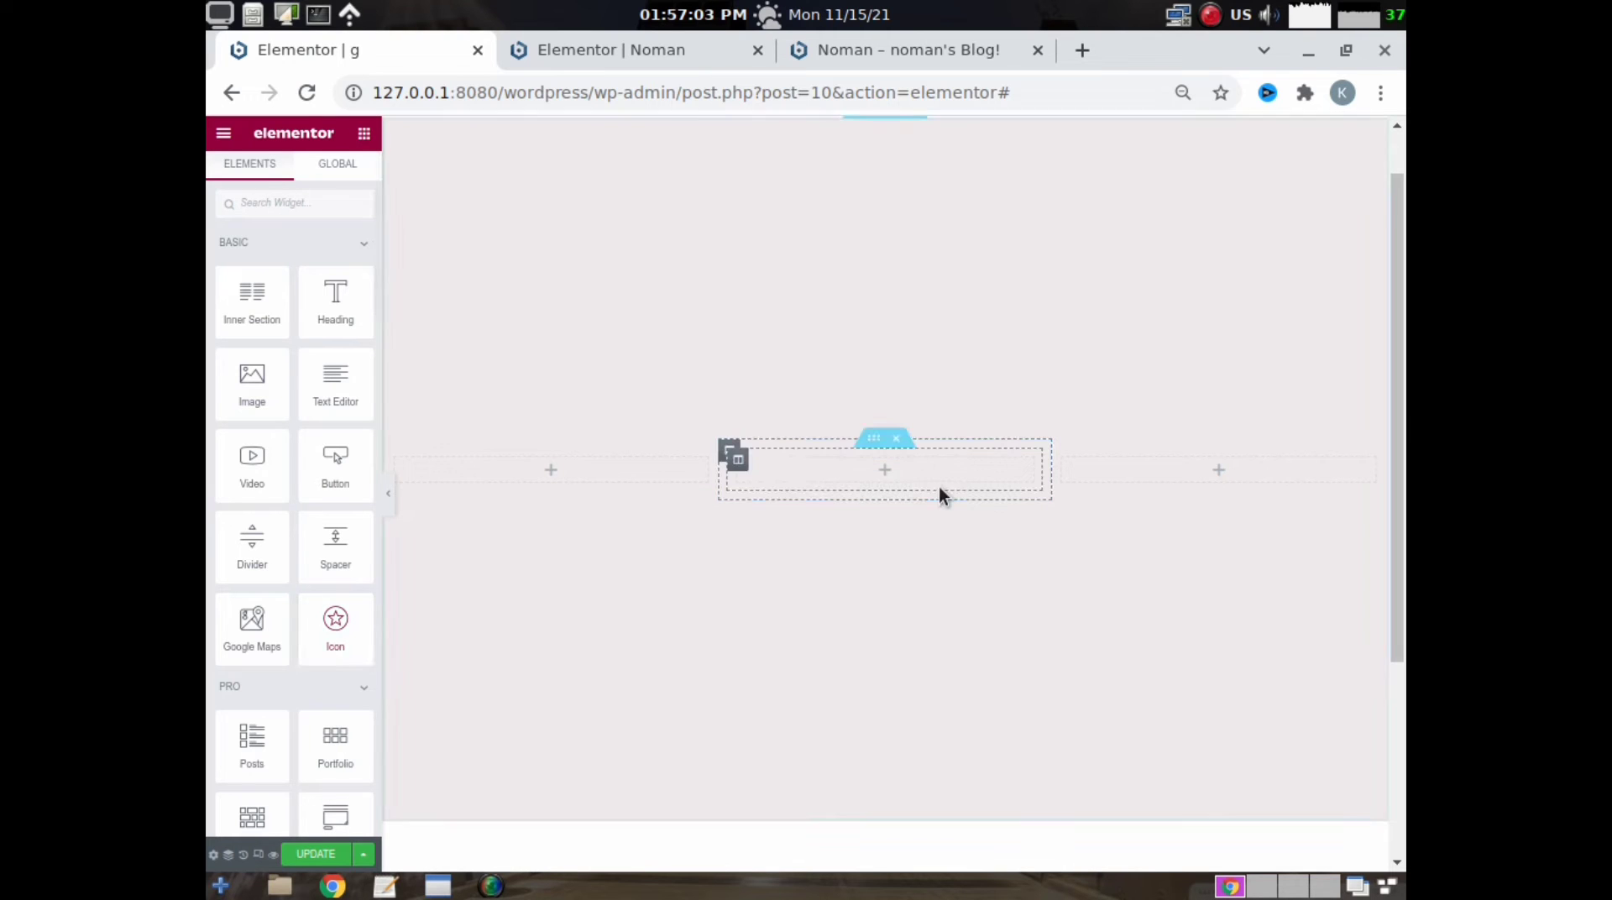
left_click_drag(349, 622, 892, 477)
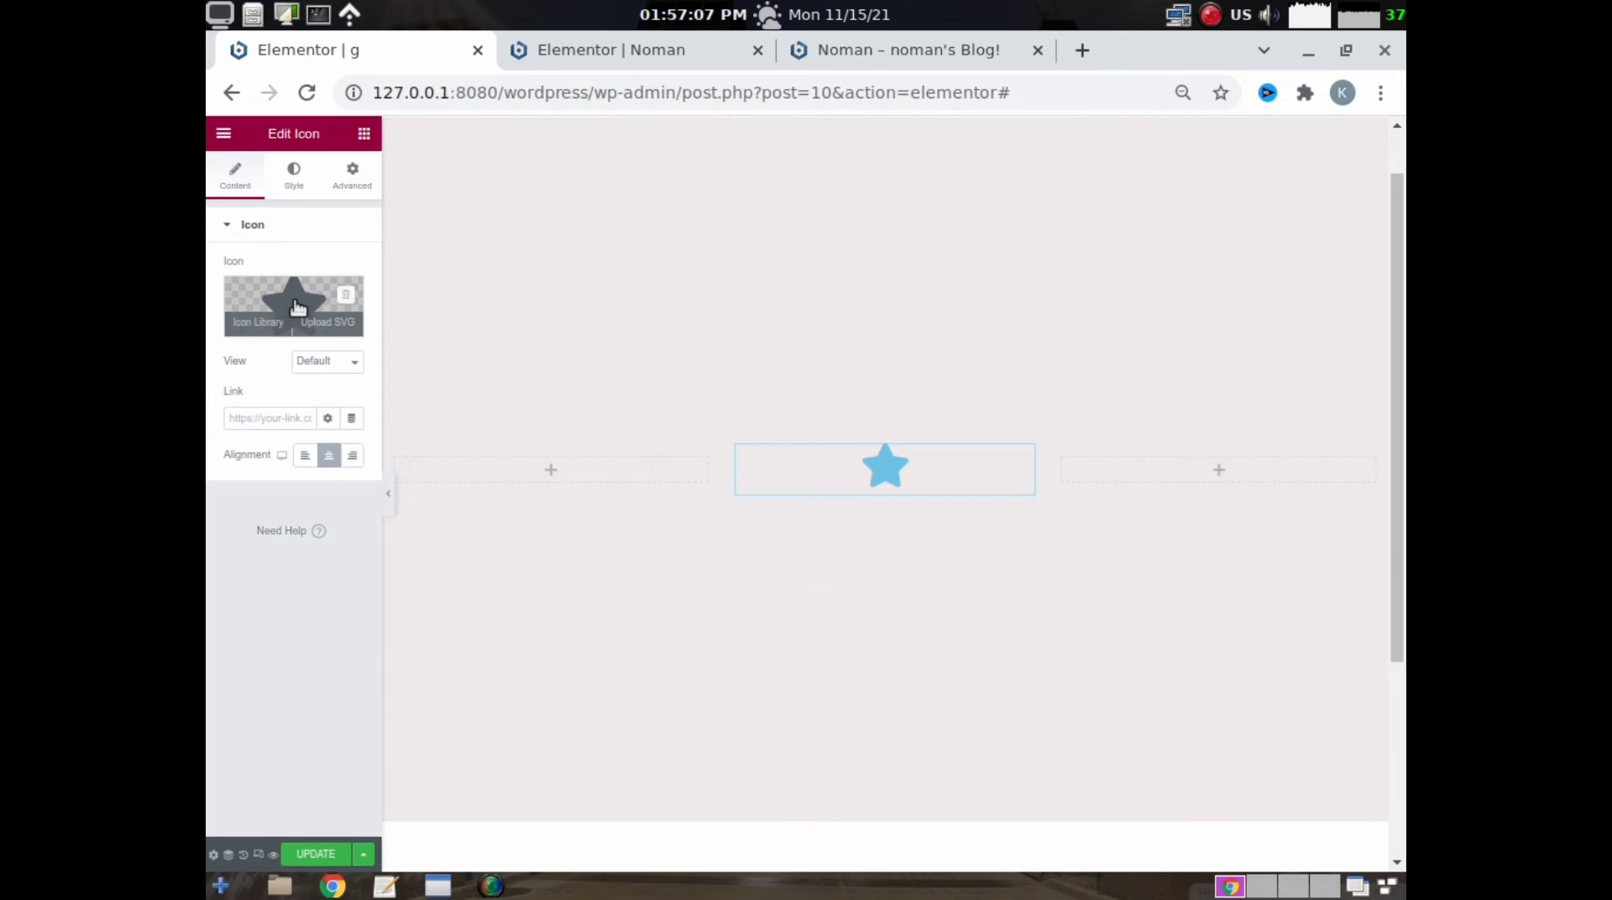
left_click(297, 306)
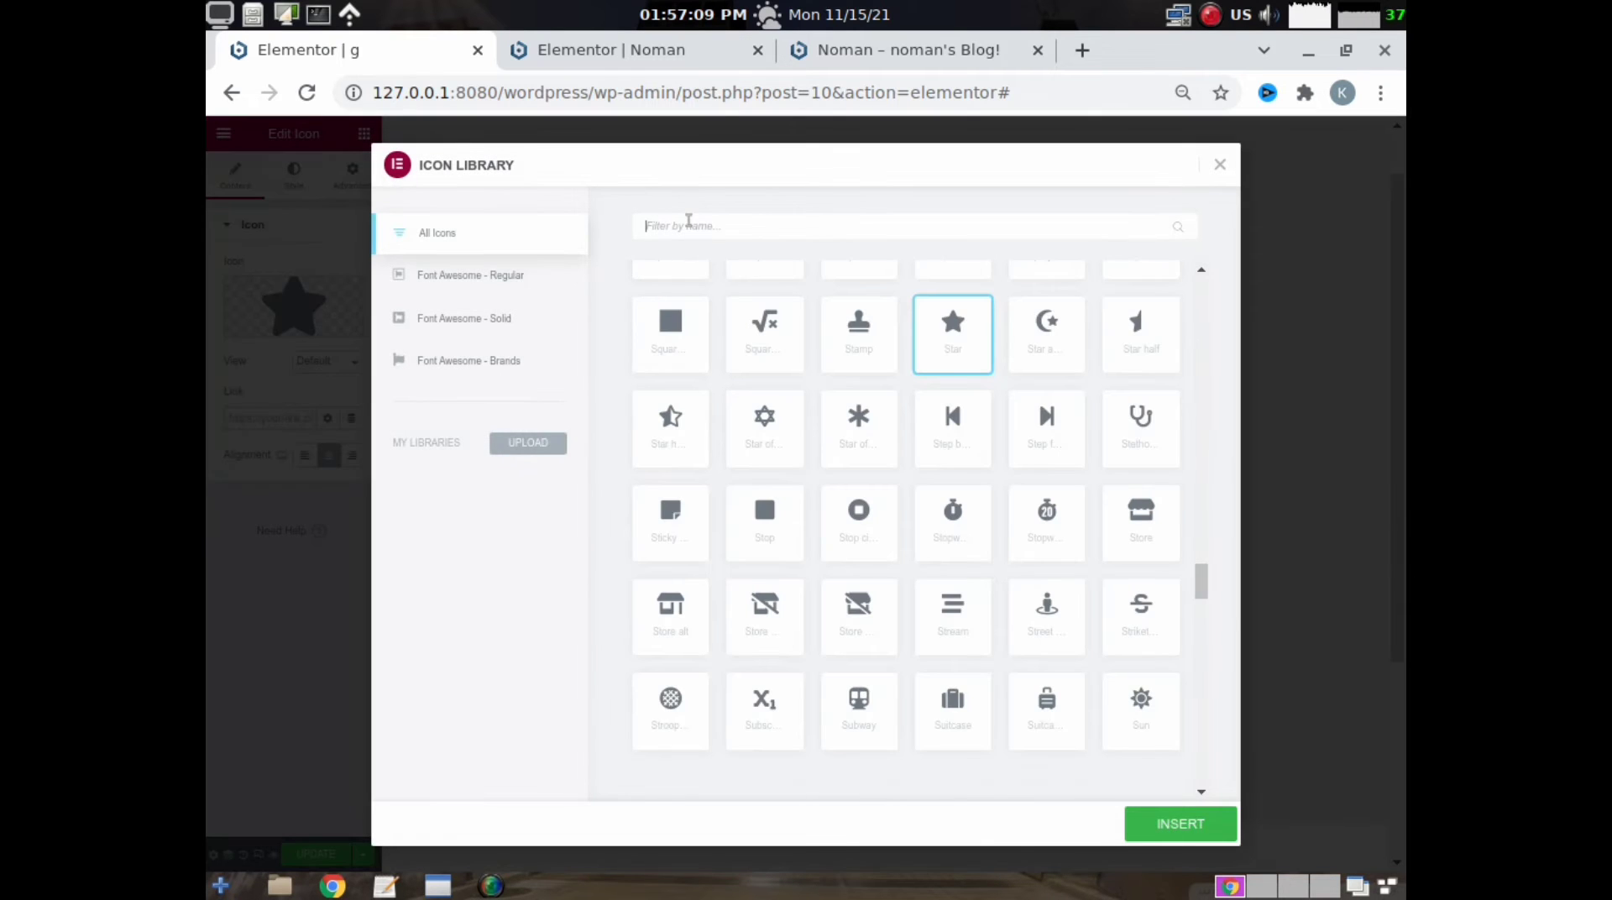
type("face")
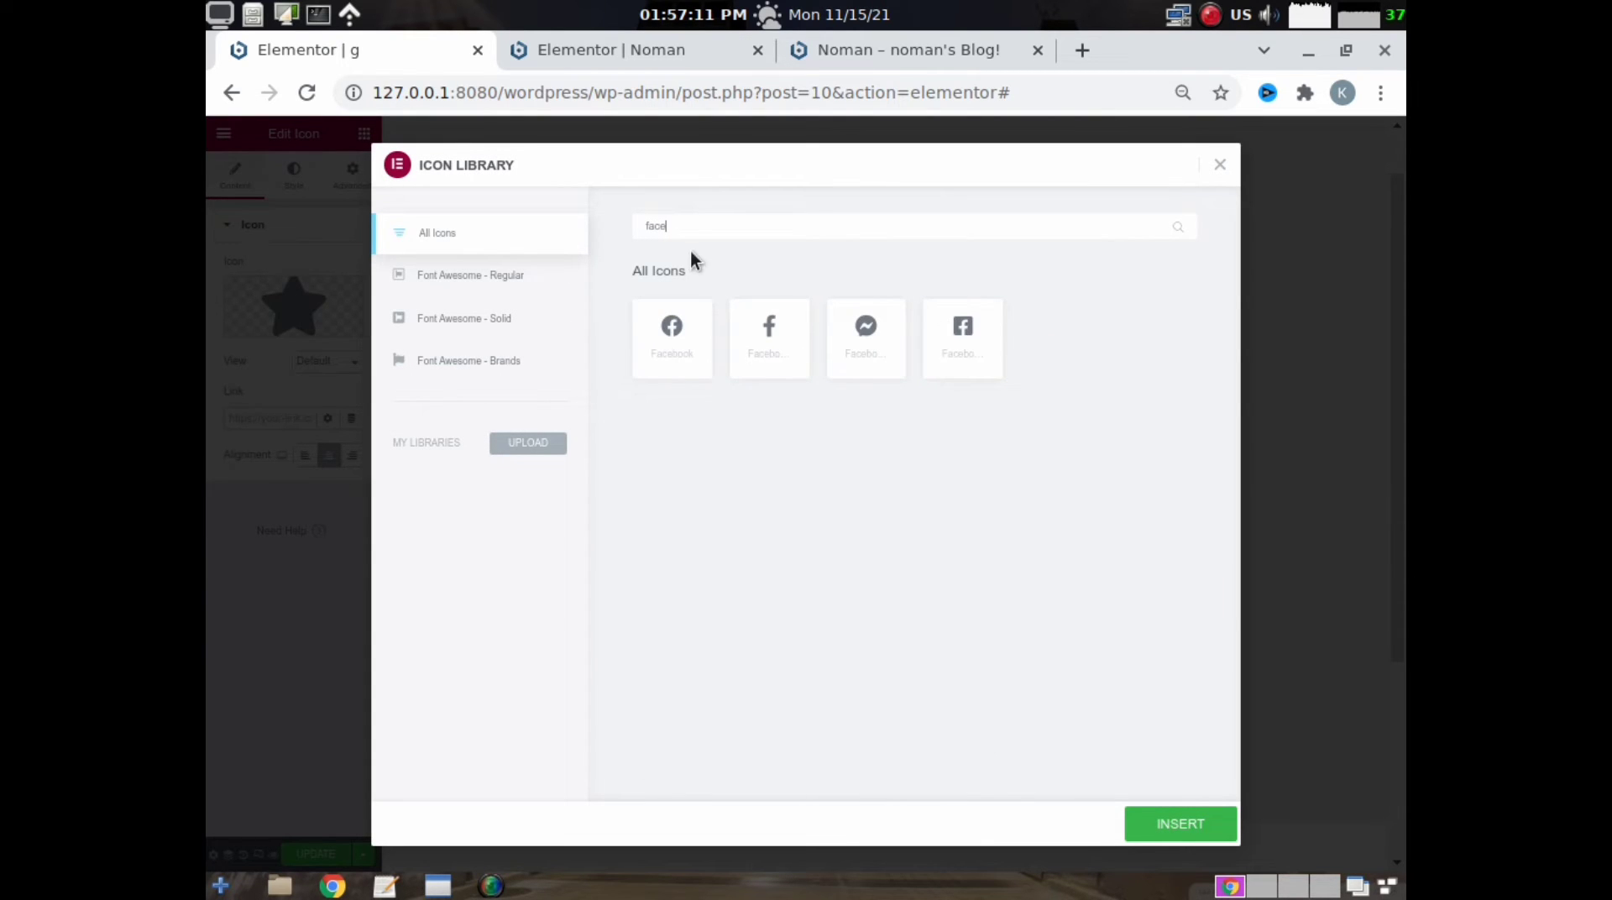
left_click(960, 333)
left_click(1220, 823)
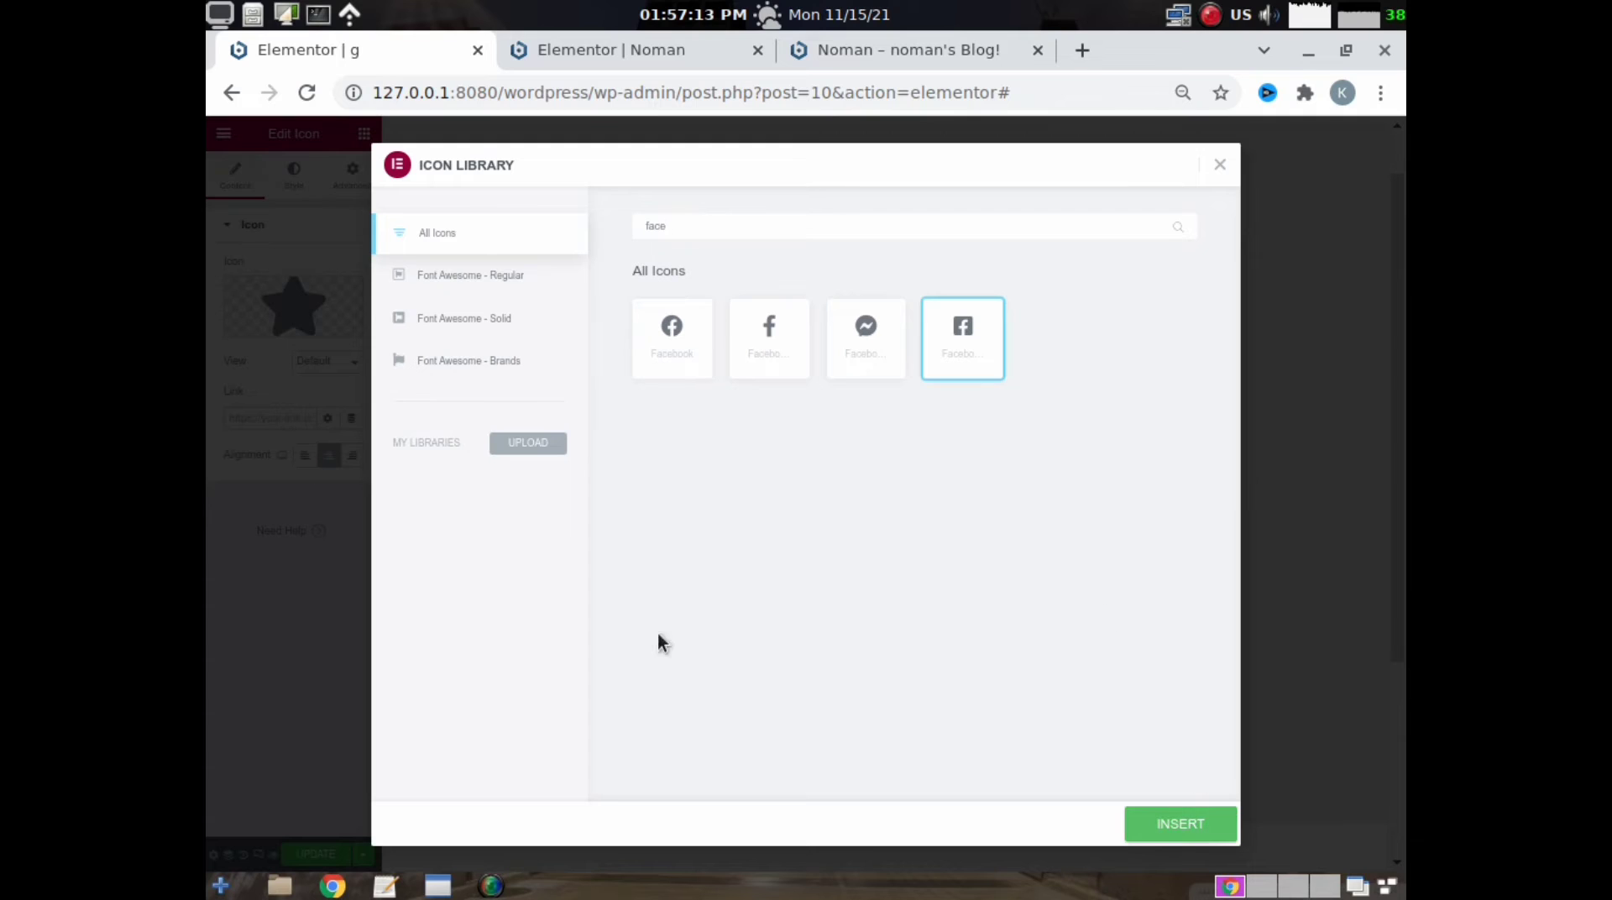
left_click(243, 424)
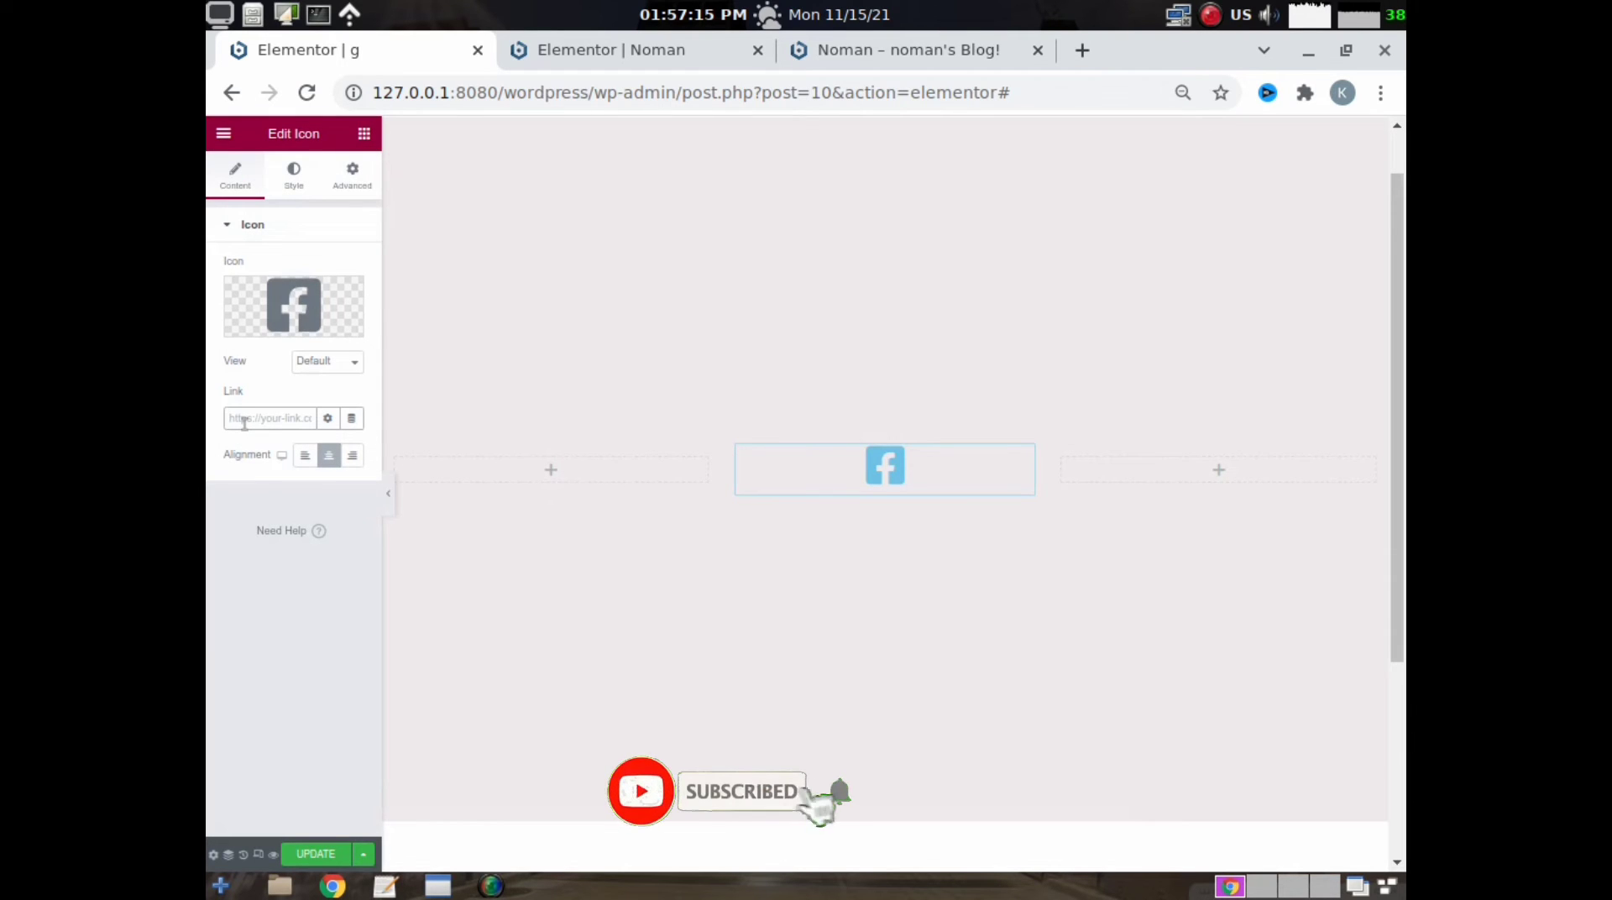
type("#")
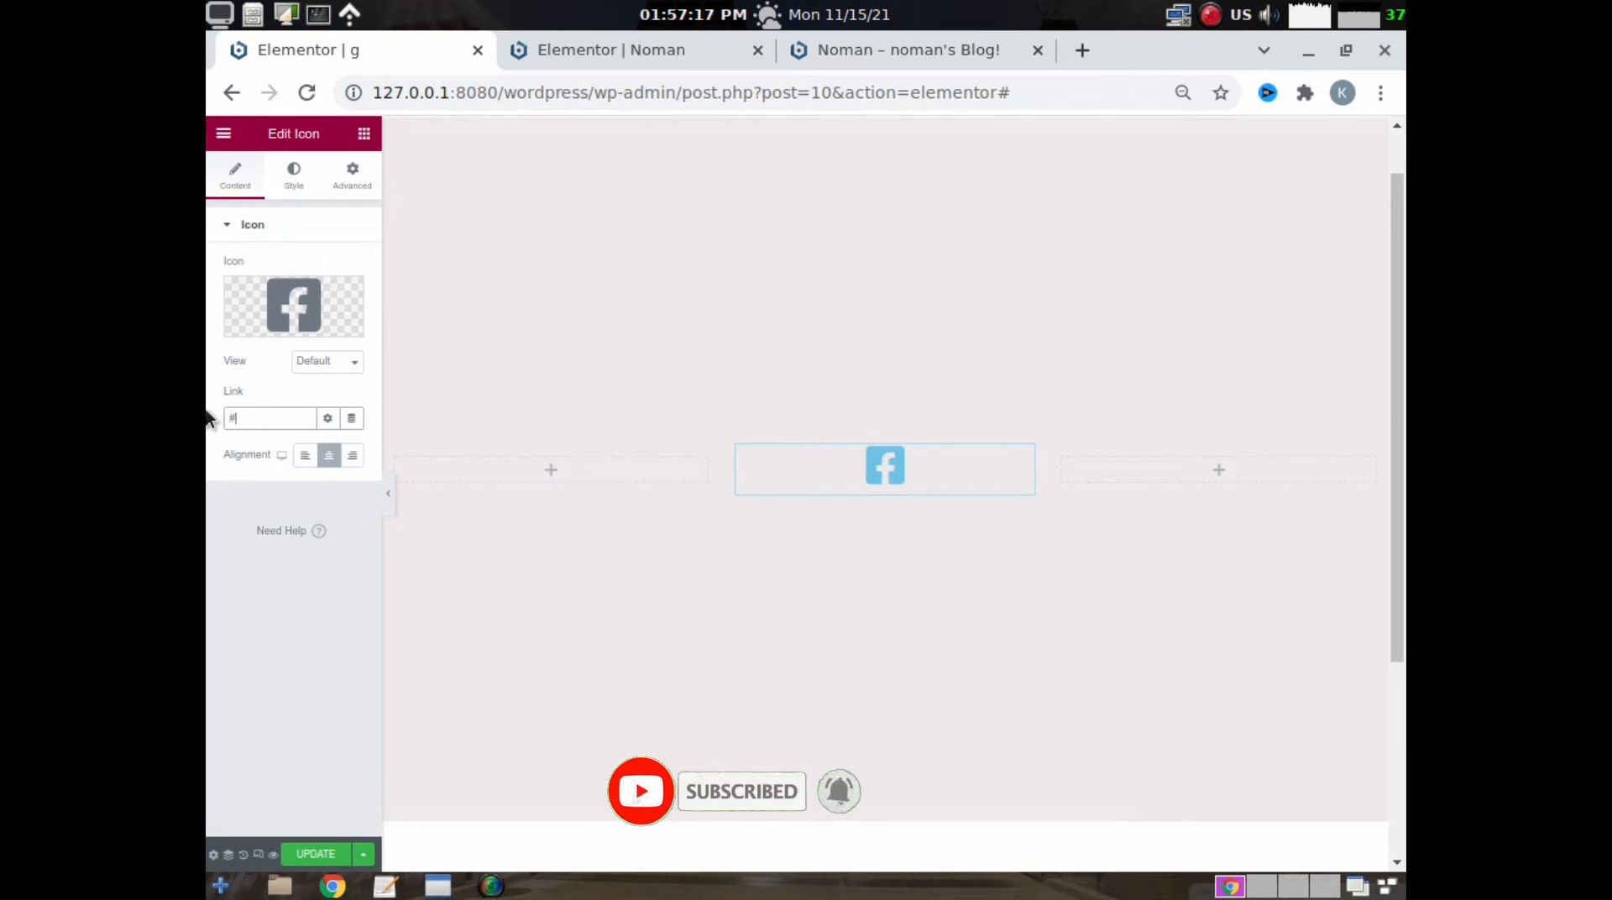
- Set the Facebook icon's primary color to white and its size to 80
left_click(292, 183)
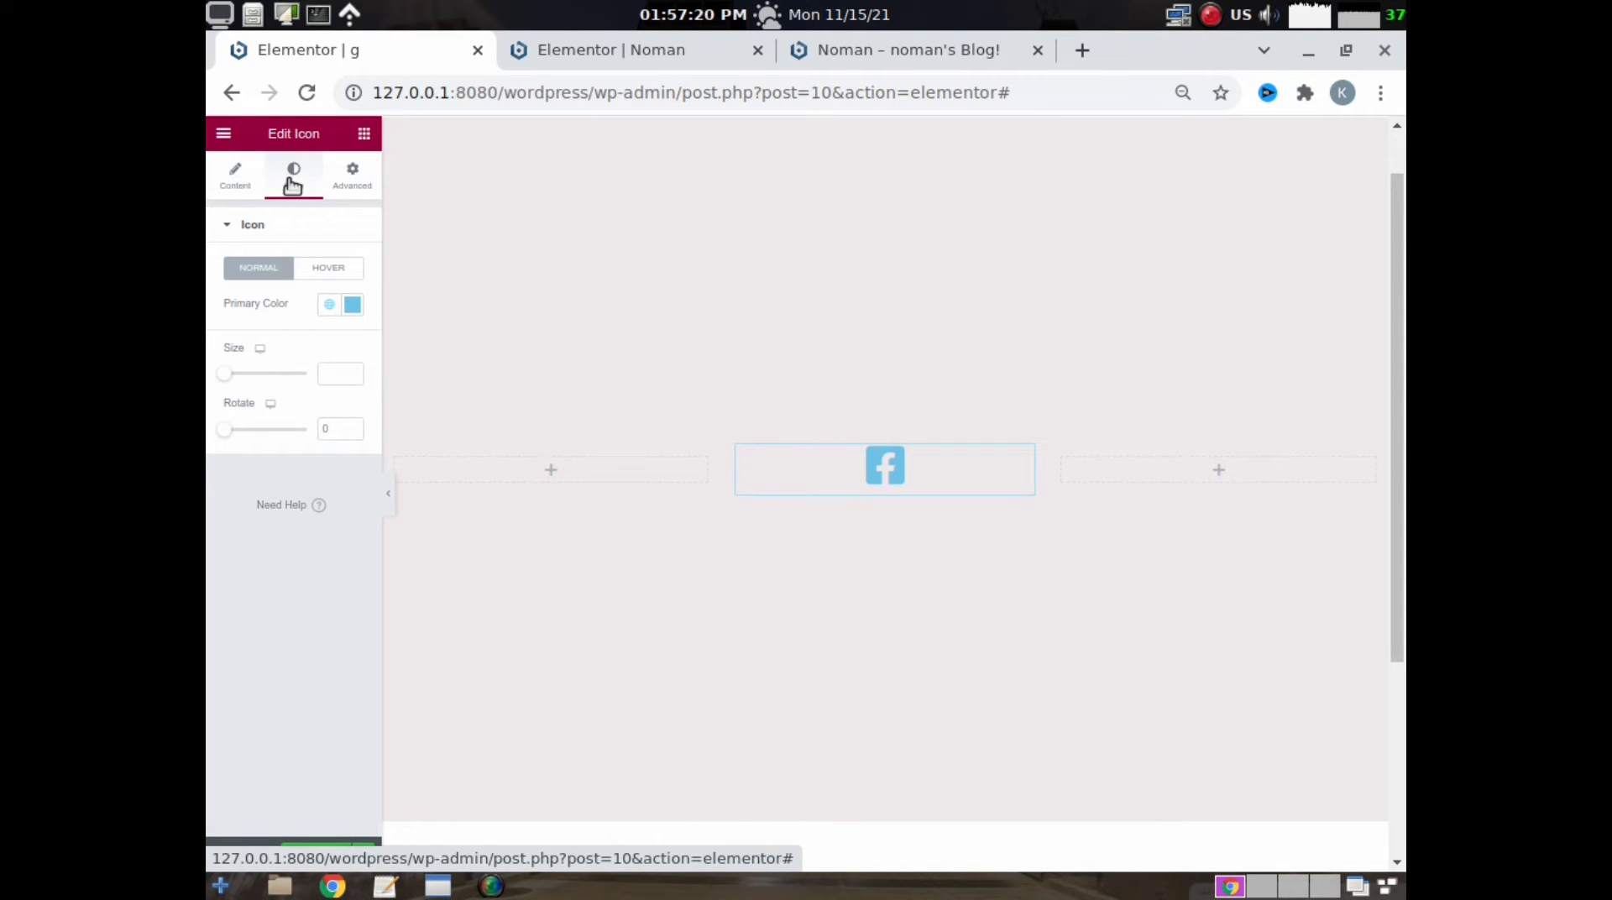
left_click(353, 306)
left_click_drag(263, 376, 206, 317)
left_click(207, 234)
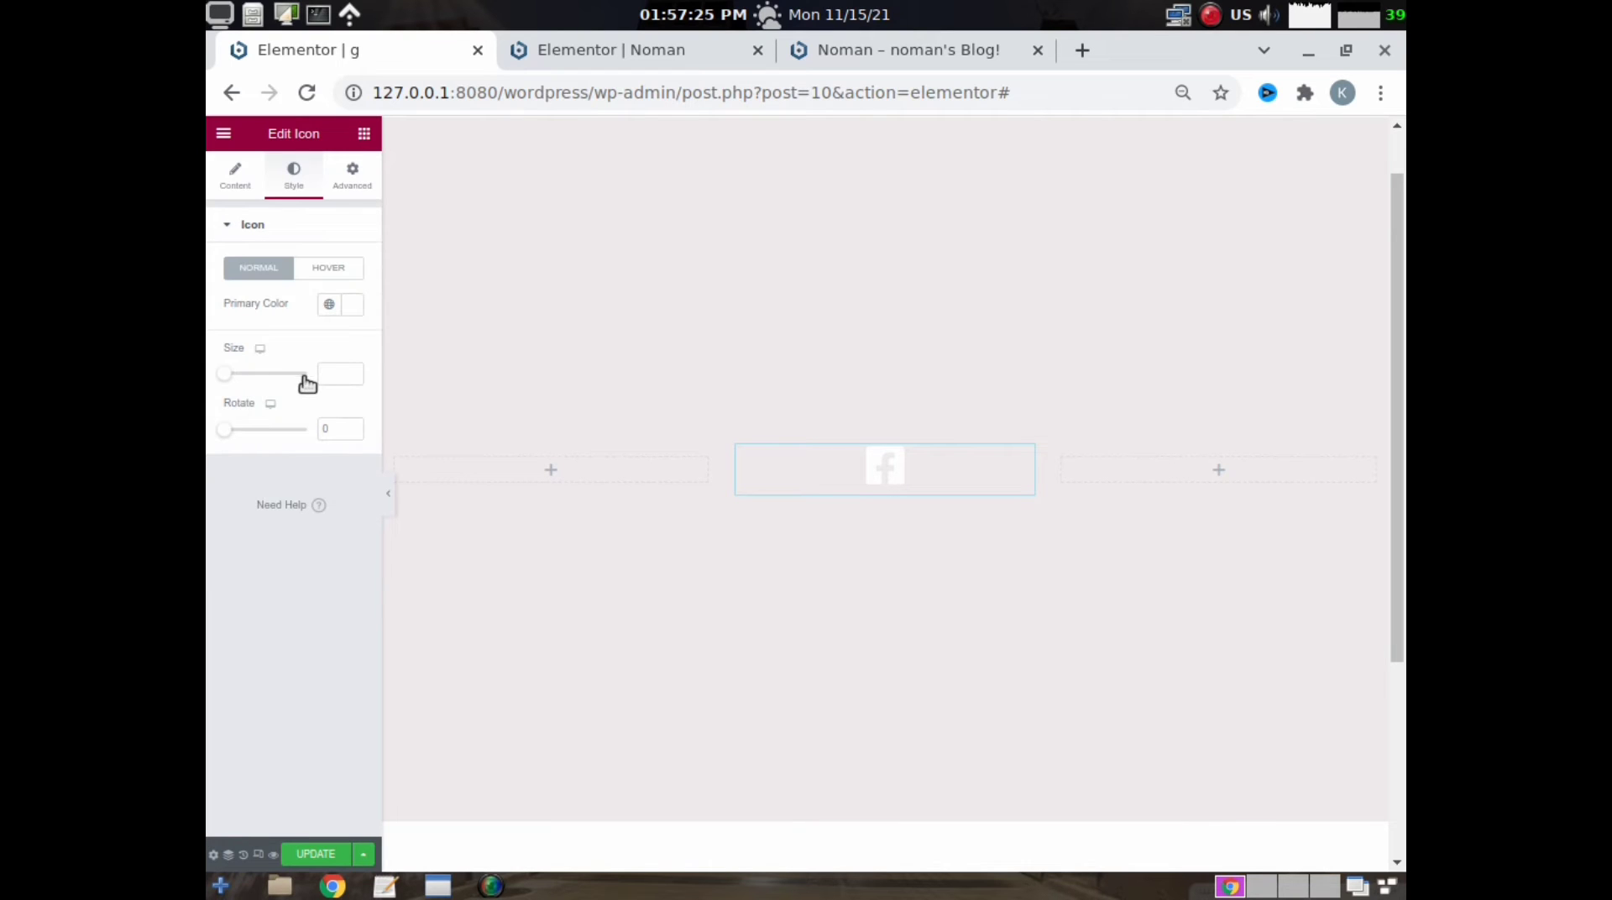
left_click(337, 375)
type("80")
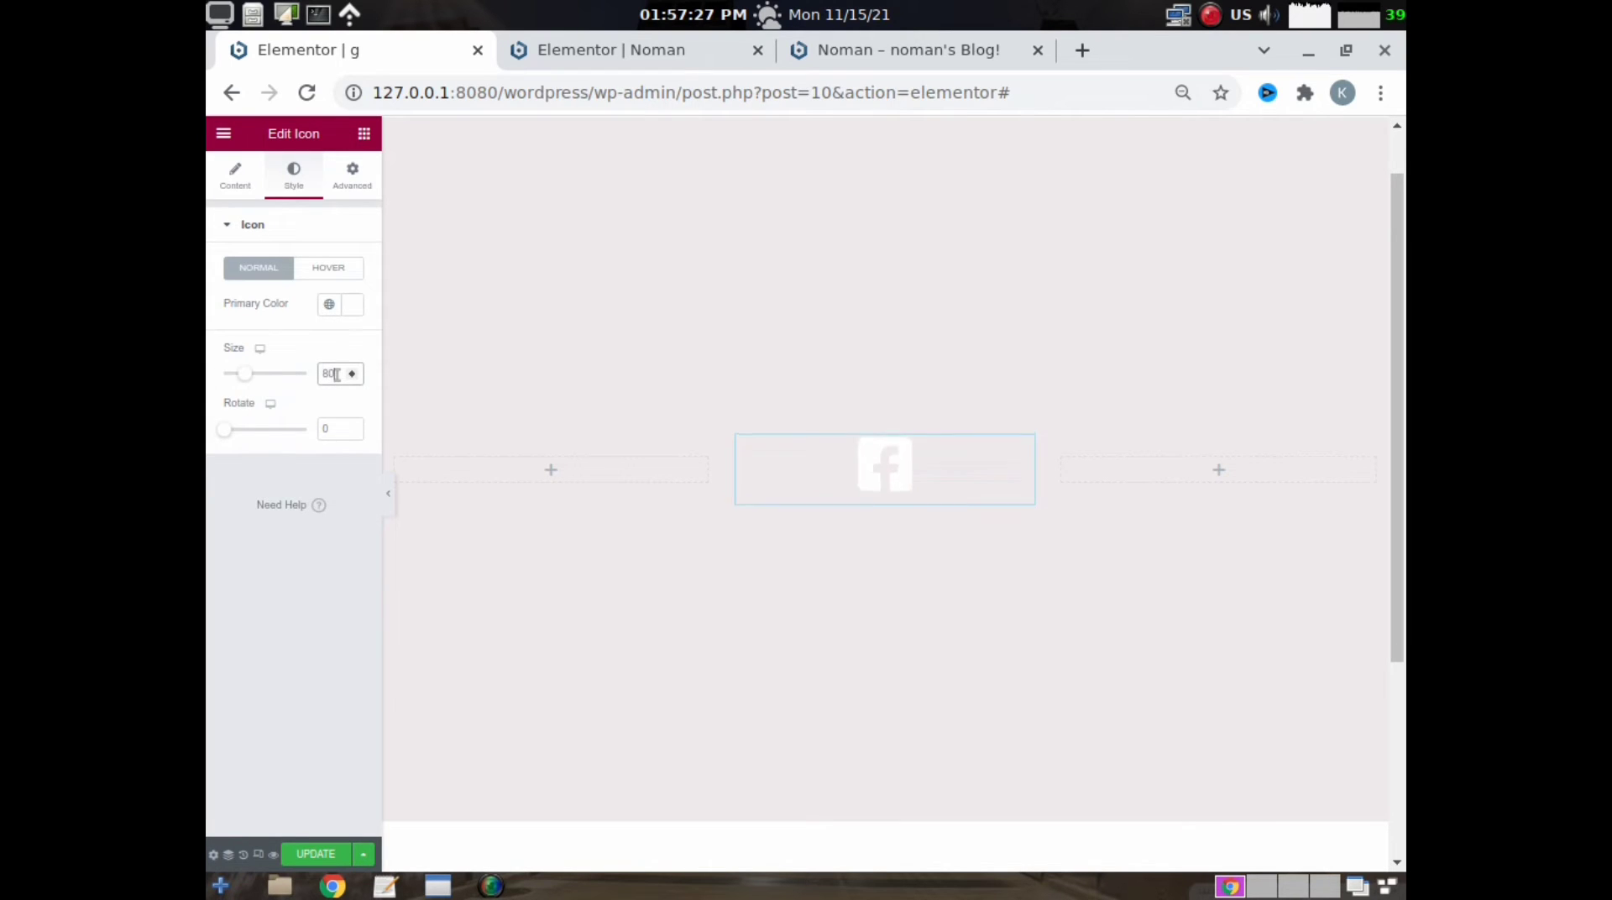
- Give the Facebook icon widget a solid blue background, color #066DB7
left_click(353, 173)
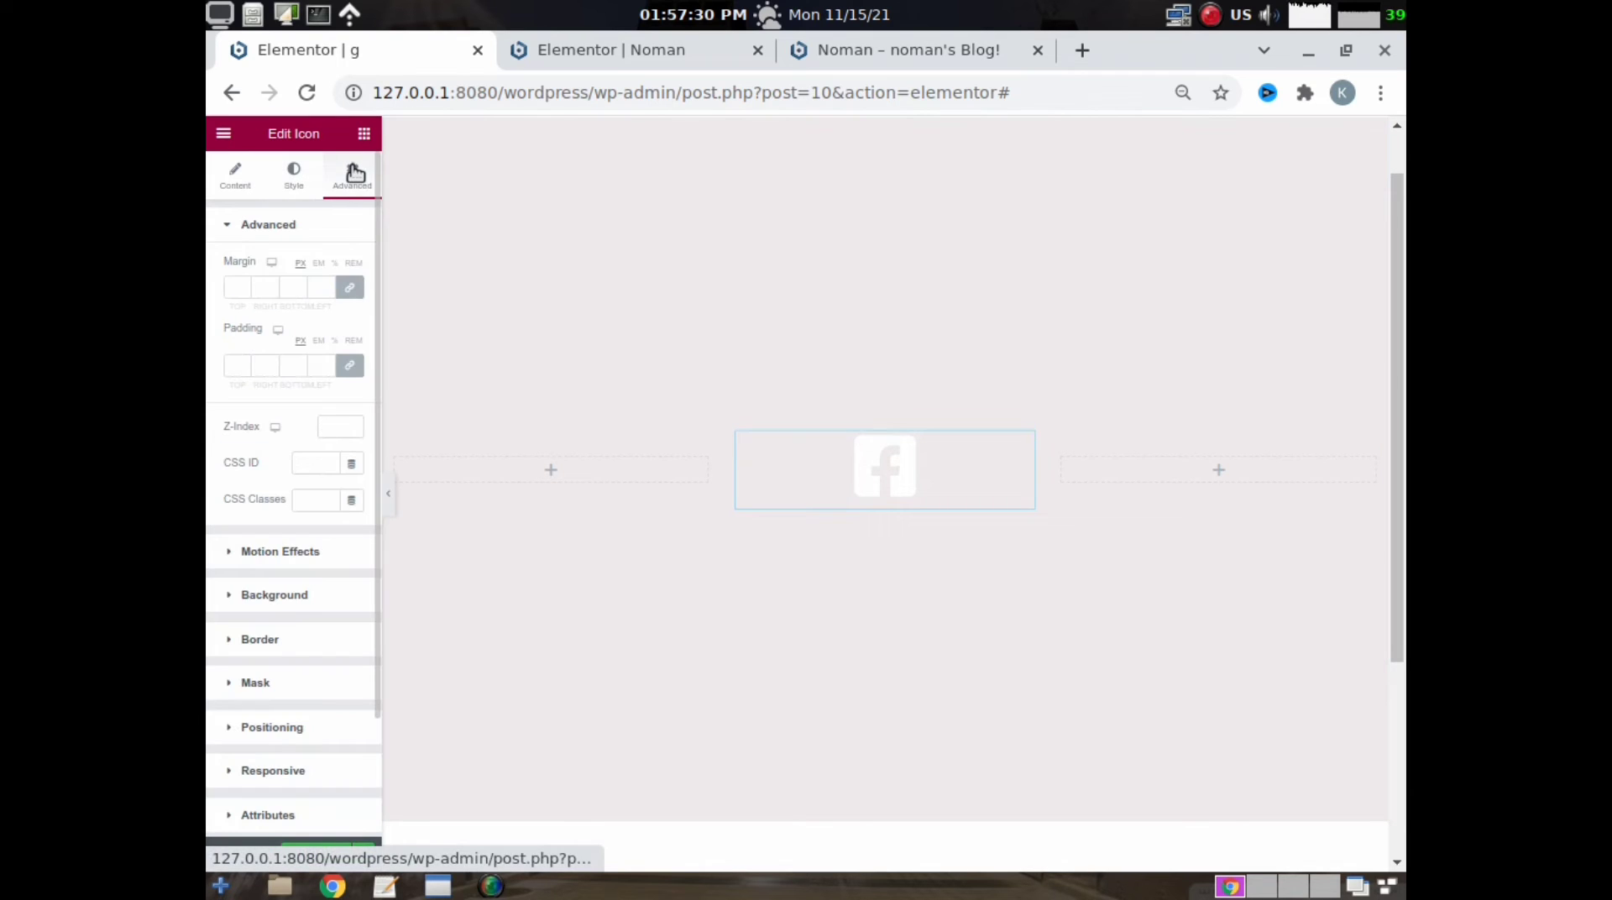
left_click(283, 602)
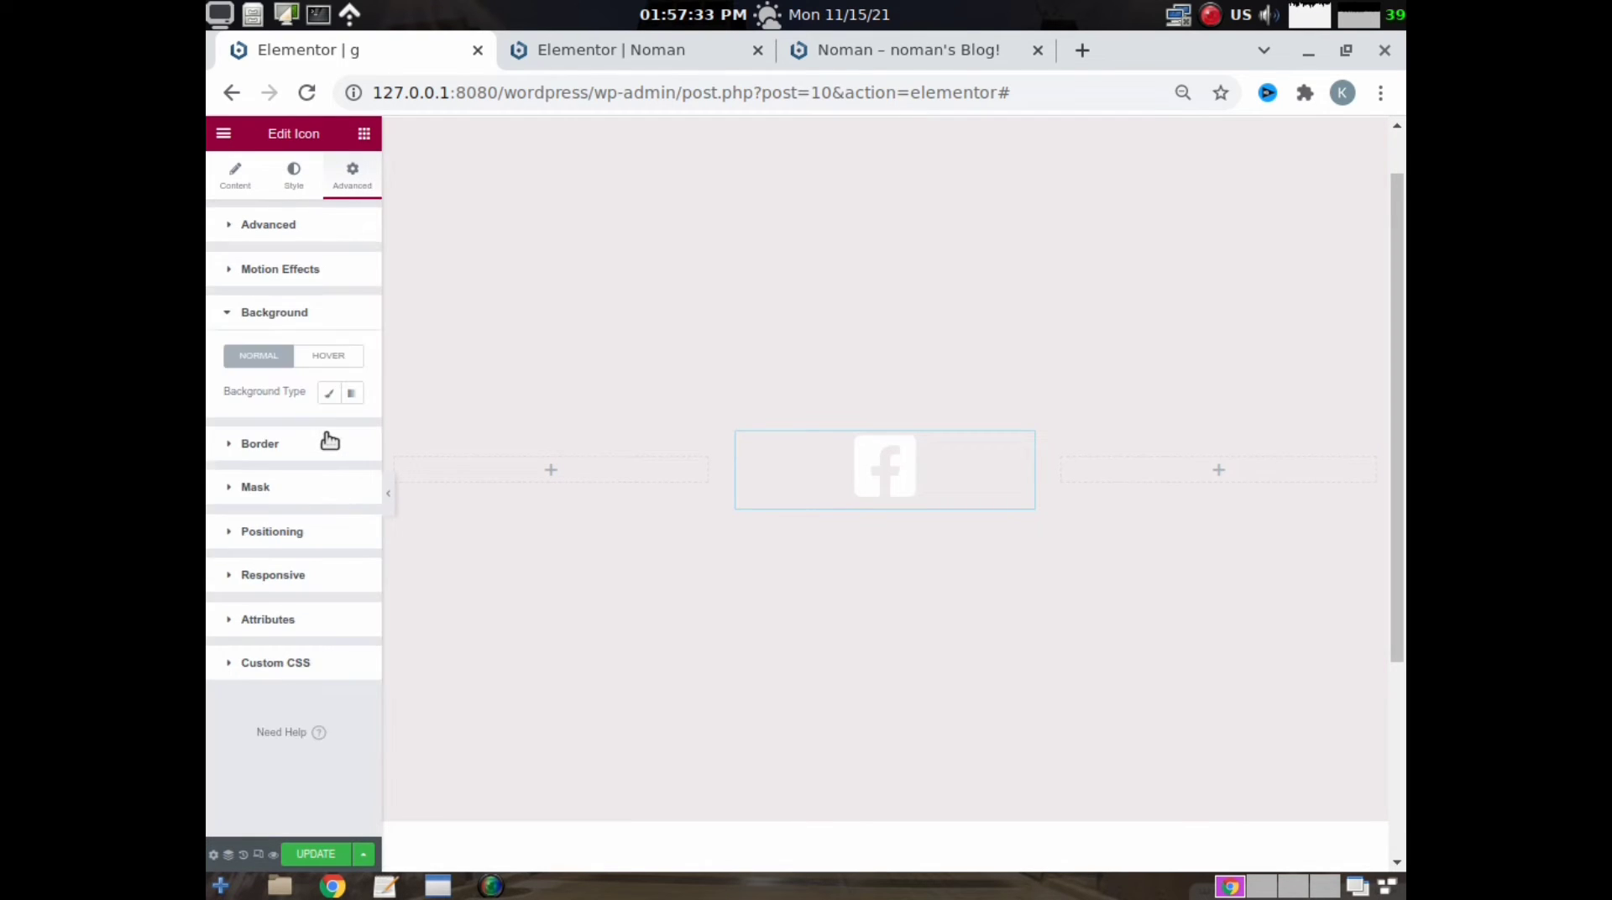
left_click(329, 396)
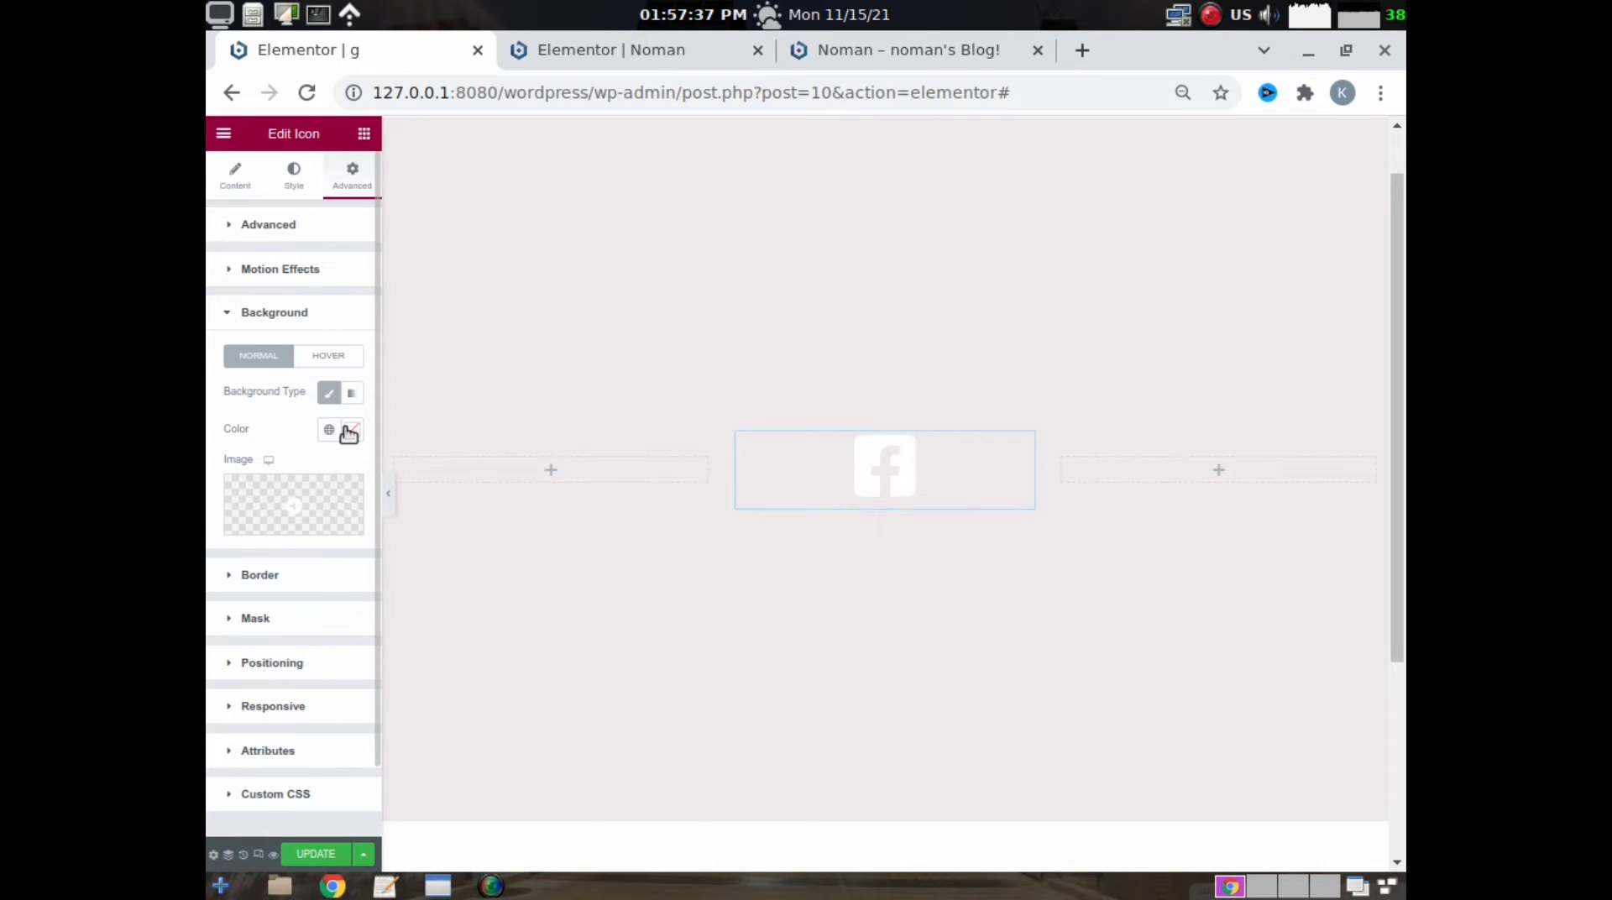
left_click(351, 430)
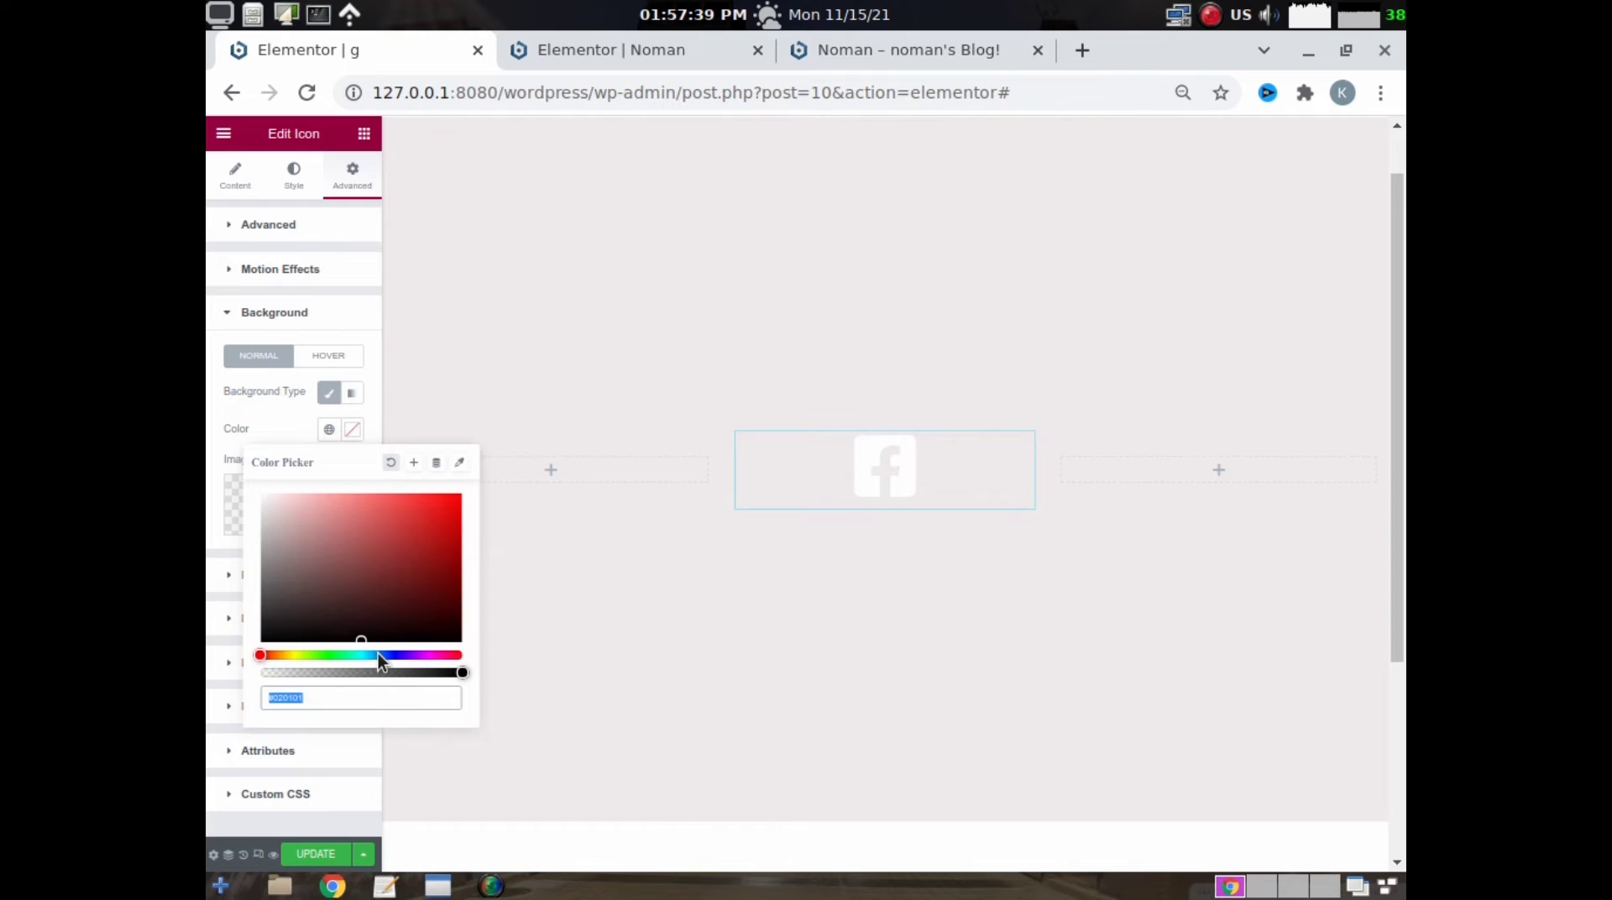
left_click_drag(378, 655, 376, 657)
left_click_drag(426, 534, 452, 540)
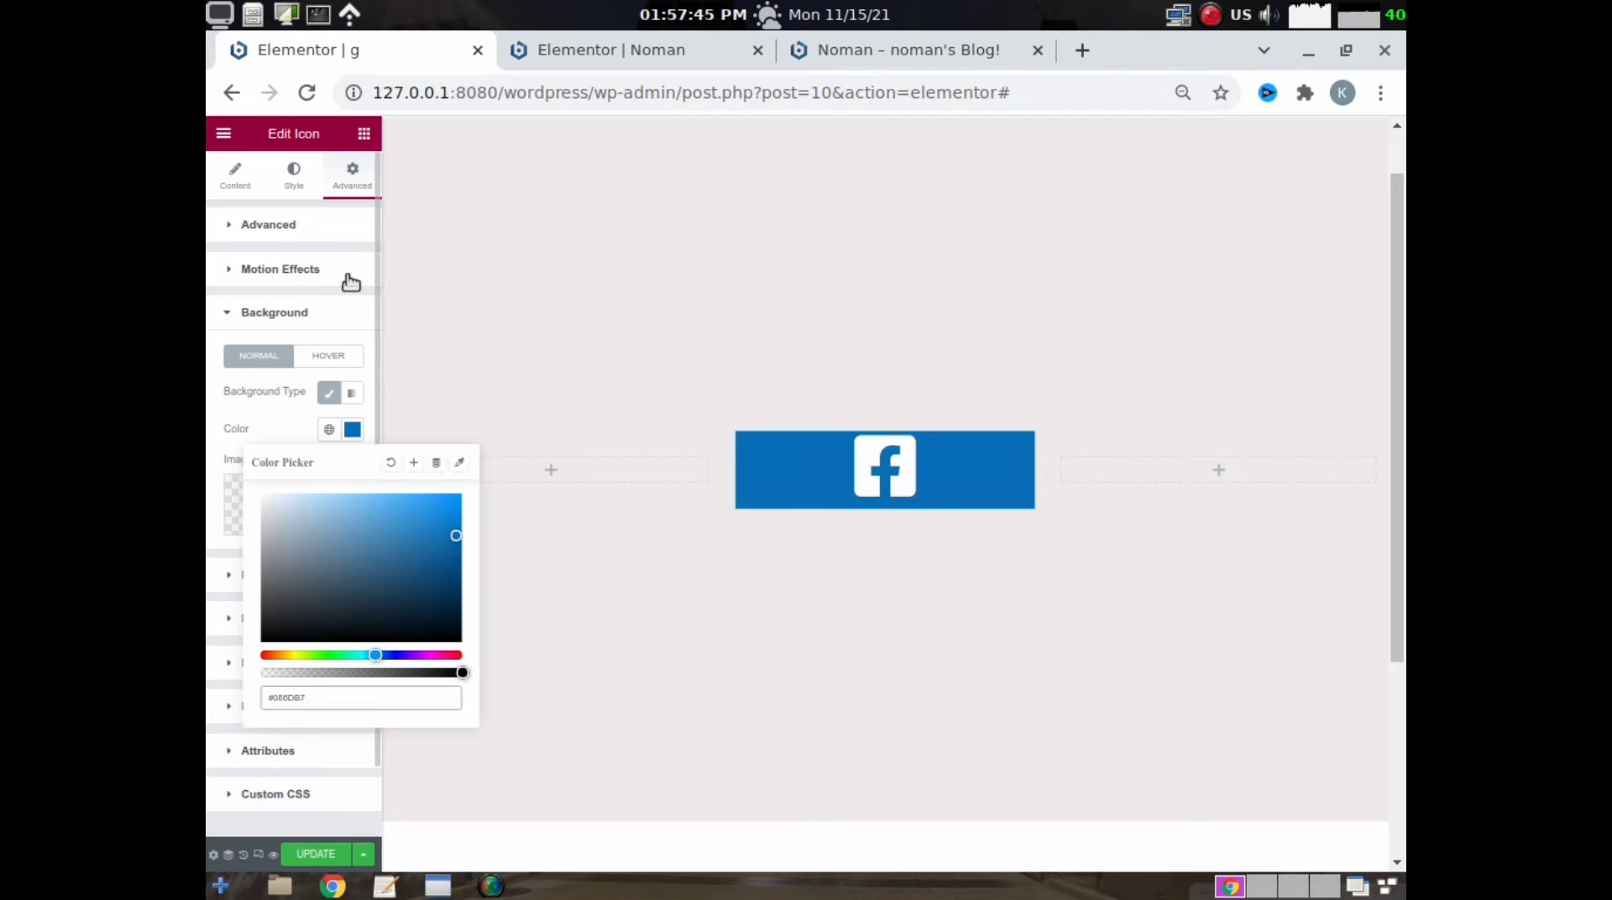
- Set the Facebook icon widget's padding to 66 px on all four sides
left_click(269, 224)
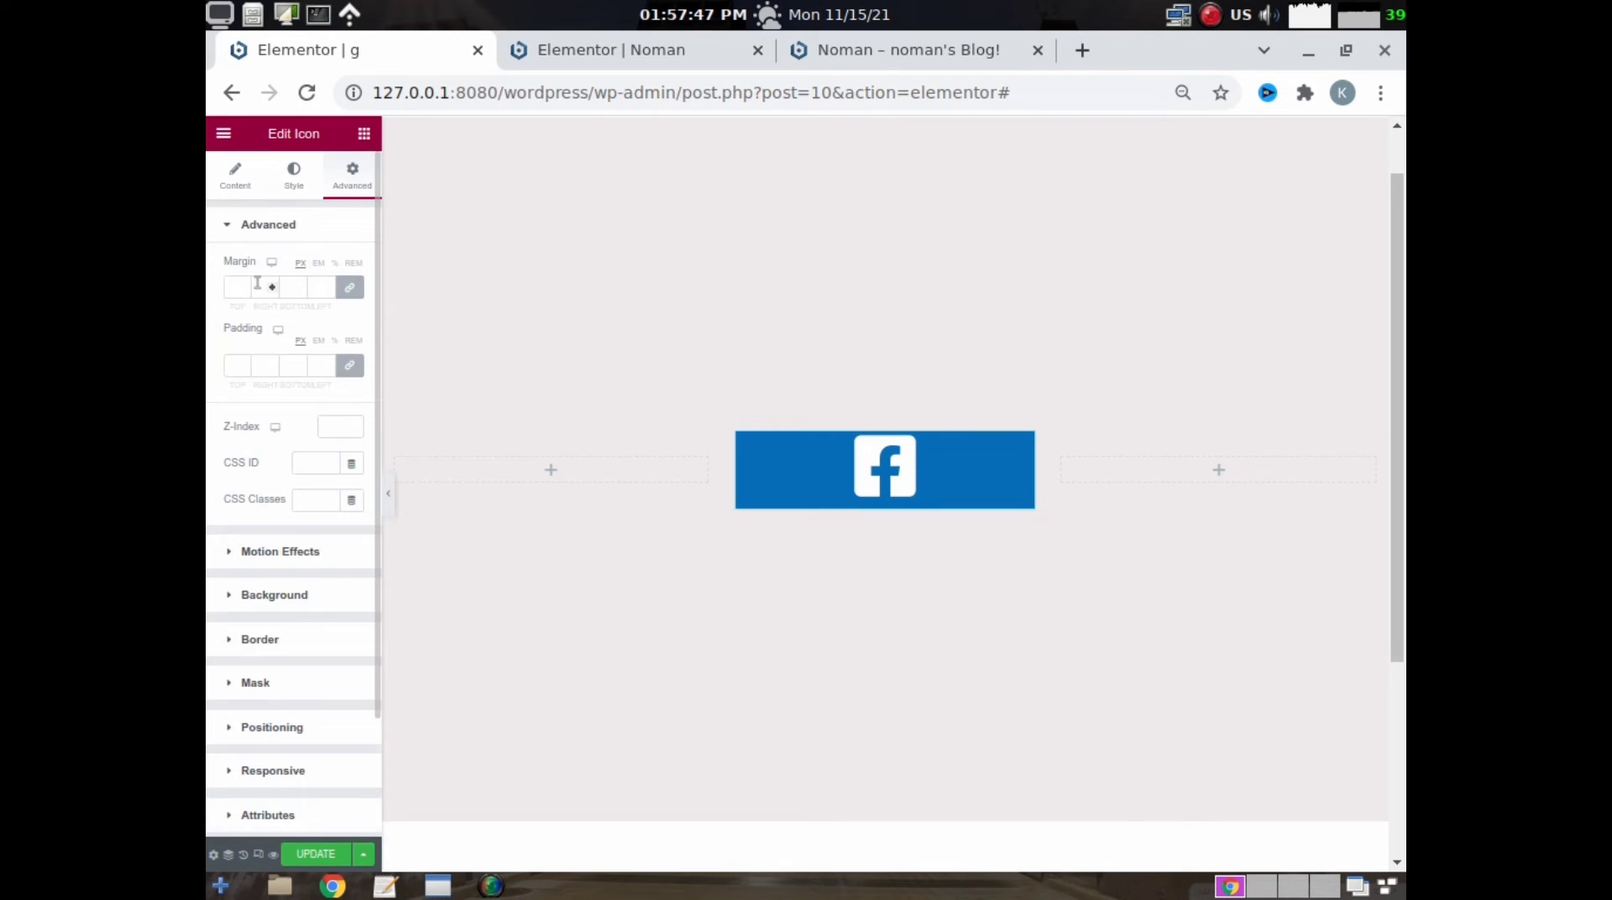
left_click(236, 366)
type("66")
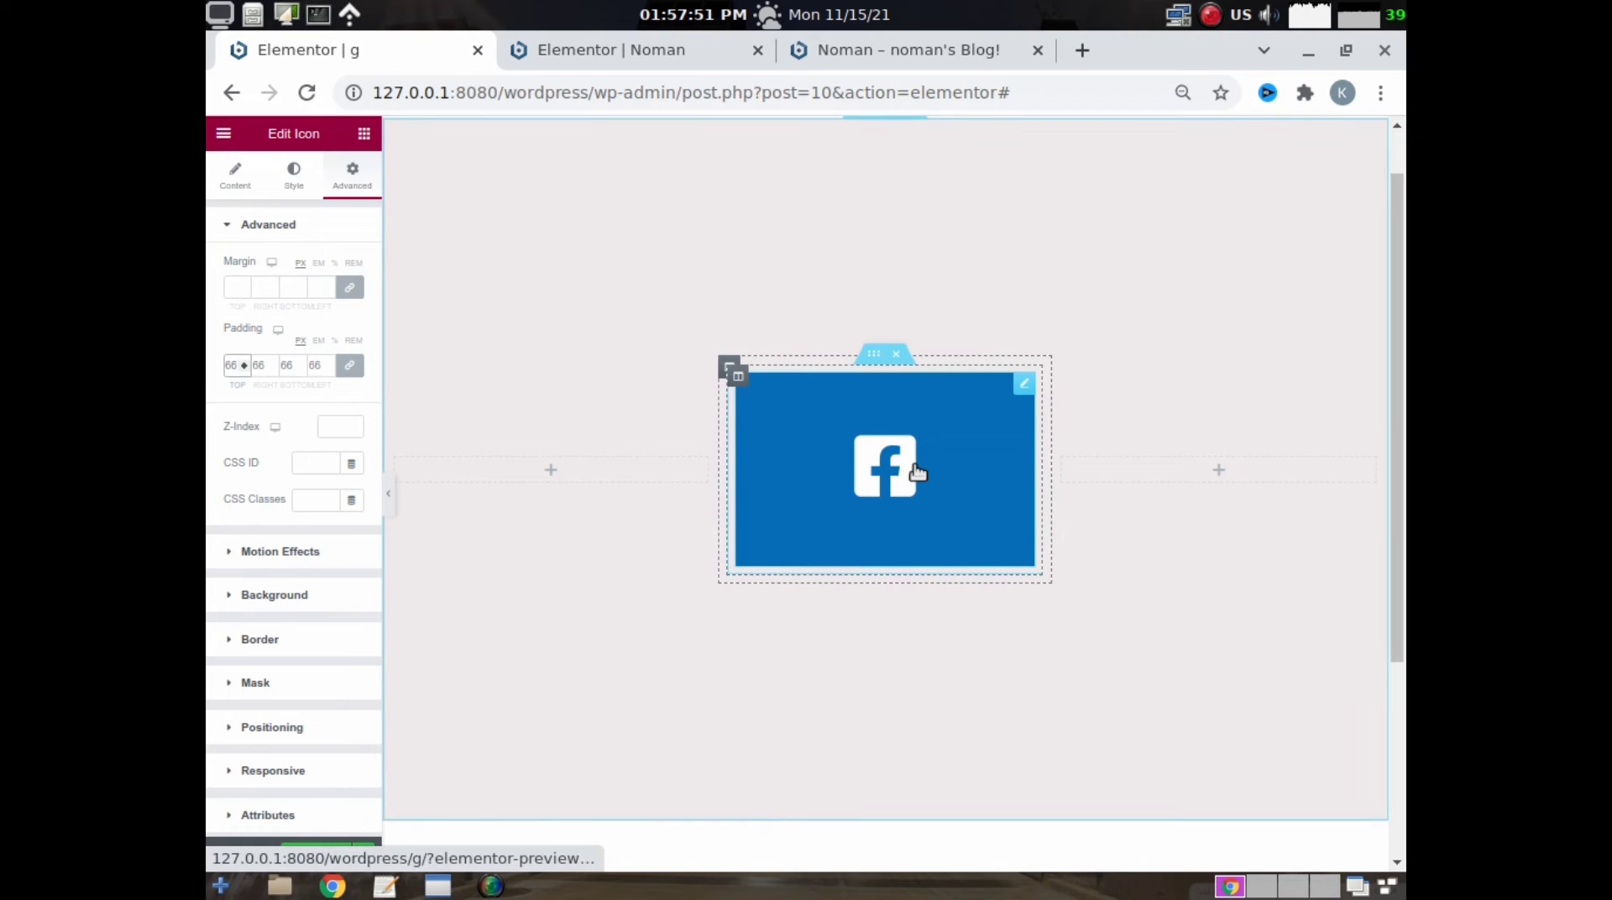
- Duplicate the inner section containing the Facebook icon and delete the icon from the lower copy
right_click(876, 365)
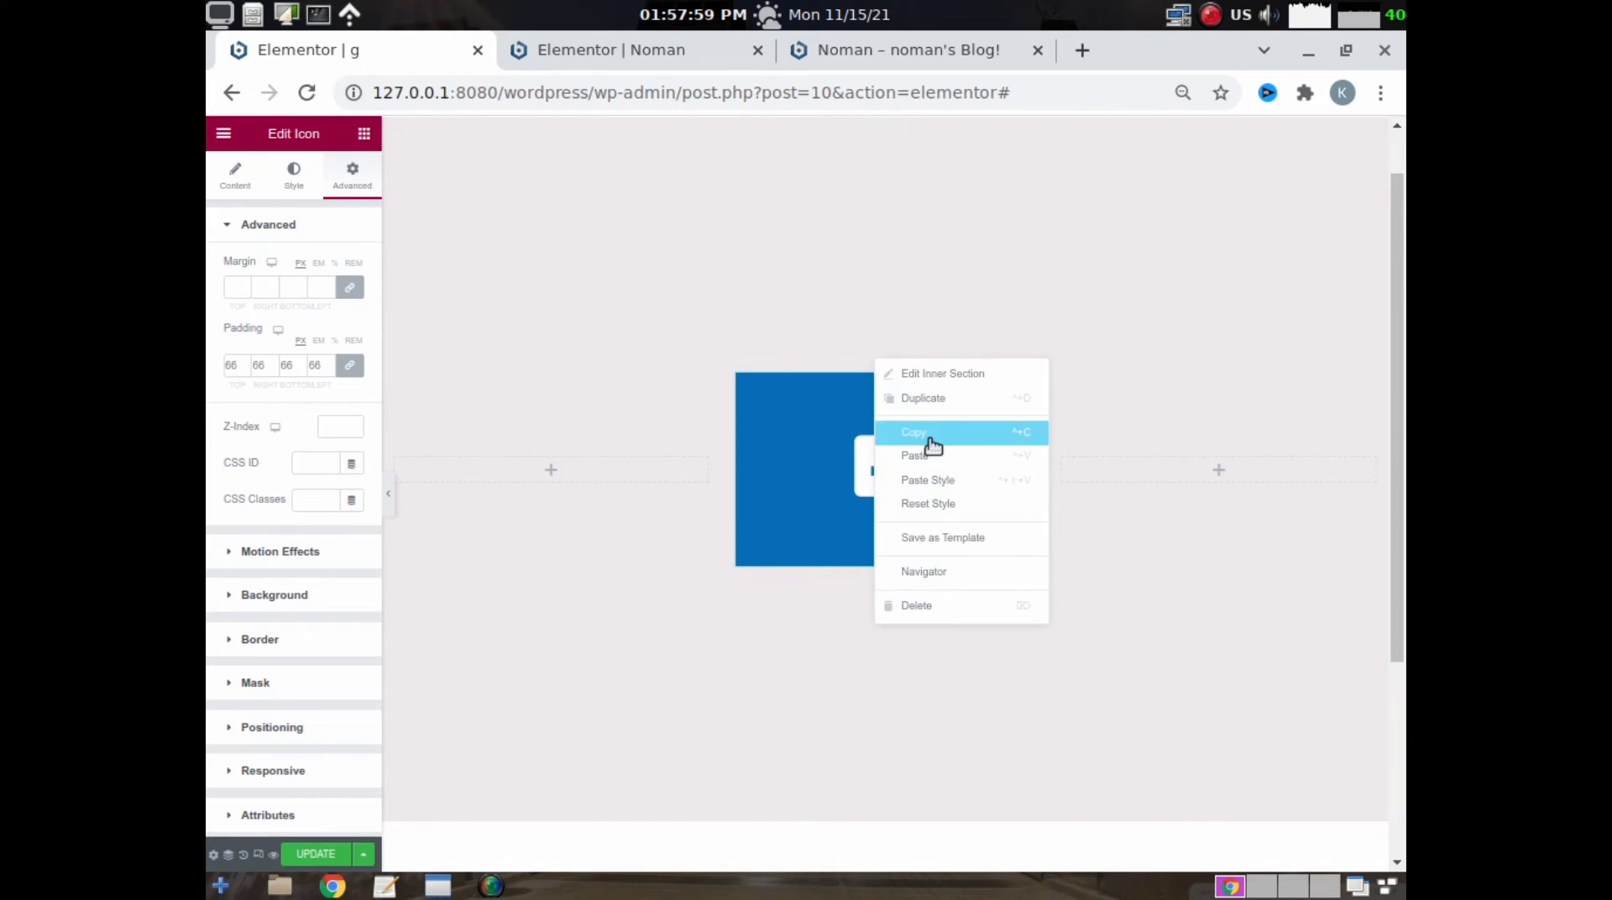
key("ctrl+d")
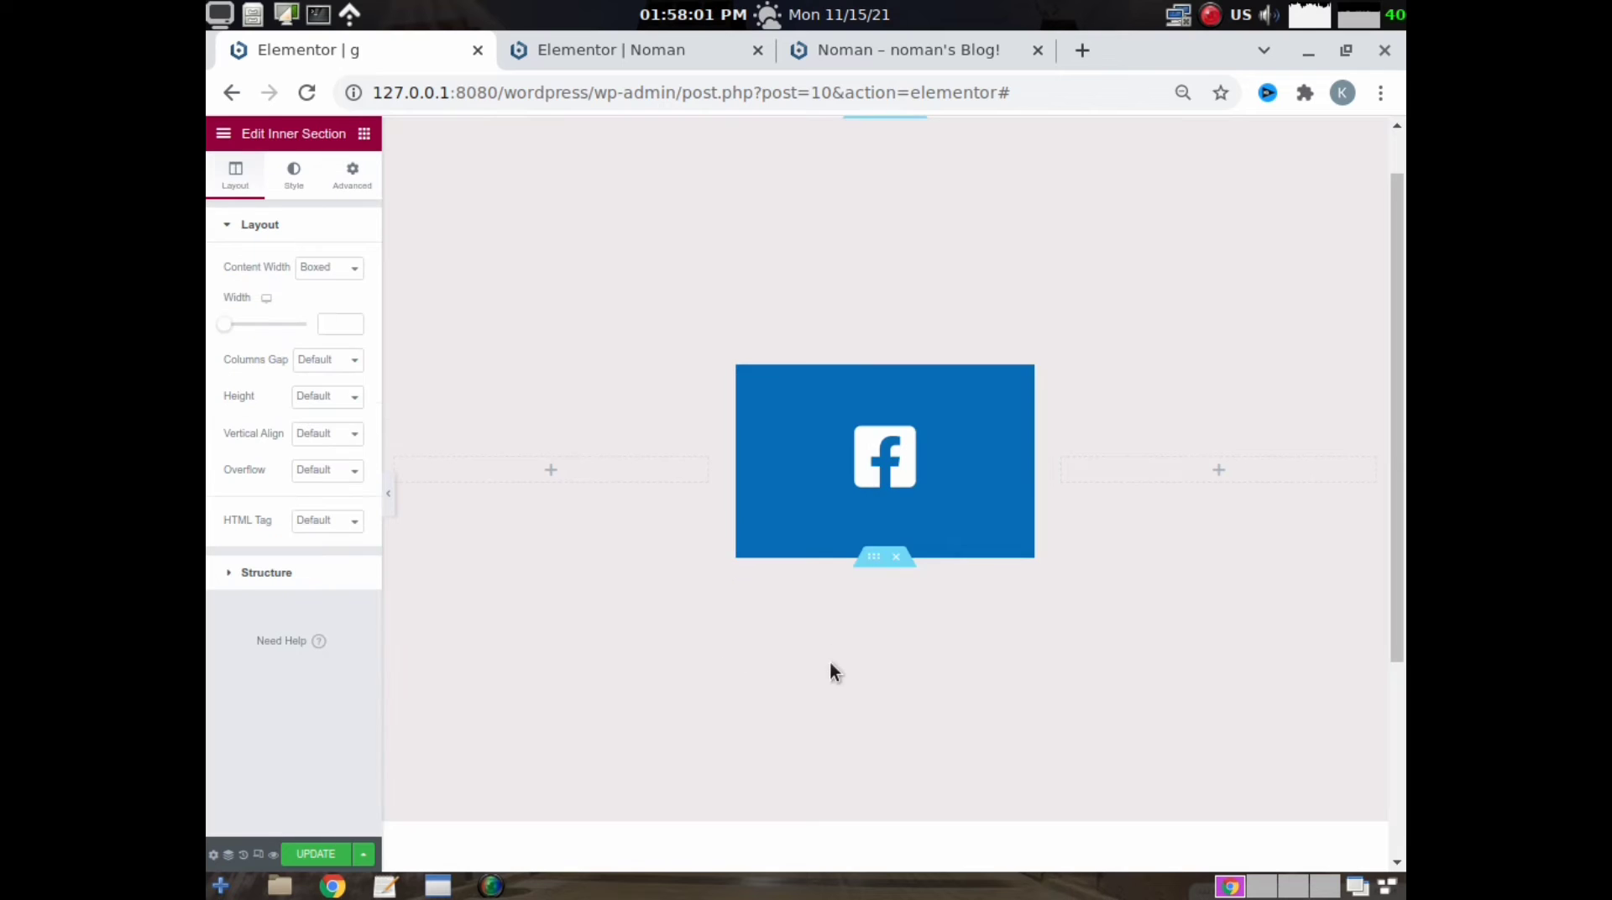
right_click(861, 577)
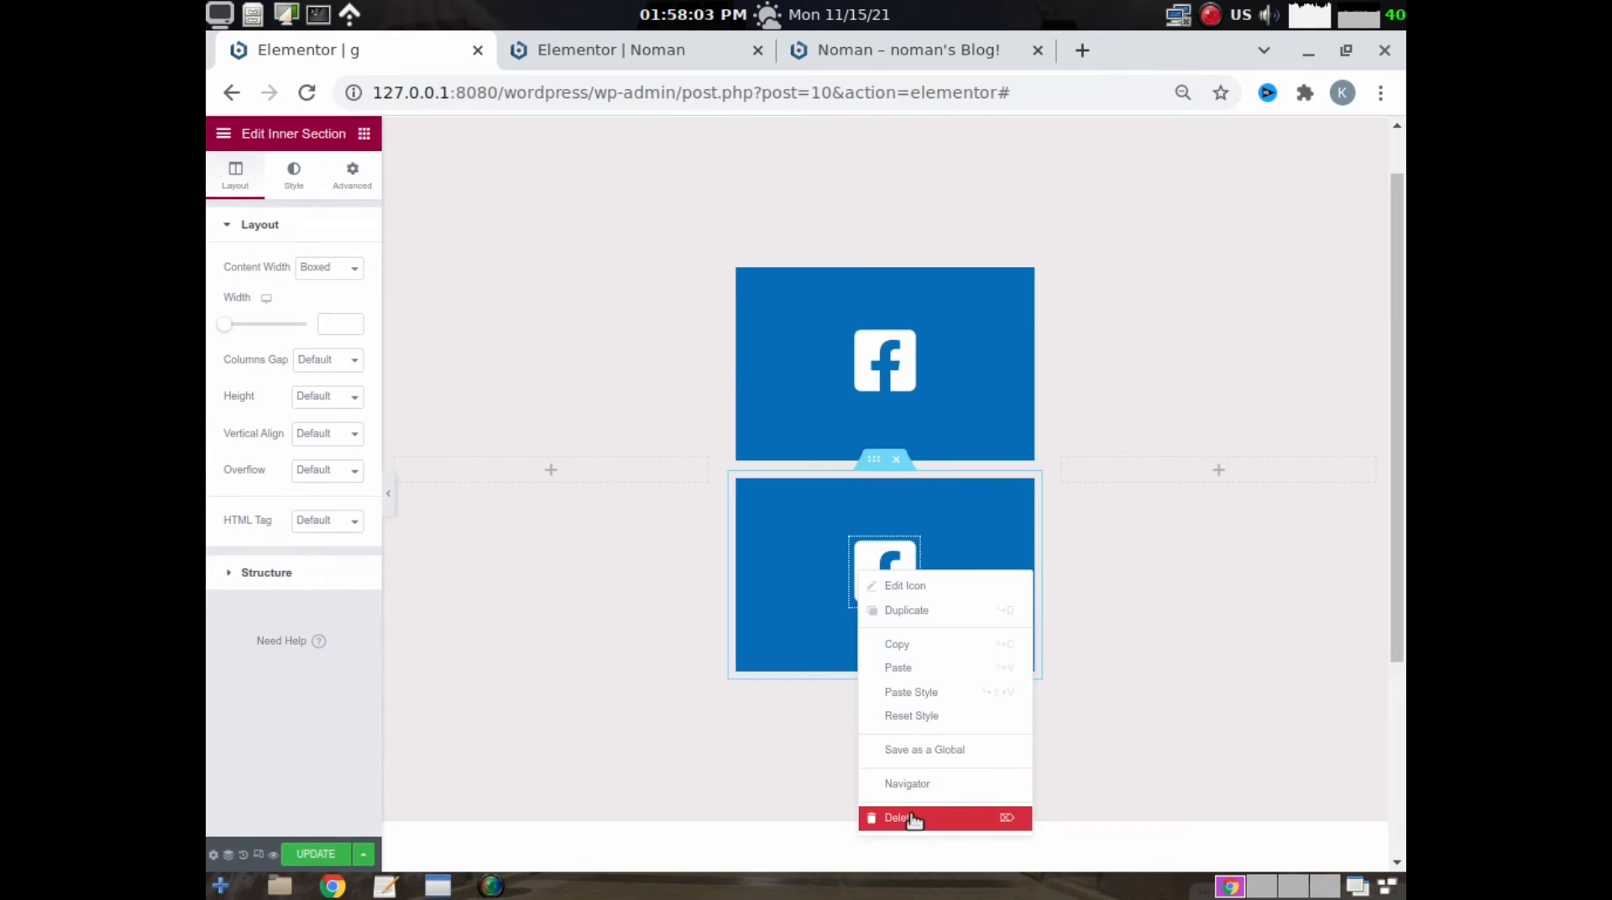
left_click(911, 817)
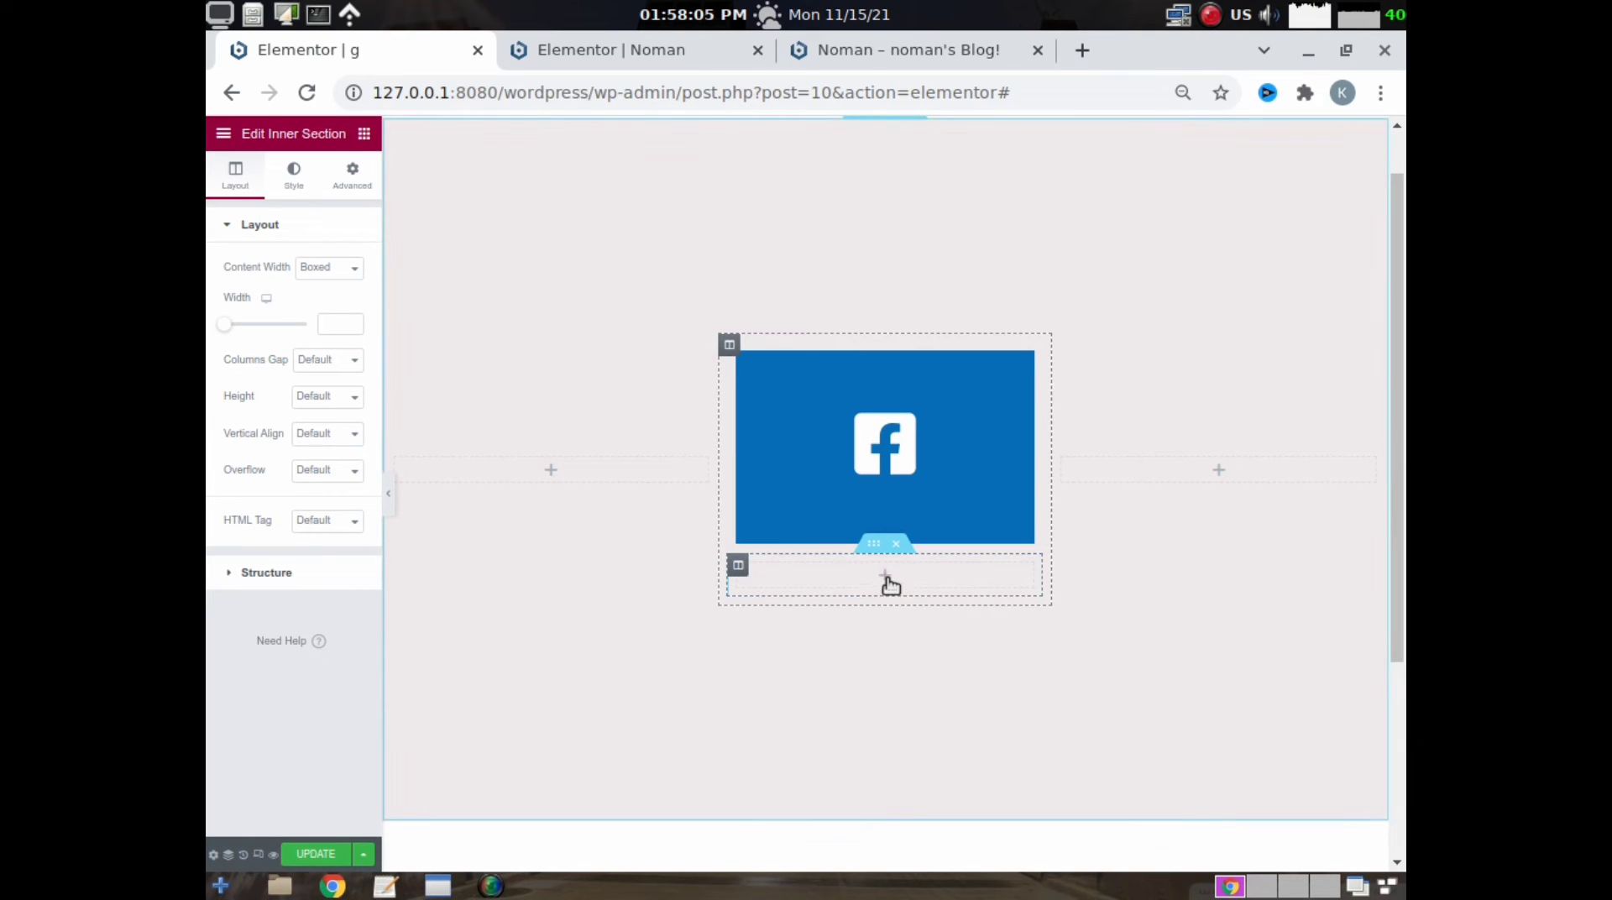
- Find the Icon List widget and place it in the empty inner section below the Facebook icon
left_click(889, 577)
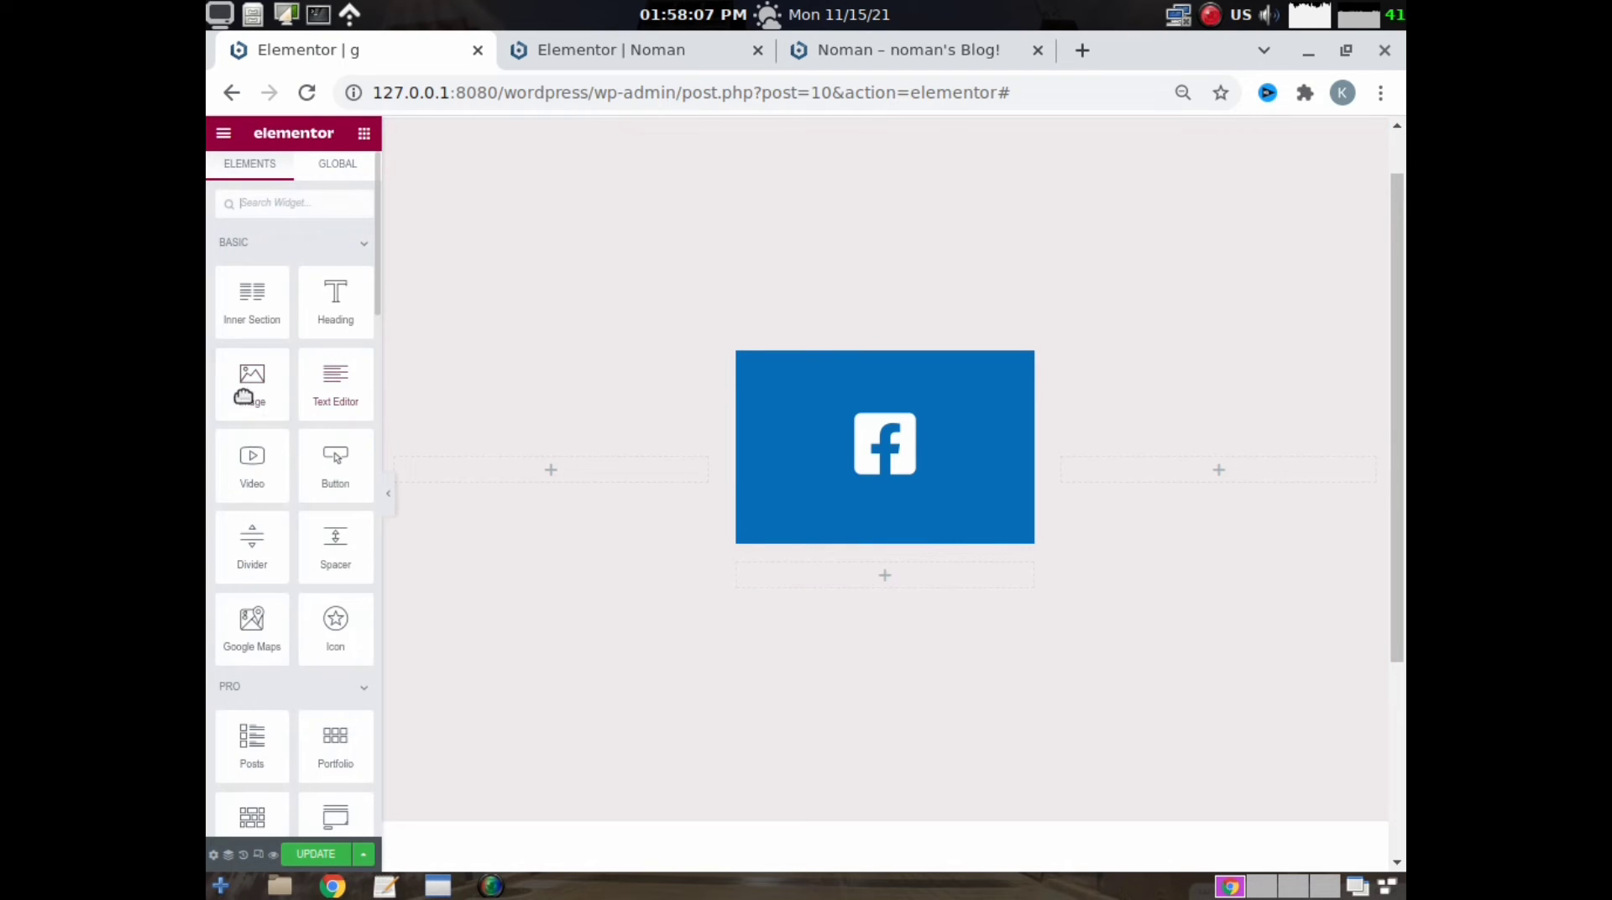
left_click(251, 202)
type("icon")
left_click_drag(252, 344, 883, 581)
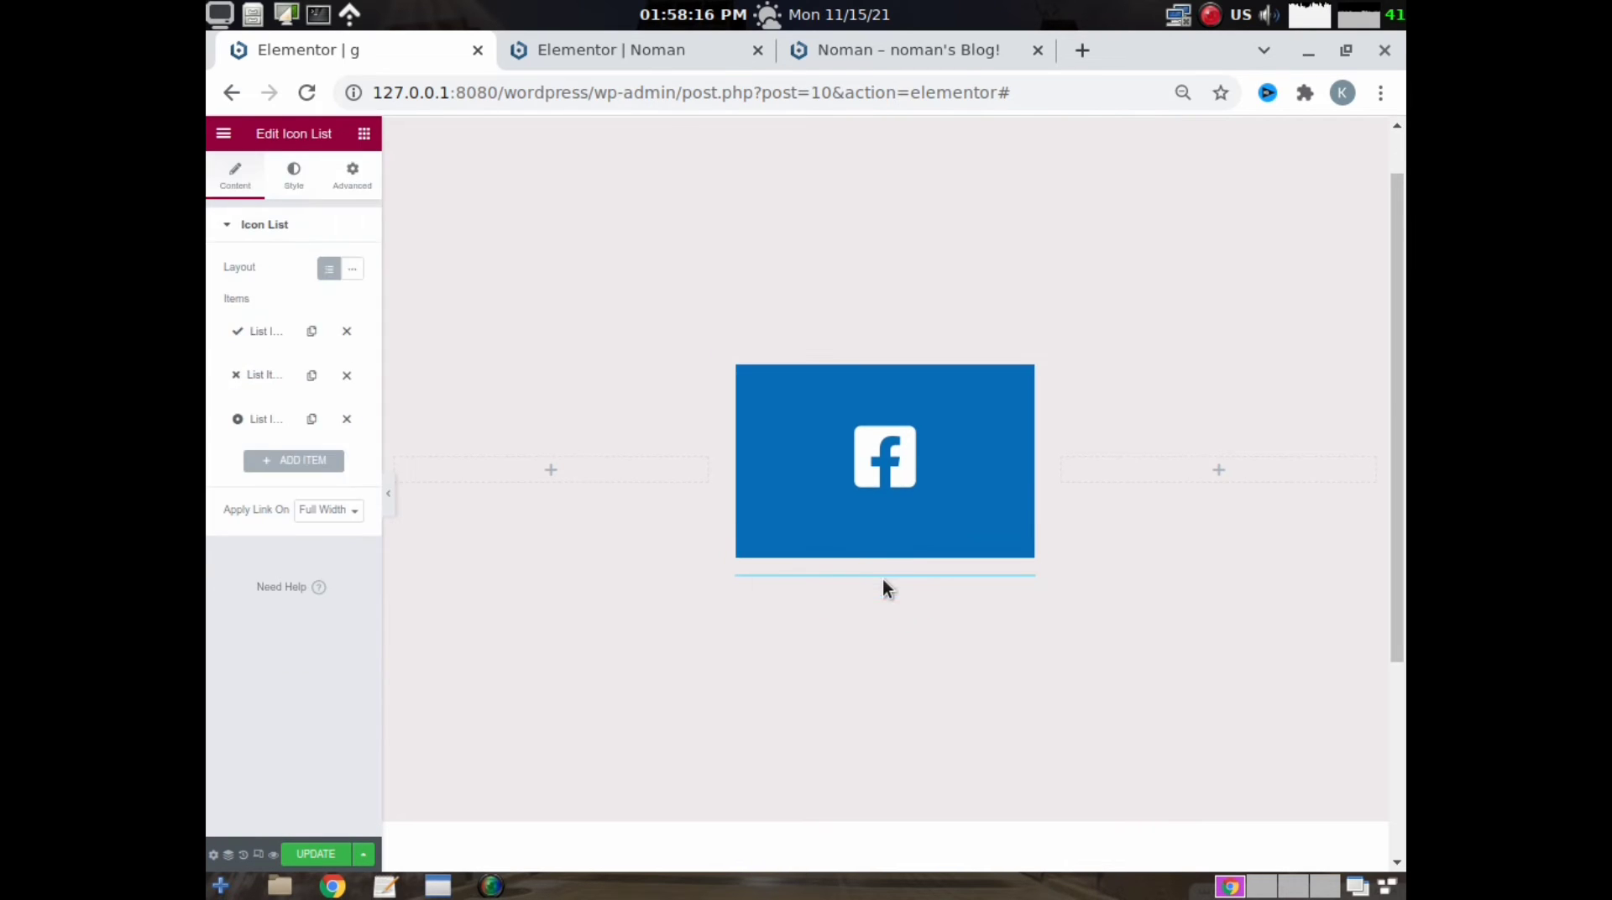
- Change the first list item's text to the profile owner's name, remove its check icon and link it to #
left_click(269, 336)
left_click(297, 388)
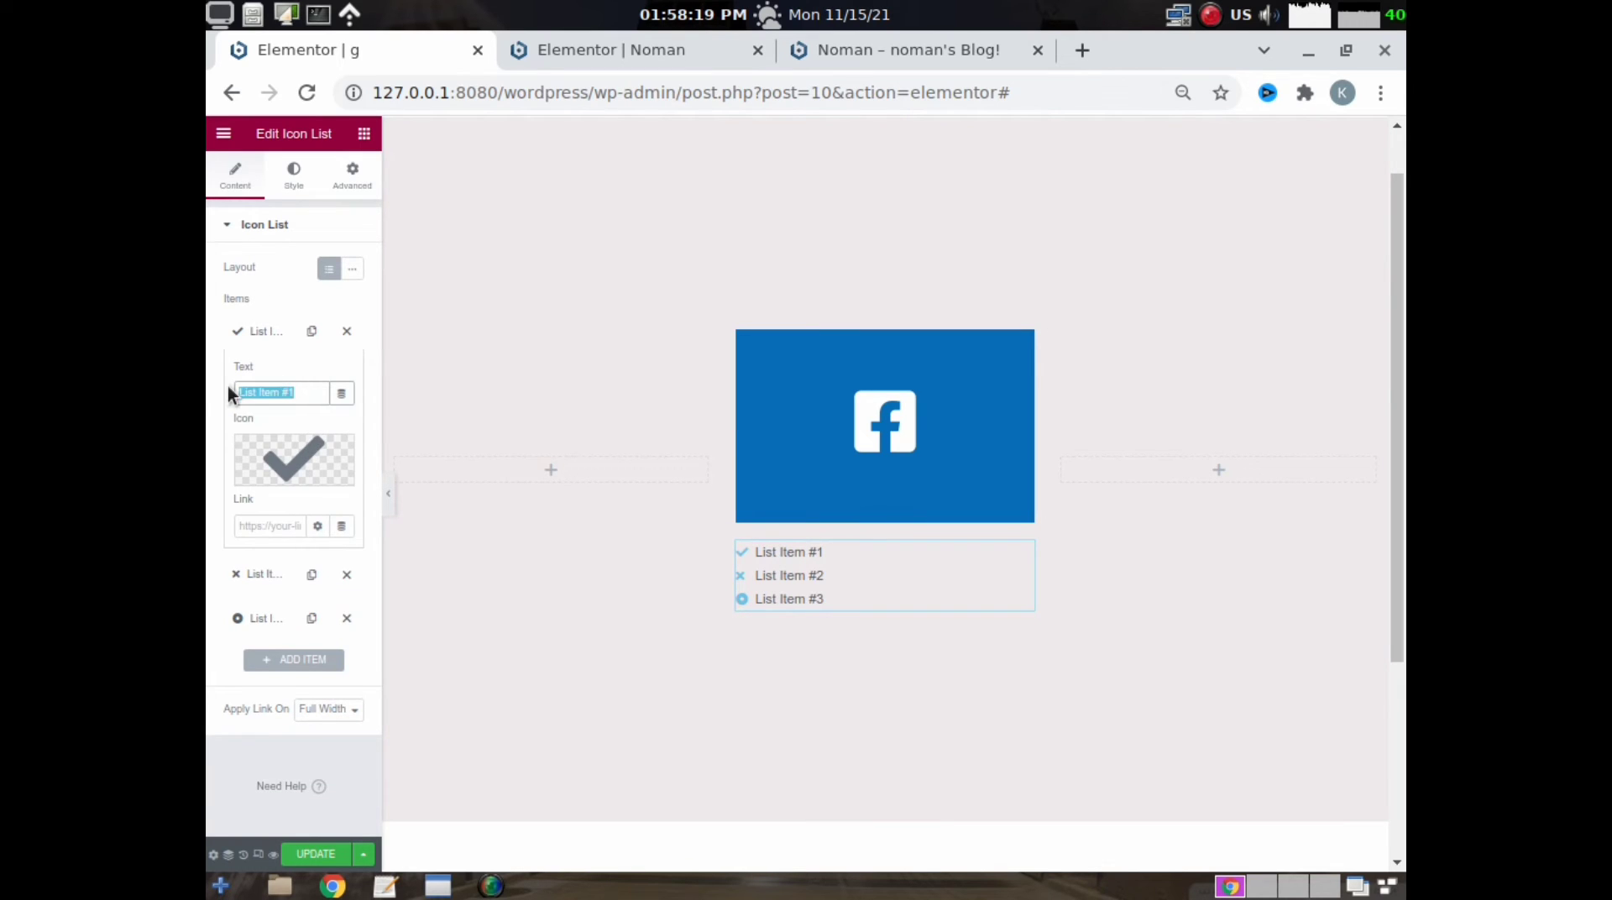
type("No")
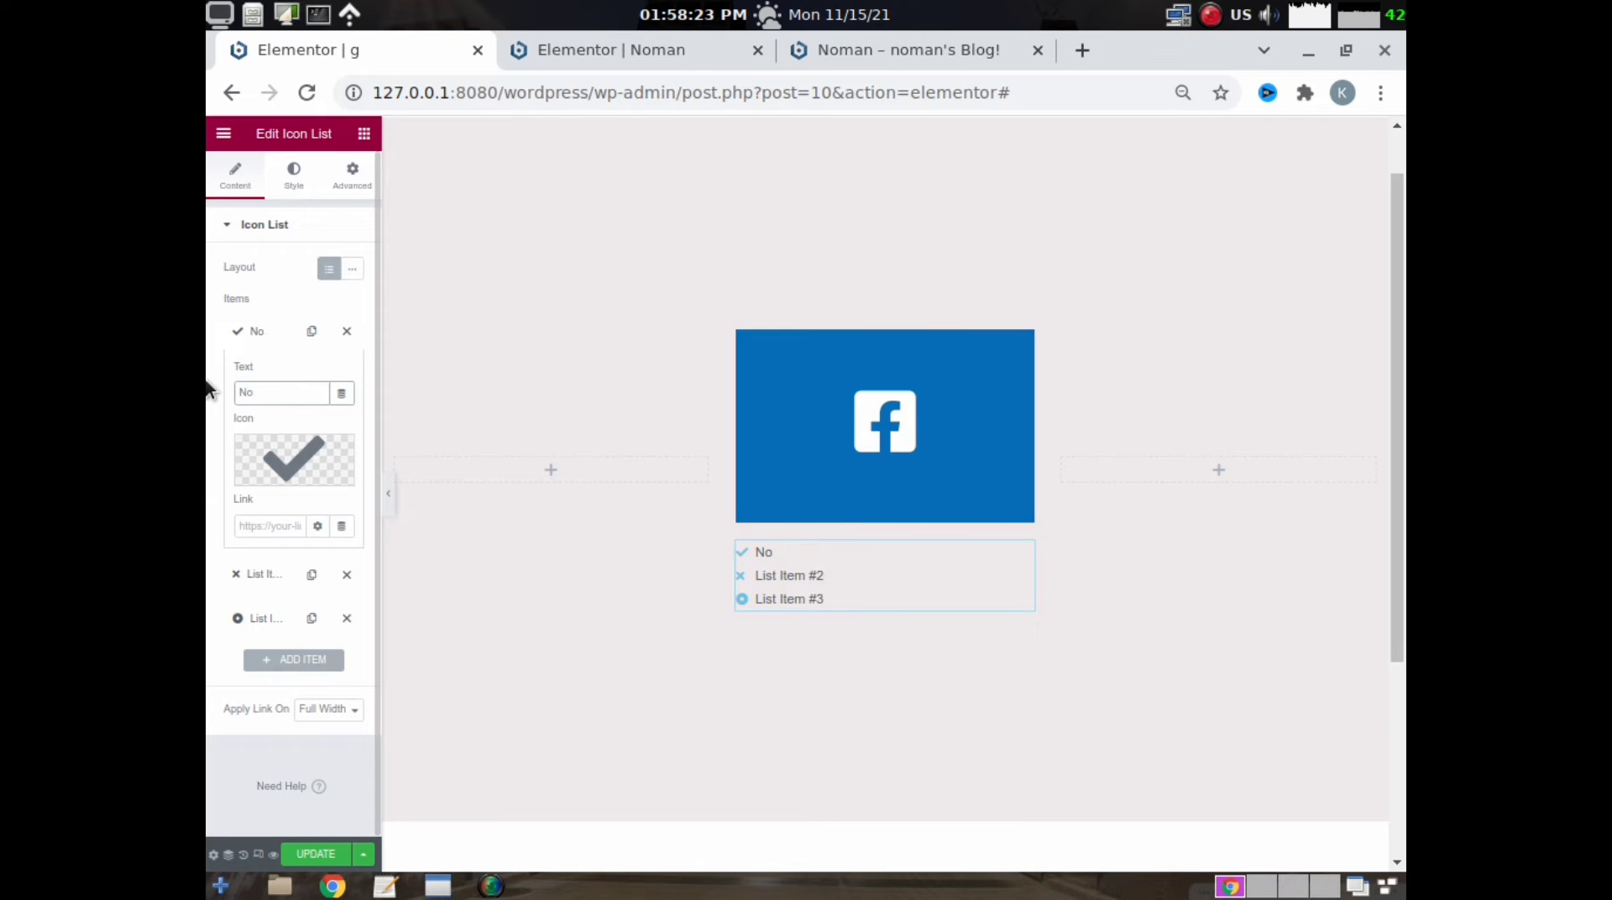
type("man")
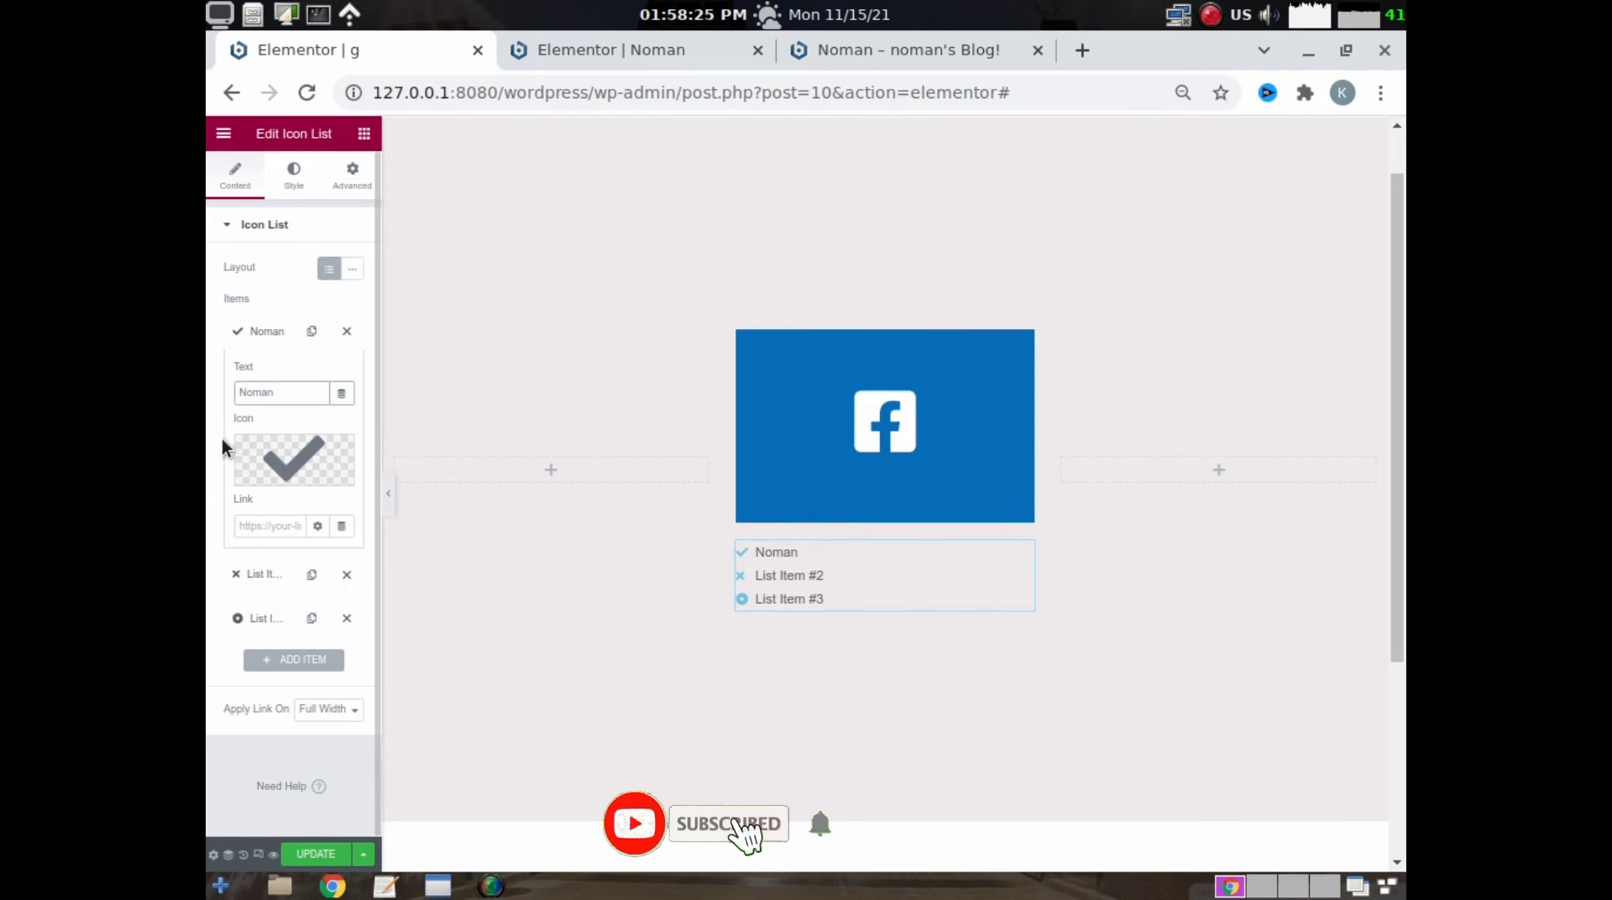
left_click(345, 460)
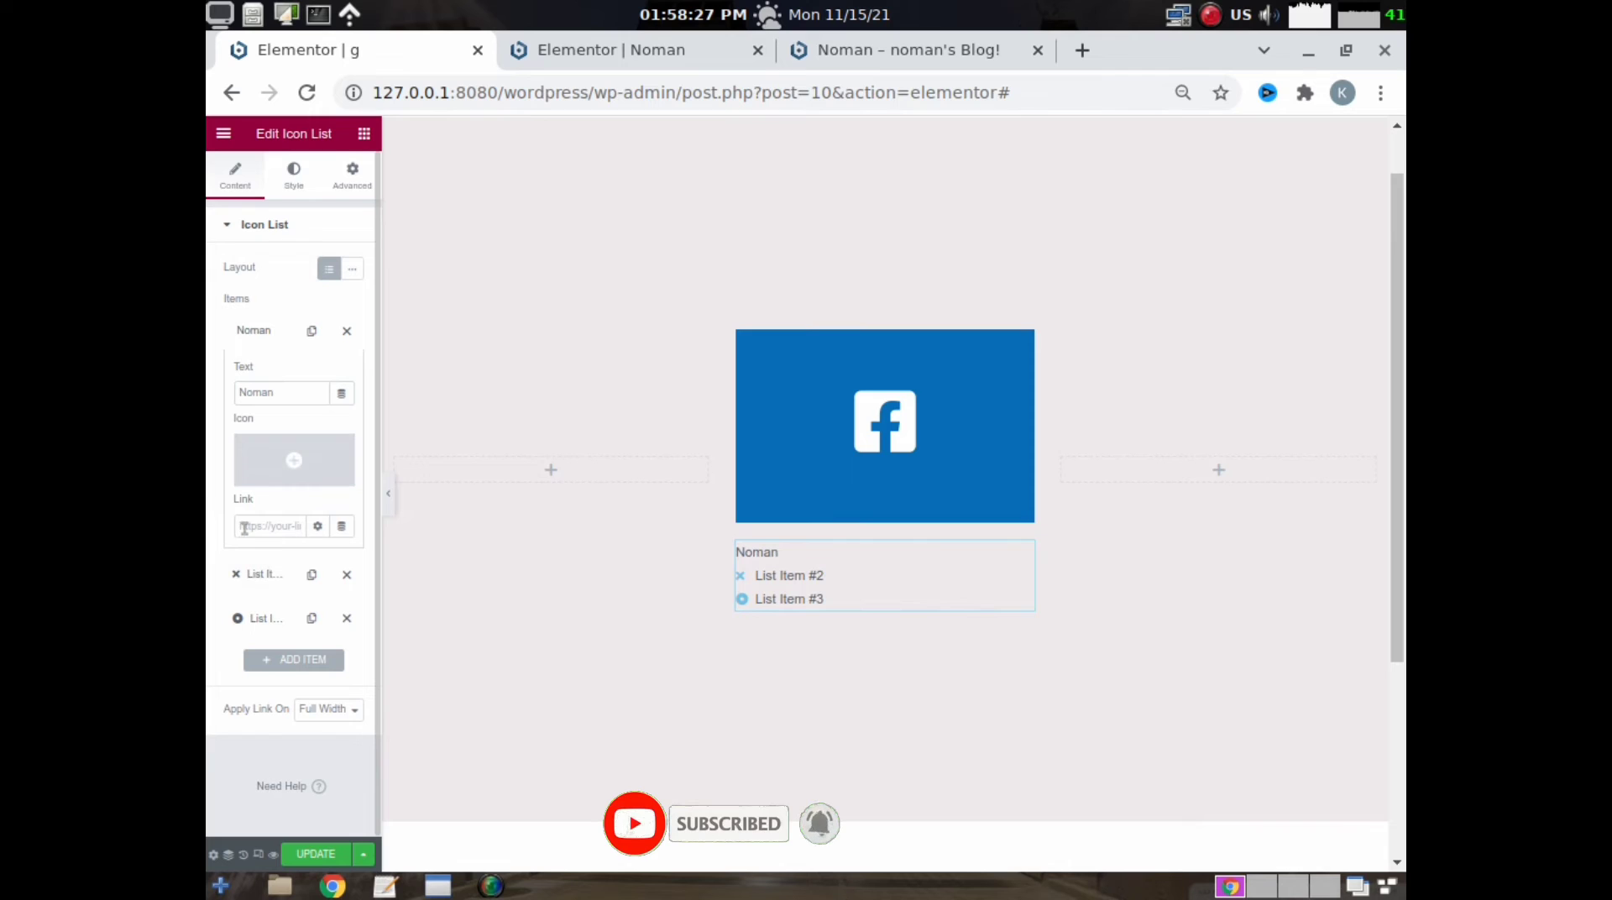
left_click(245, 527)
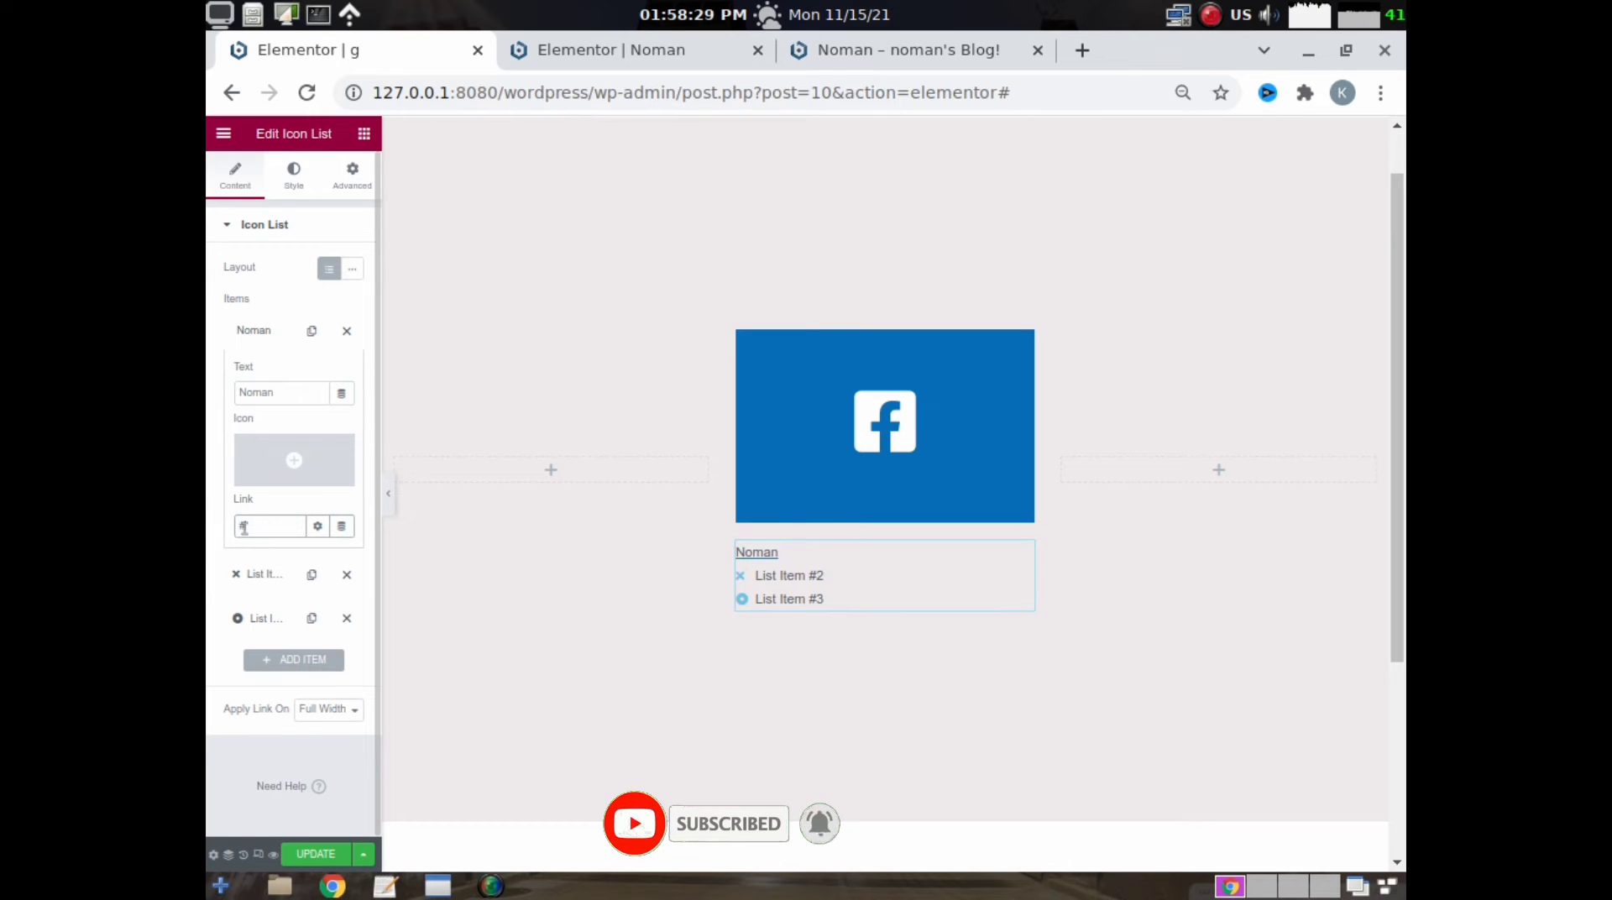
- Change the second list item's text to Group, remove its icon and set its link to #
left_click(262, 578)
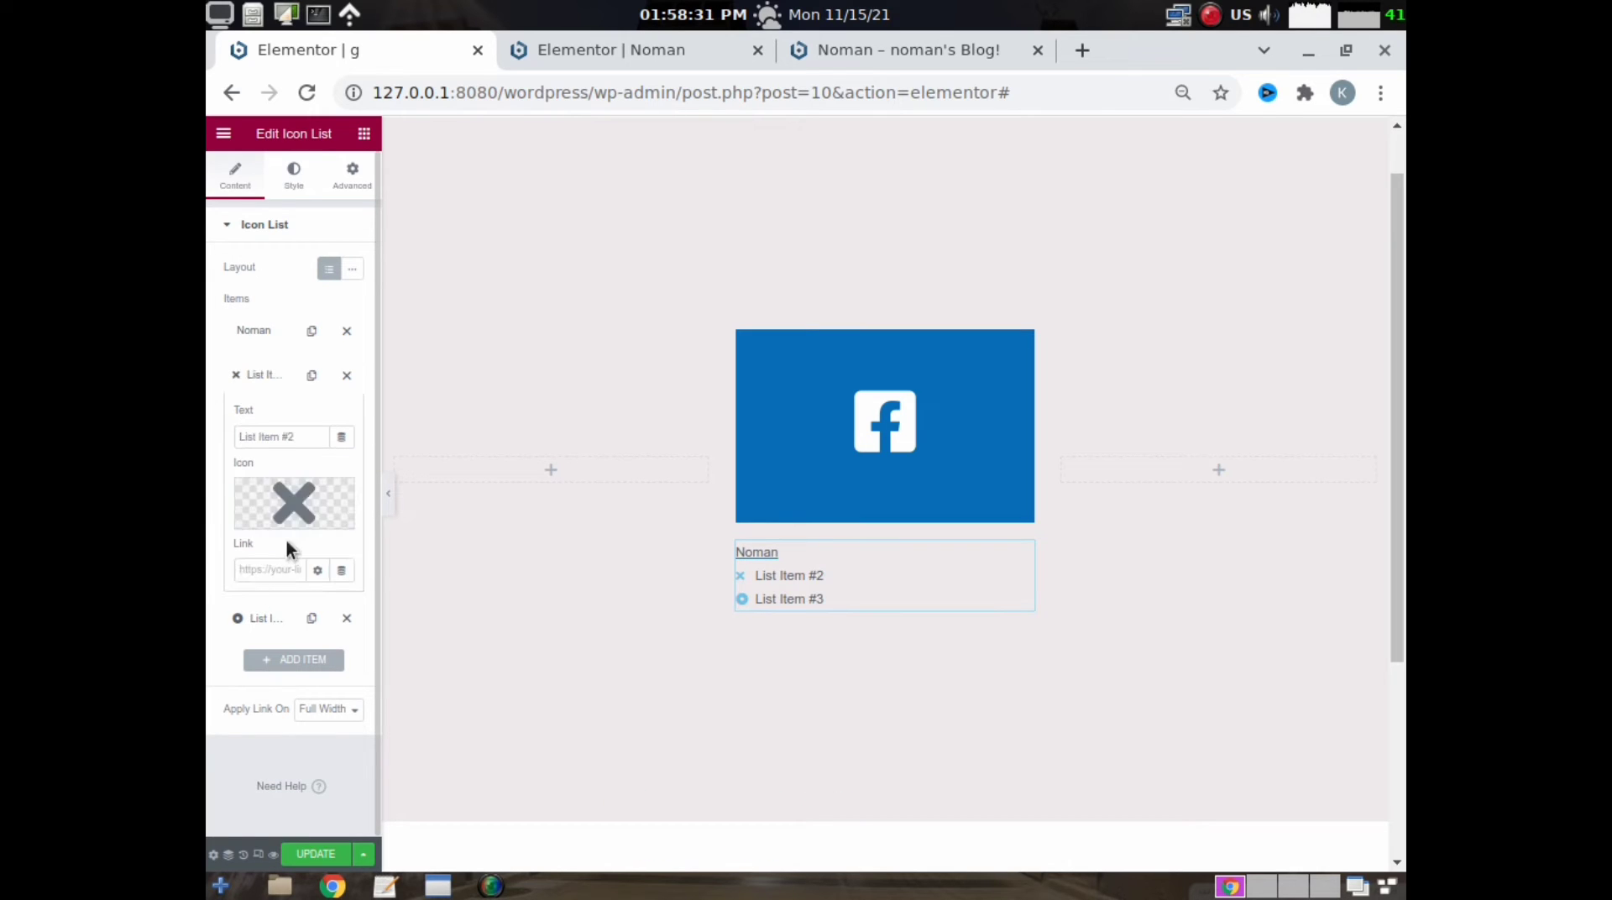
left_click(336, 502)
left_click(267, 559)
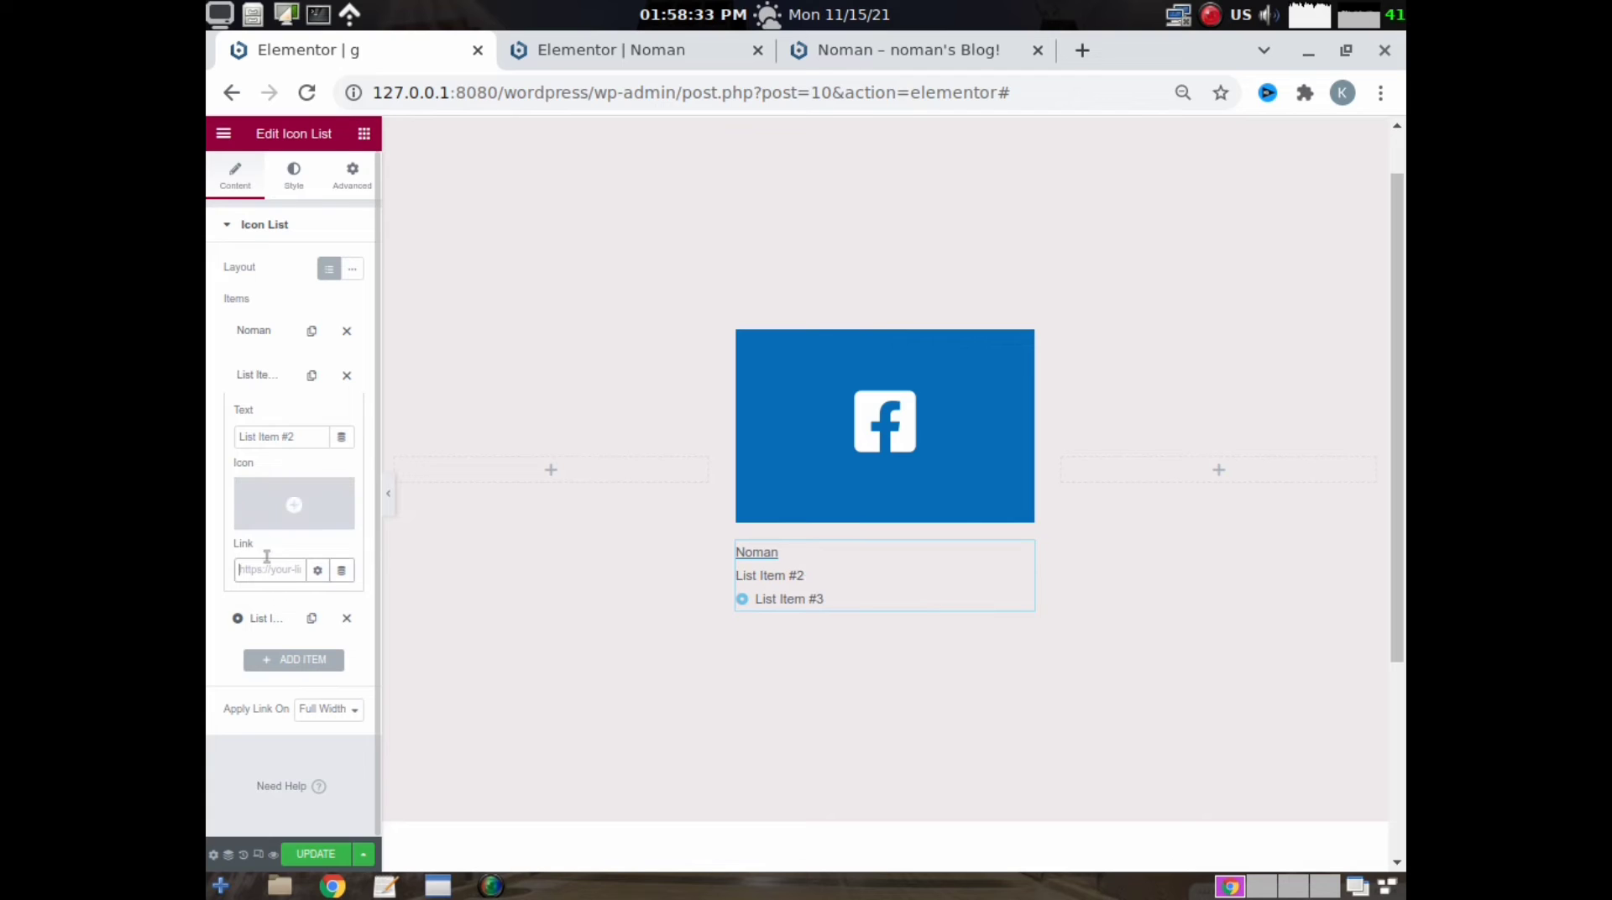
triple_click(296, 436)
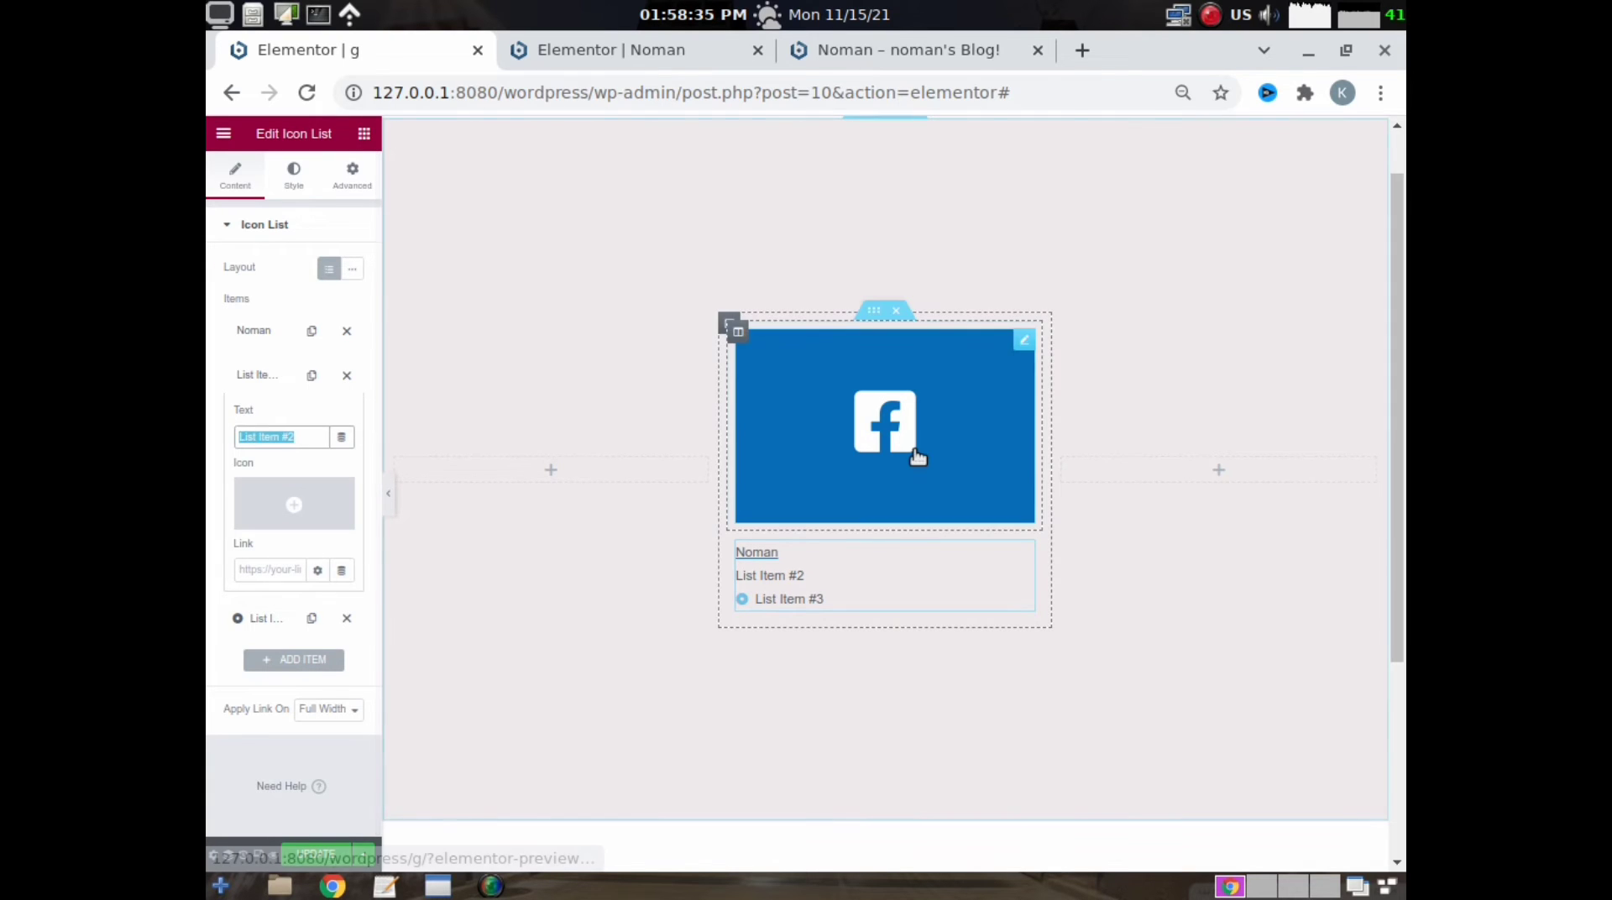
type("Group")
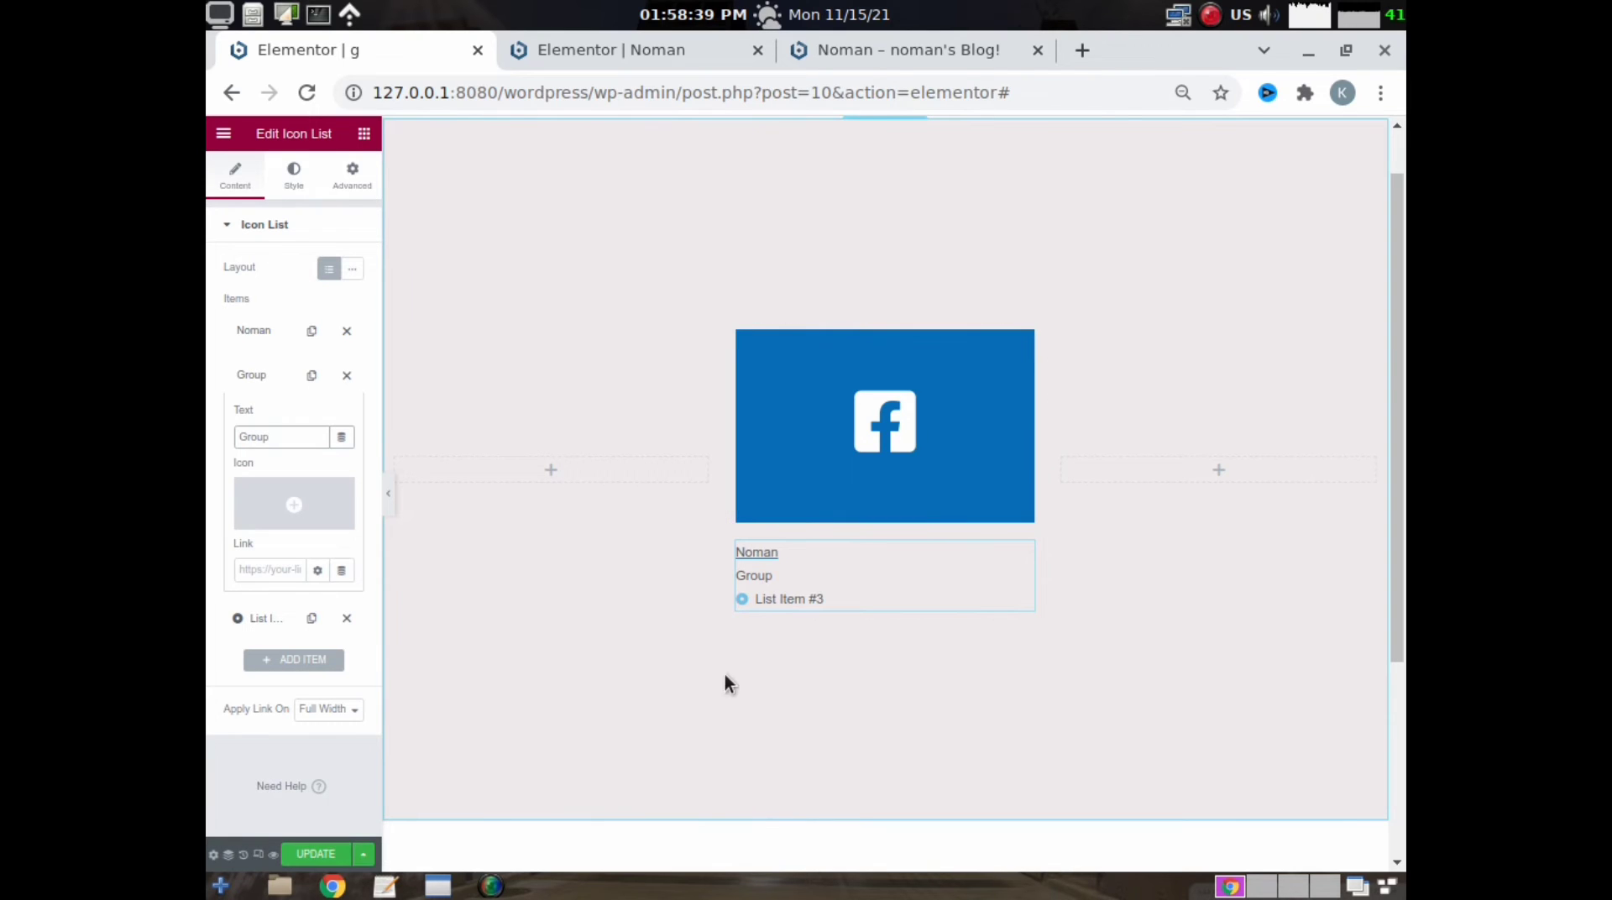
left_click(260, 564)
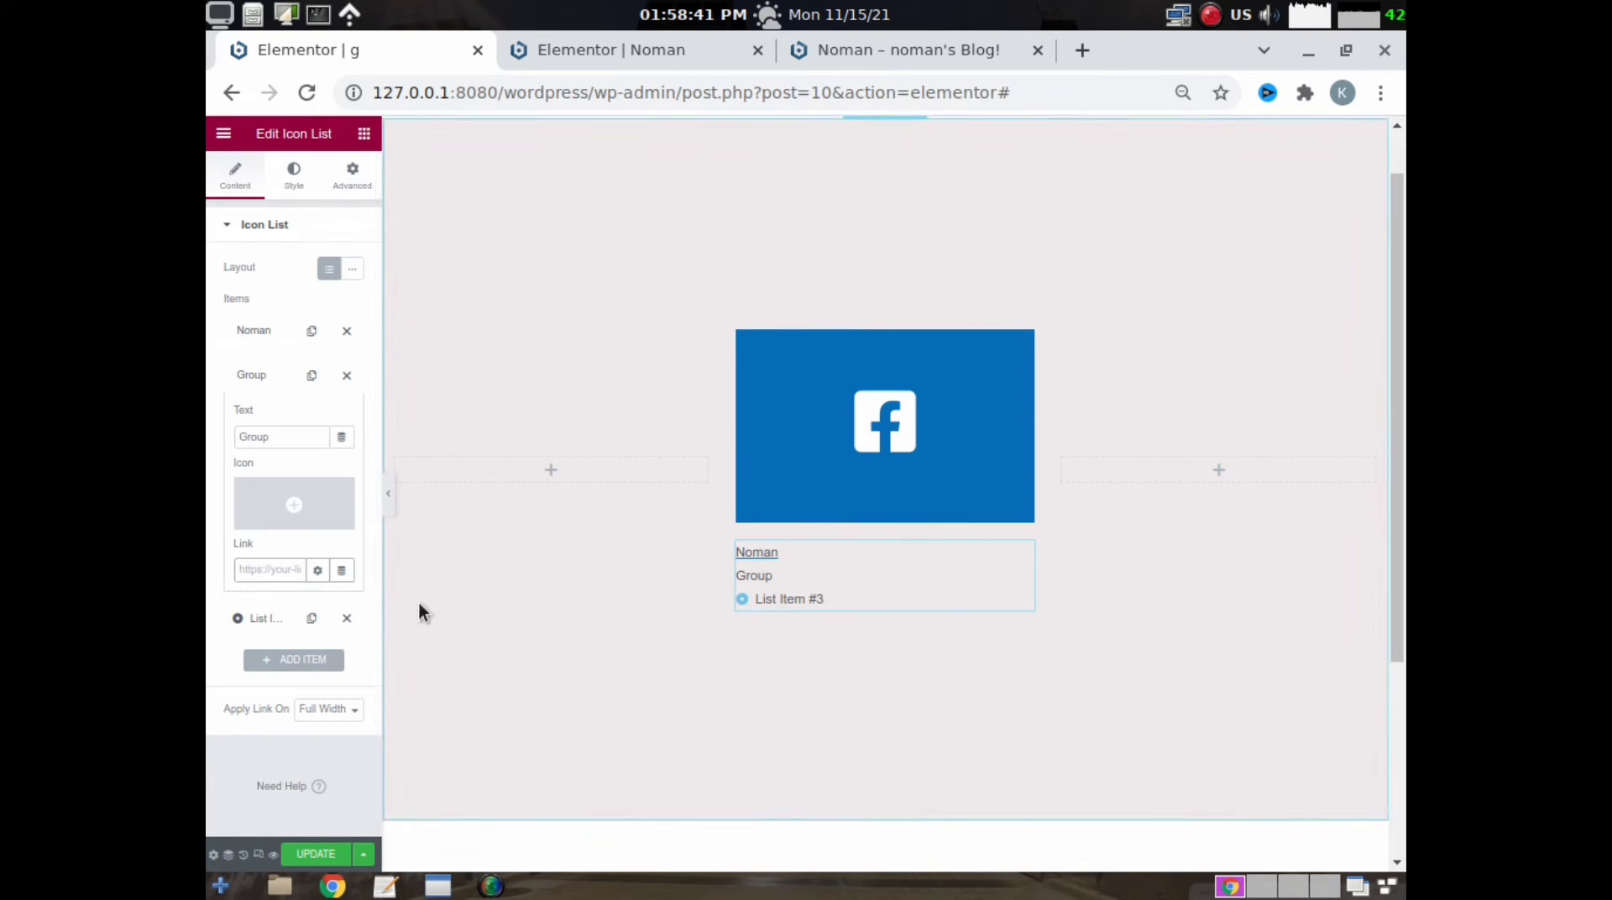
type("#")
- Change the third list item's text to News Feed, remove its icon and set its link to #
left_click(240, 618)
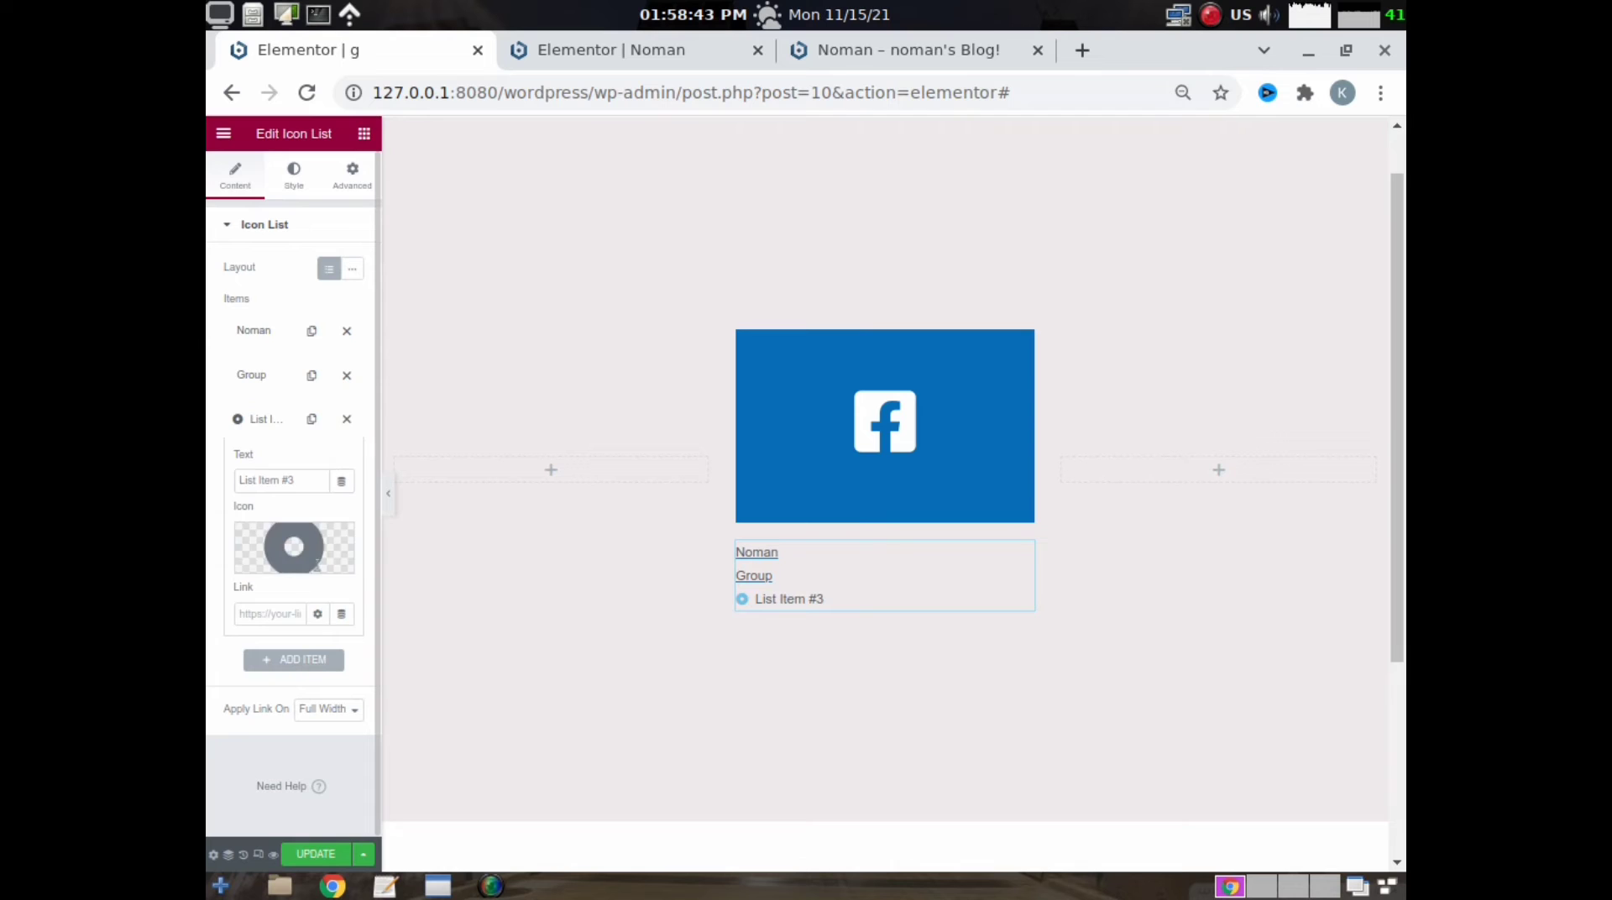
left_click(339, 542)
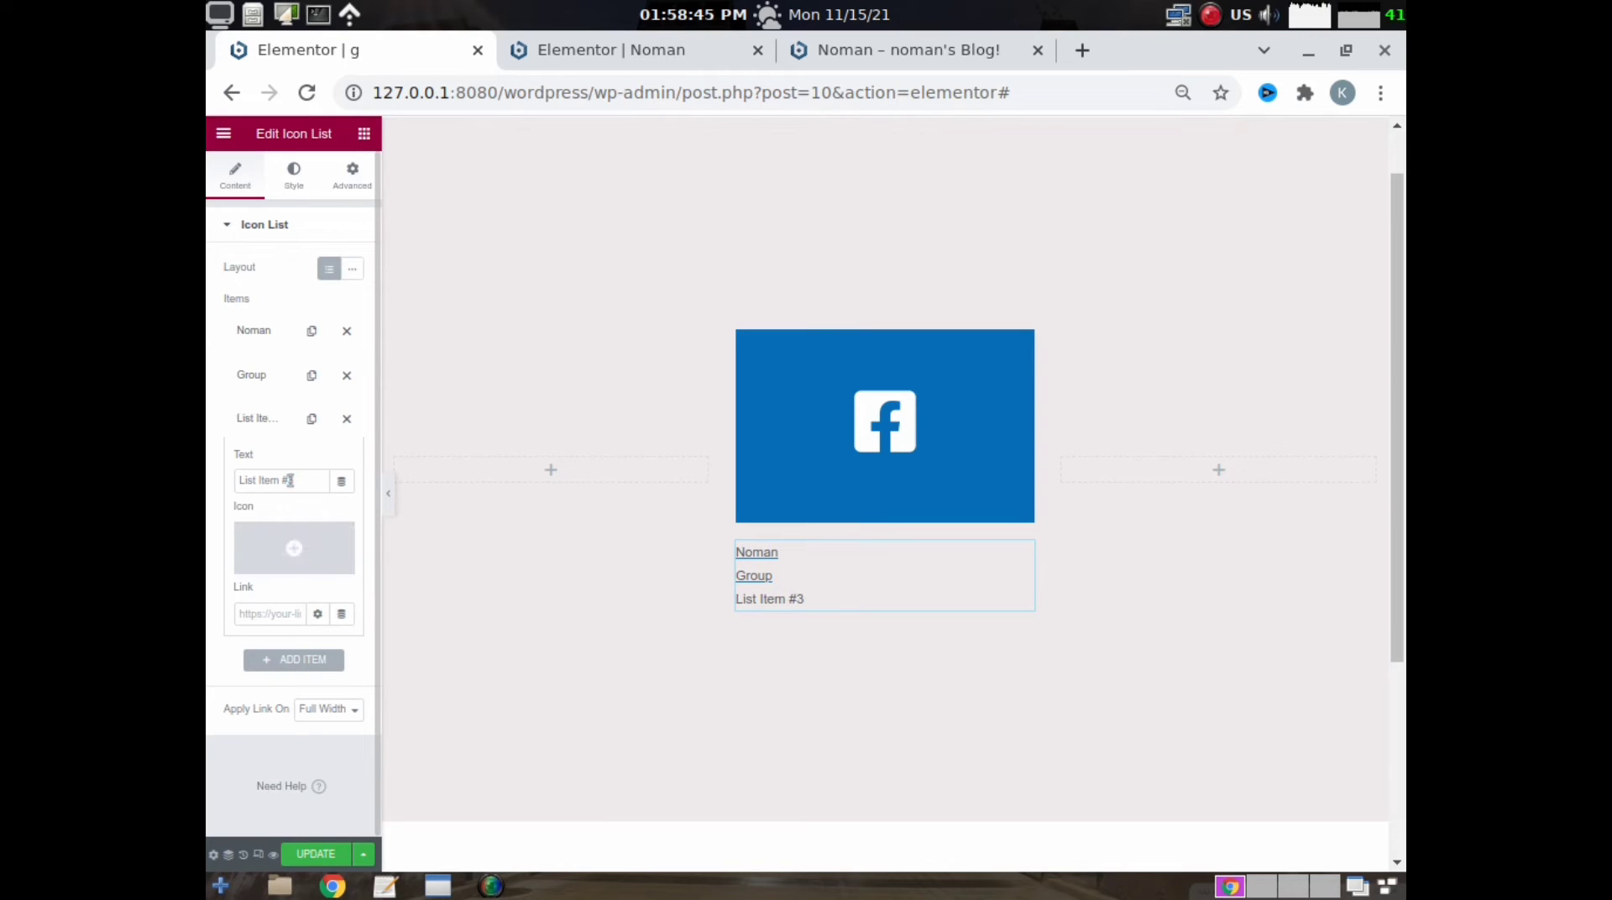
left_click_drag(295, 482, 233, 463)
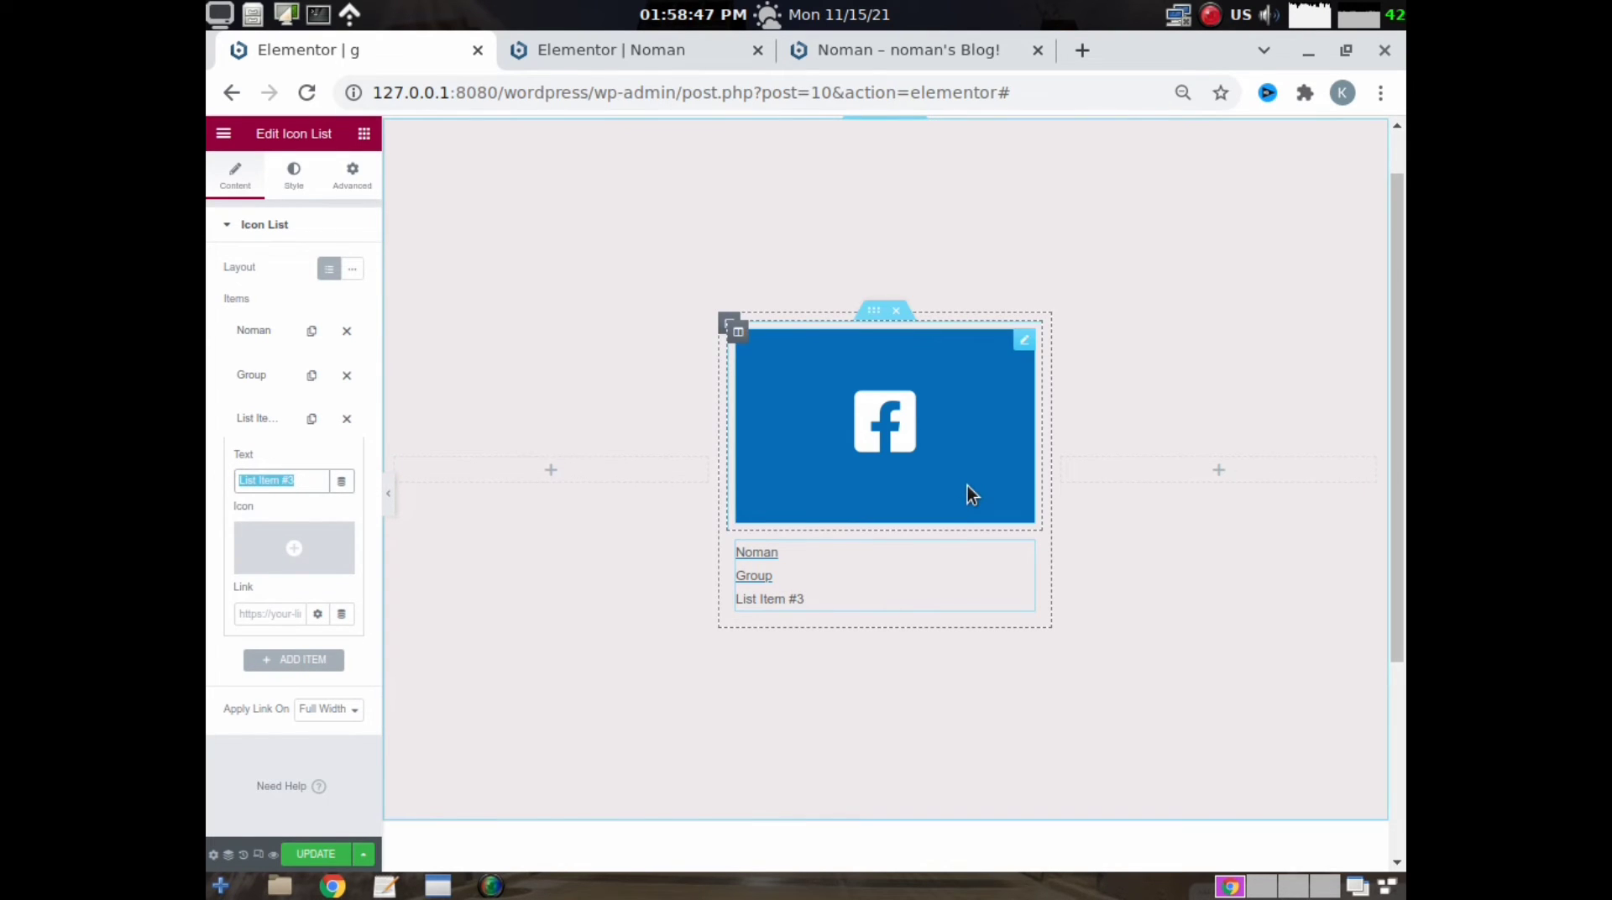
type("Nerw")
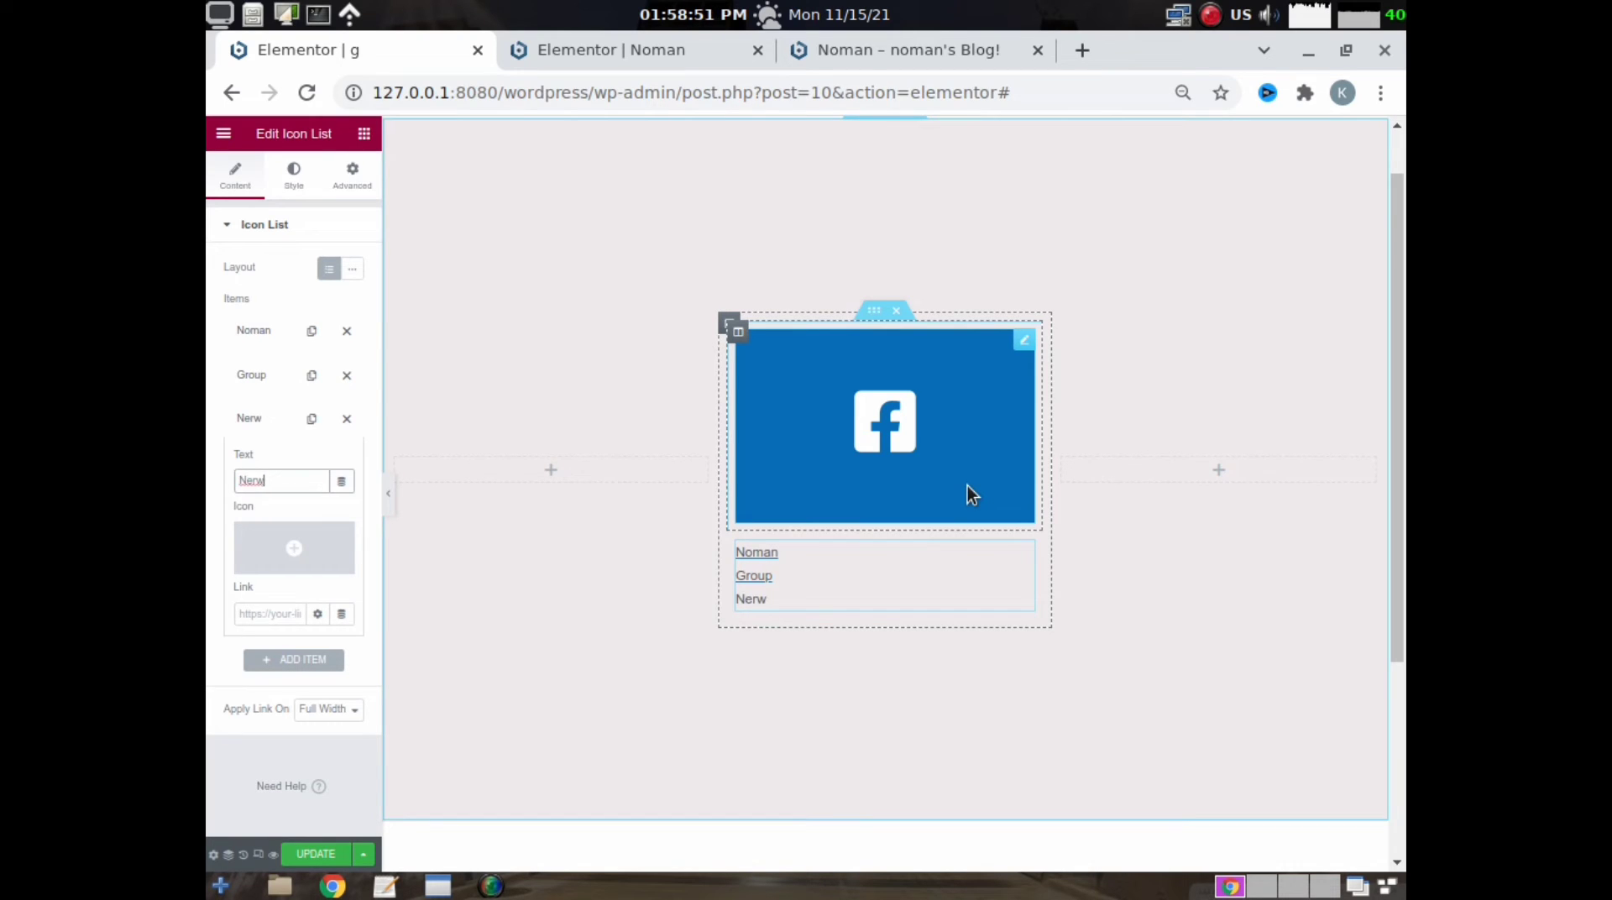
key("BackSpace")
key("BackSpace")
type("ws Feed")
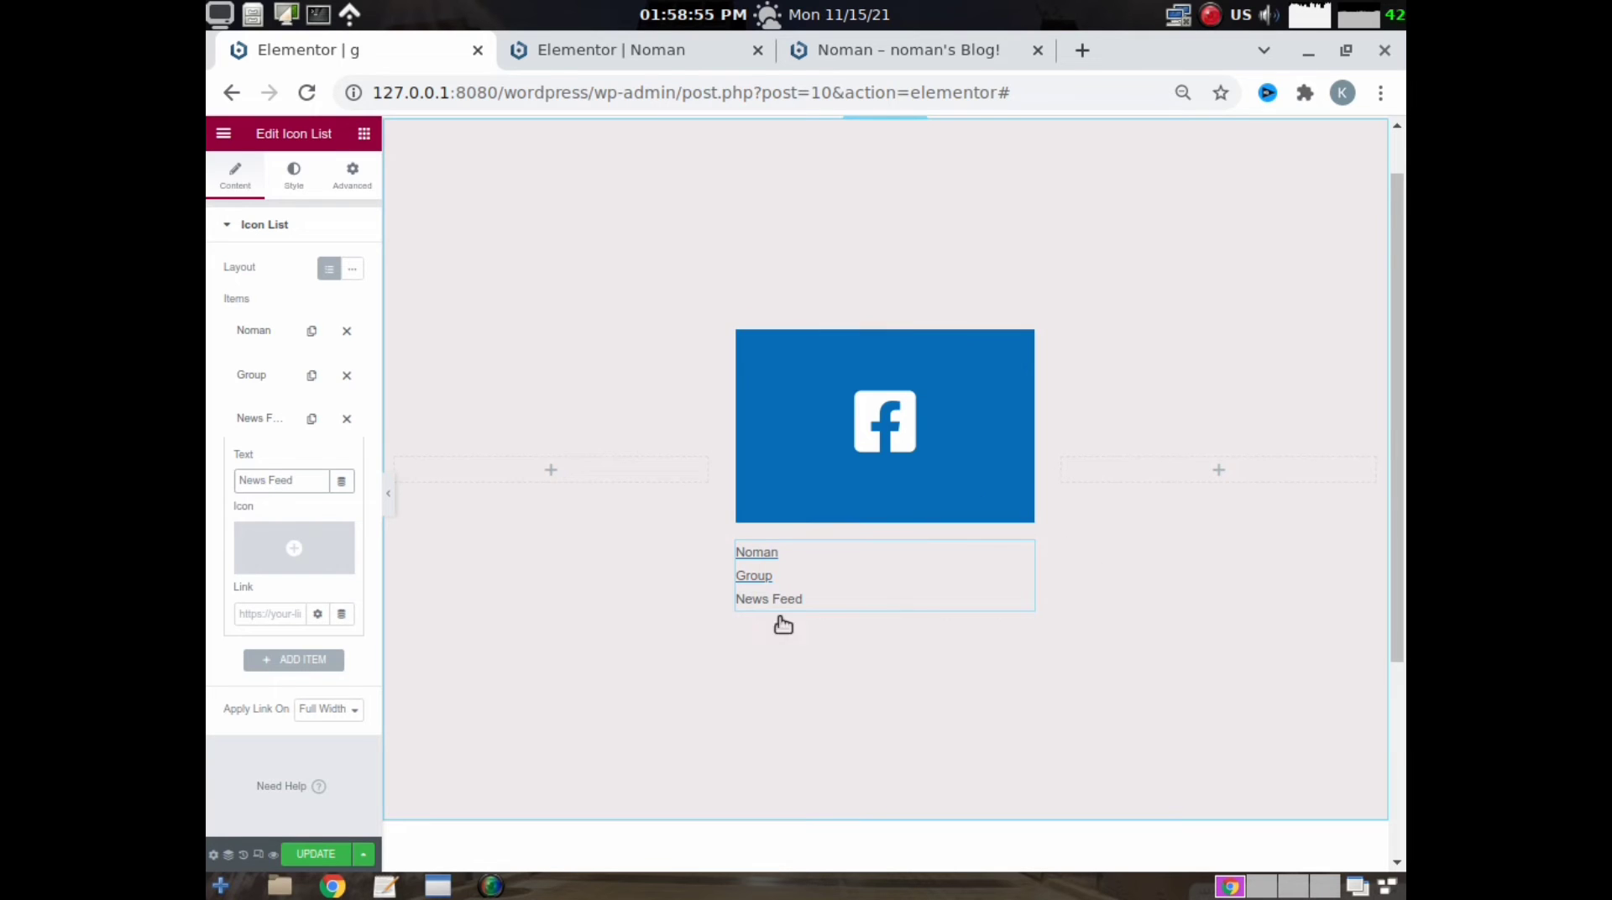
left_click(262, 615)
type("#")
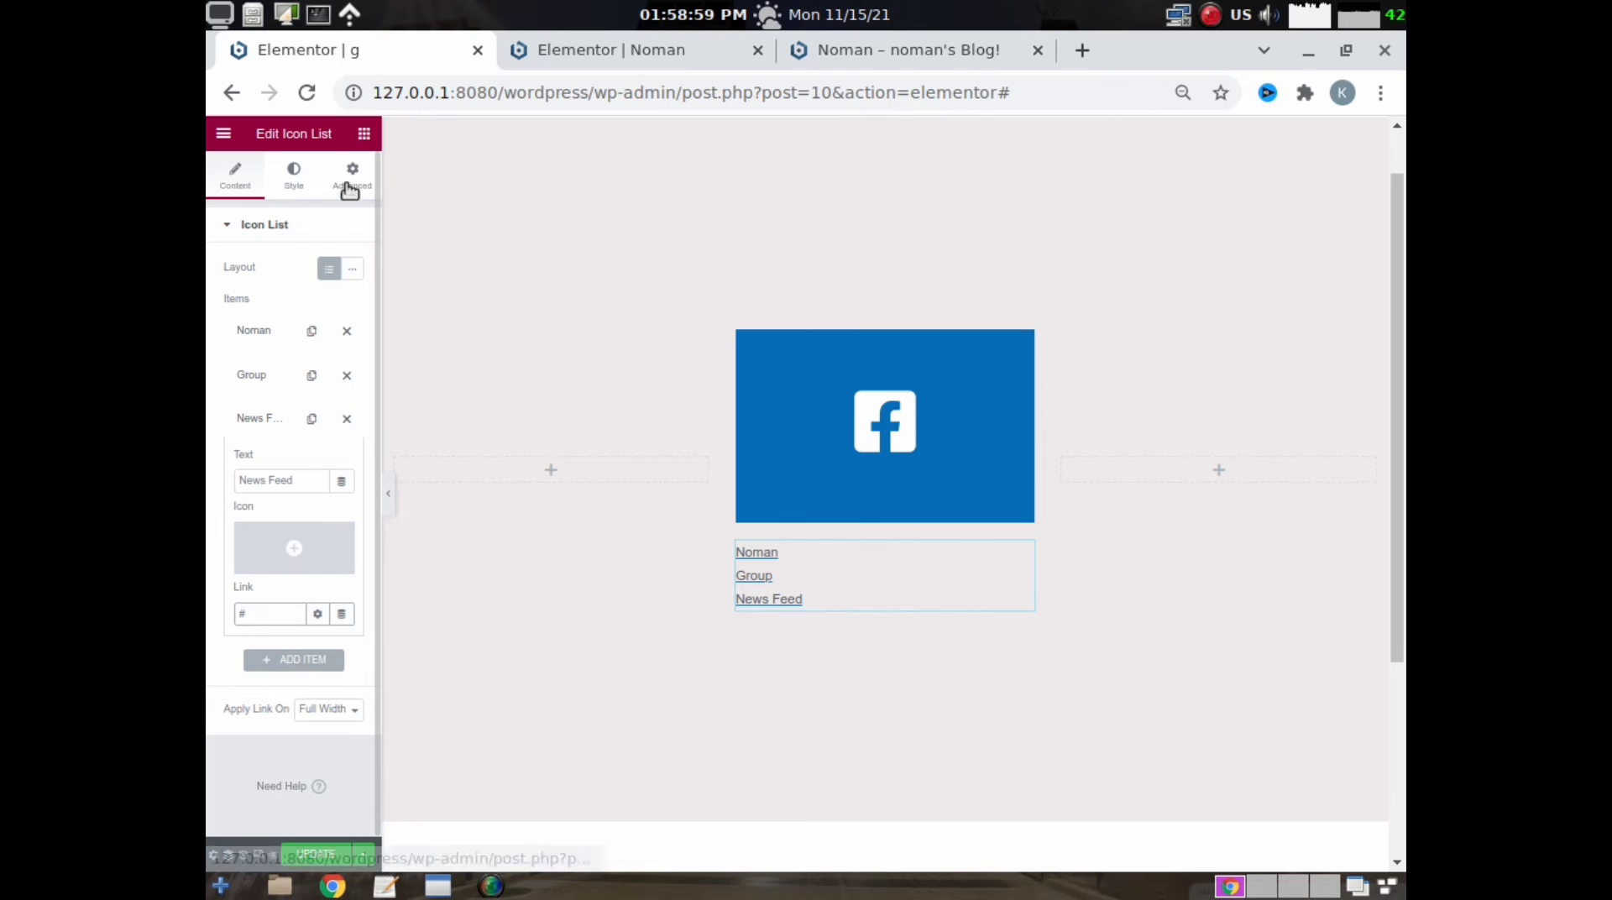
- Set the icon list's text color to black and its padding to 66 px on all four sides
left_click(318, 178)
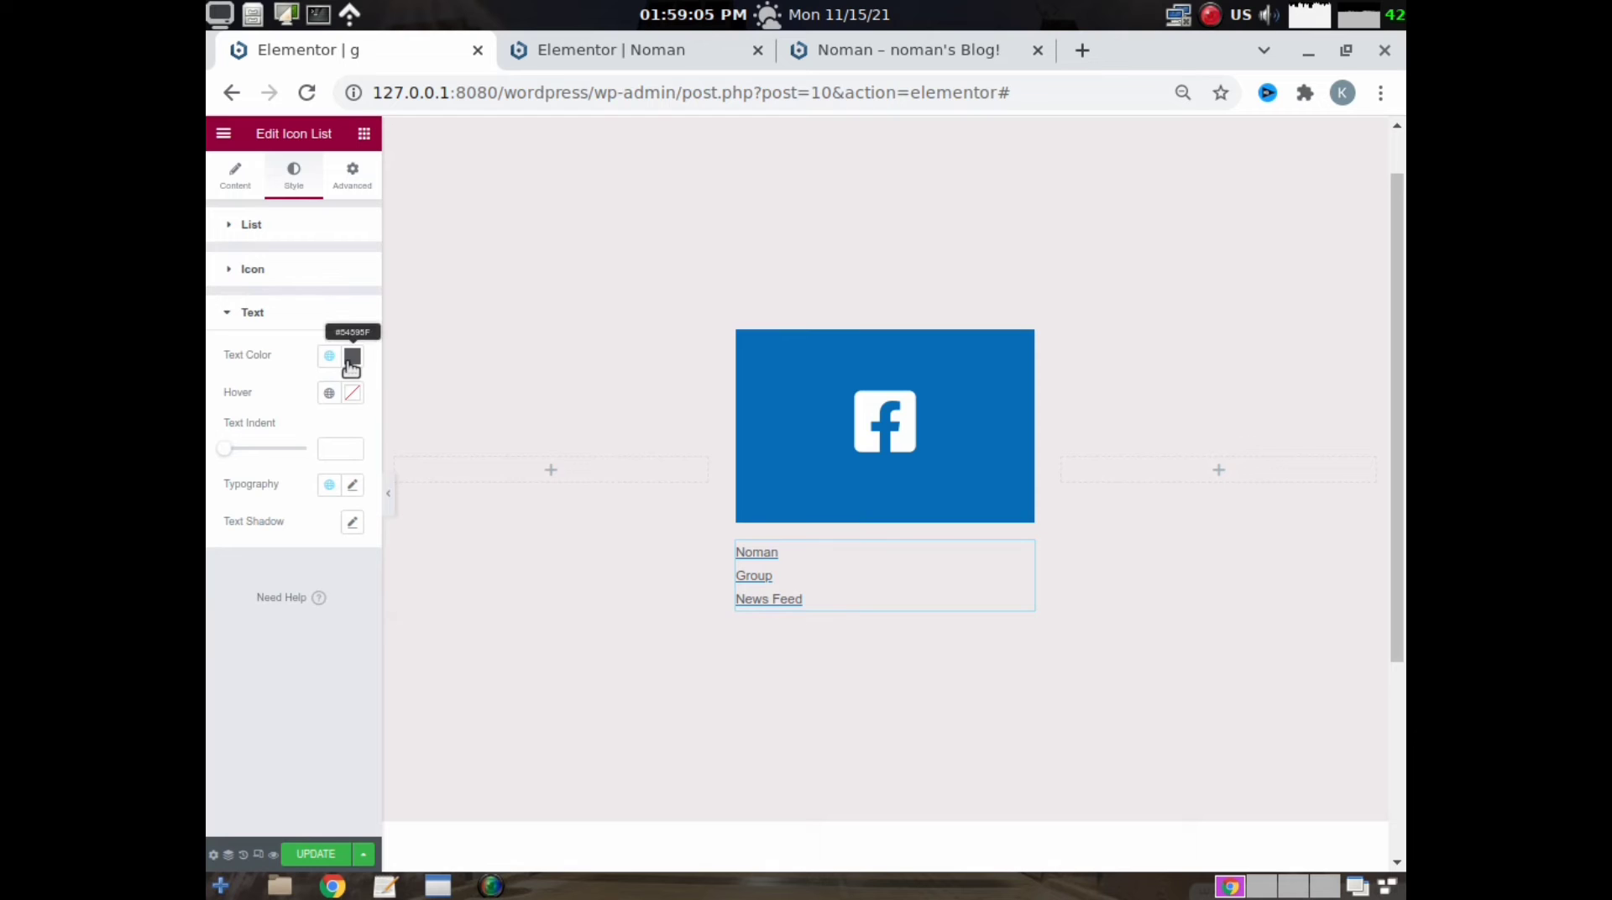
left_click(352, 356)
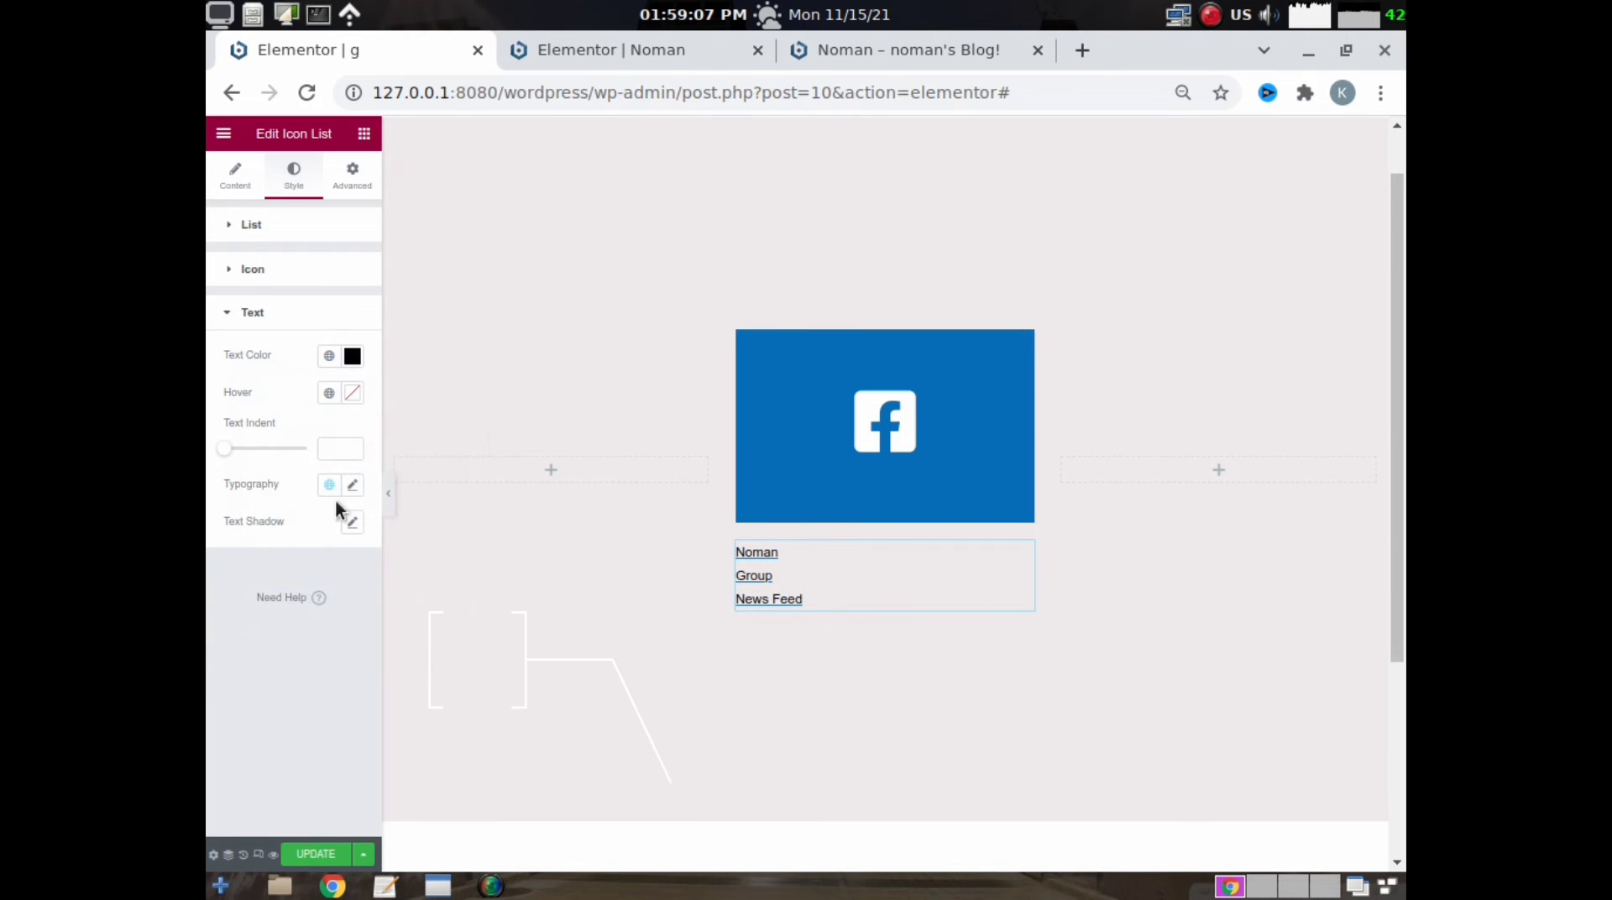
left_click(334, 189)
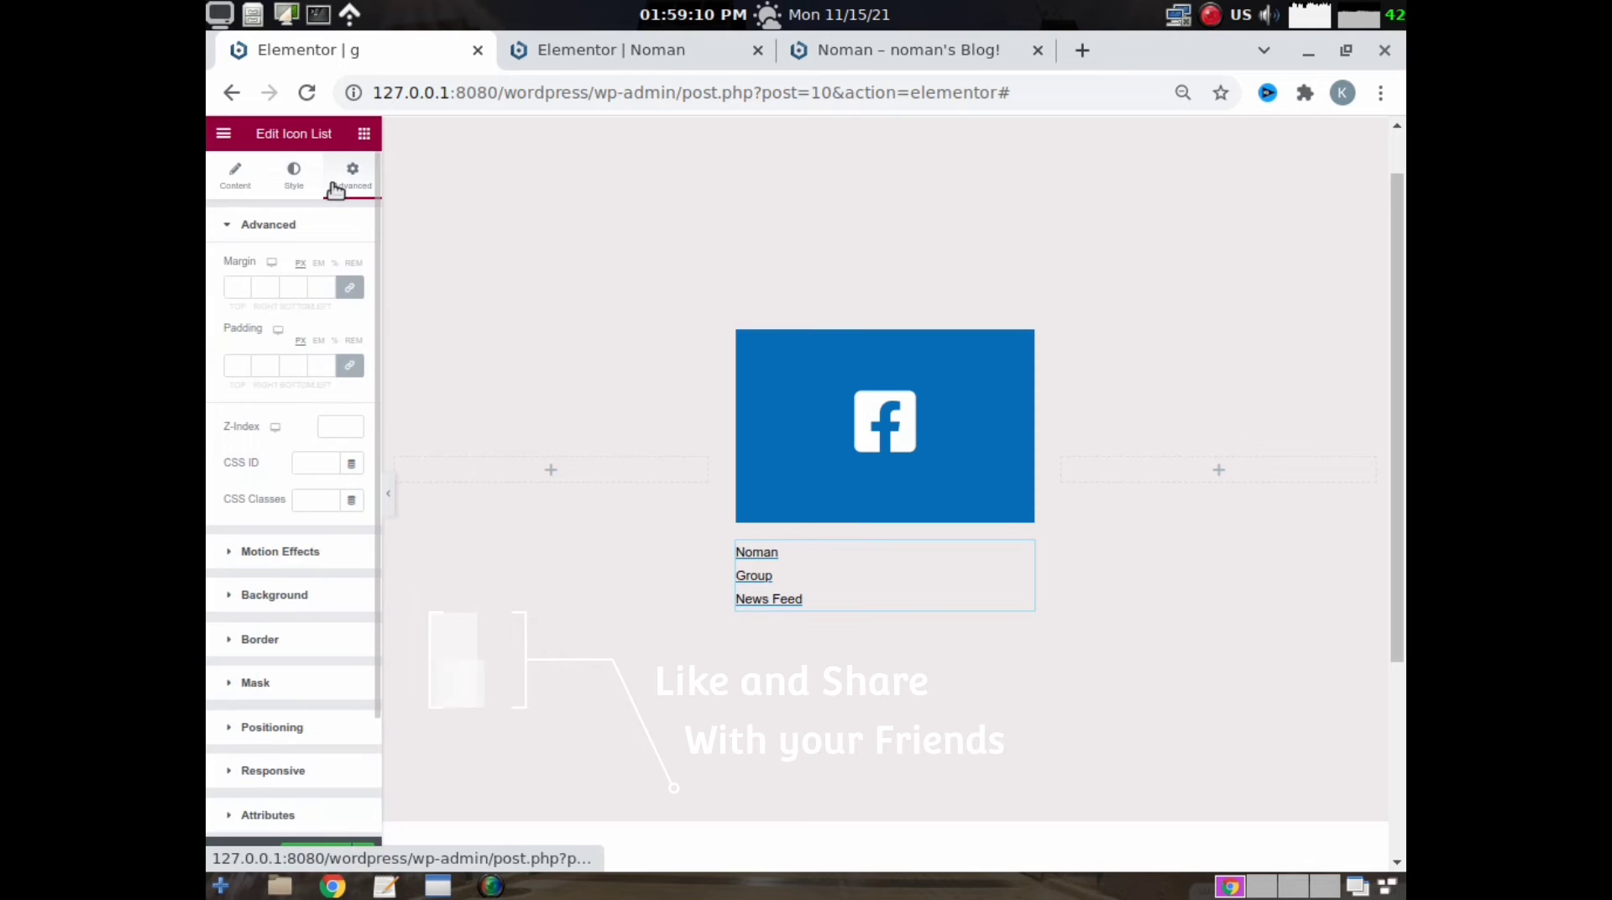
left_click(243, 369)
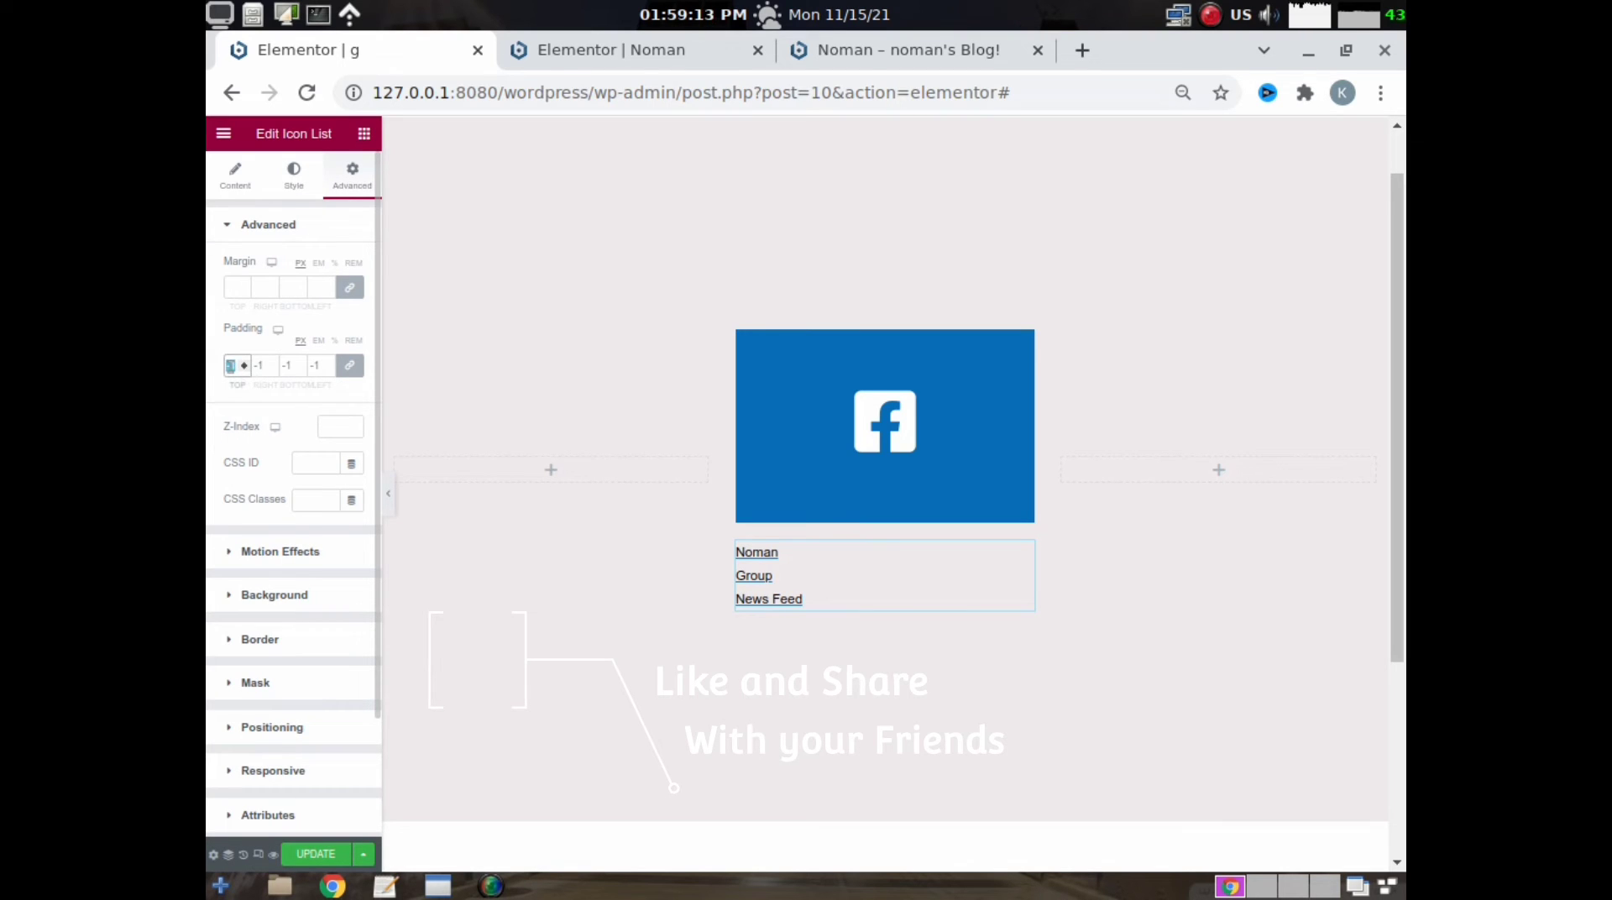
type("66")
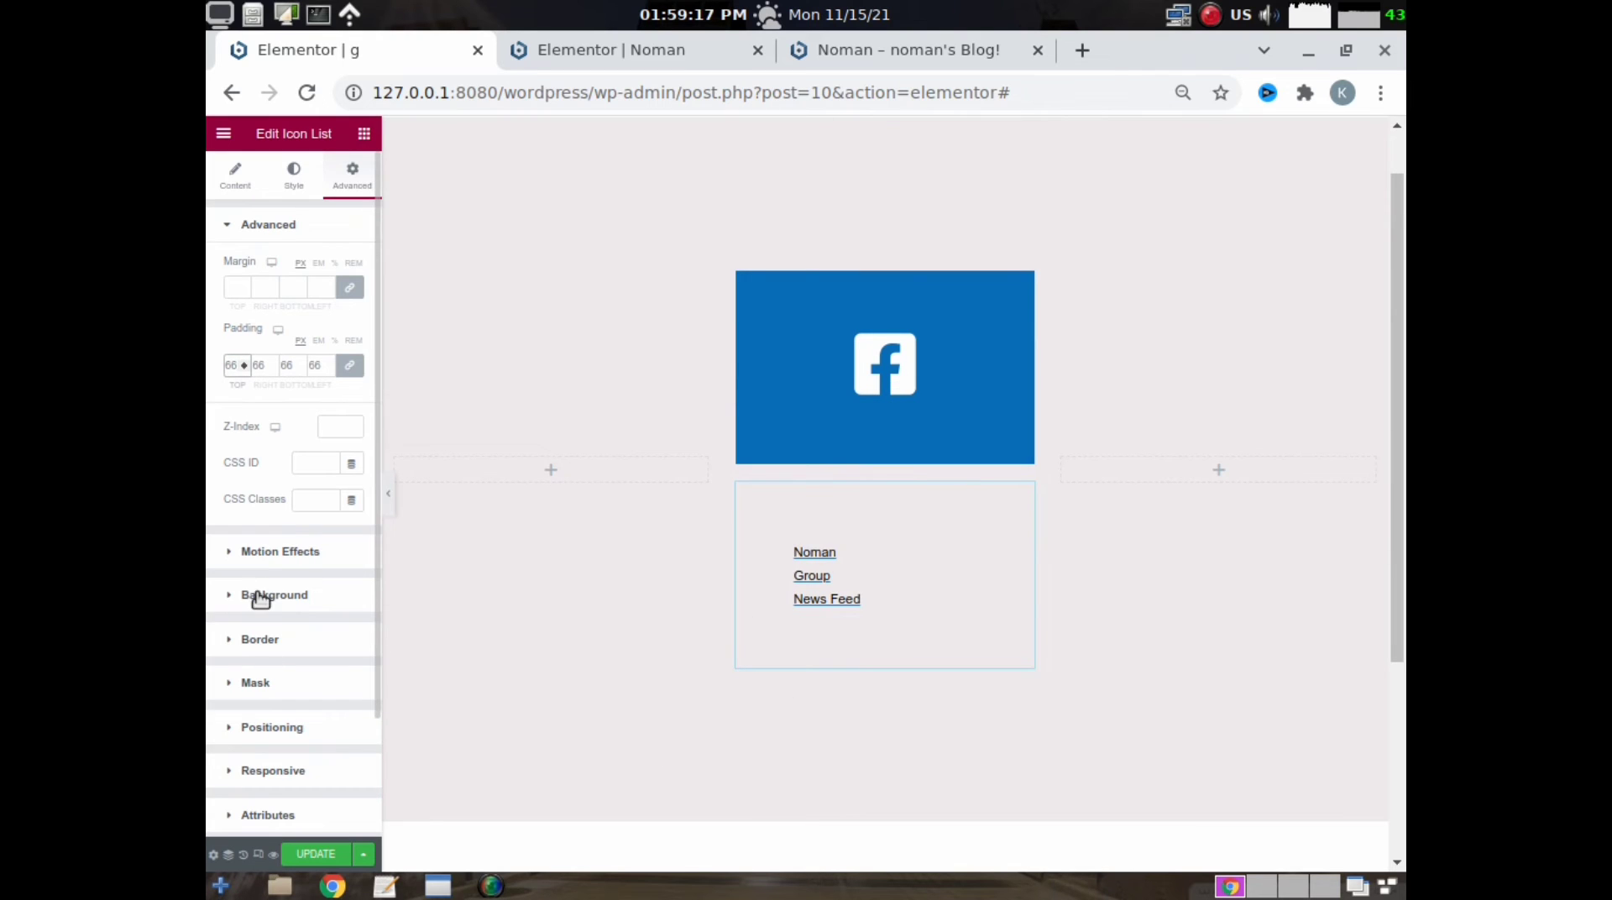
- Give the icon list a classic background in white
left_click(327, 594)
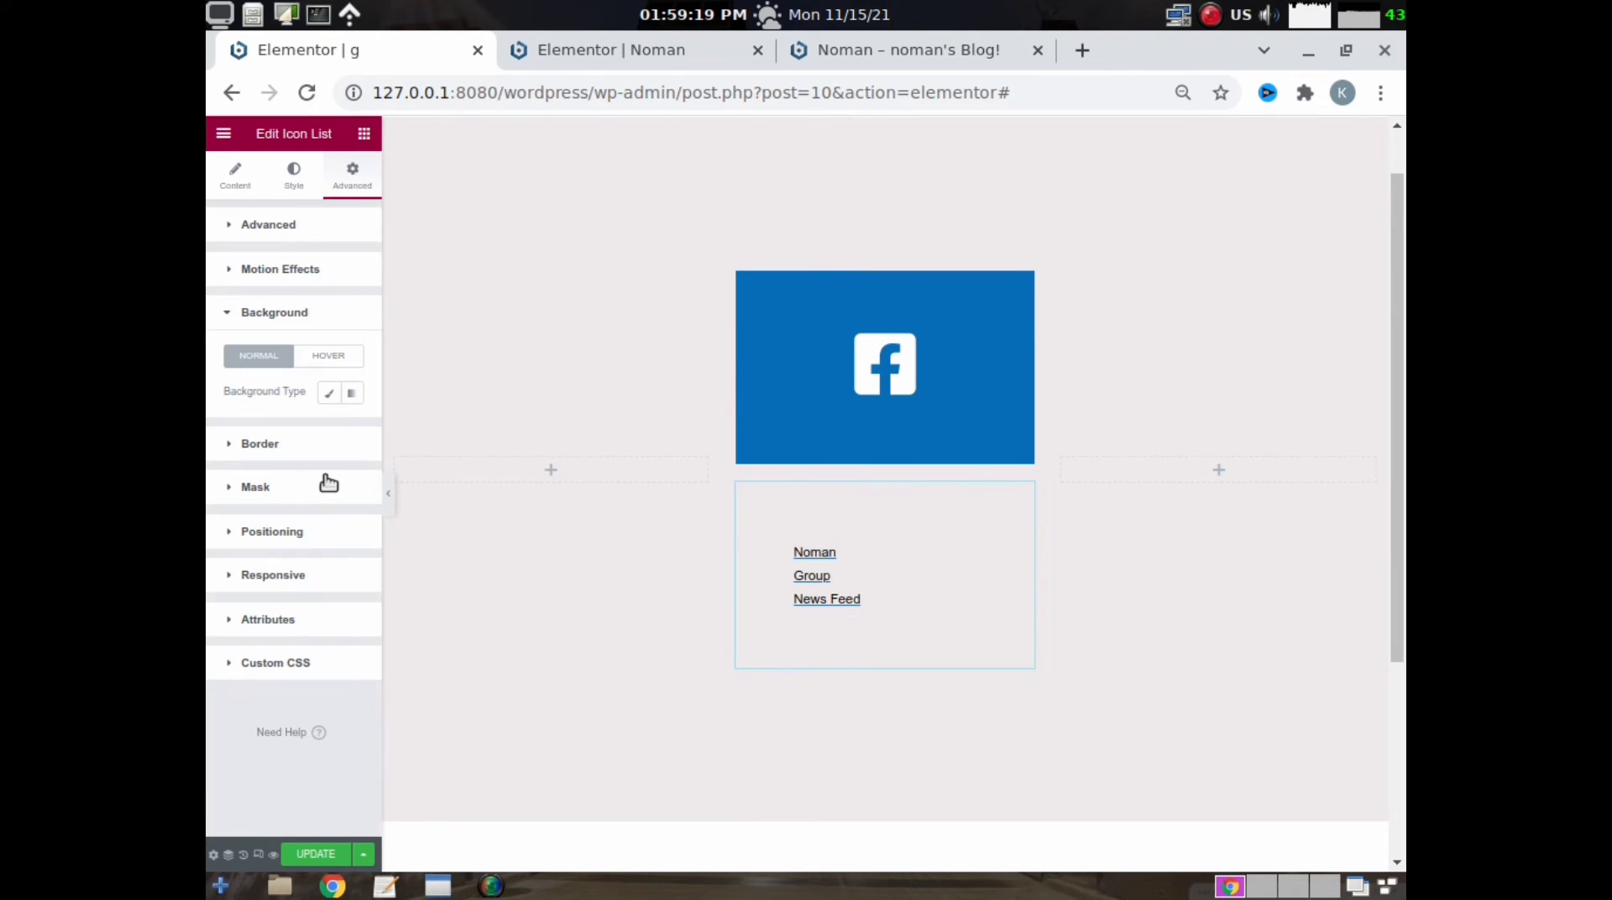
left_click(330, 393)
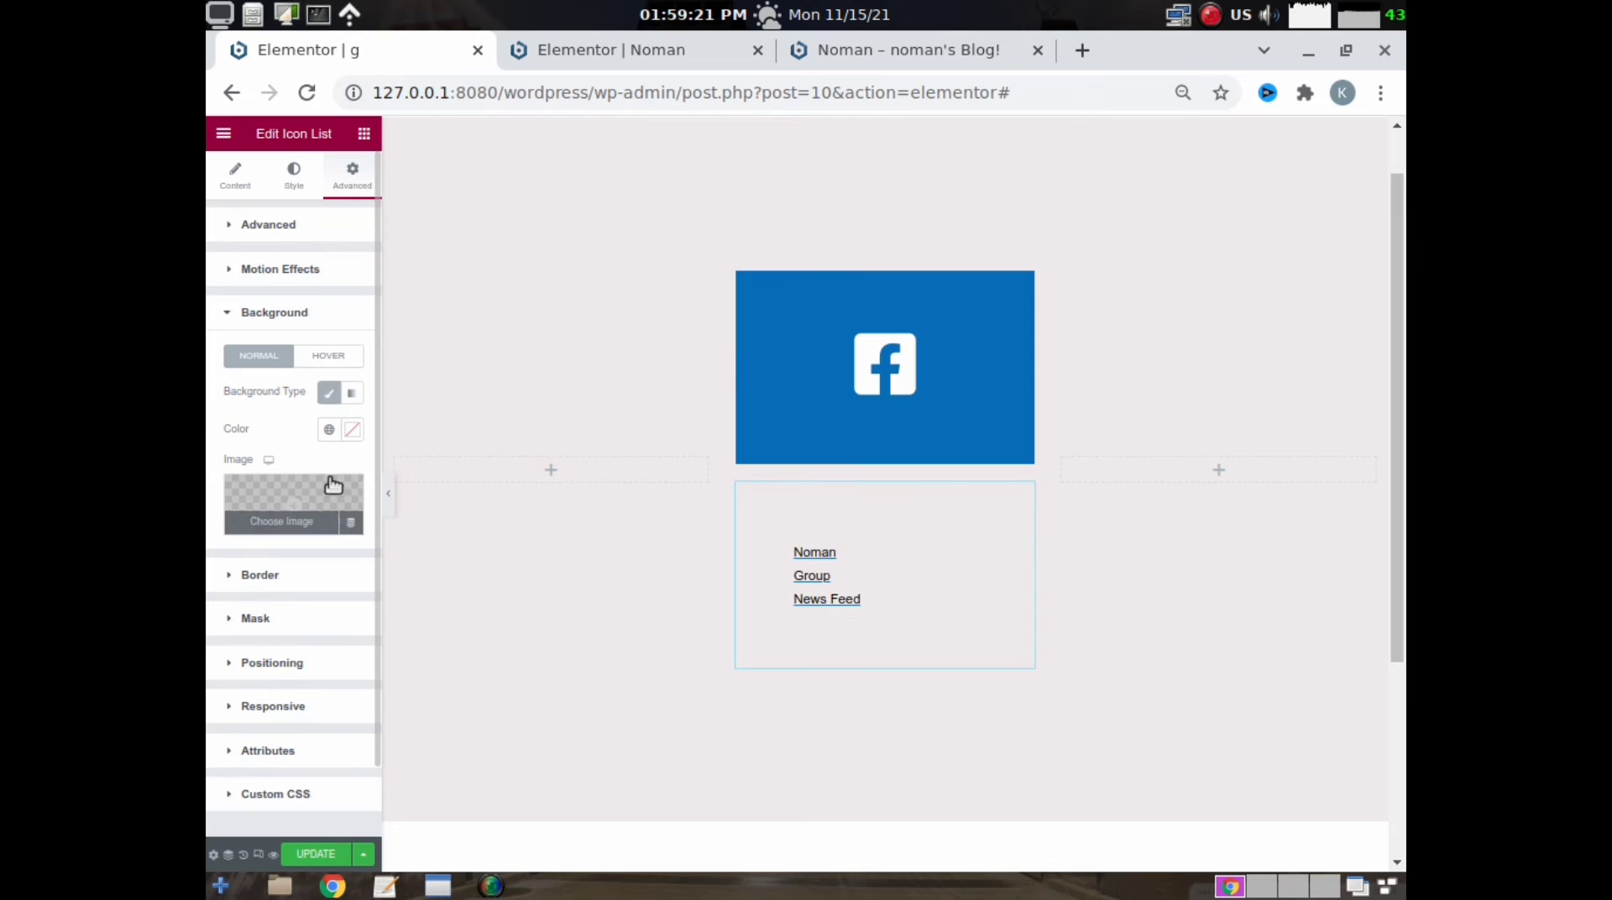
left_click(352, 429)
left_click(281, 534)
left_click_drag(278, 564, 242, 481)
left_click(209, 476)
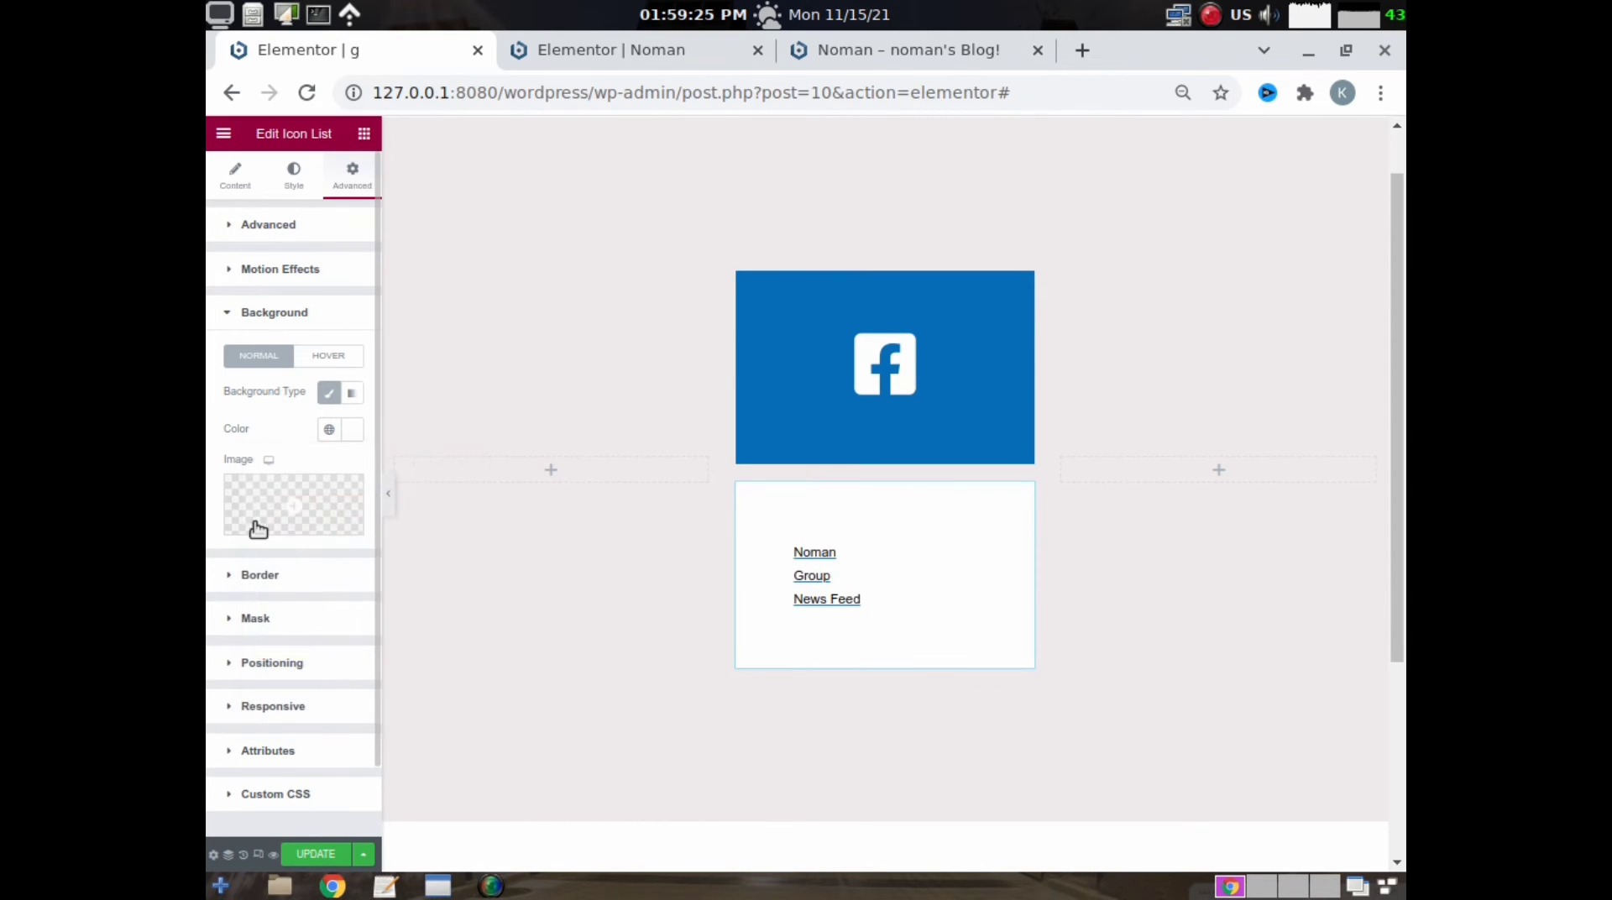
- Add a box shadow to the icon list's normal state and a hover-state shadow with a vertical offset of 6
left_click(269, 577)
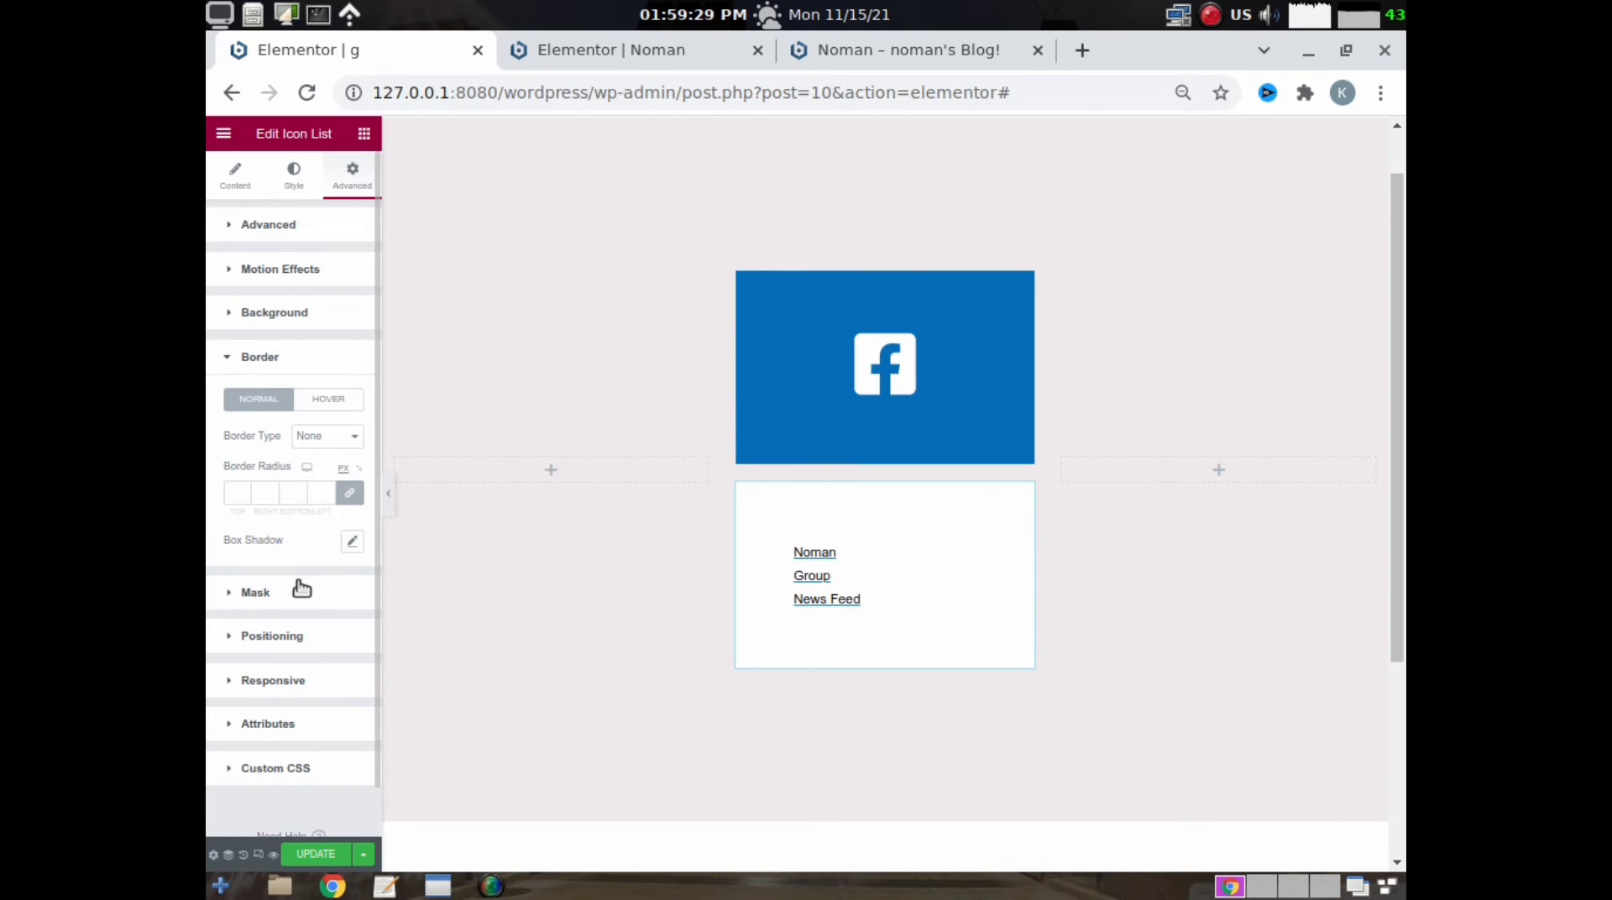
left_click(353, 543)
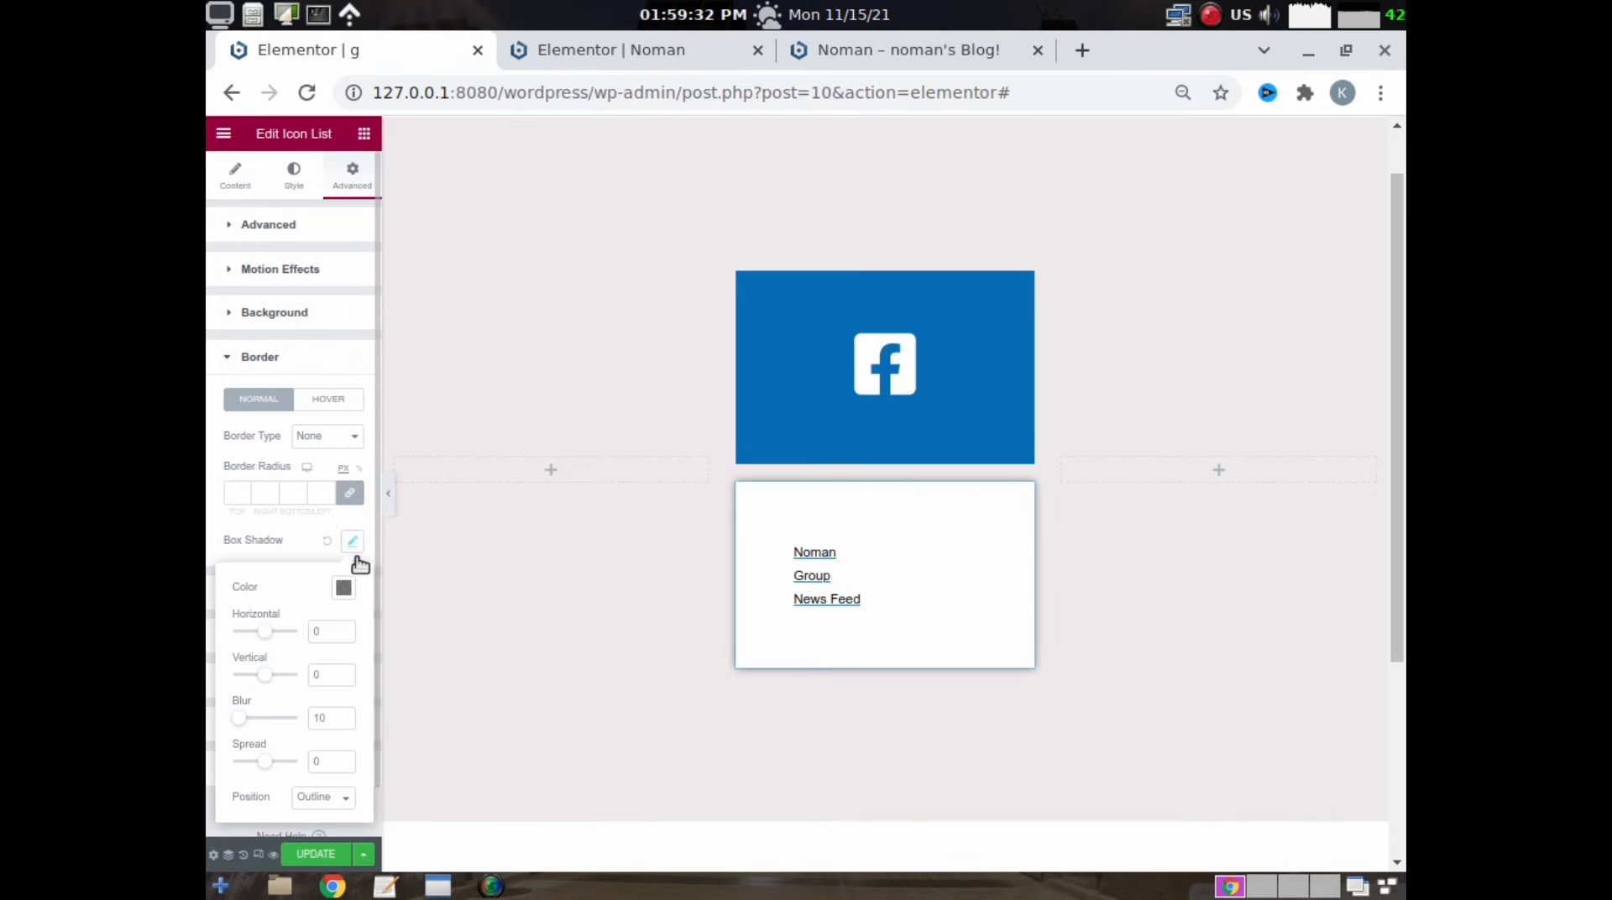
left_click(318, 406)
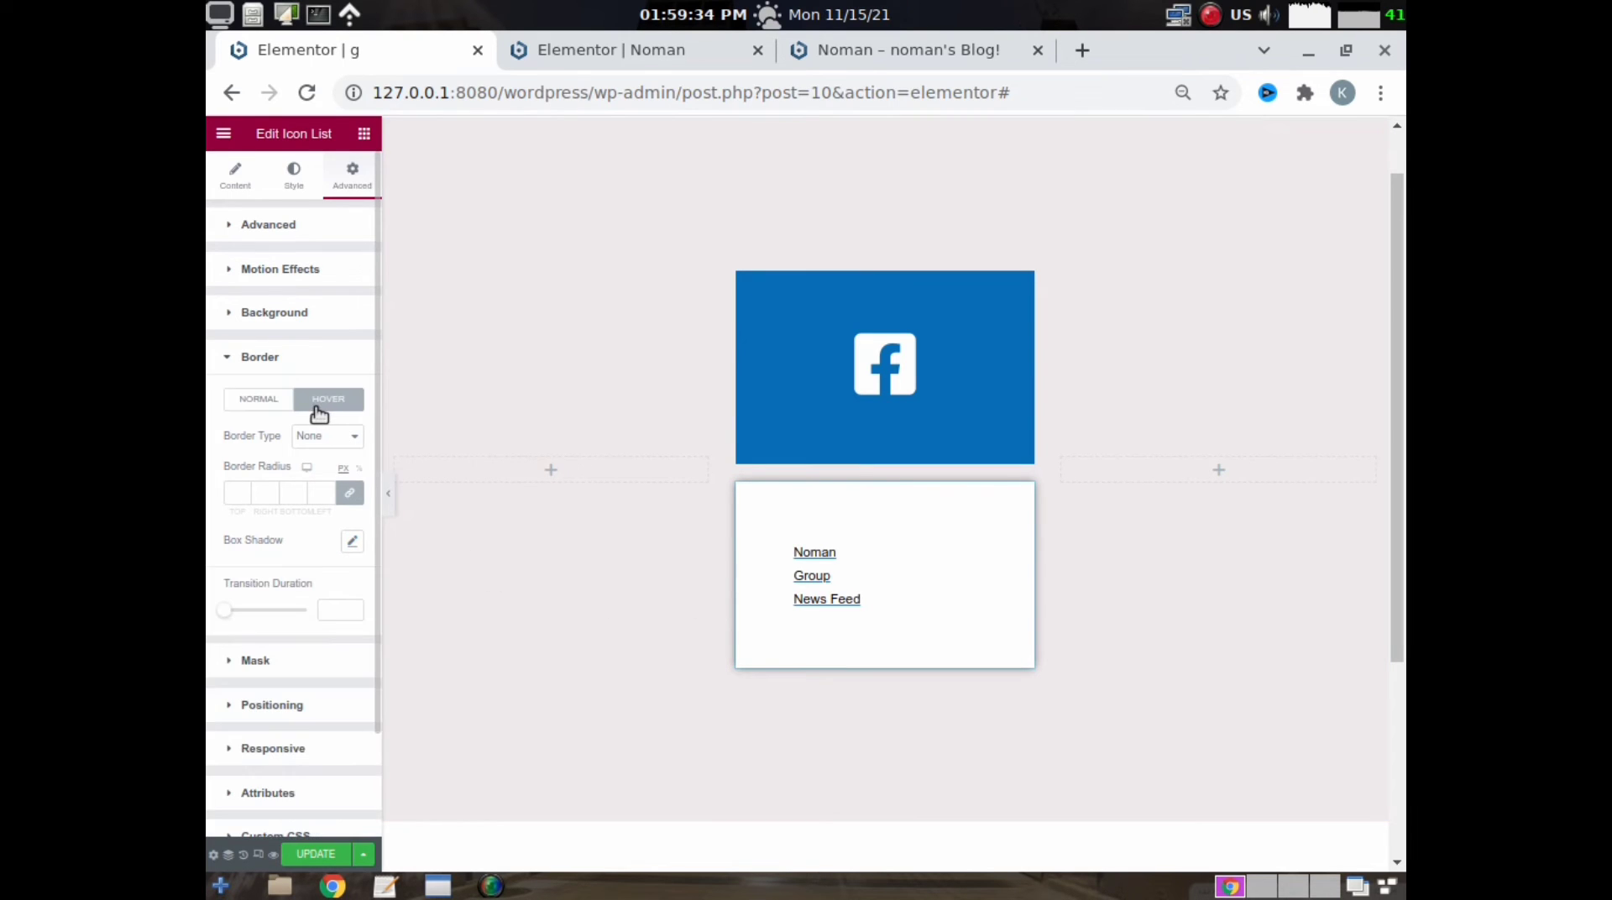
left_click(354, 543)
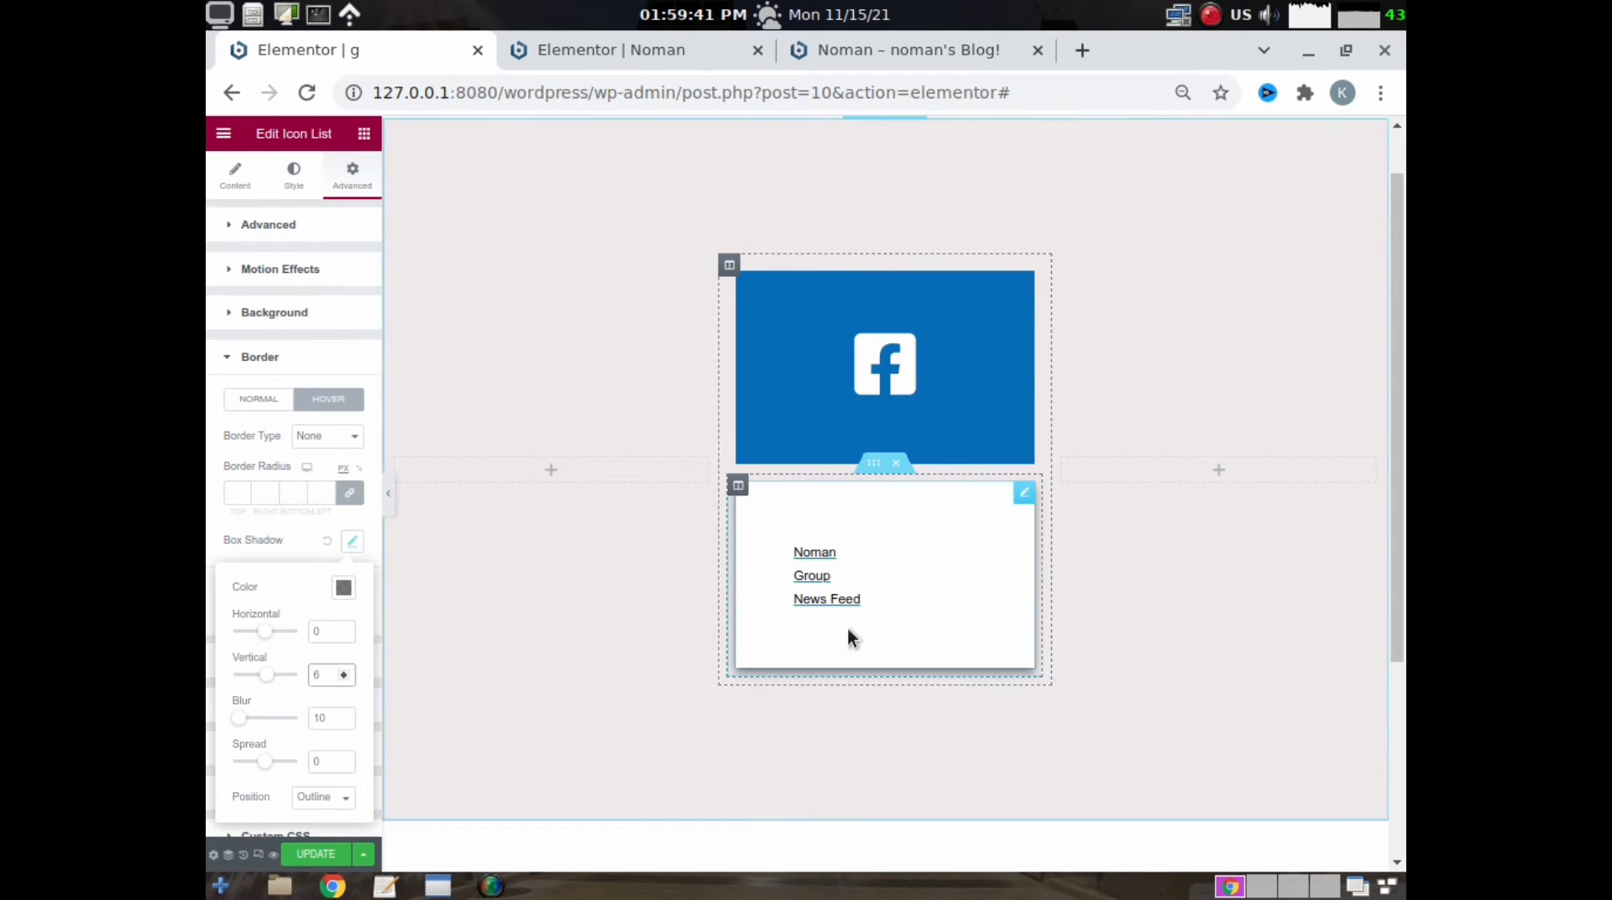
scroll(752, 470, "down", 1)
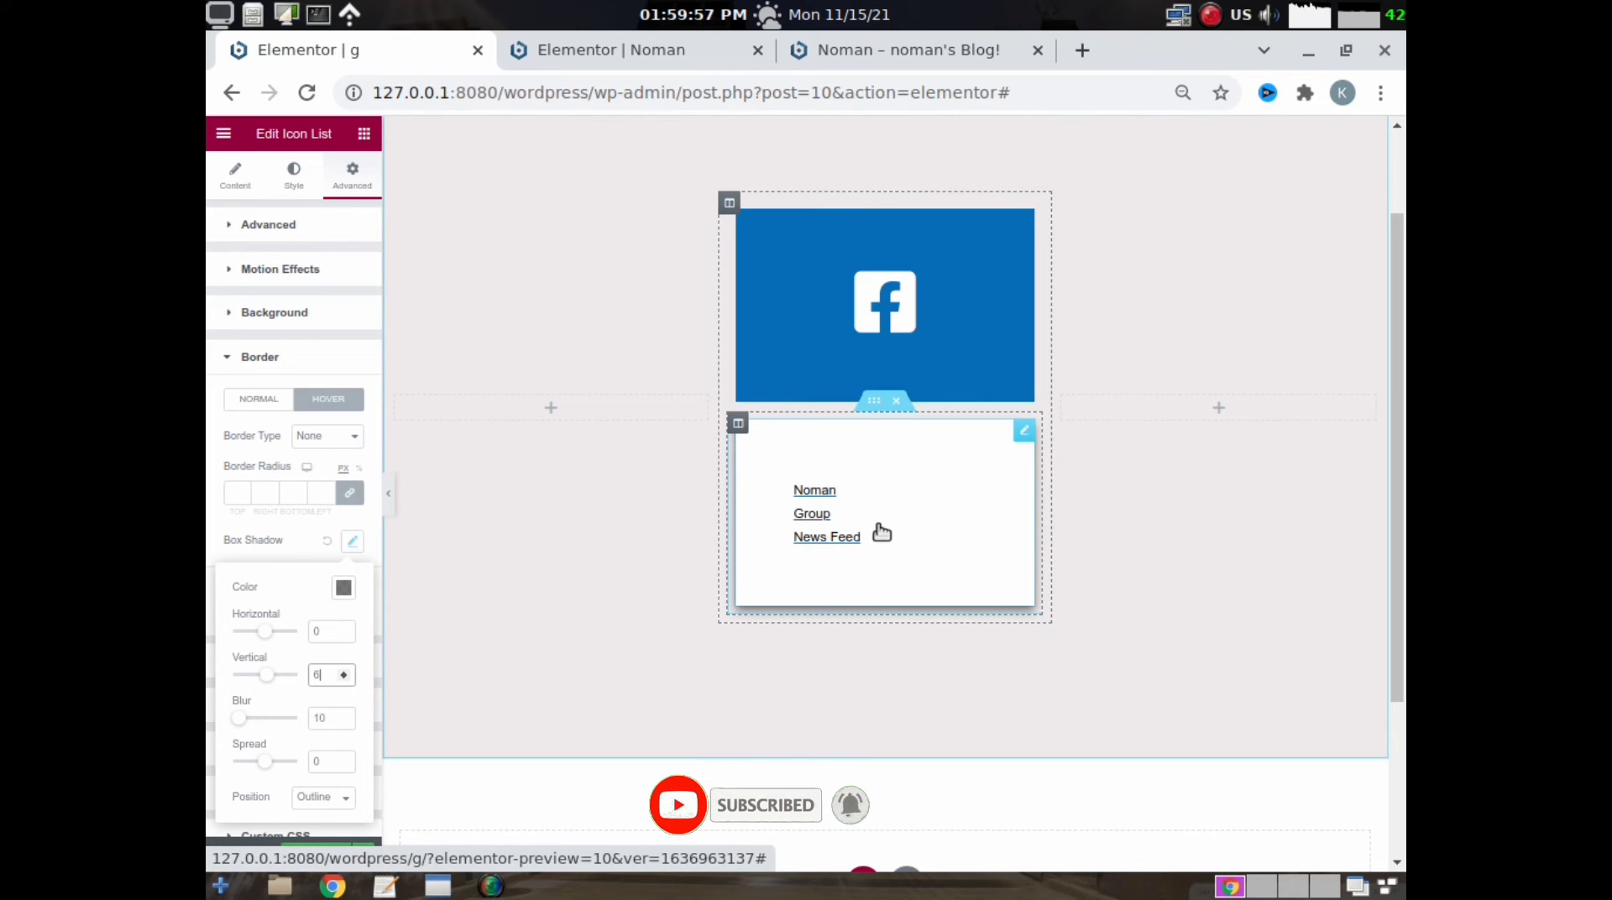
- Assign the CSS class link to the icon list and the CSS class logo to the Facebook icon
left_click(264, 225)
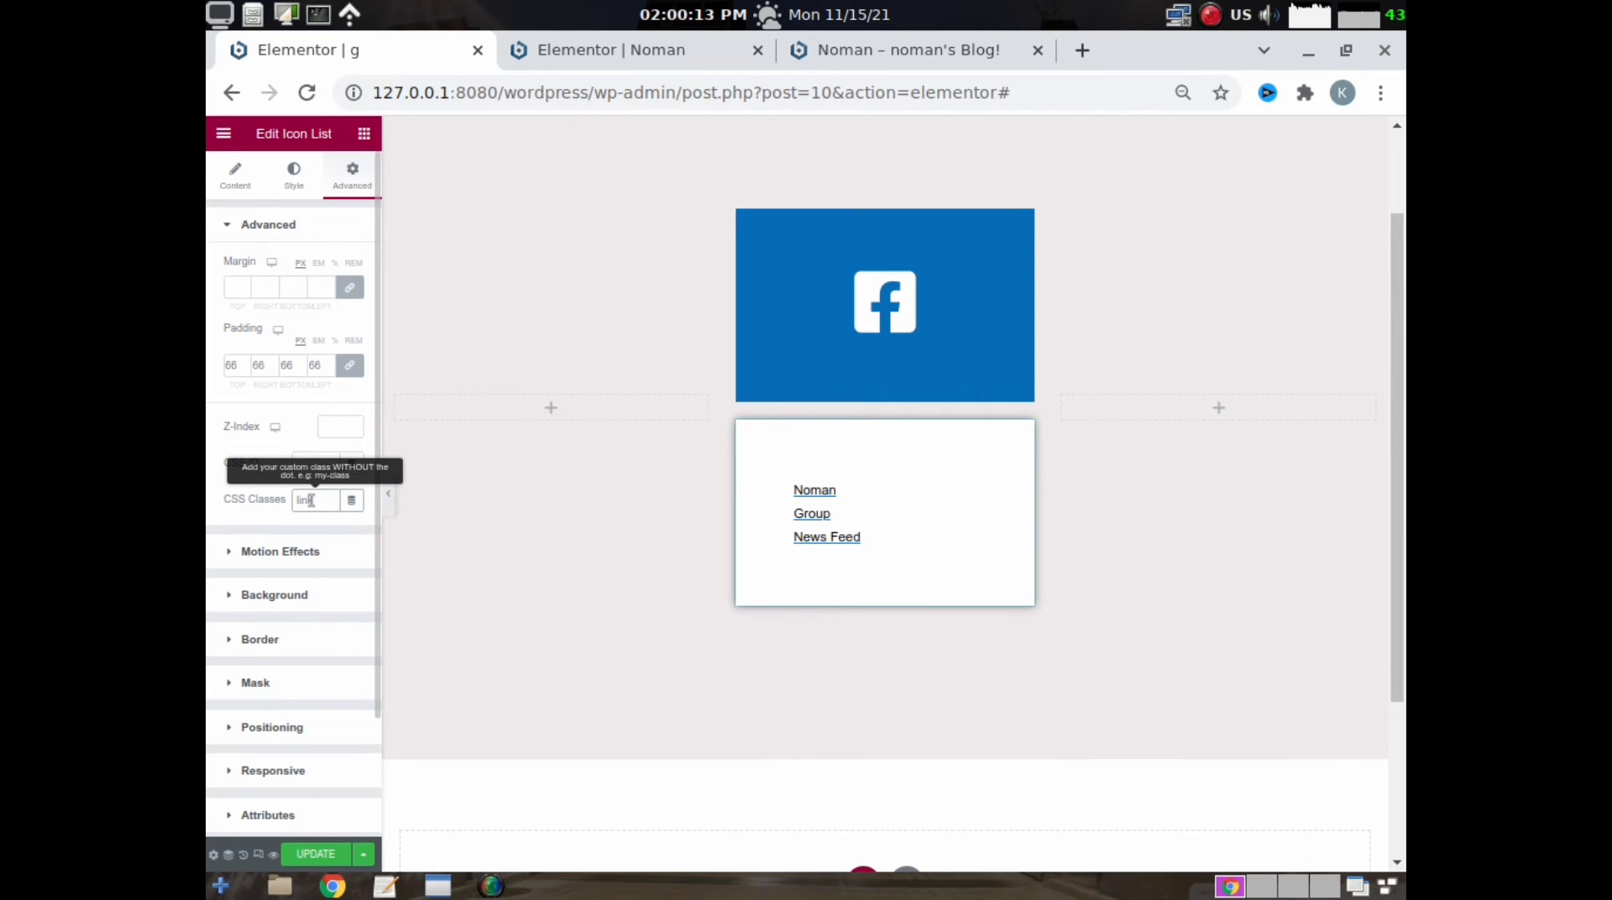
left_click(829, 309)
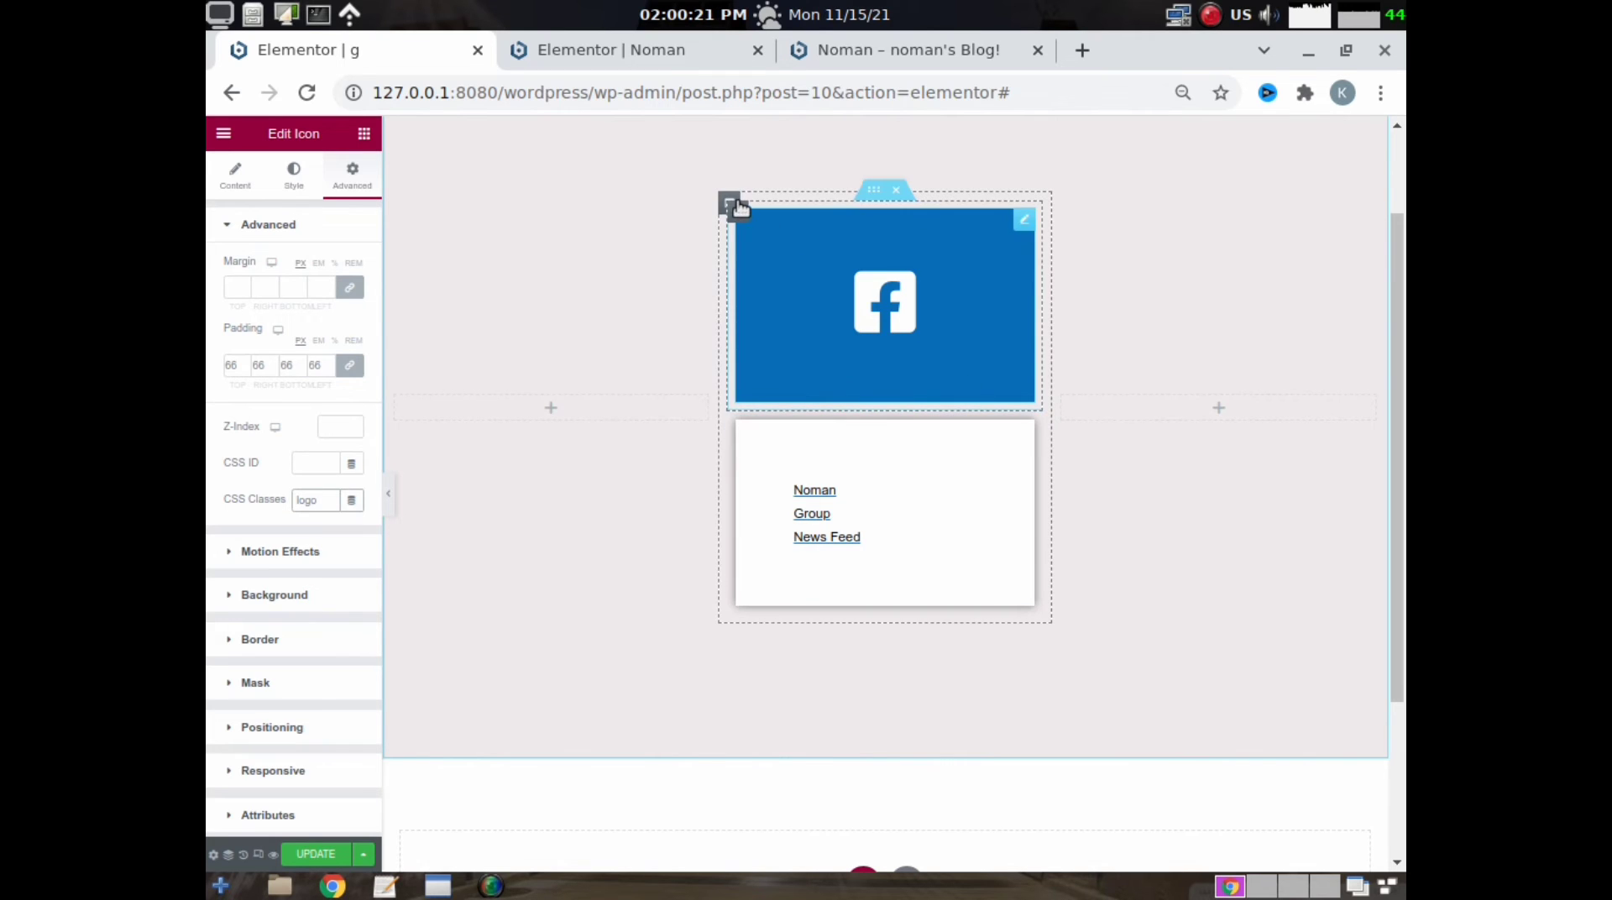
- Open the custom CSS settings of the column holding the Facebook icon and link list
left_click(730, 202)
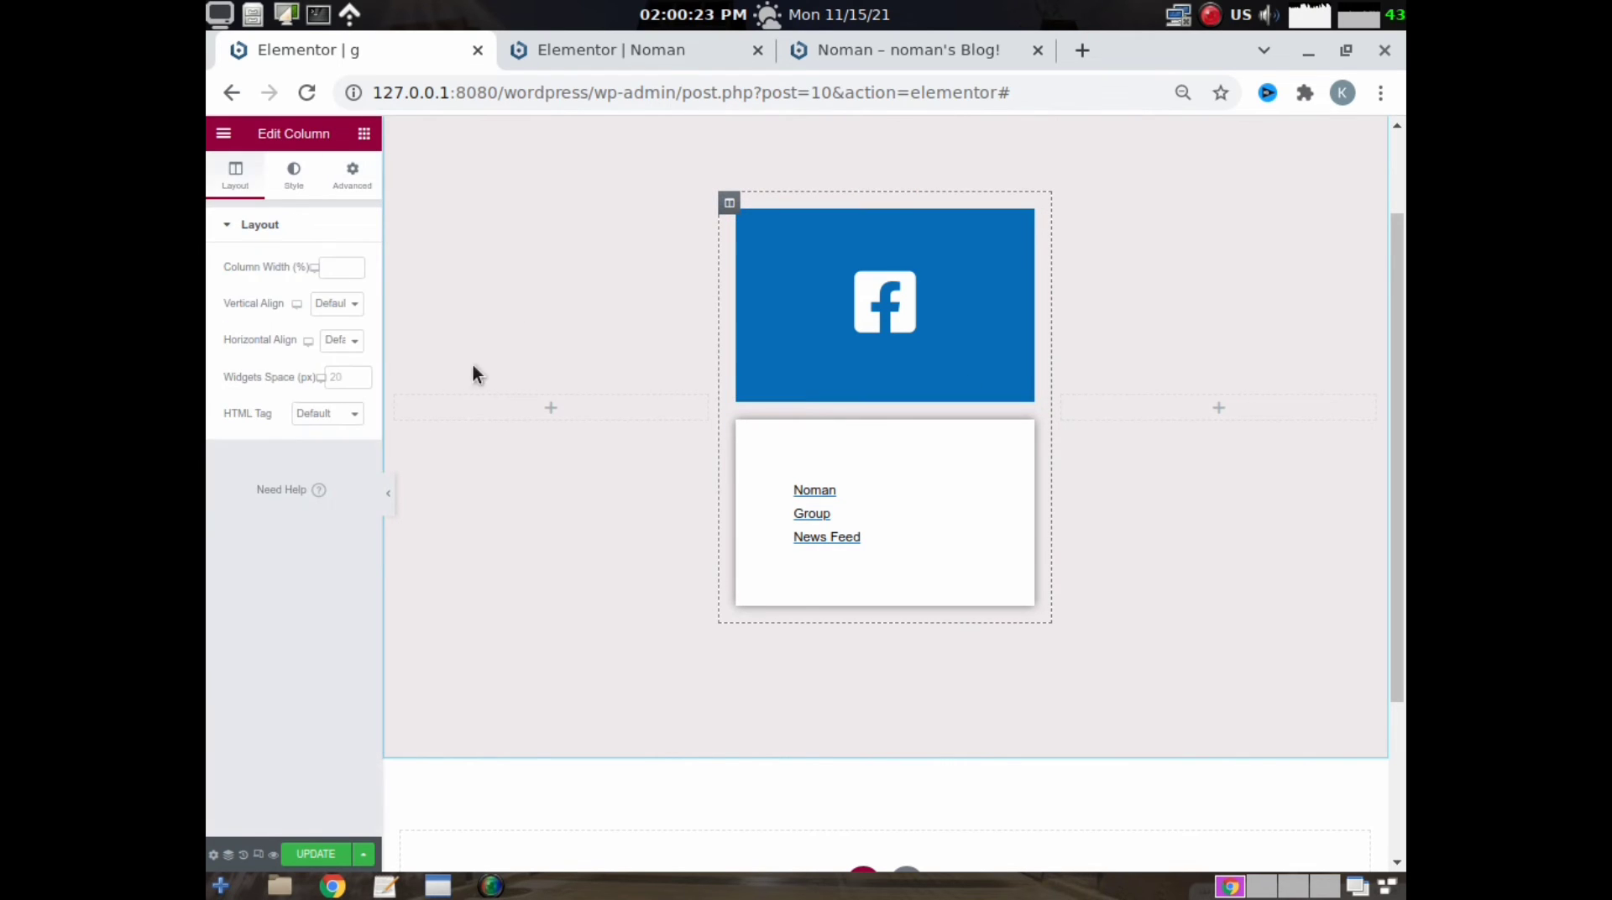
left_click(352, 189)
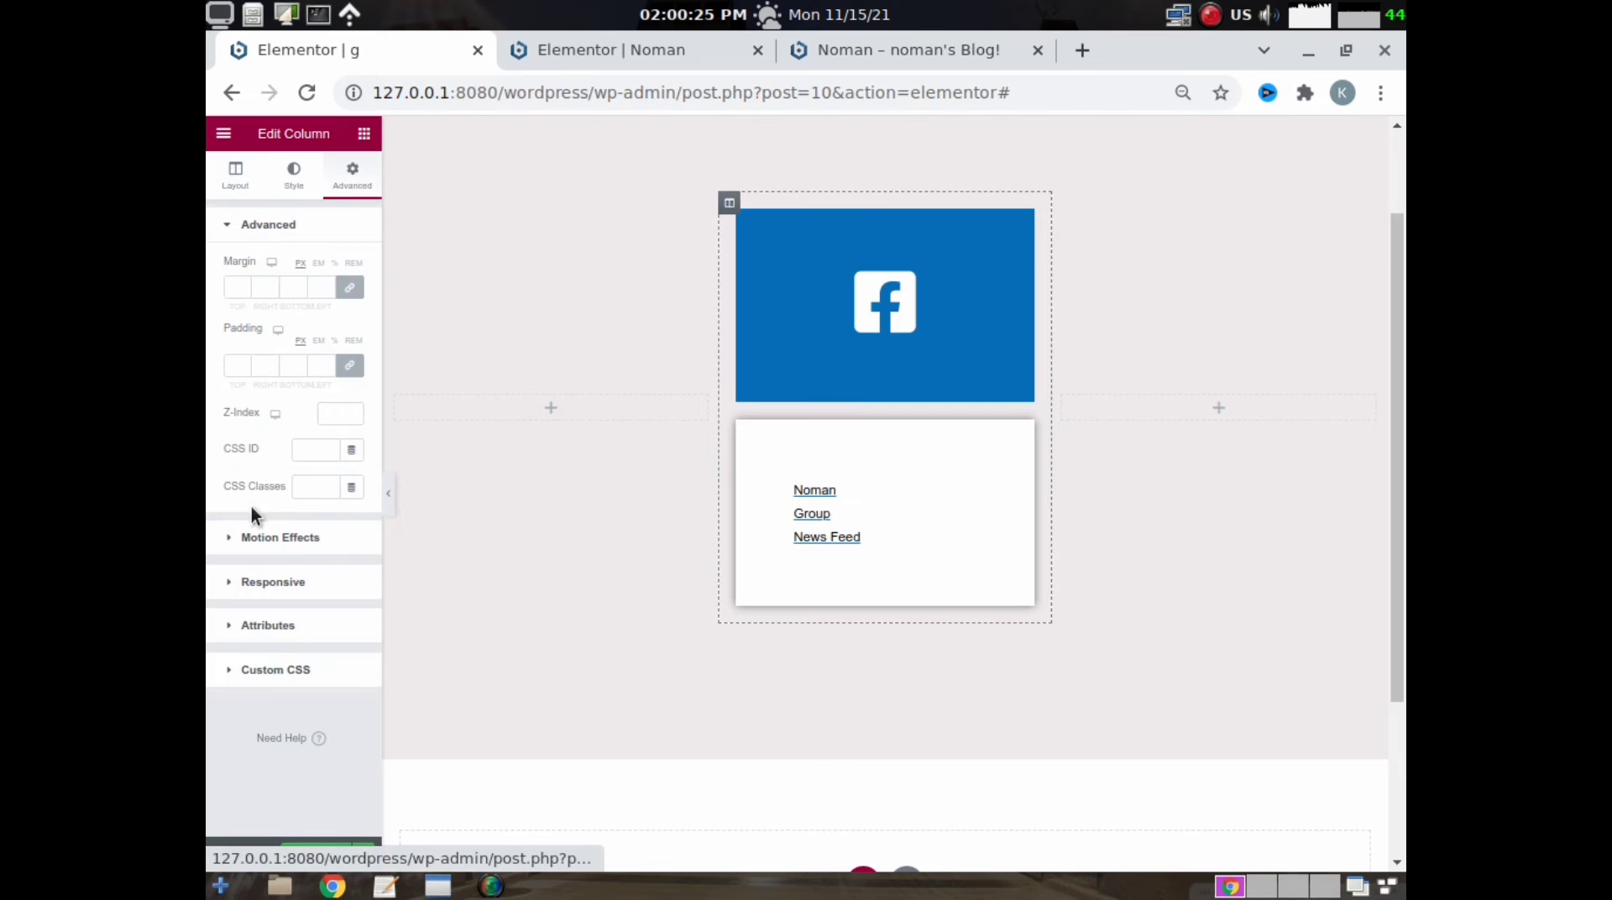
left_click(254, 669)
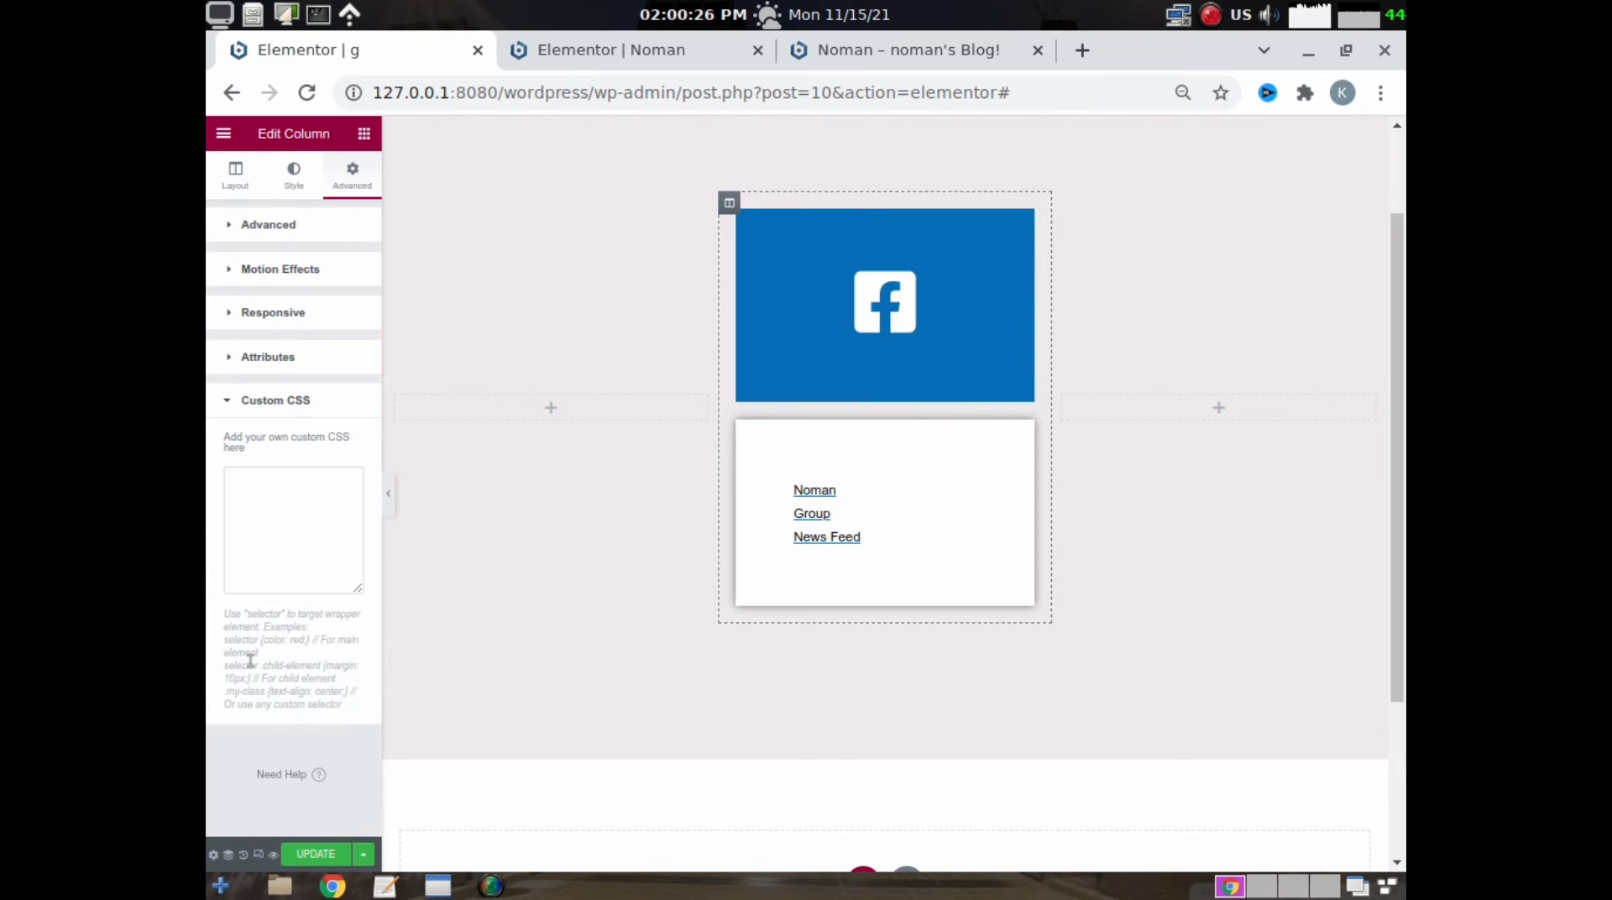
- Try the text-editor CSS that moves the hovered logo by translateX(-60px) as the column's custom CSS, and clear it again
left_click(376, 886)
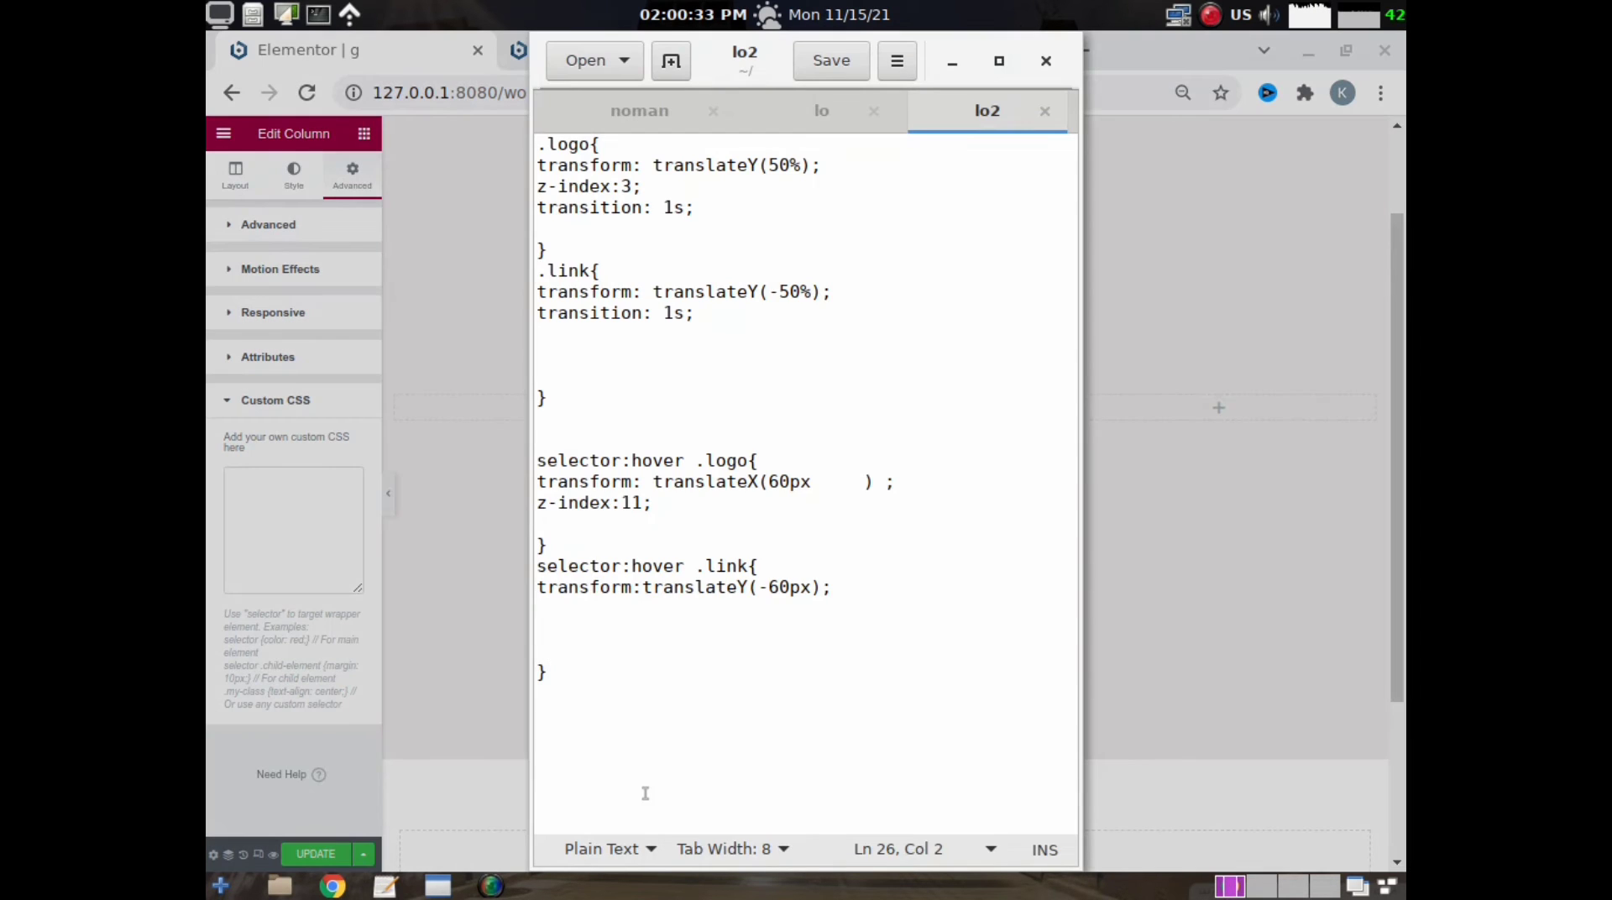
left_click_drag(606, 741, 542, 292)
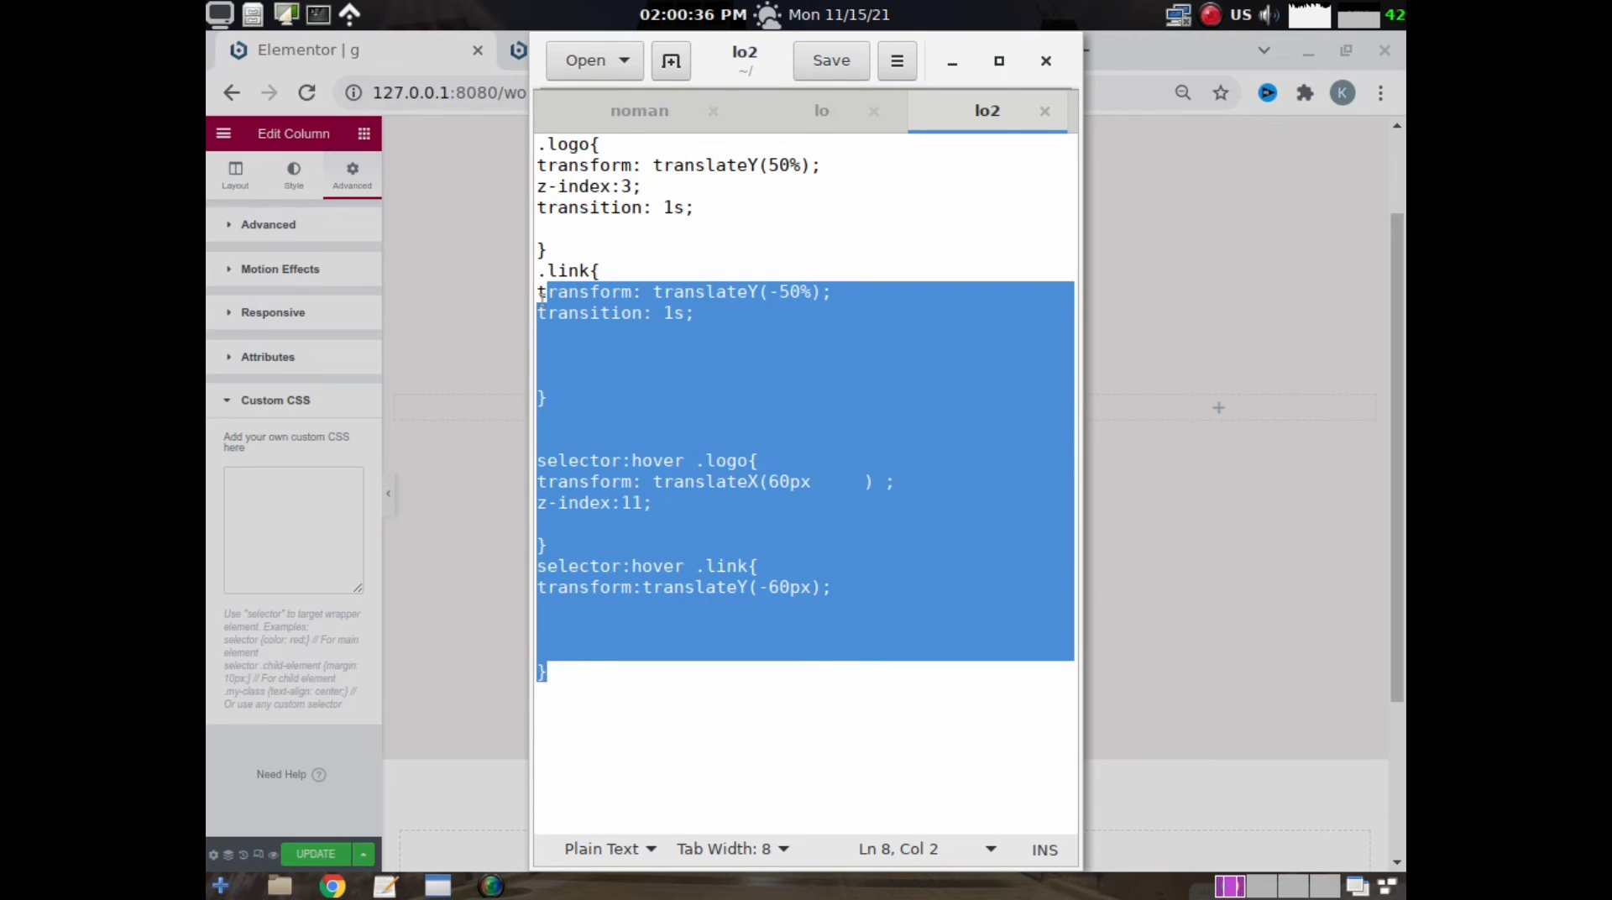
left_click(608, 145)
left_click(633, 114)
left_click_drag(563, 685, 475, 147)
right_click(715, 214)
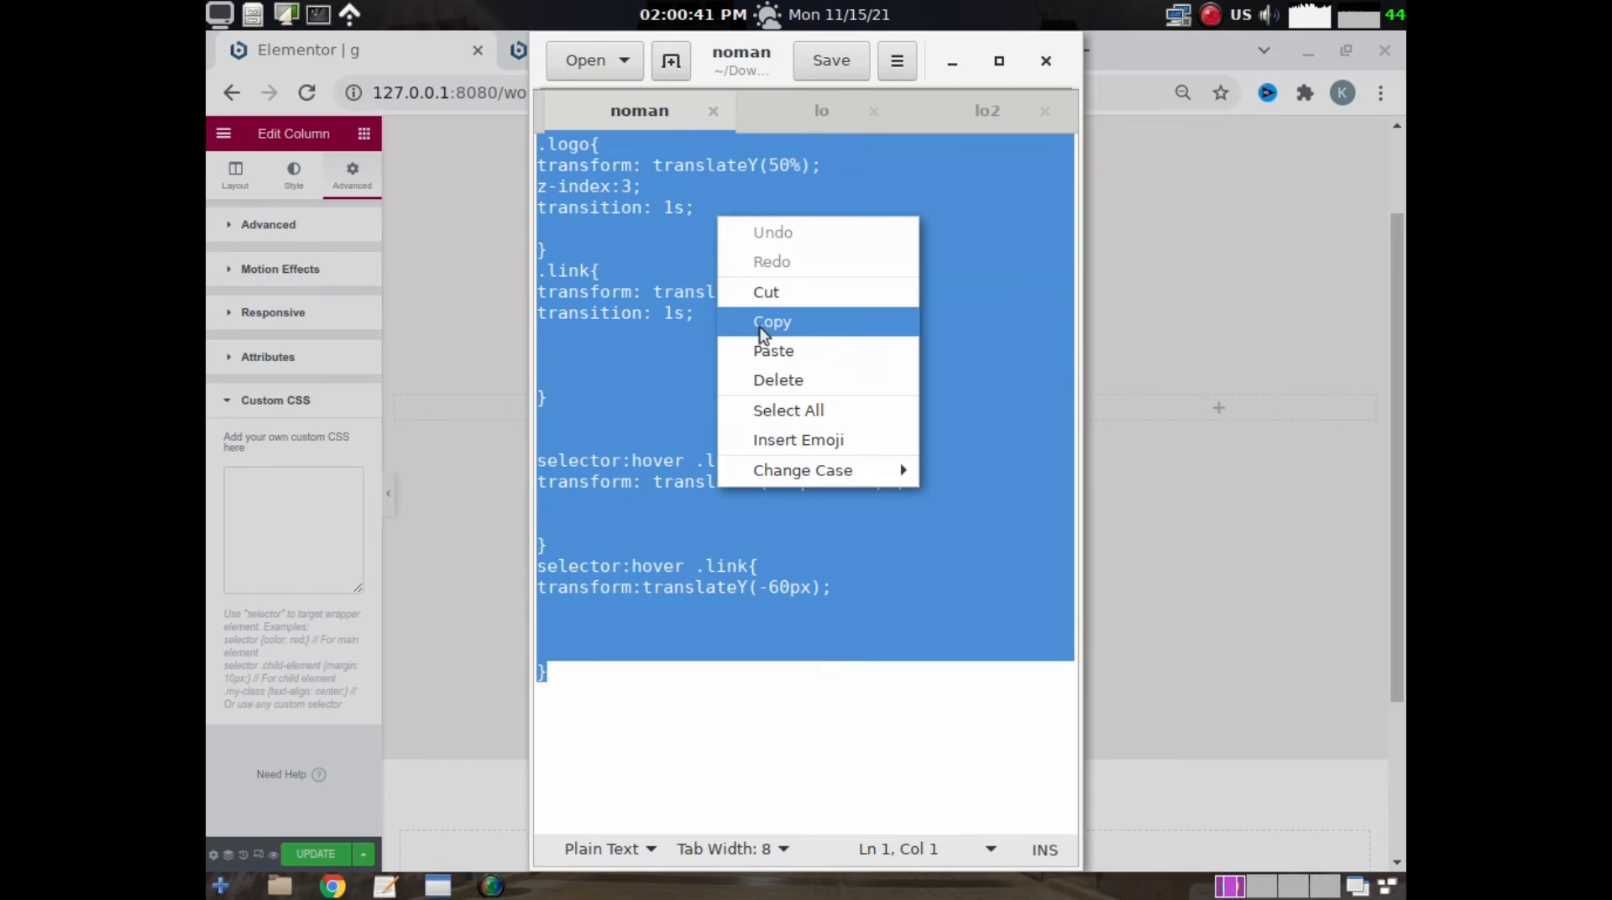
left_click(761, 333)
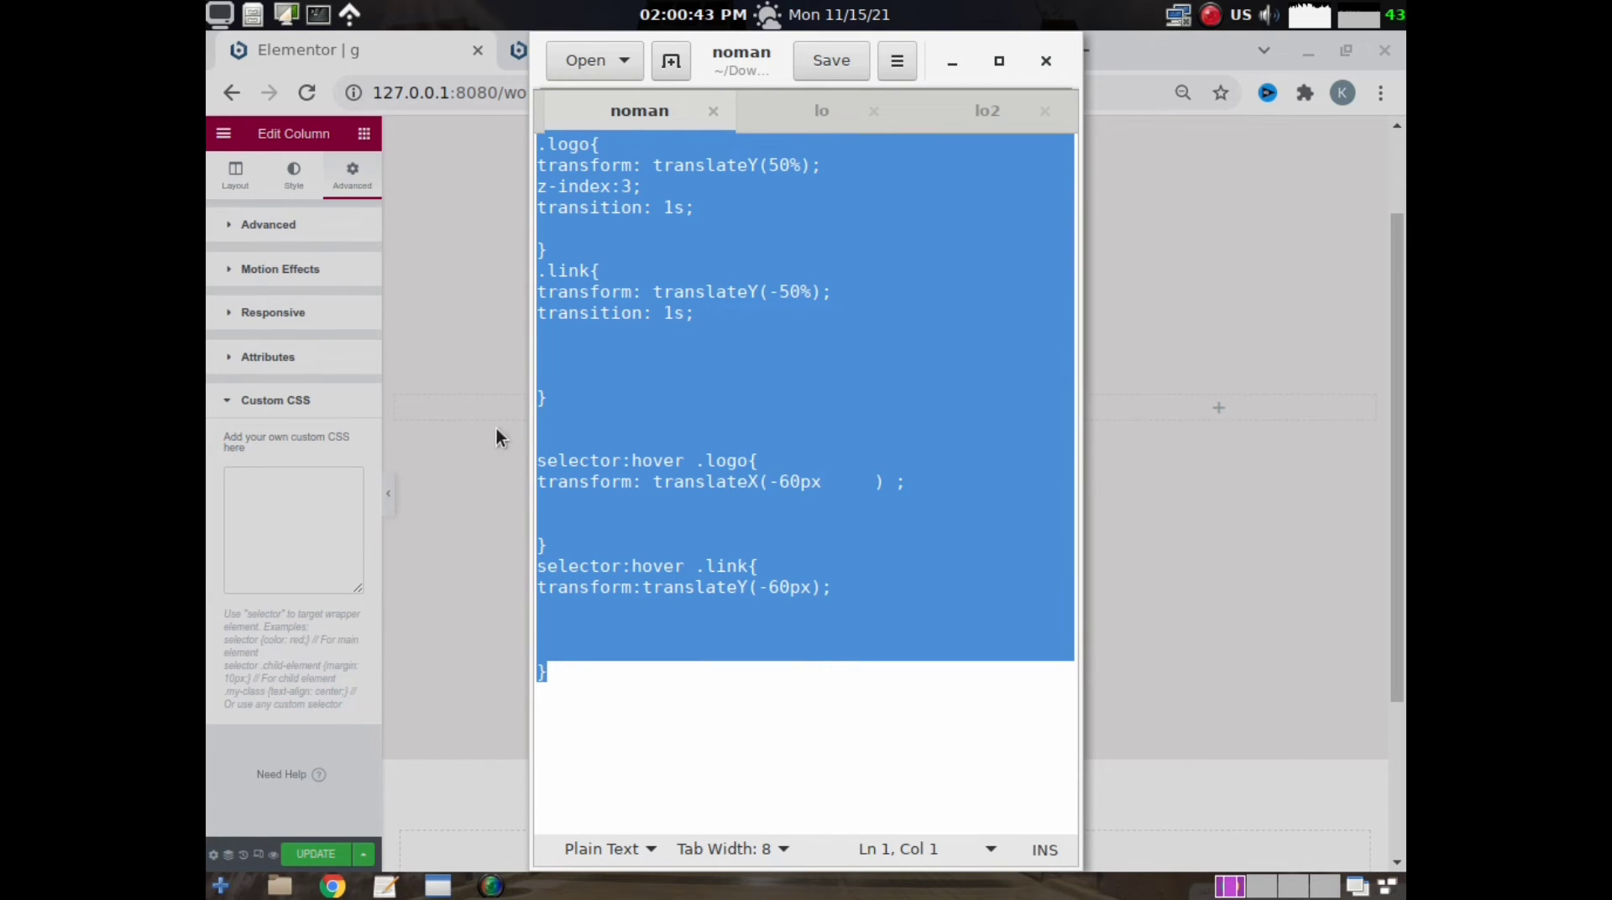
right_click(238, 492)
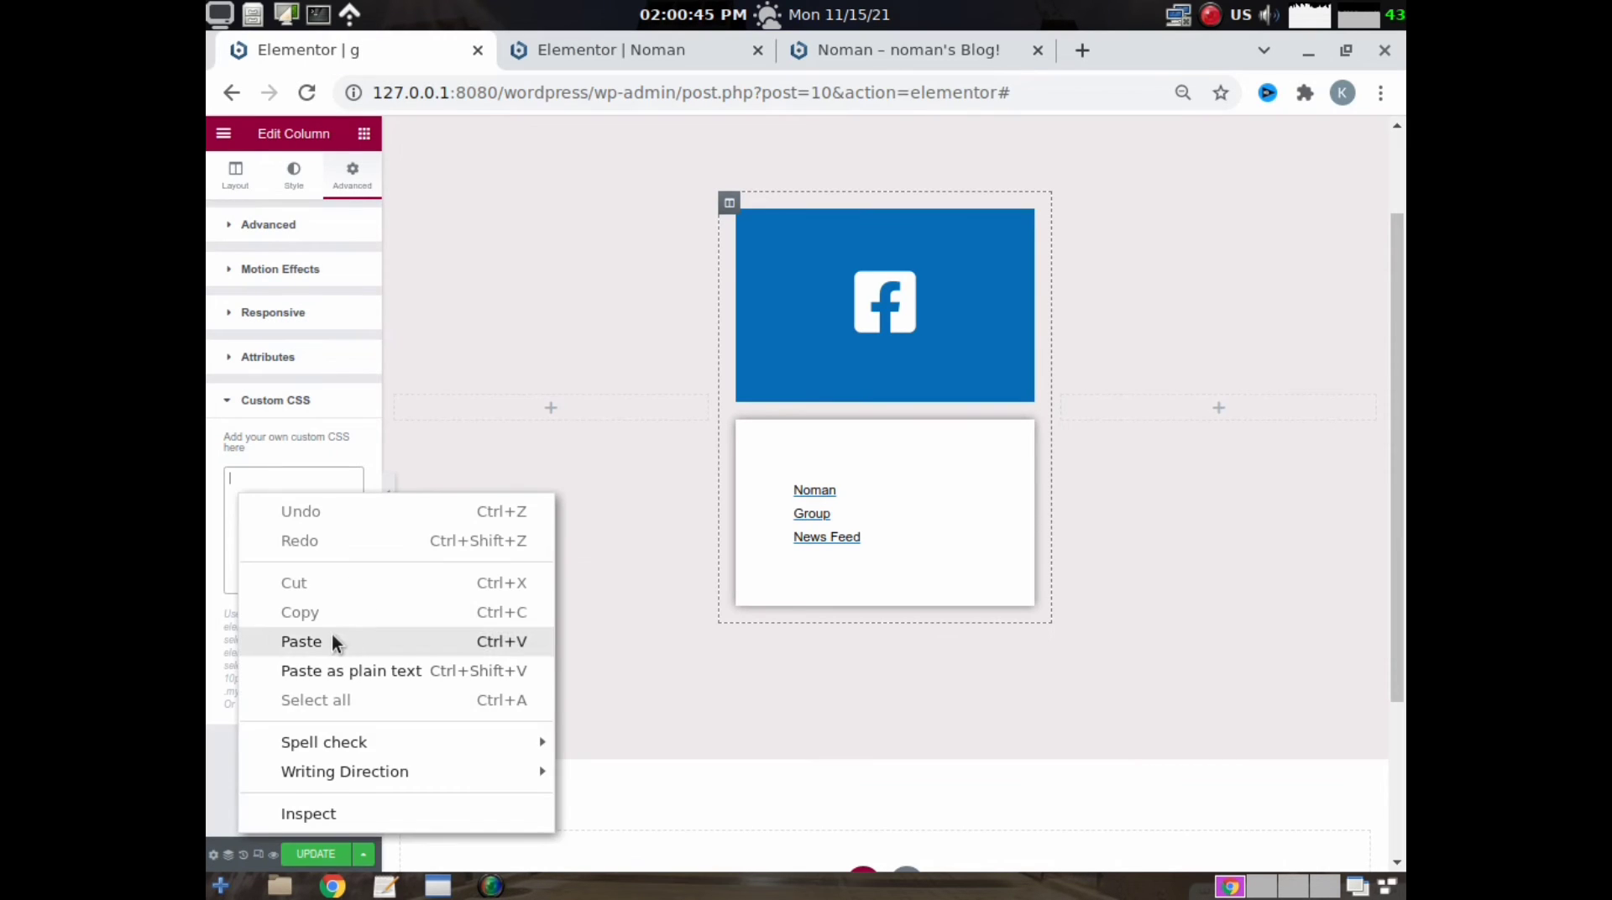
left_click(302, 642)
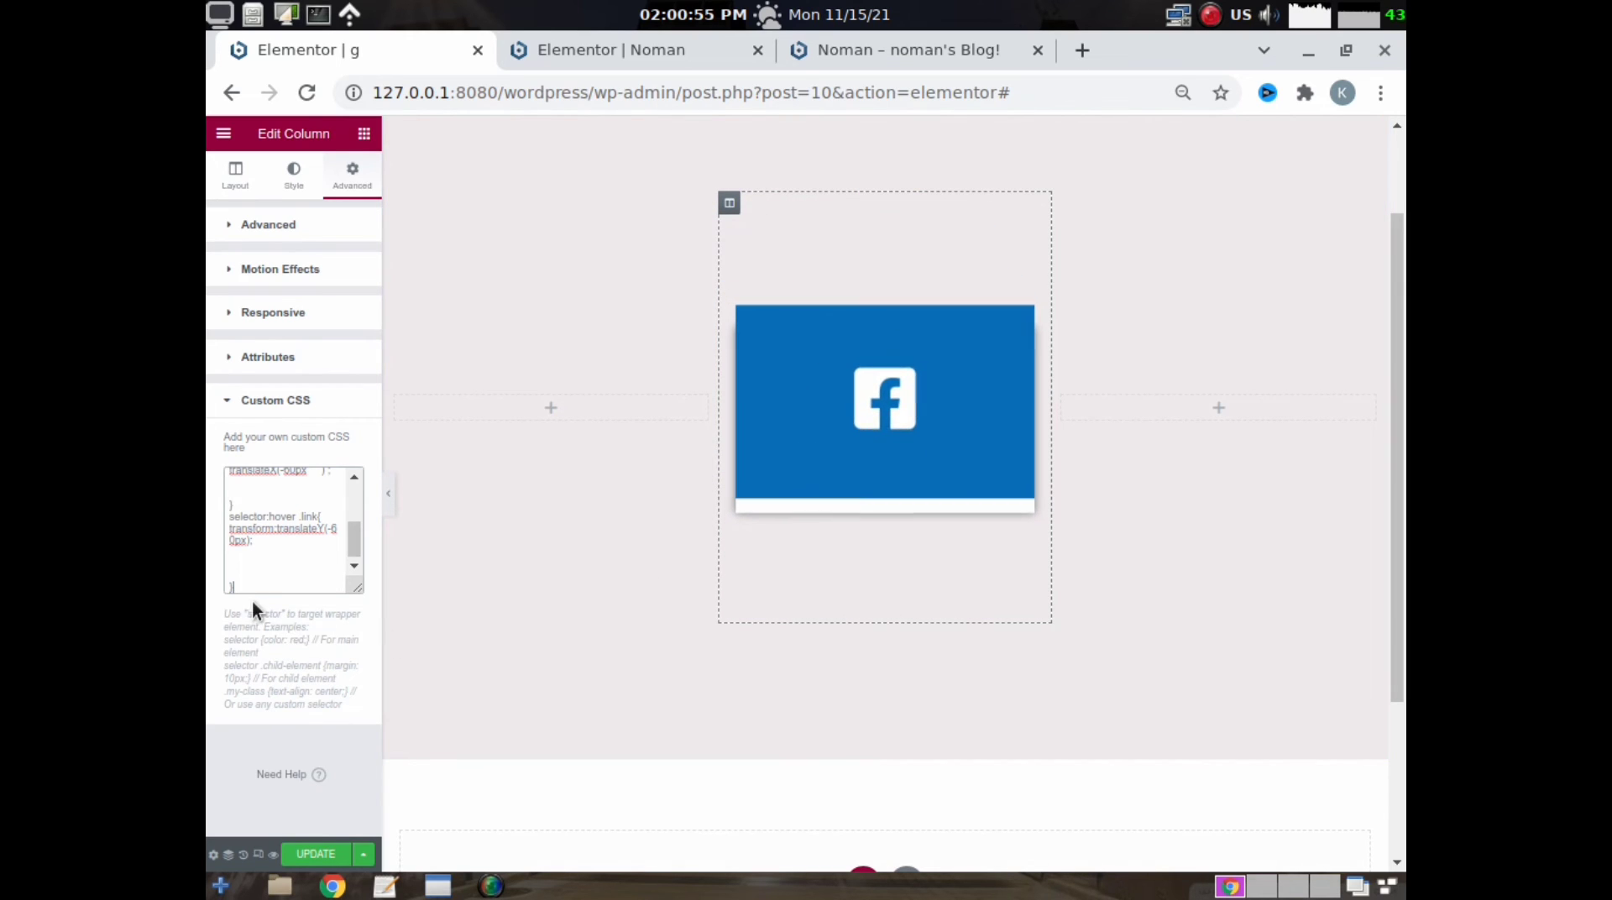
left_click_drag(241, 589, 216, 370)
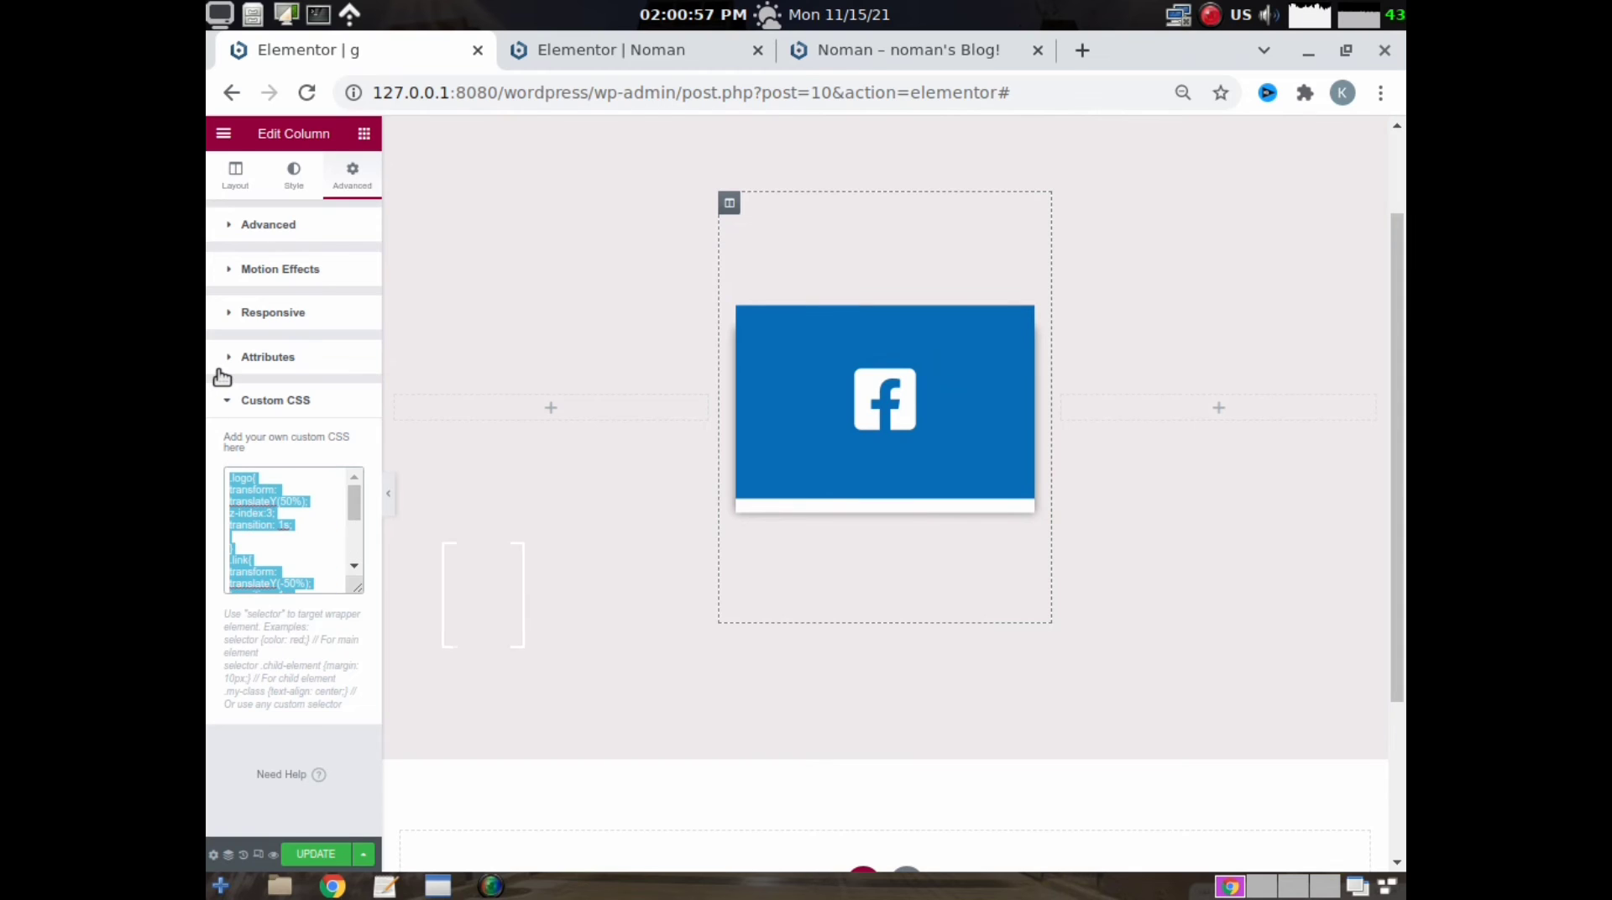
key("BackSpace")
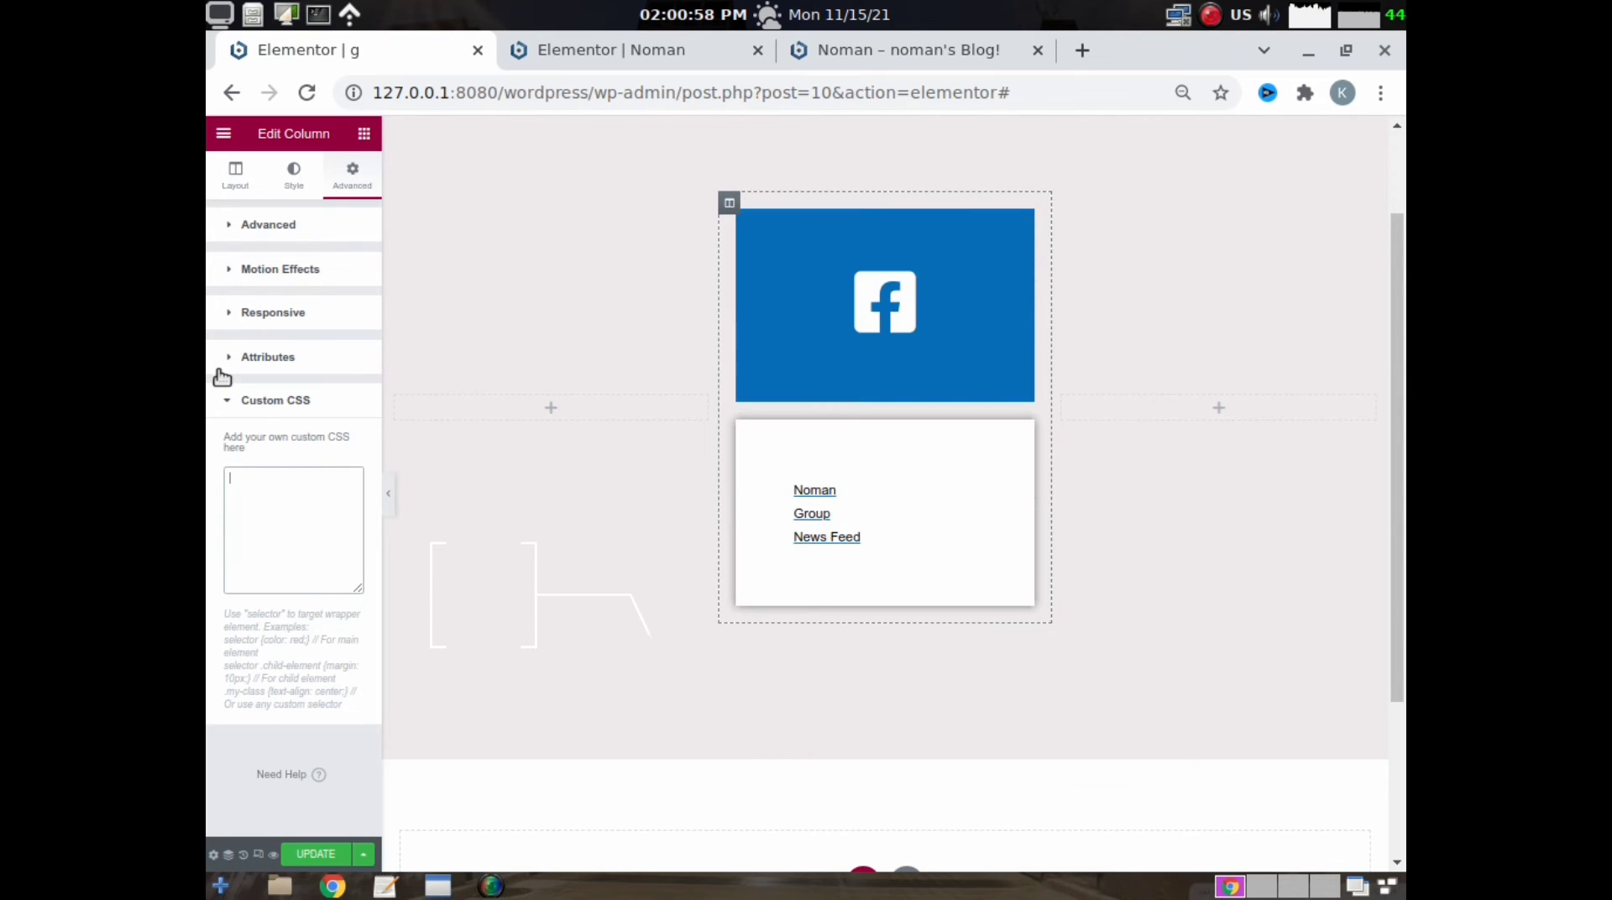
- Try the lo2 file's CSS, with hover translateX(60px) and z-index 11, as the column's custom CSS, and clear it again
left_click(383, 886)
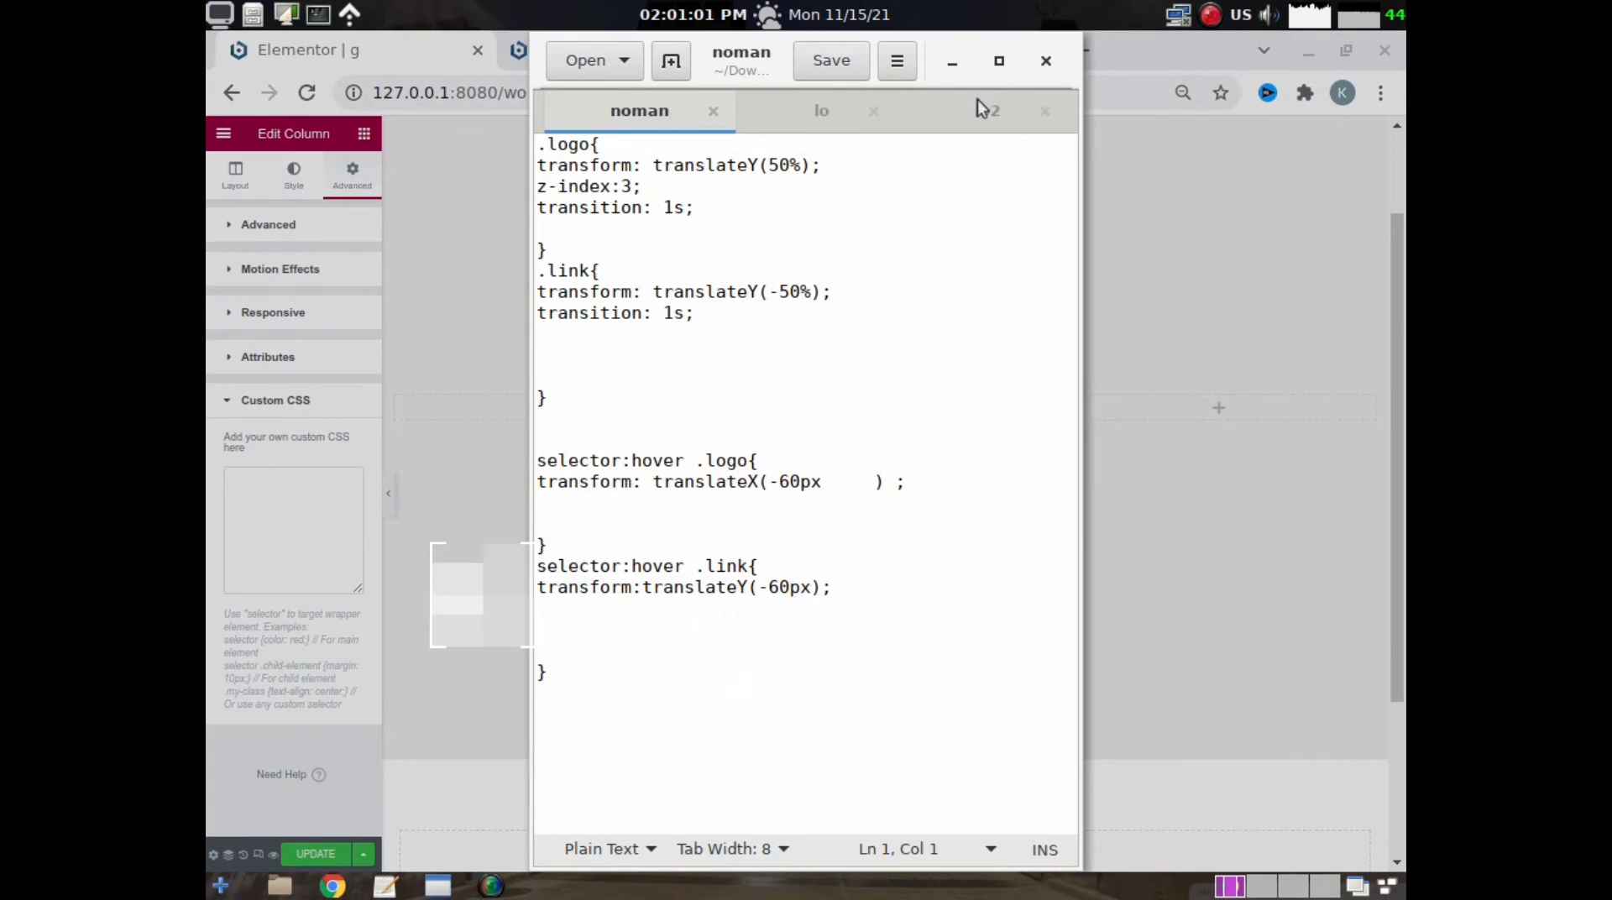
left_click(793, 111)
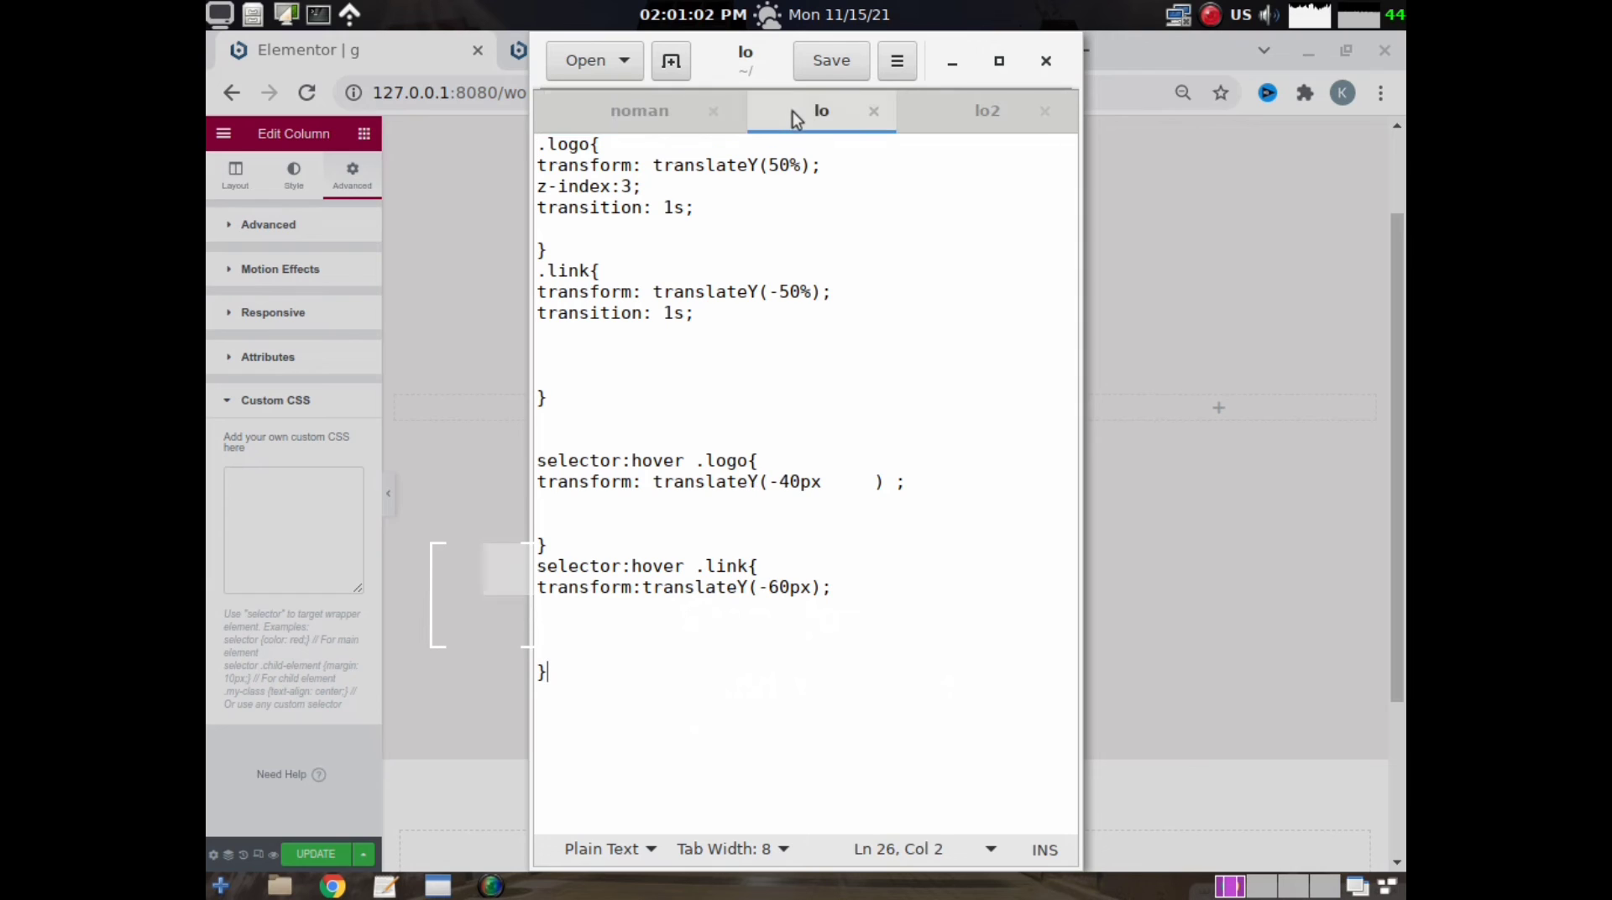
left_click(939, 109)
left_click_drag(563, 682, 537, 141)
right_click(638, 279)
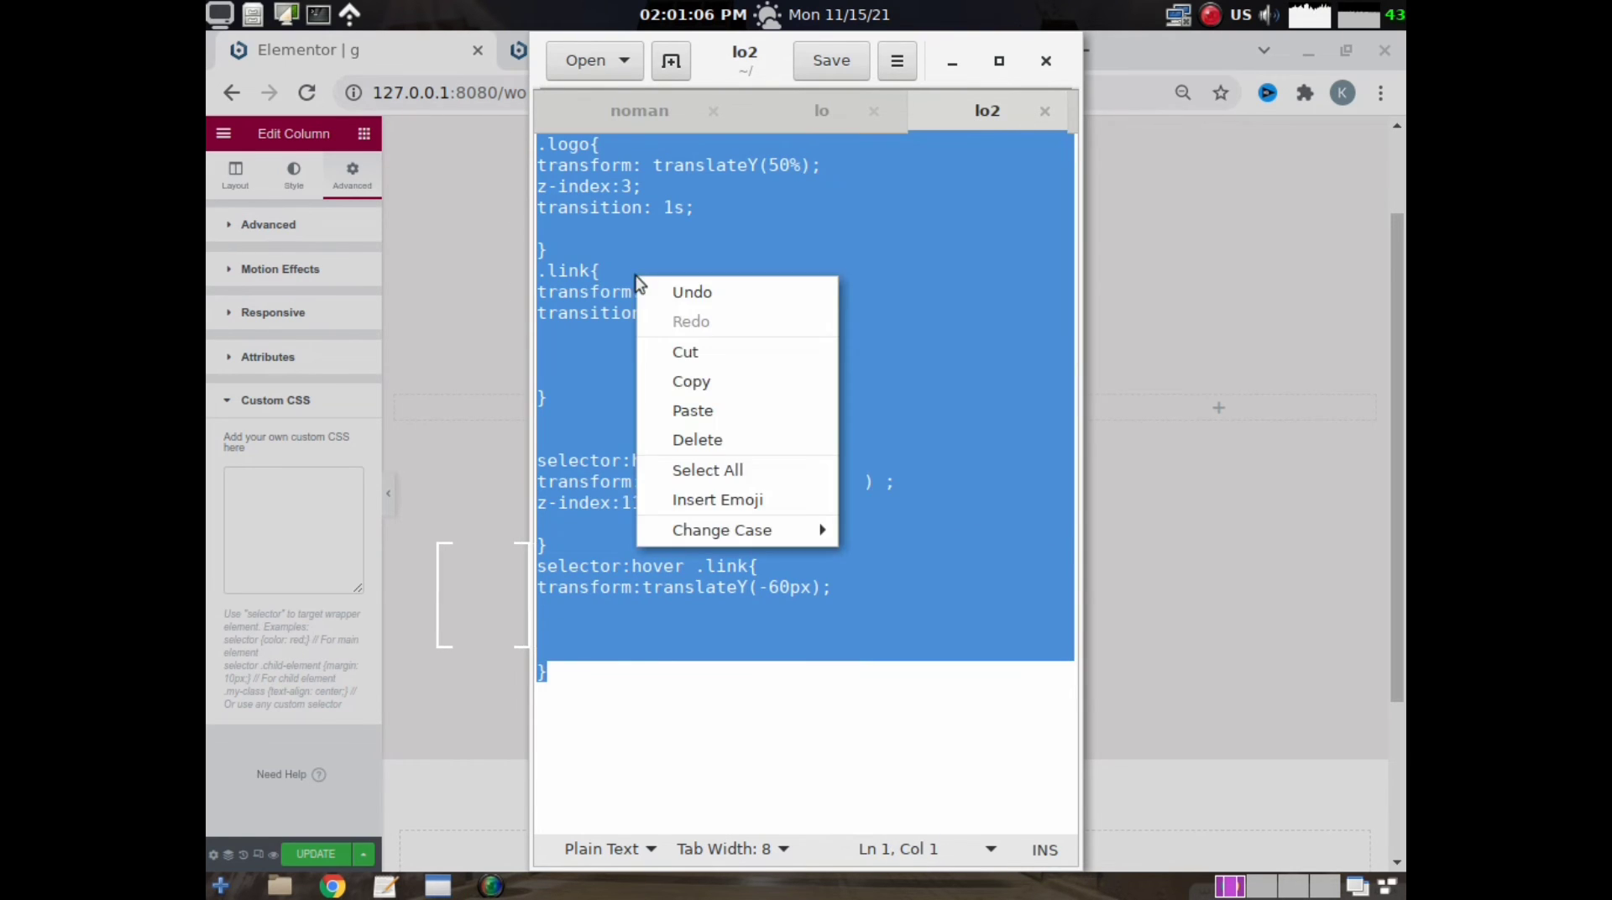
left_click(709, 380)
left_click(290, 504)
right_click(290, 500)
left_click(375, 643)
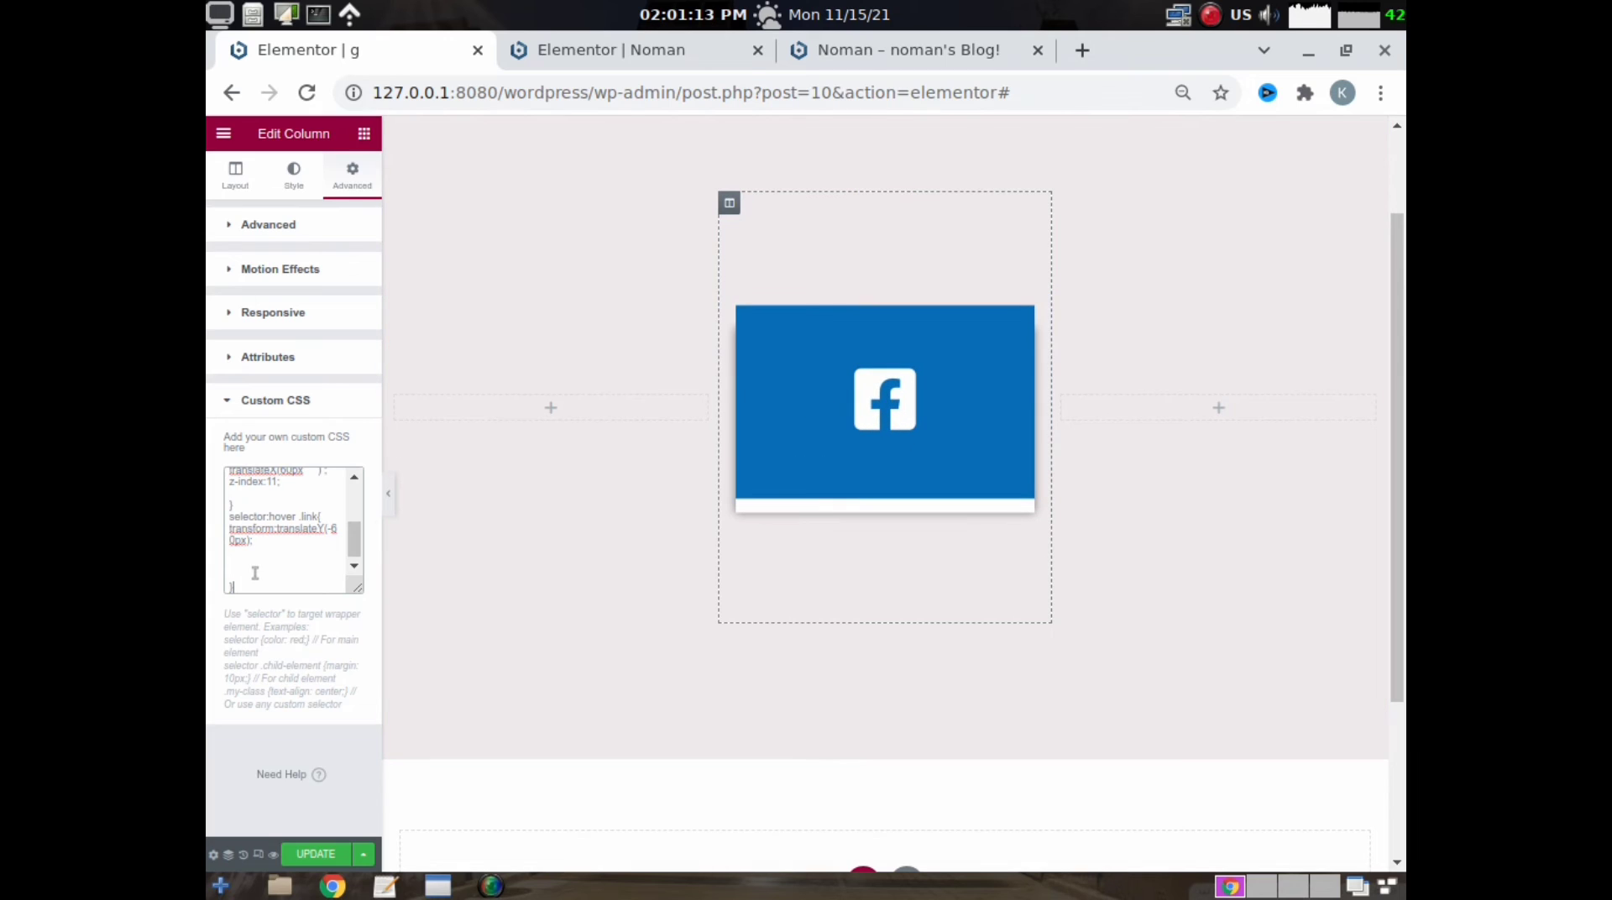
left_click_drag(235, 573, 210, 311)
key("BackSpace")
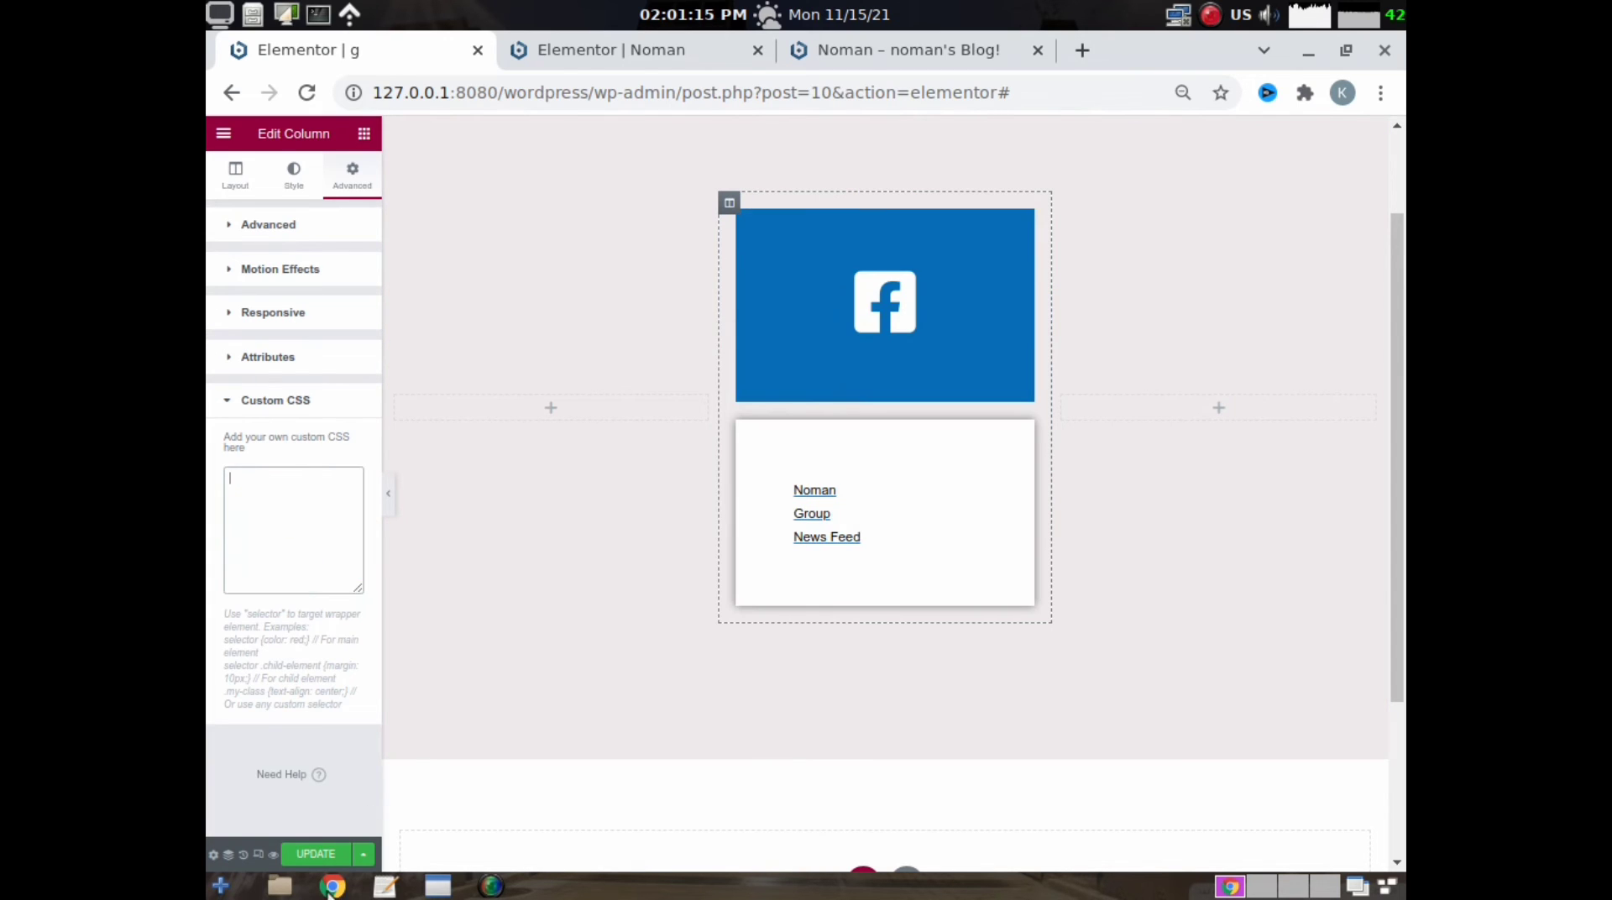
- Copy all the CSS from the lo file, with the logo's hover translateY(-40px), into the column's custom CSS
left_click(384, 886)
left_click(822, 112)
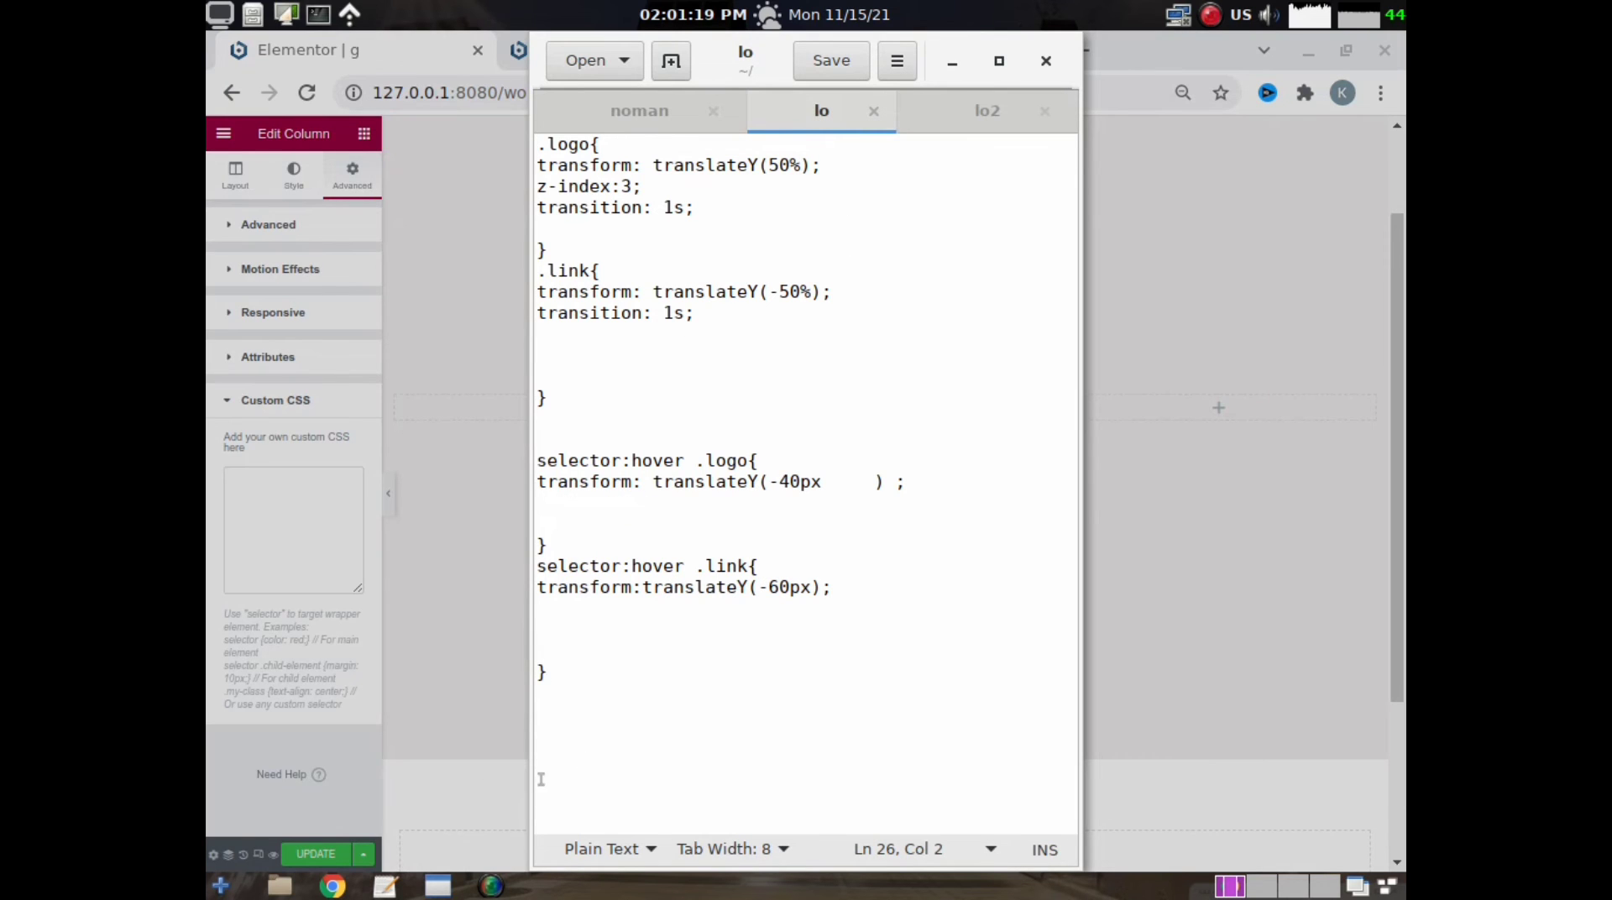
key("ctrl+a")
right_click(704, 313)
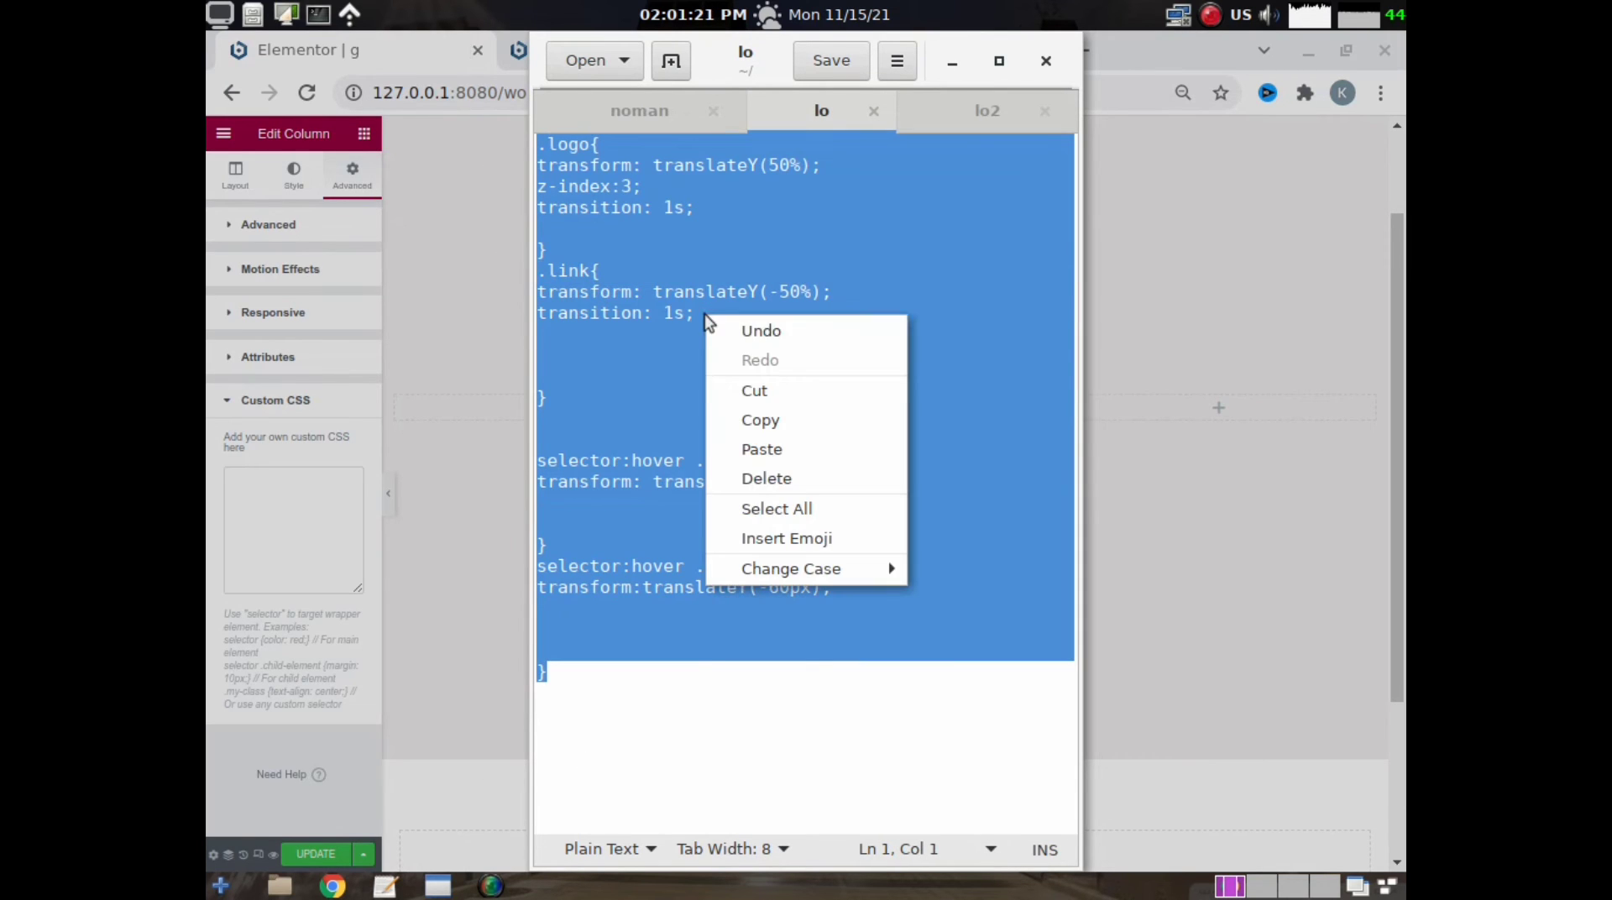
left_click(778, 419)
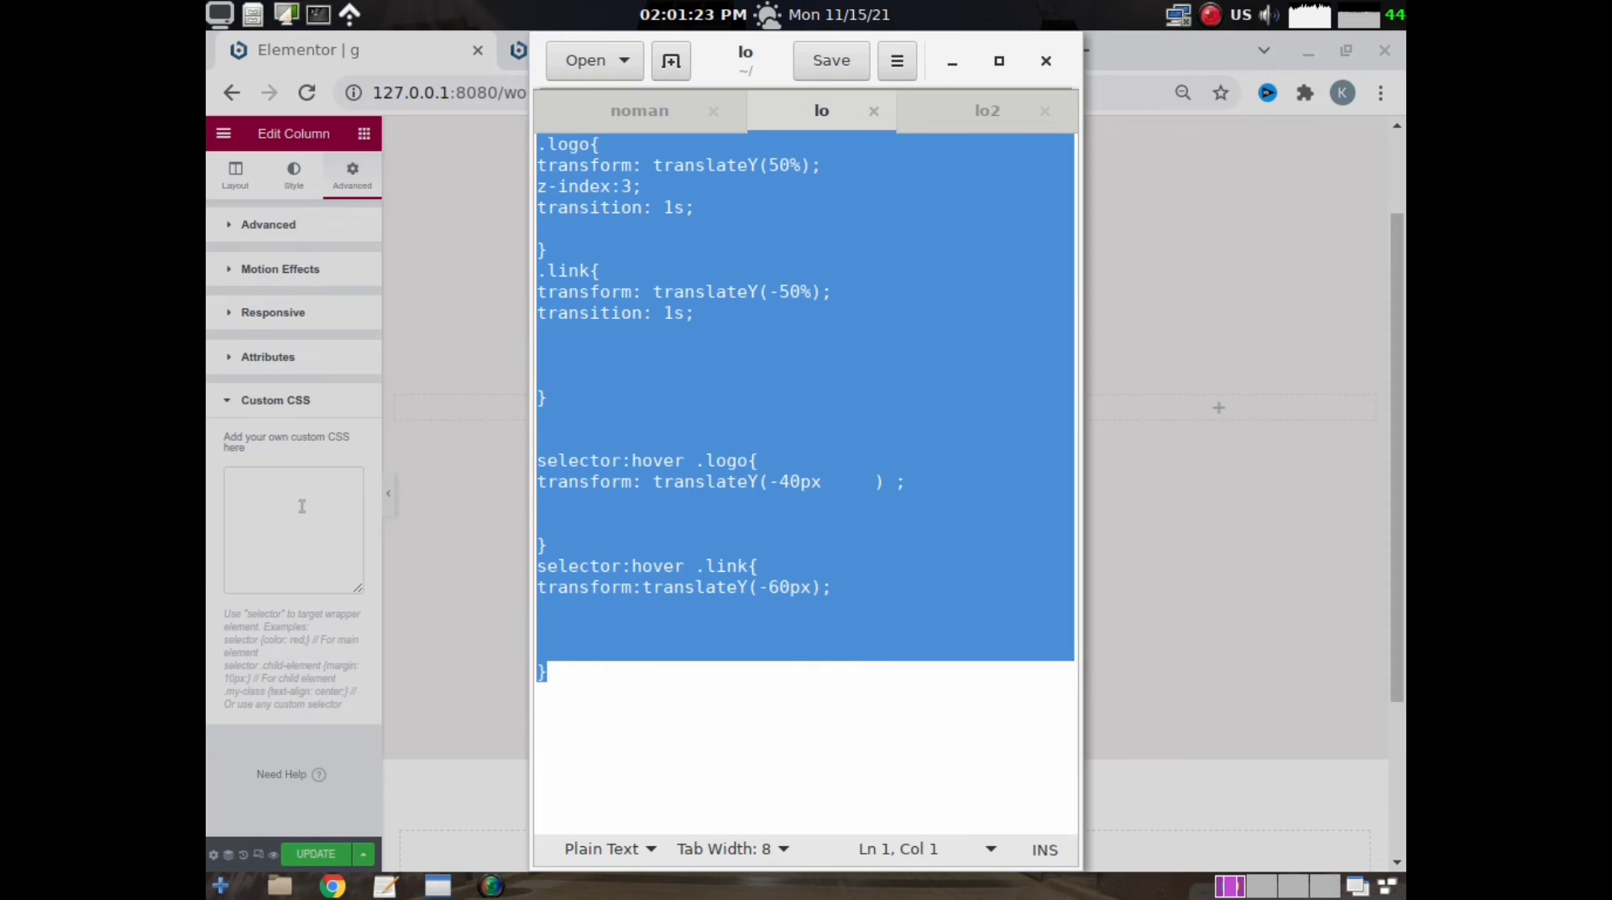
right_click(294, 503)
left_click(356, 655)
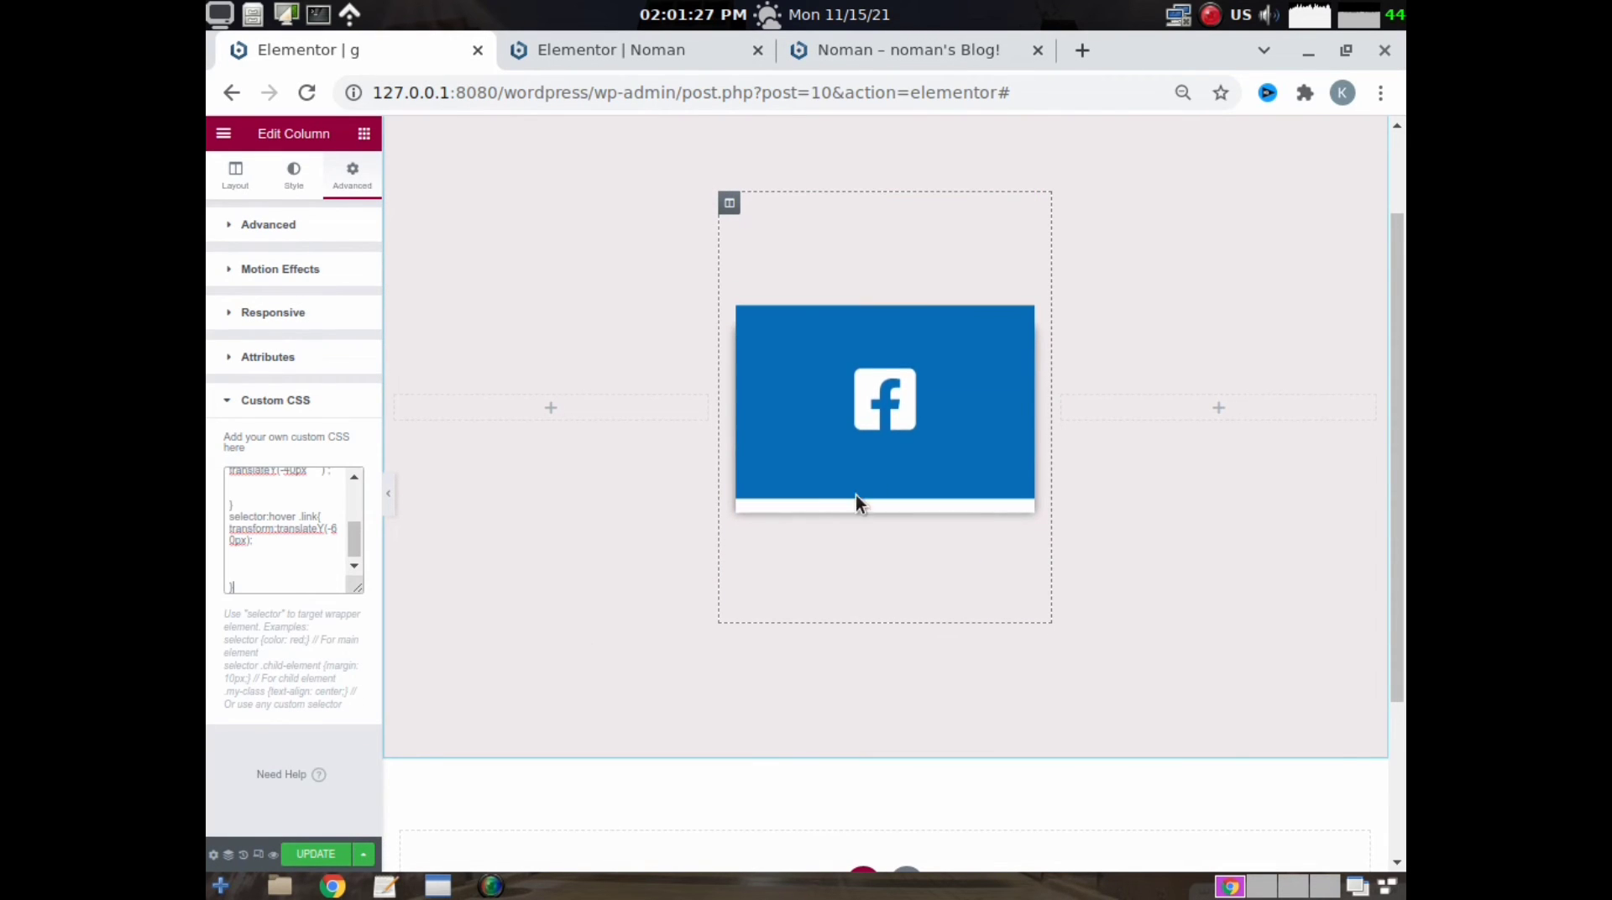
- Duplicate the Facebook card column twice to make three identical cards
right_click(729, 207)
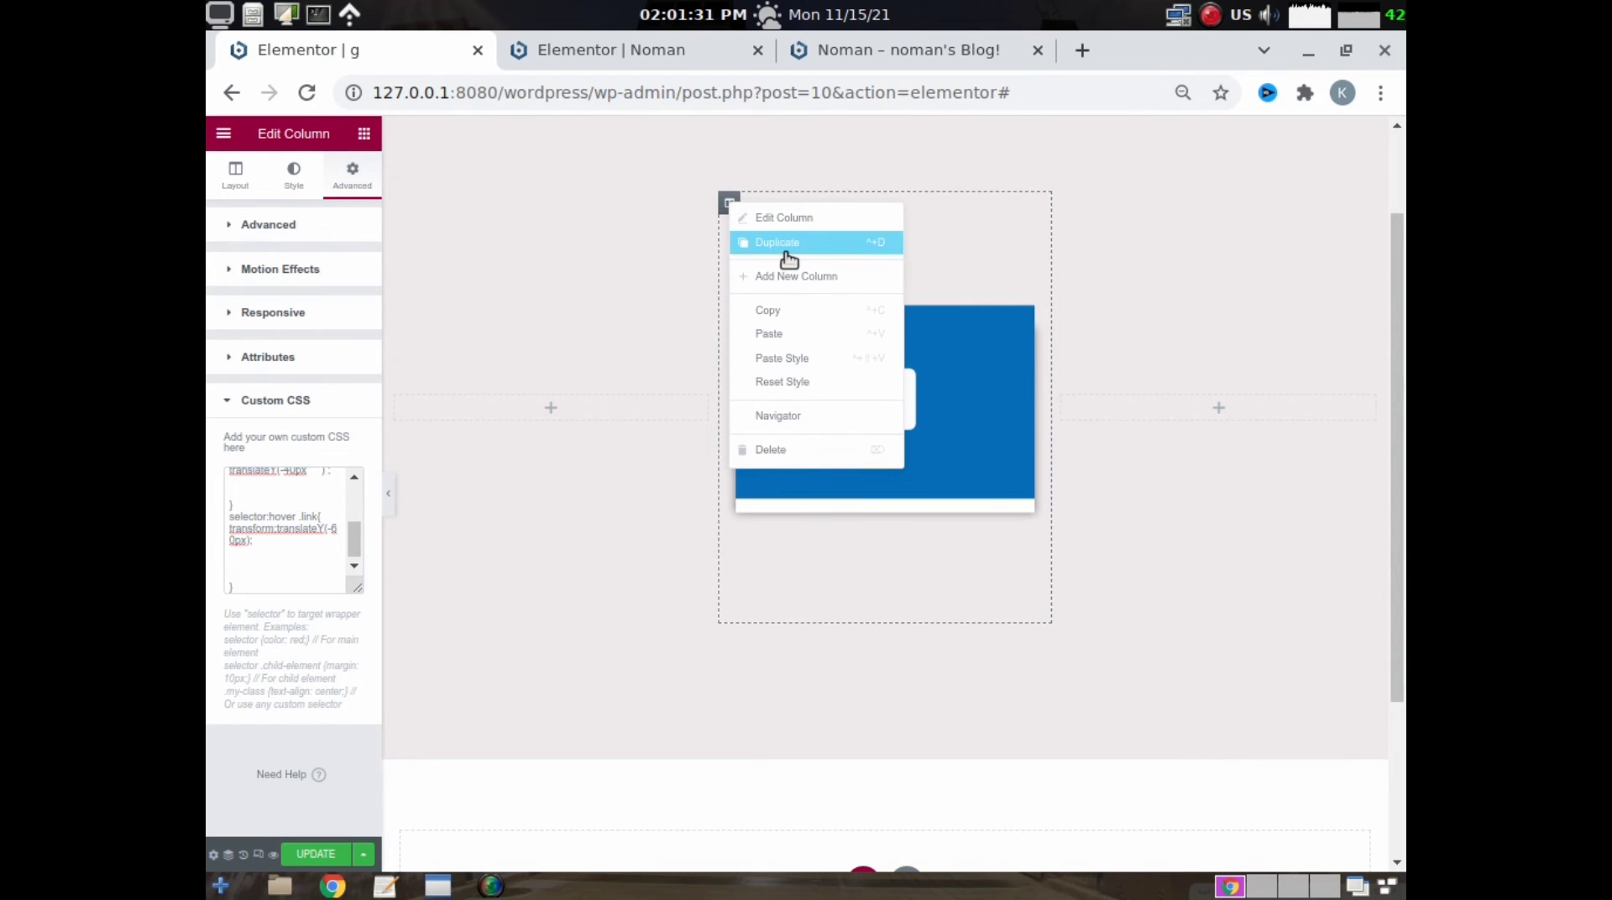
left_click(728, 242)
right_click(643, 202)
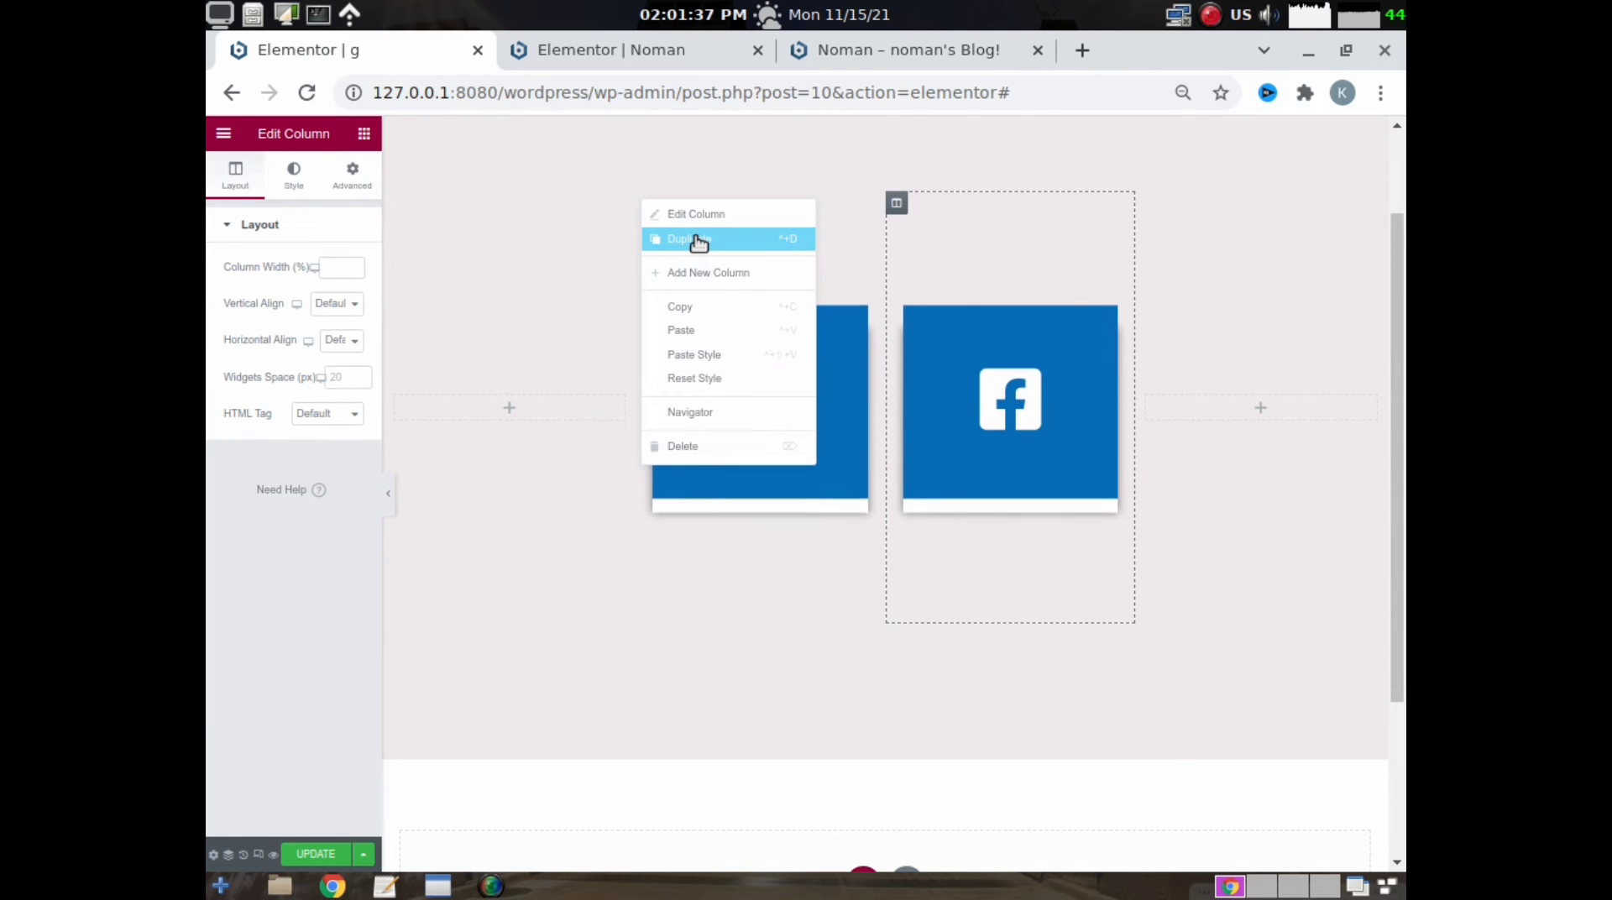
left_click(696, 240)
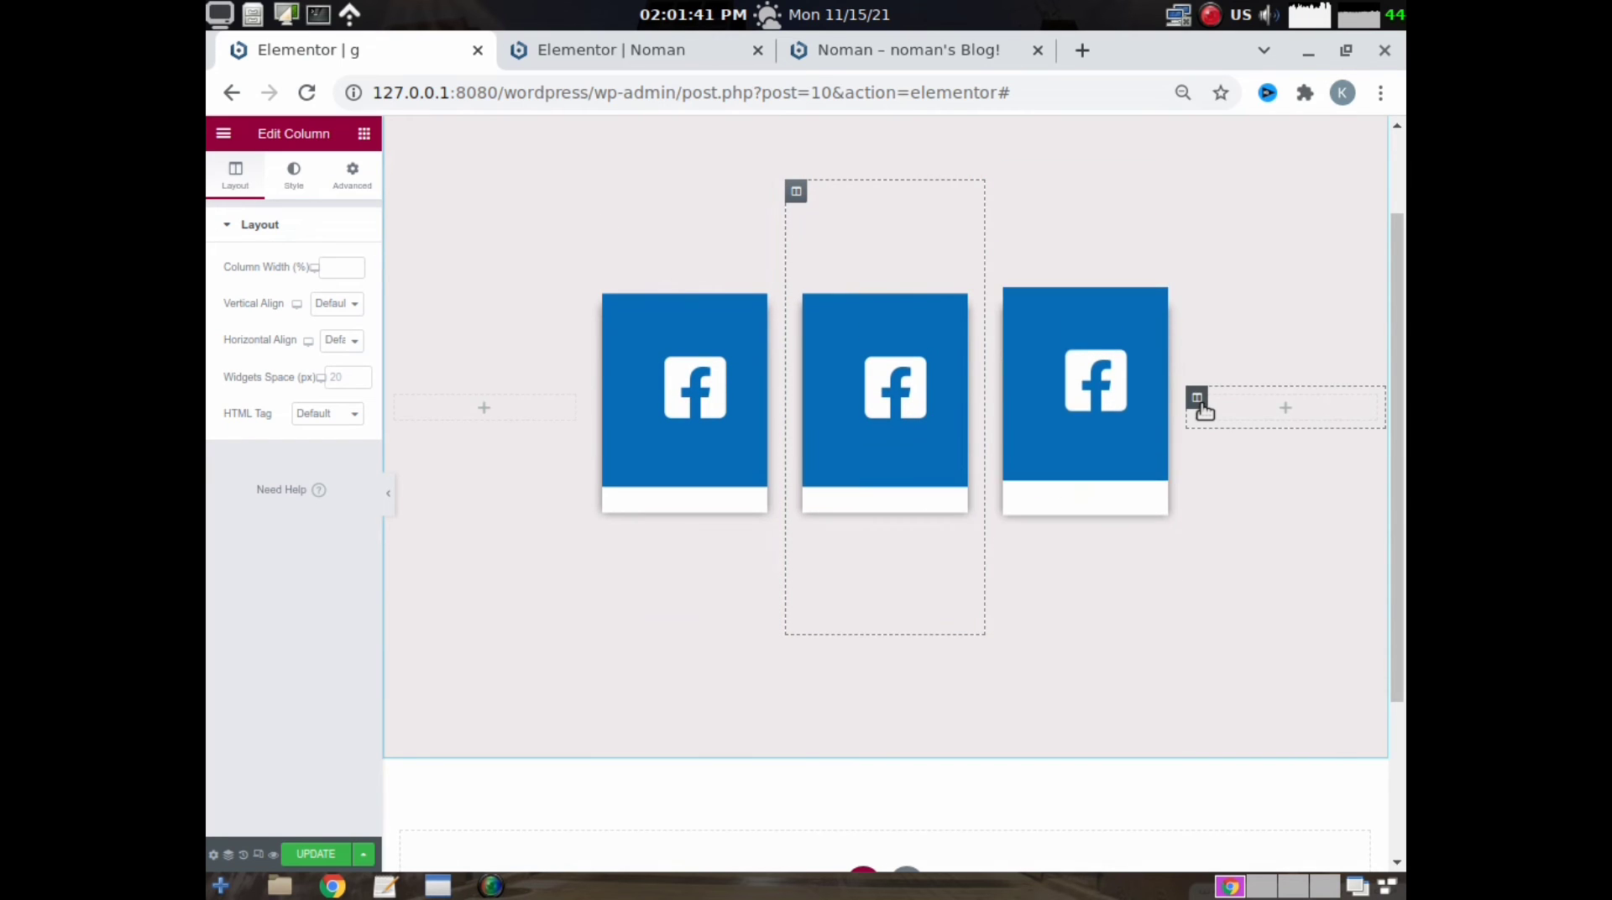
- Delete the empty columns on both sides of the three Facebook cards
right_click(1205, 408)
left_click(1252, 648)
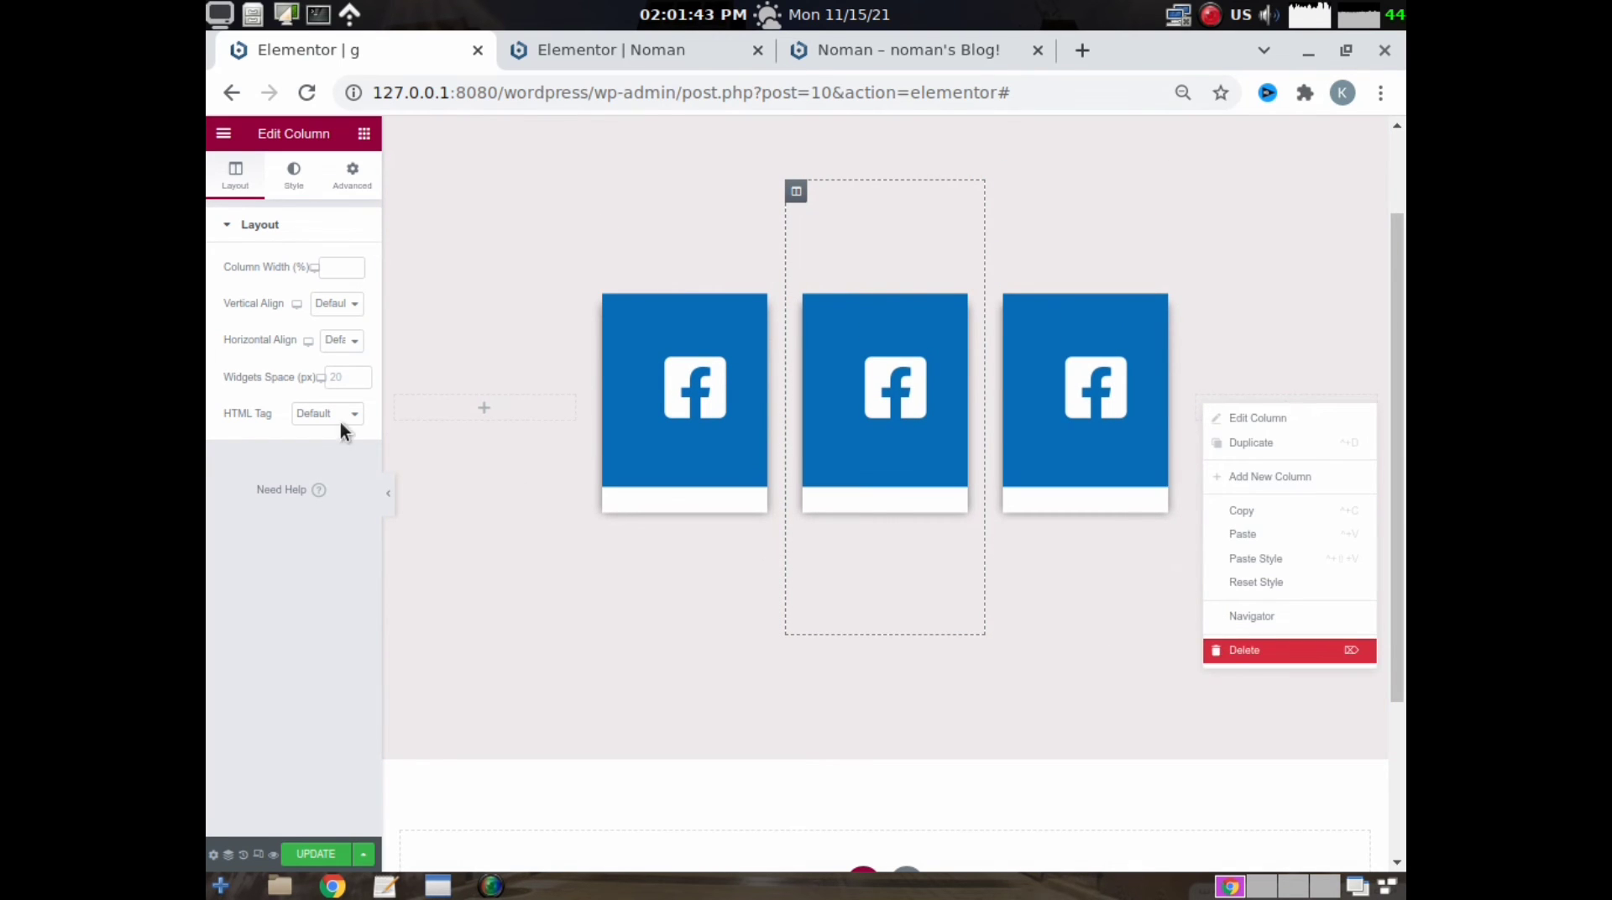
right_click(395, 396)
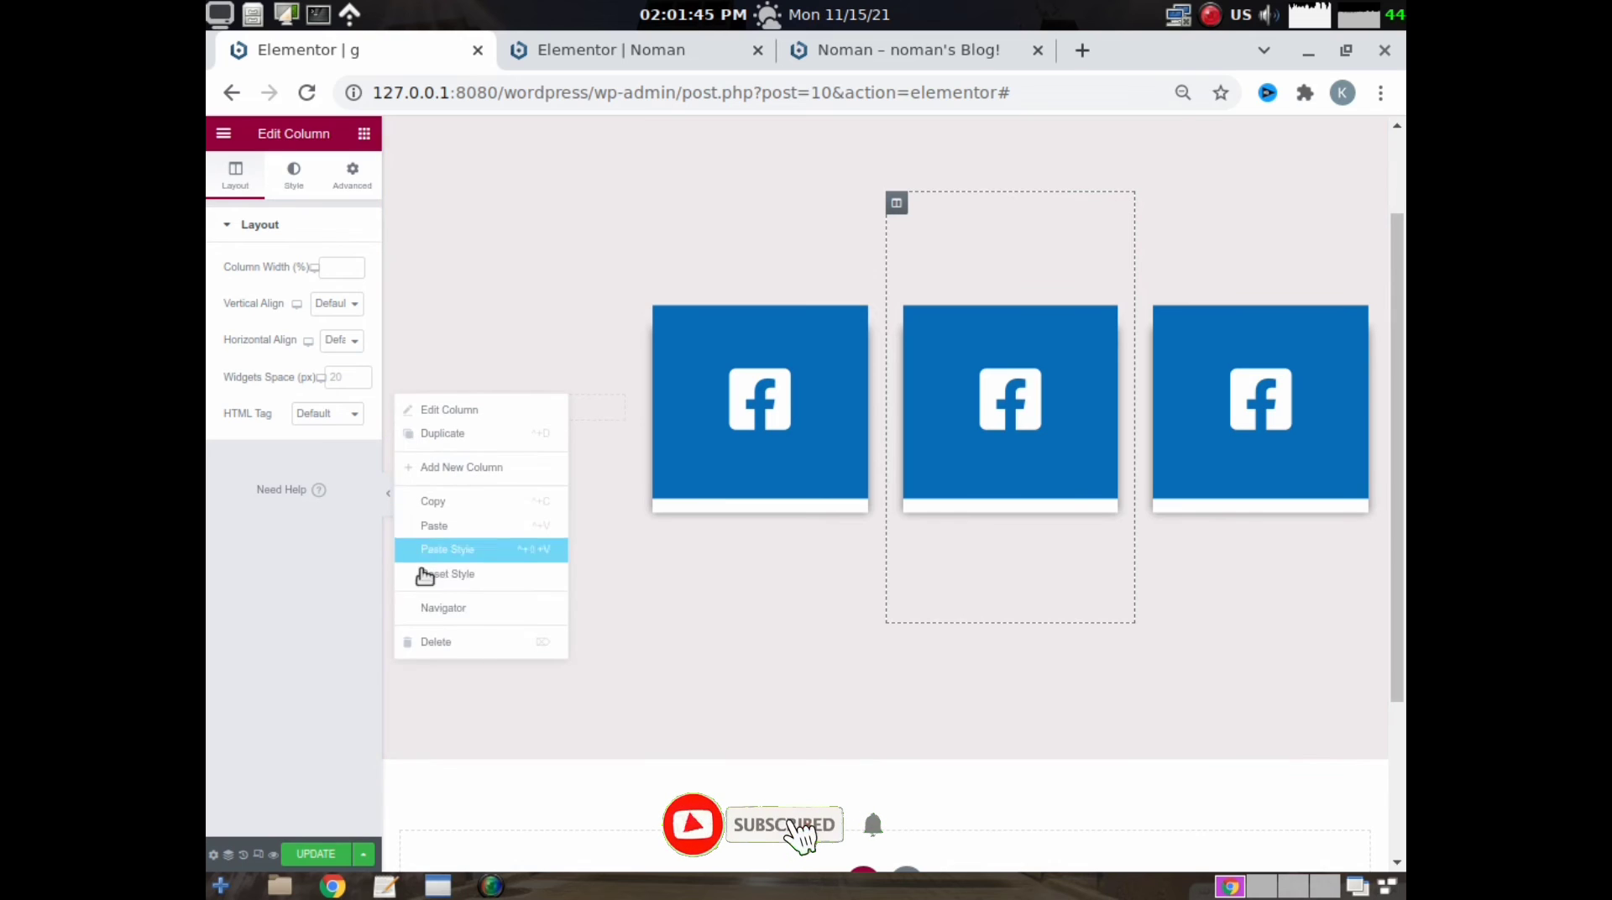
left_click(443, 645)
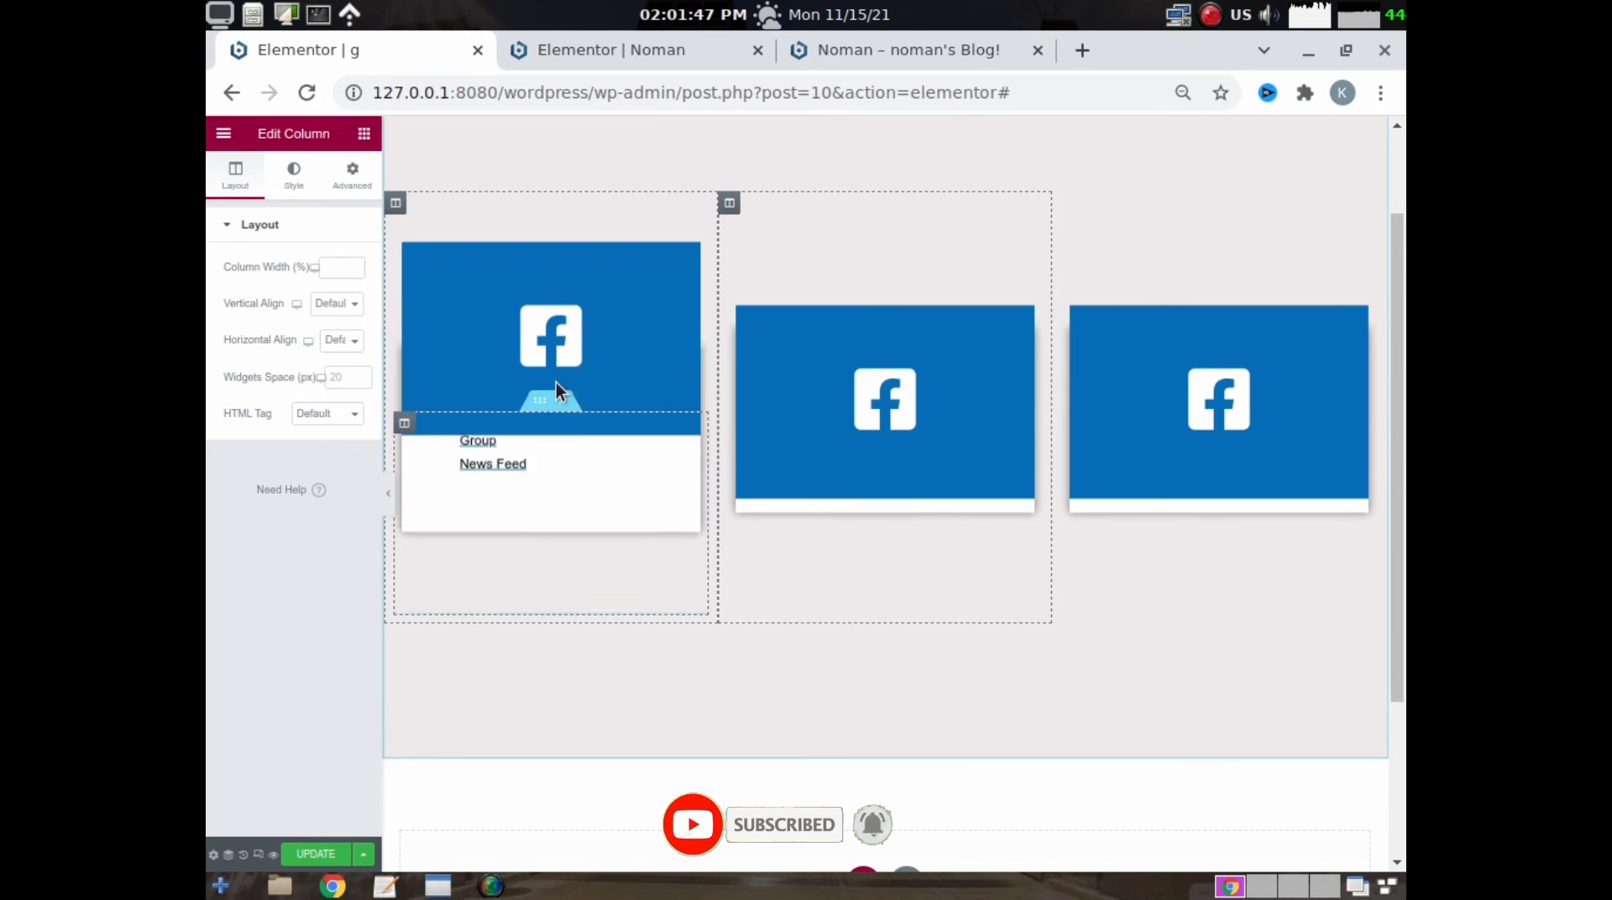
- Replace the first card's Facebook icon with the Instagram icon from the icon library
left_click(529, 302)
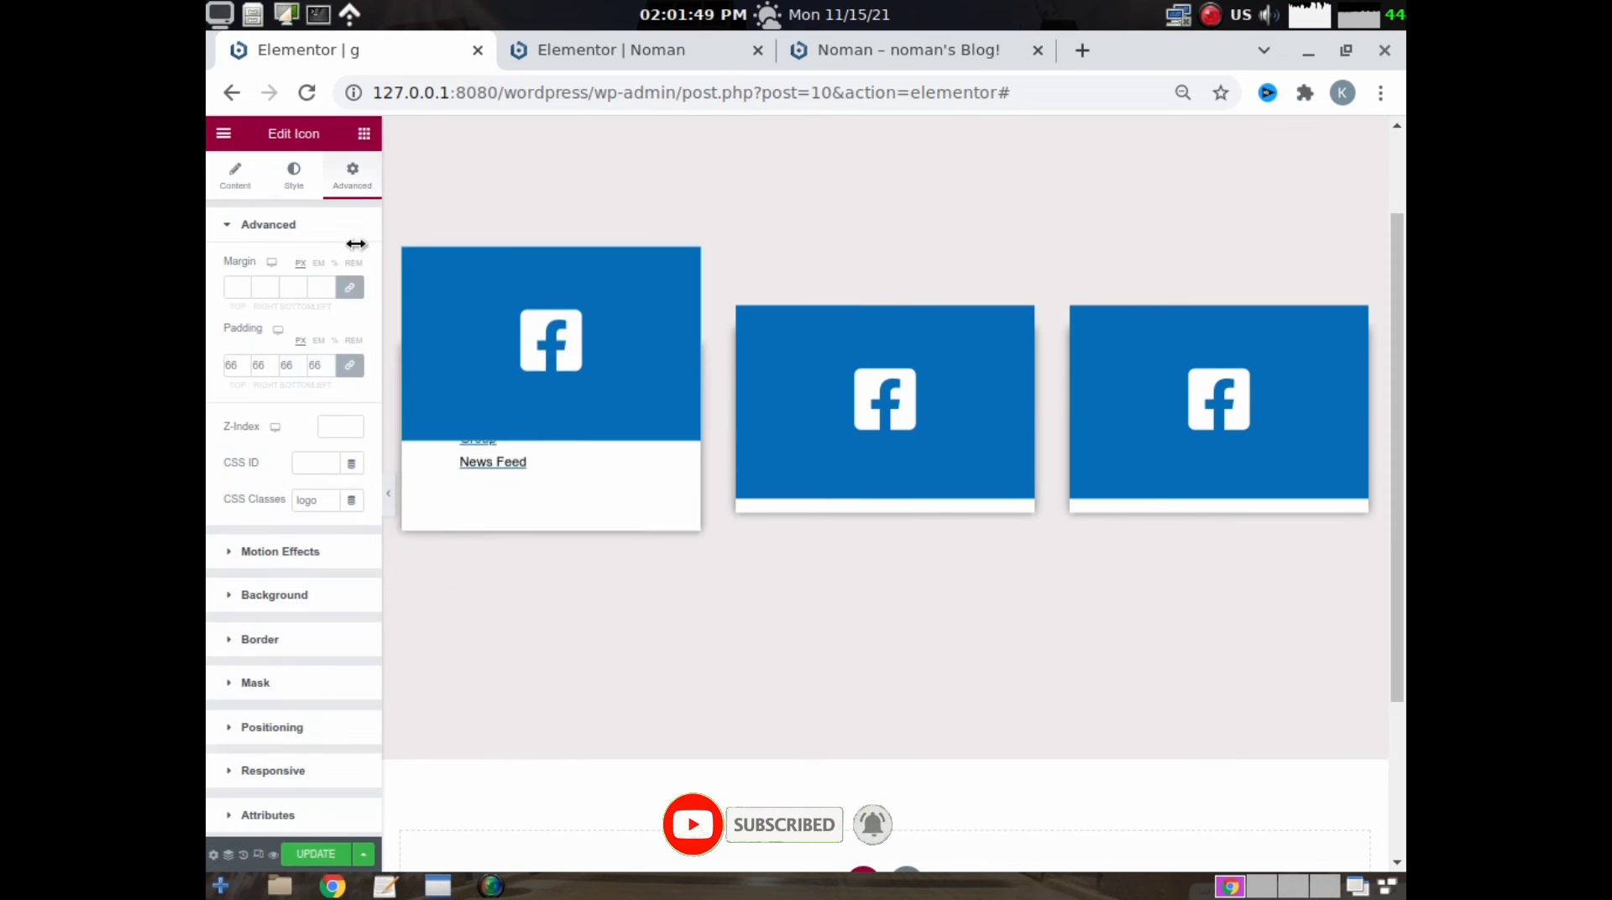
left_click(236, 176)
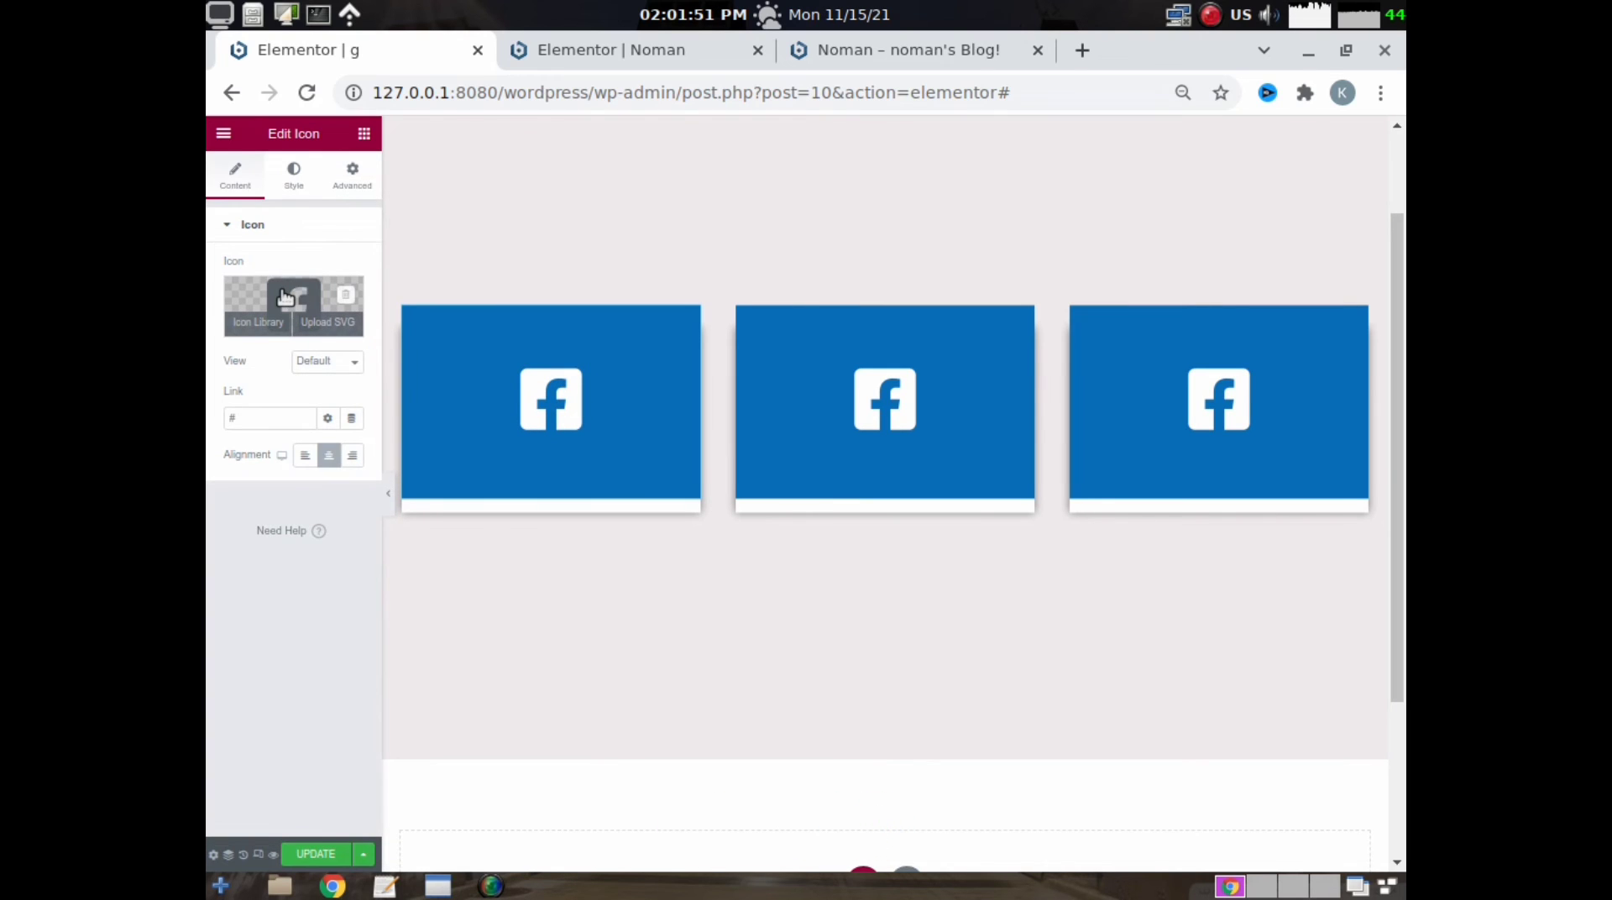
left_click(271, 322)
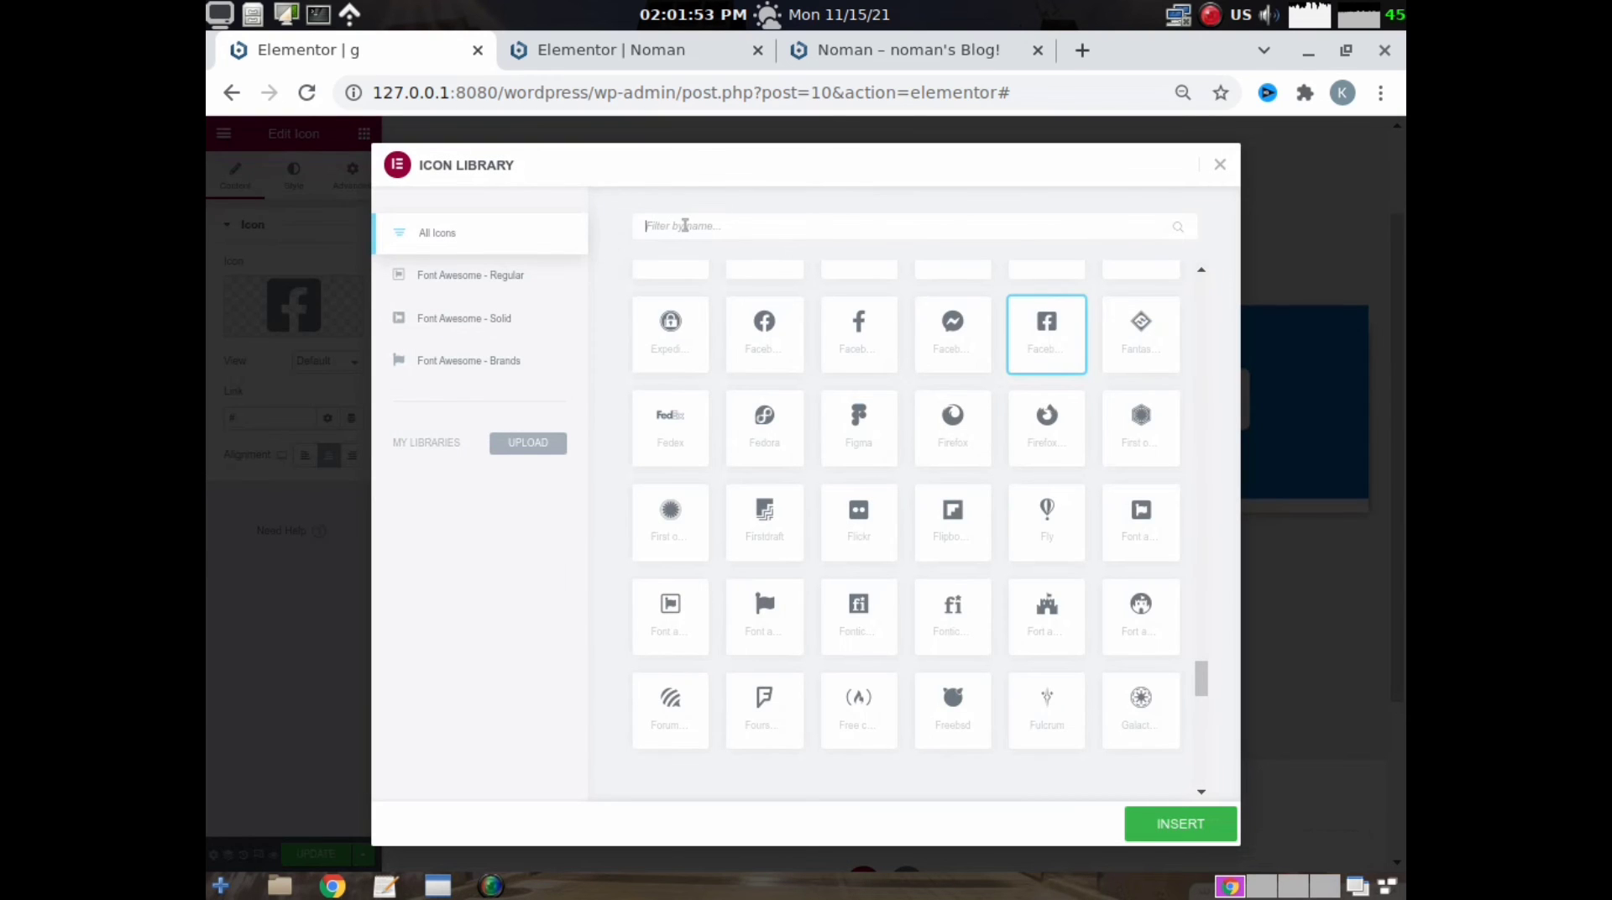
type("inst")
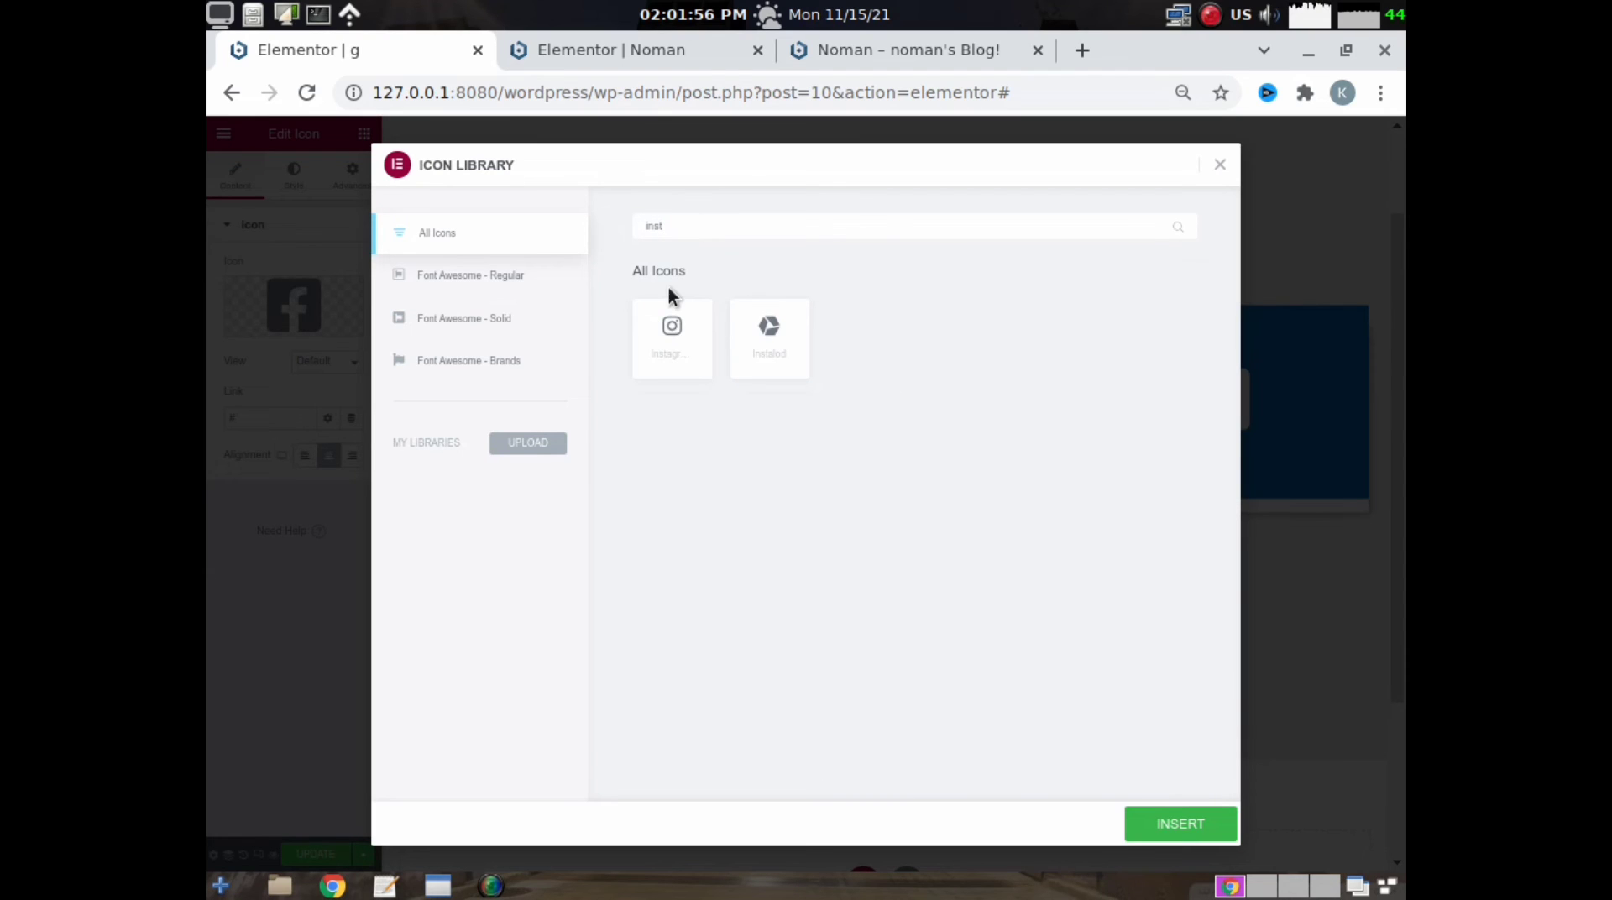
left_click(672, 332)
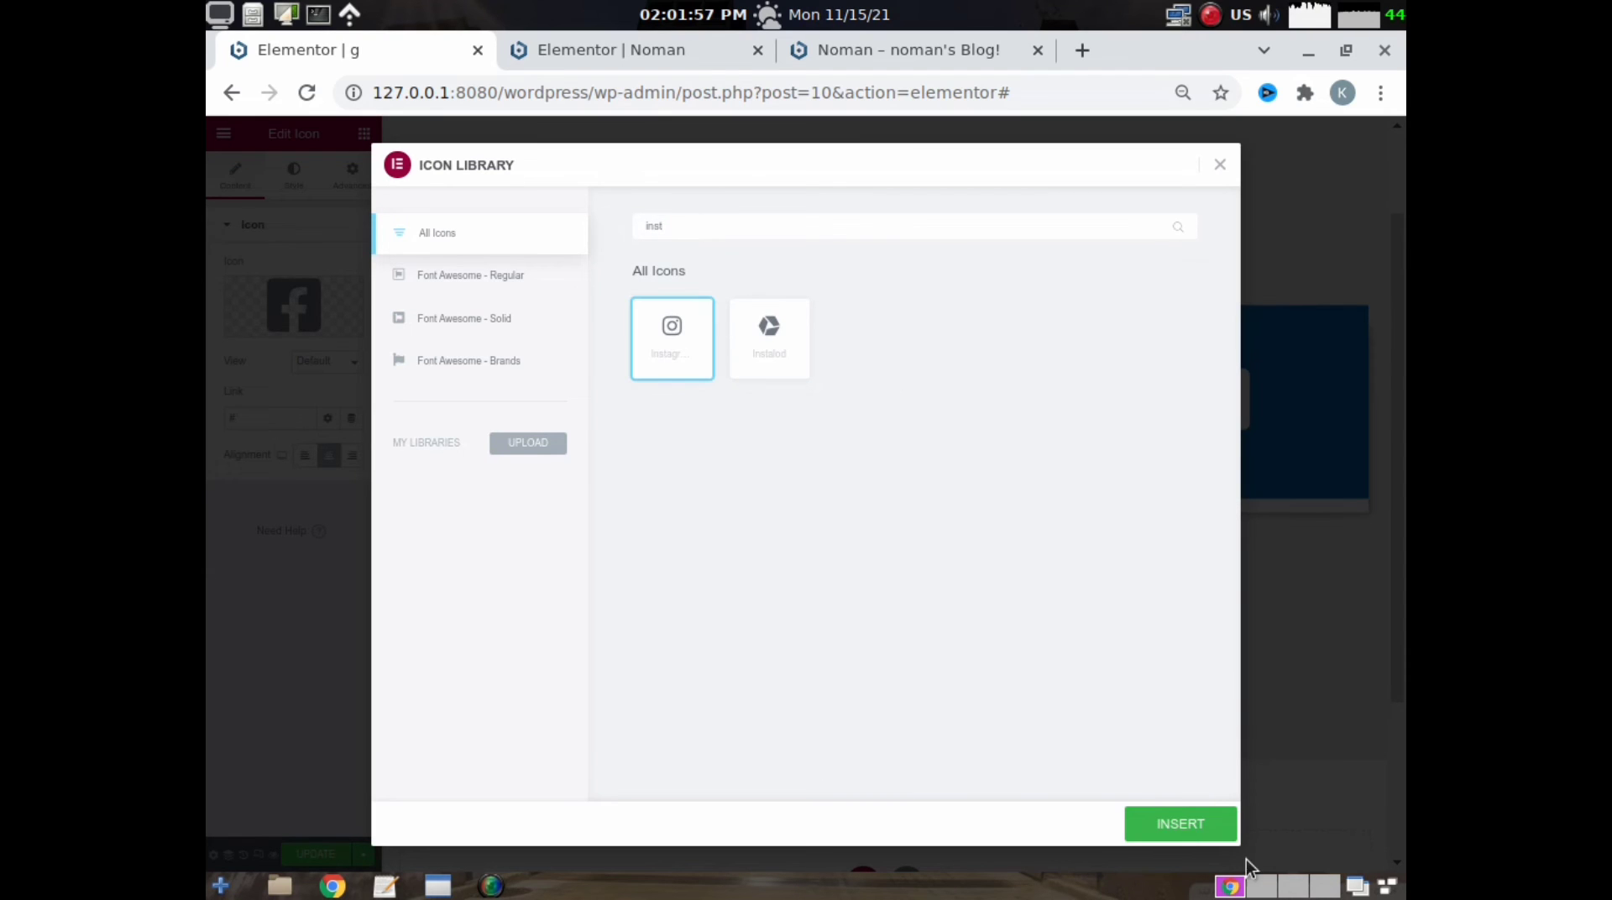
left_click(1176, 828)
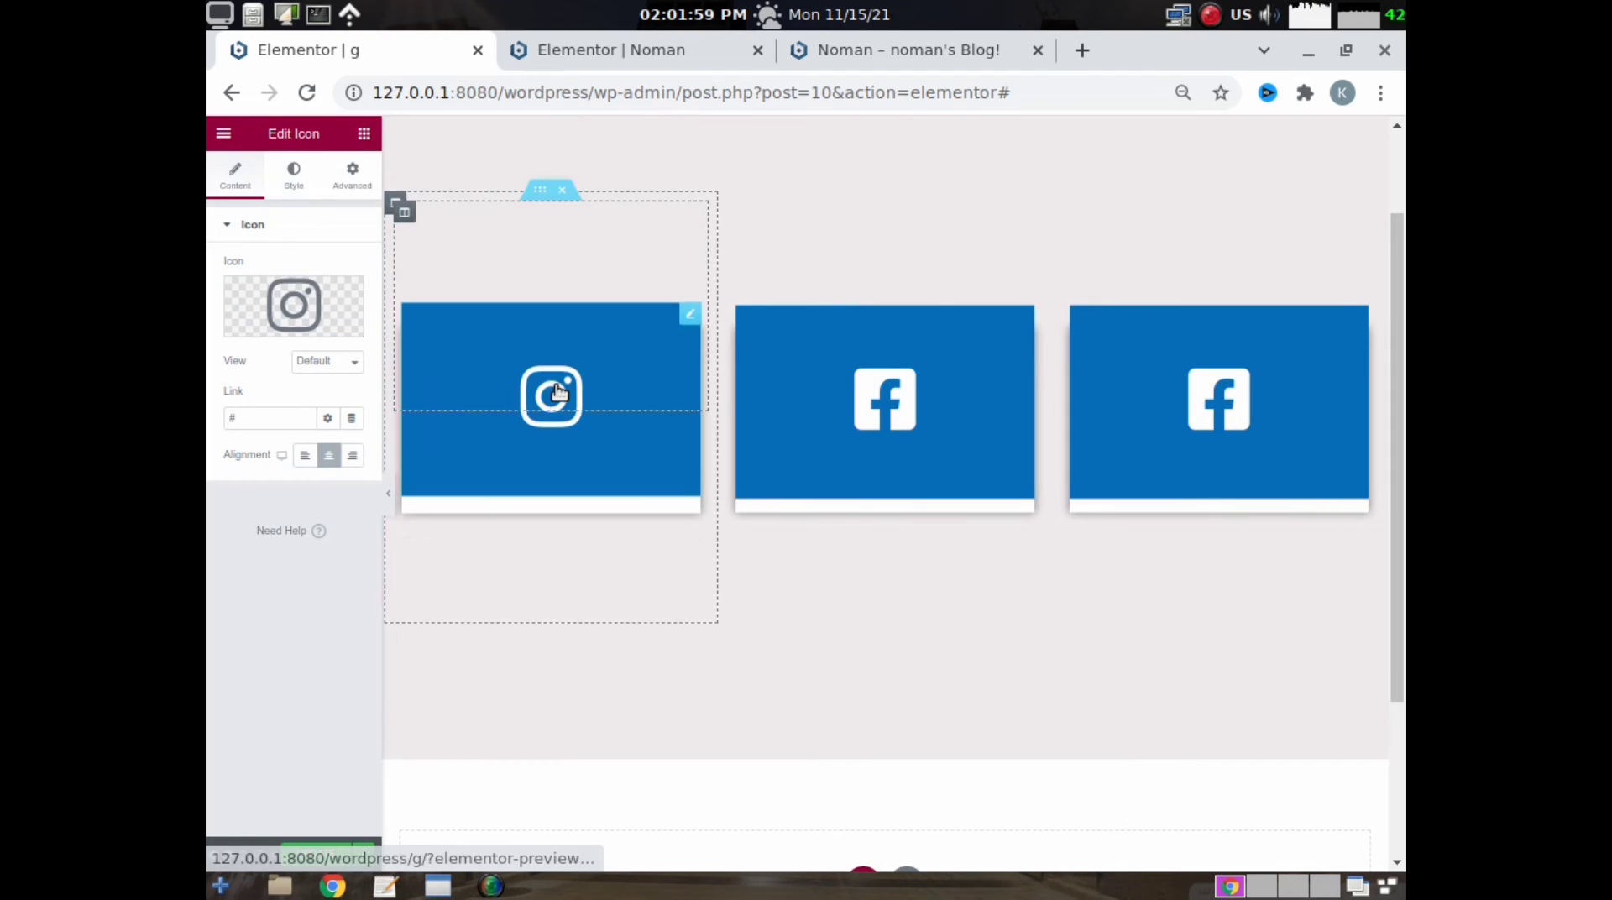
mouse_move(556, 386)
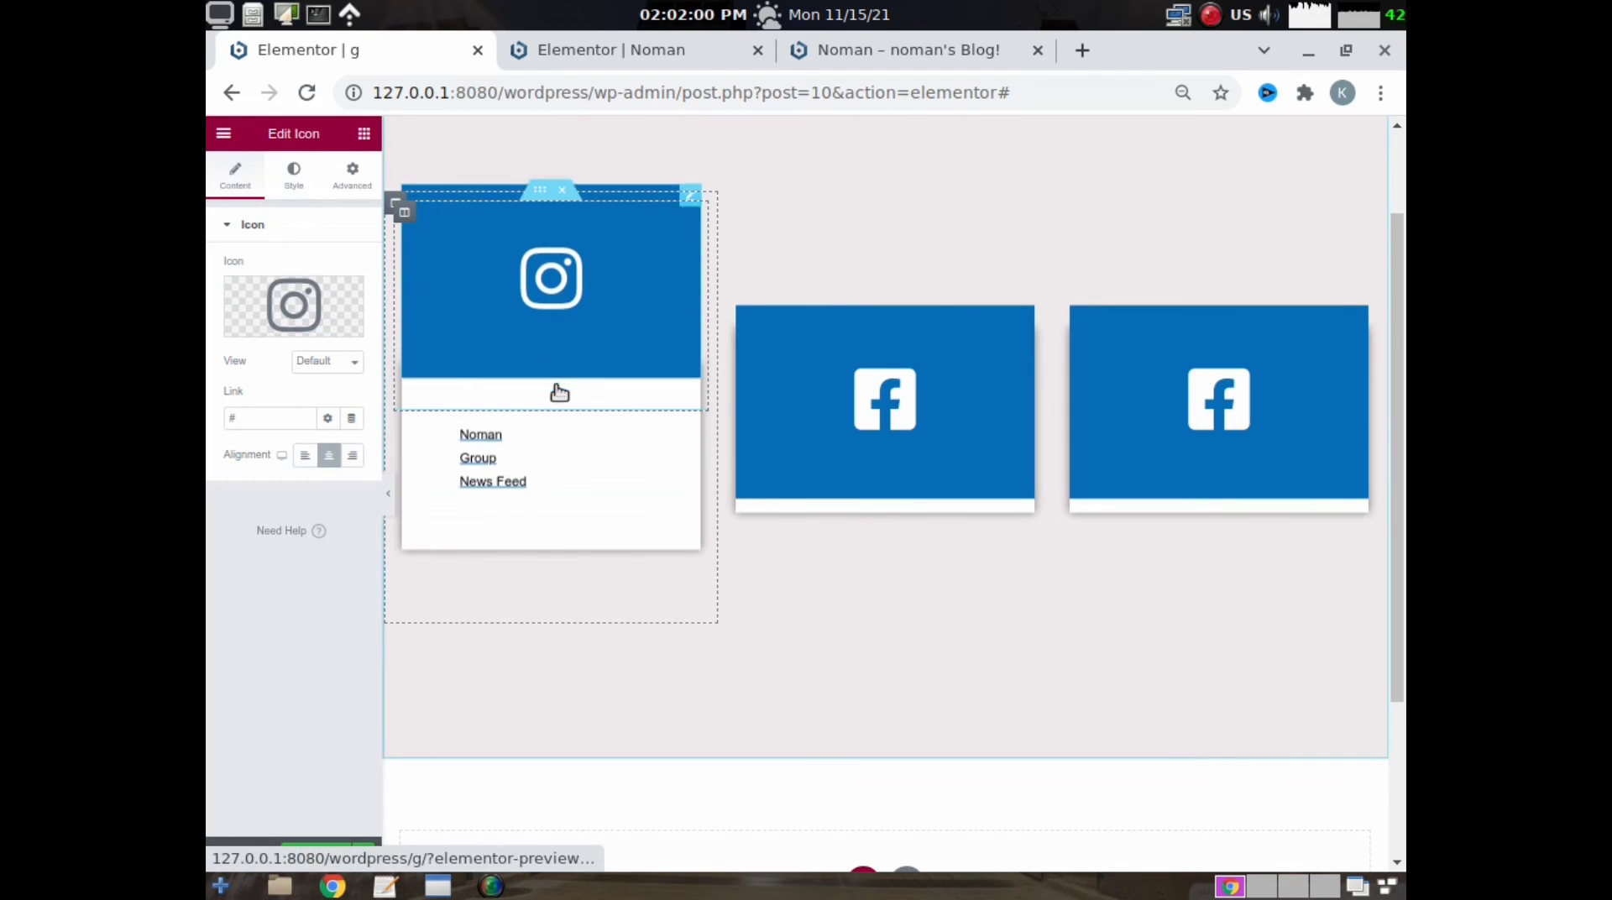
- Give the Instagram icon's background a radial gradient instead of the solid colour
left_click(352, 176)
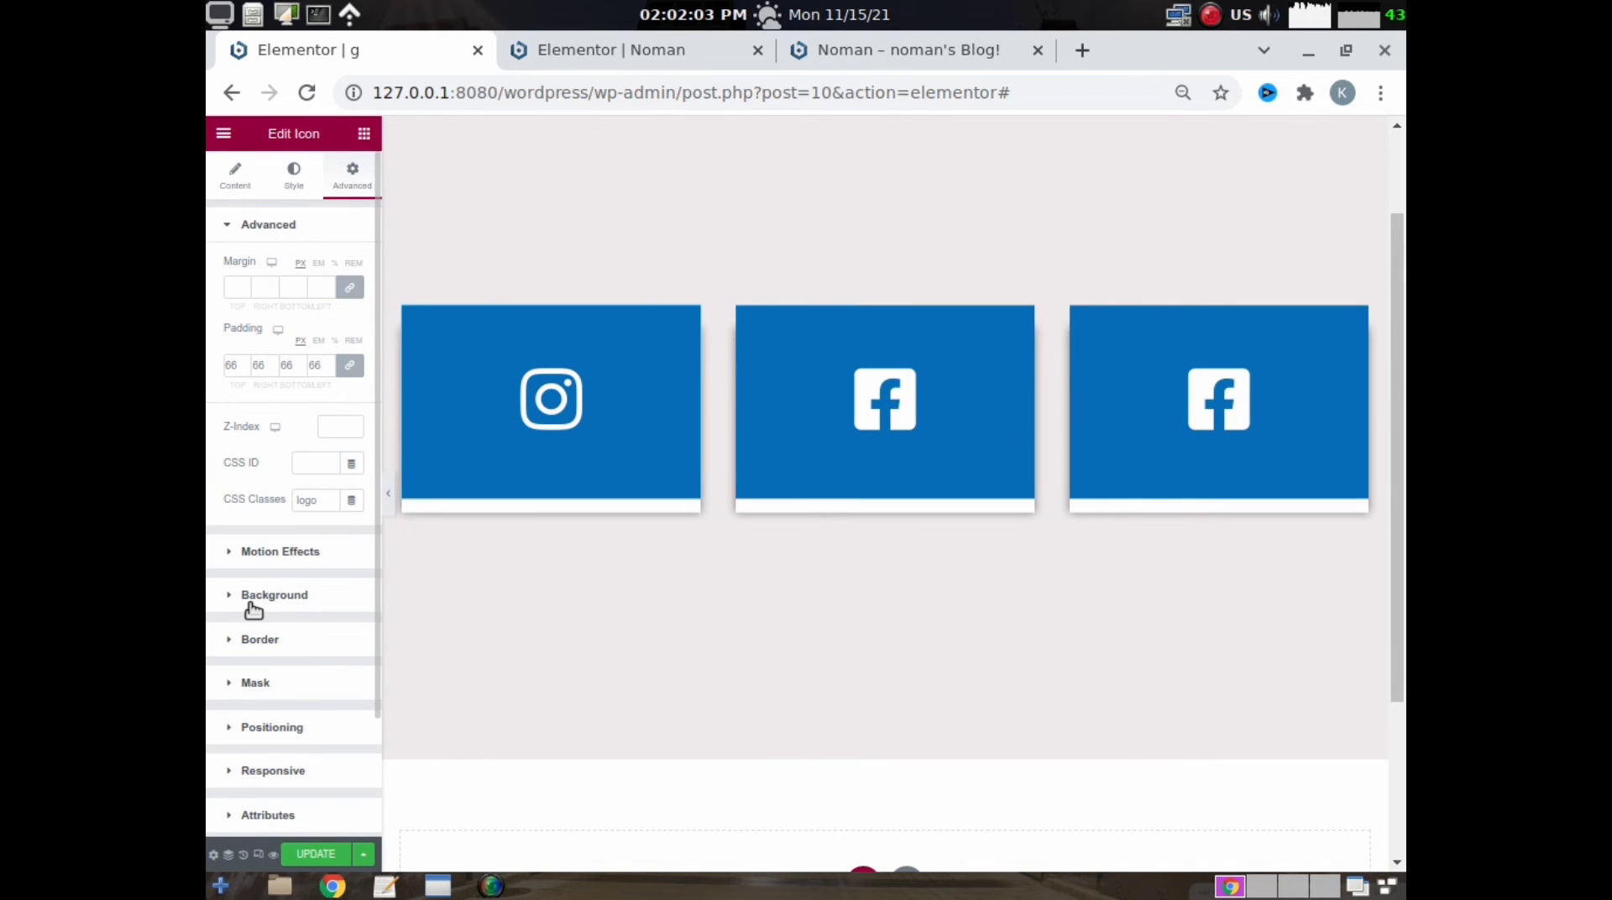
left_click(274, 594)
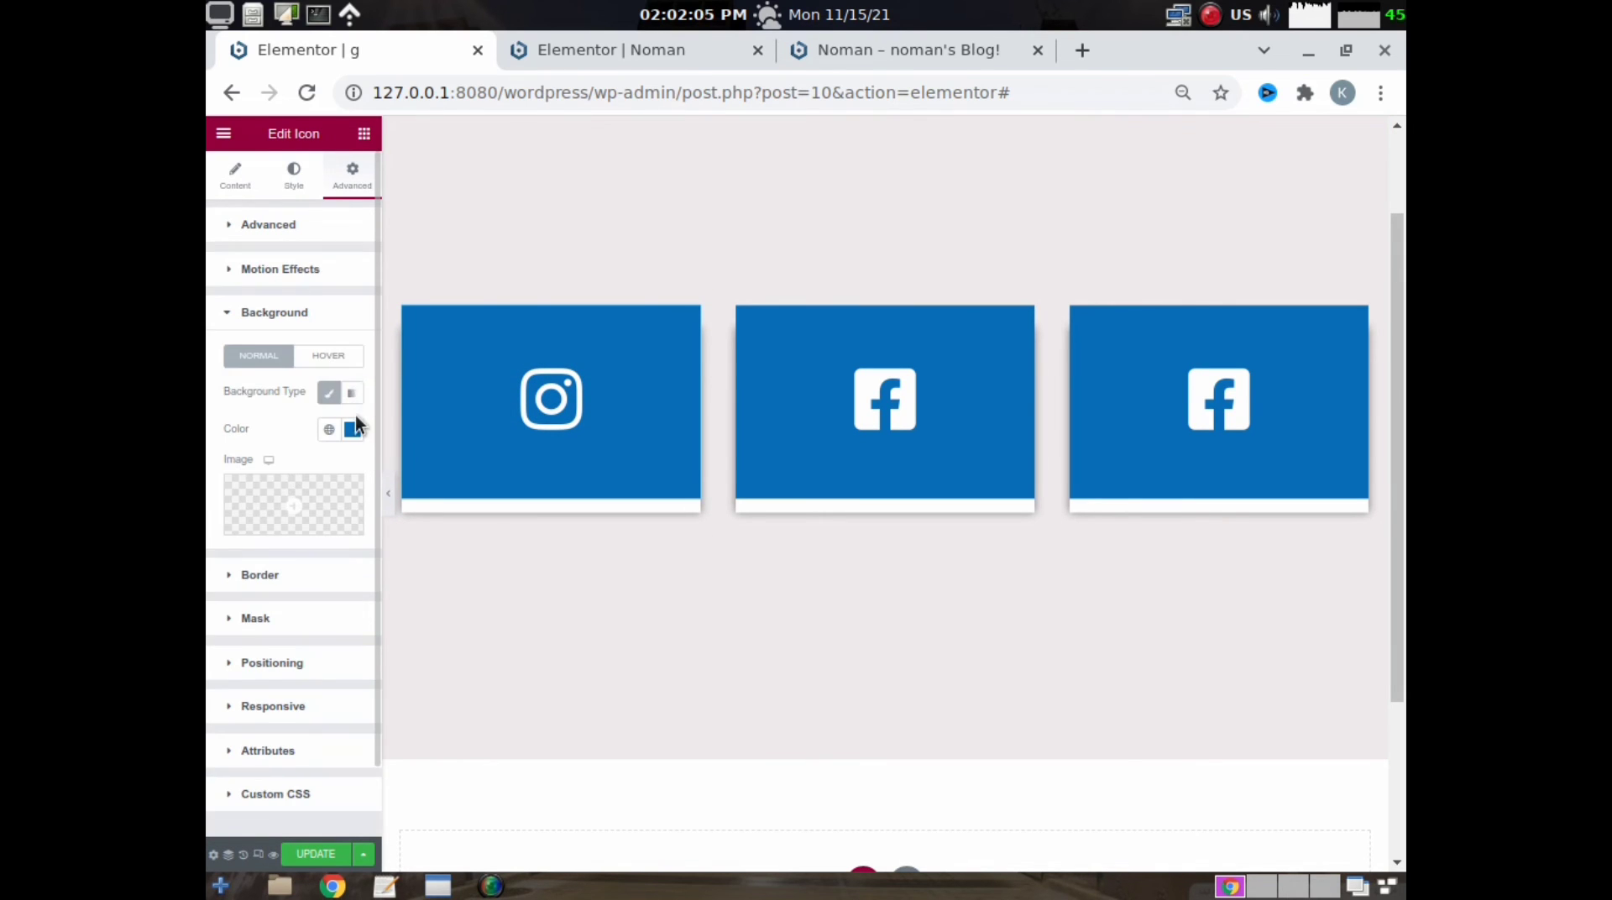
left_click(347, 394)
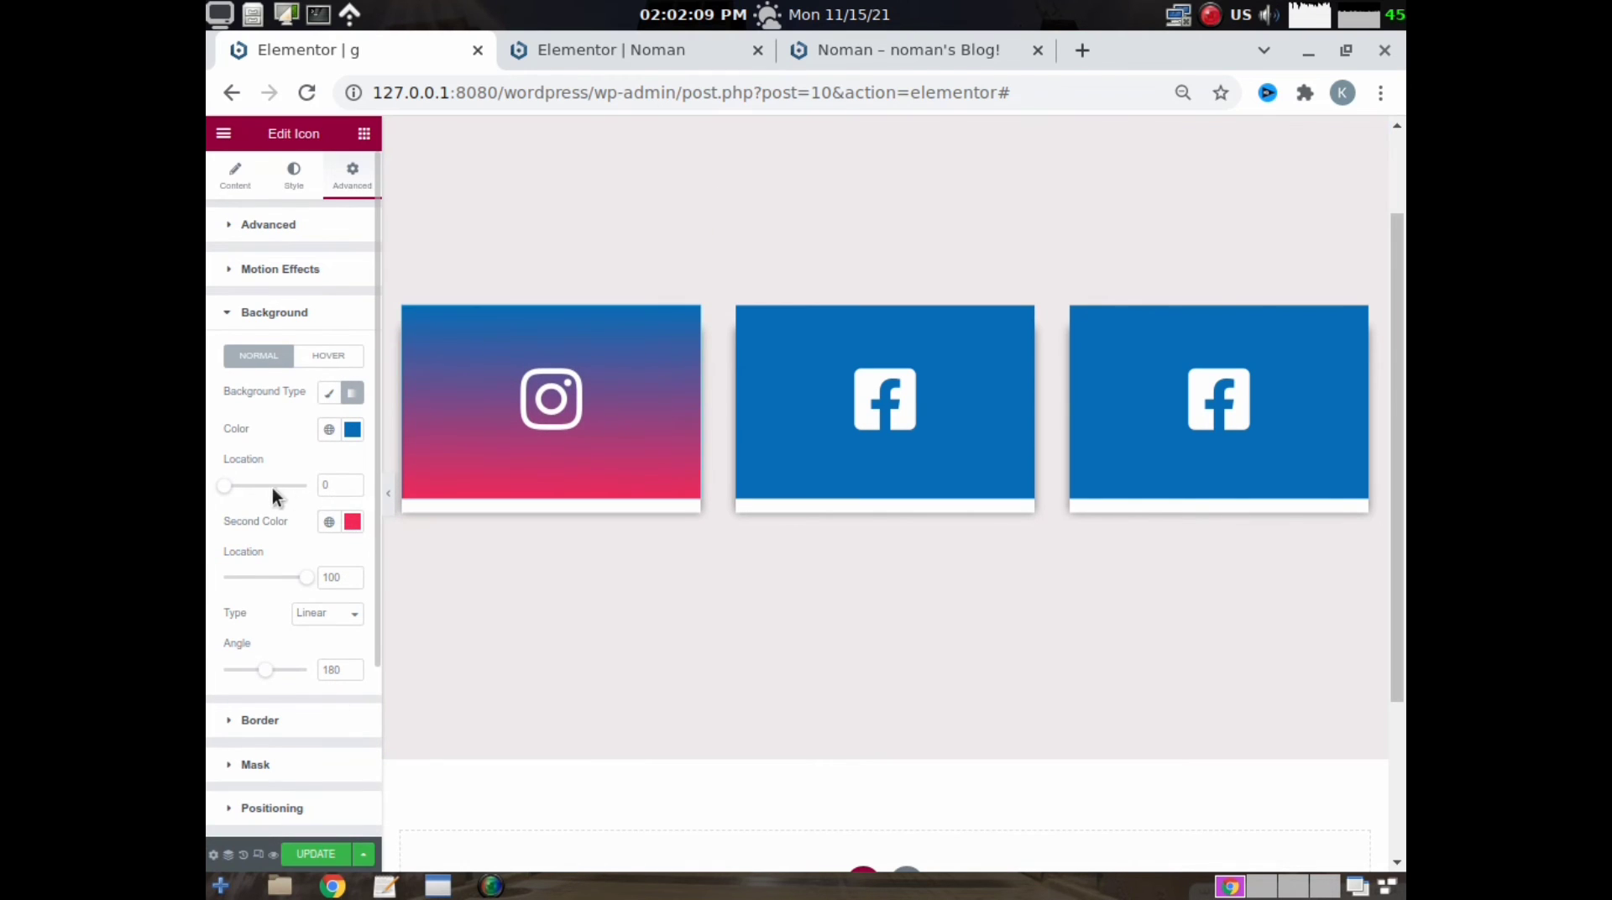
left_click(331, 613)
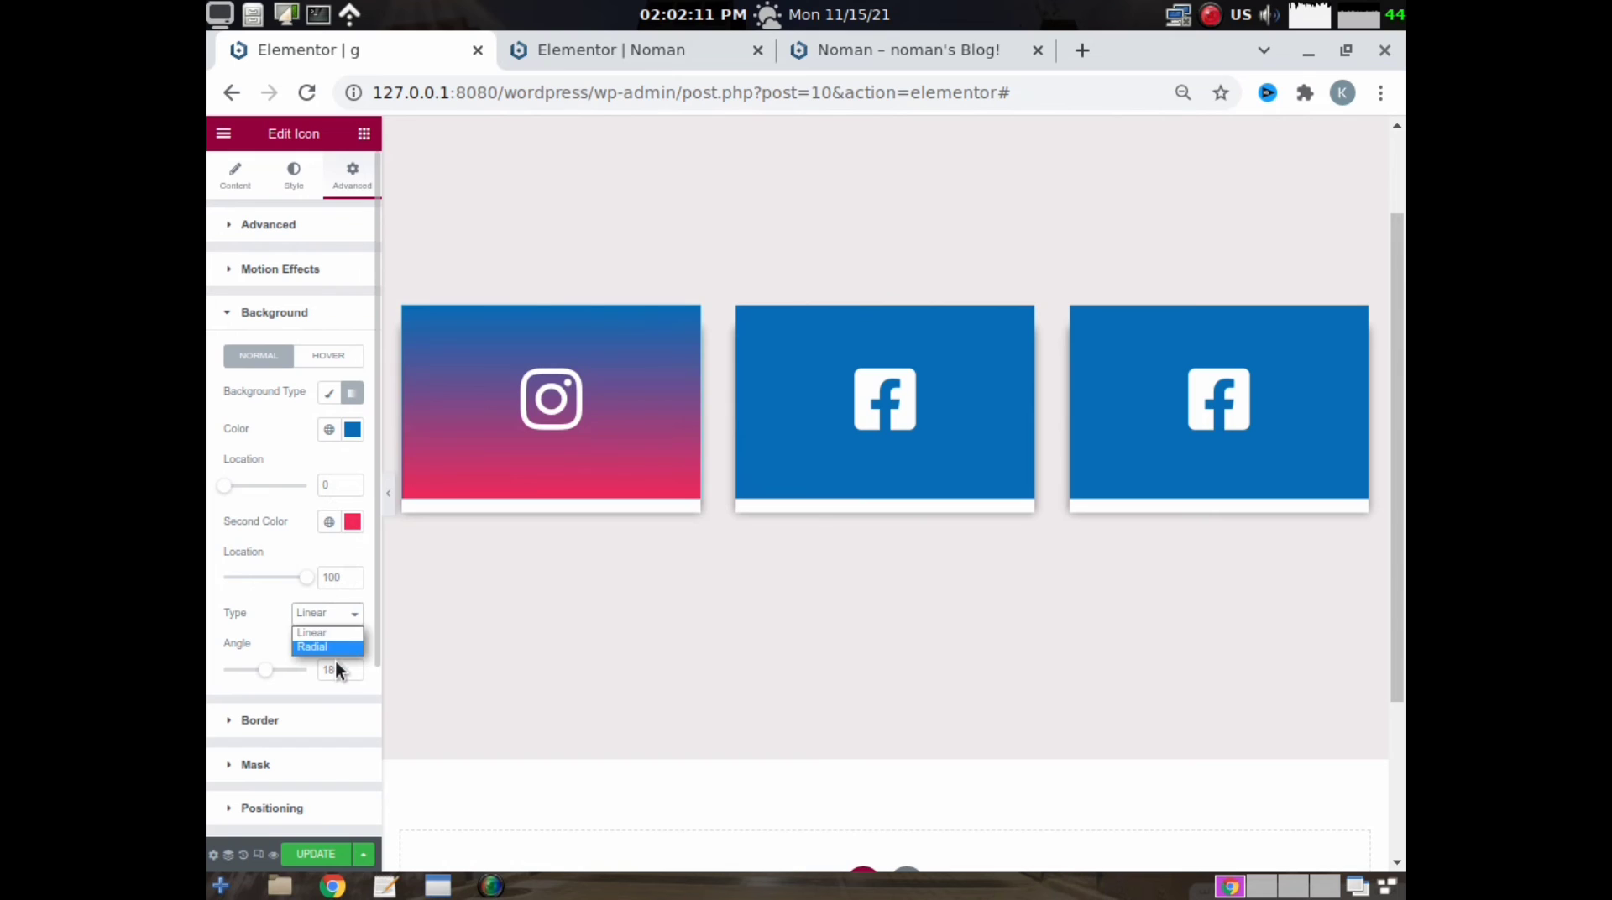
left_click(329, 645)
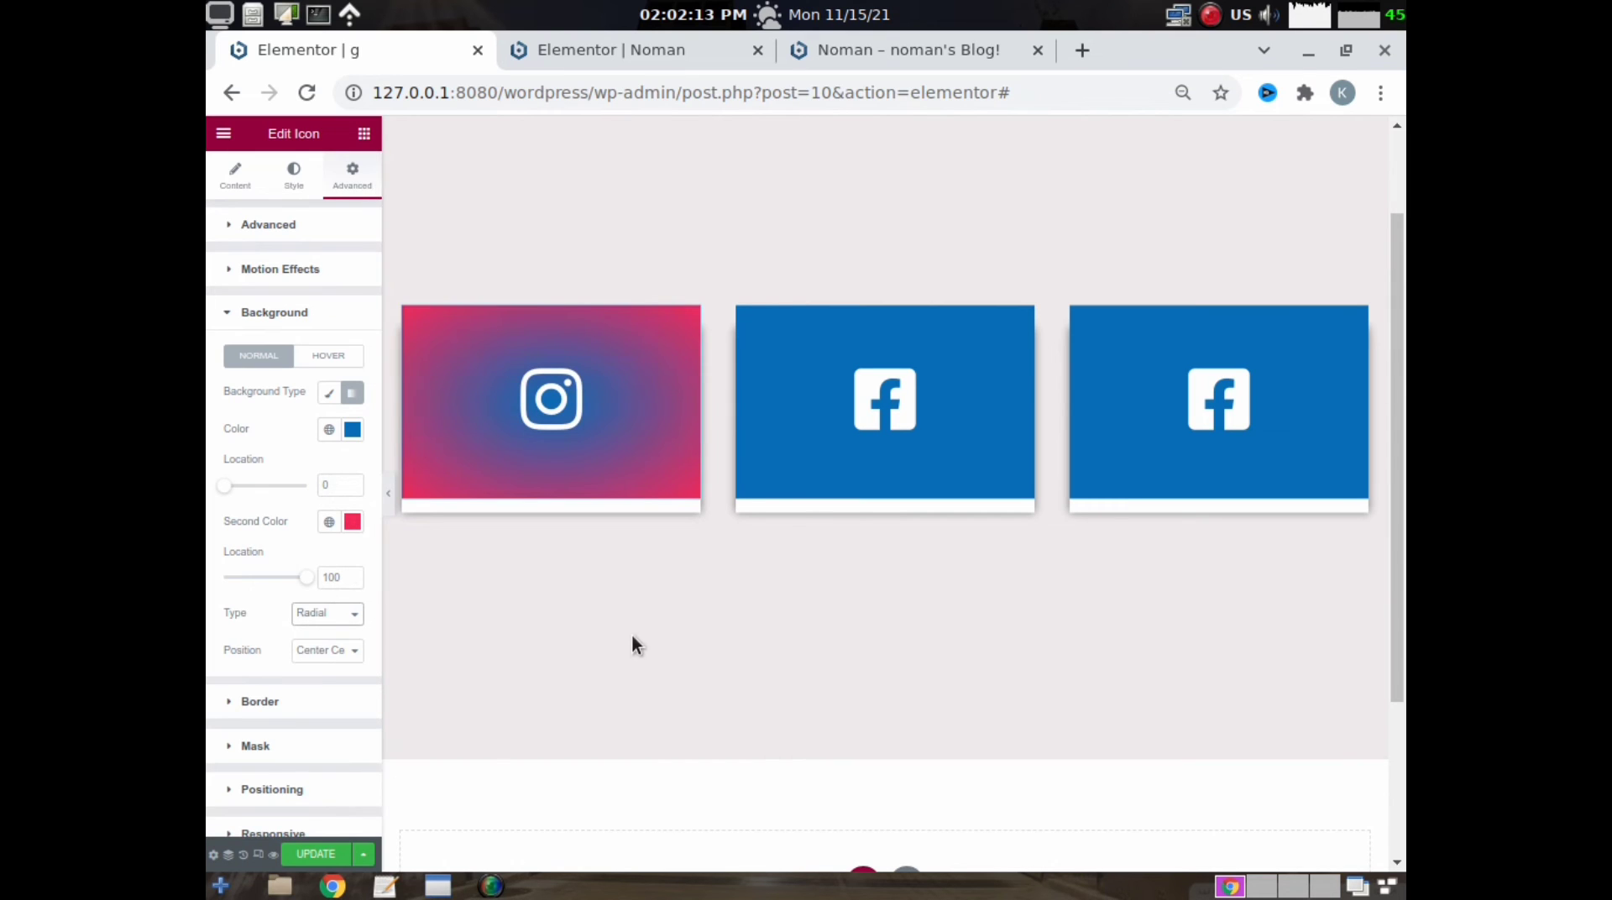
- Replace the third card's Facebook icon with the round WhatsApp icon from the icon library
left_click(1222, 445)
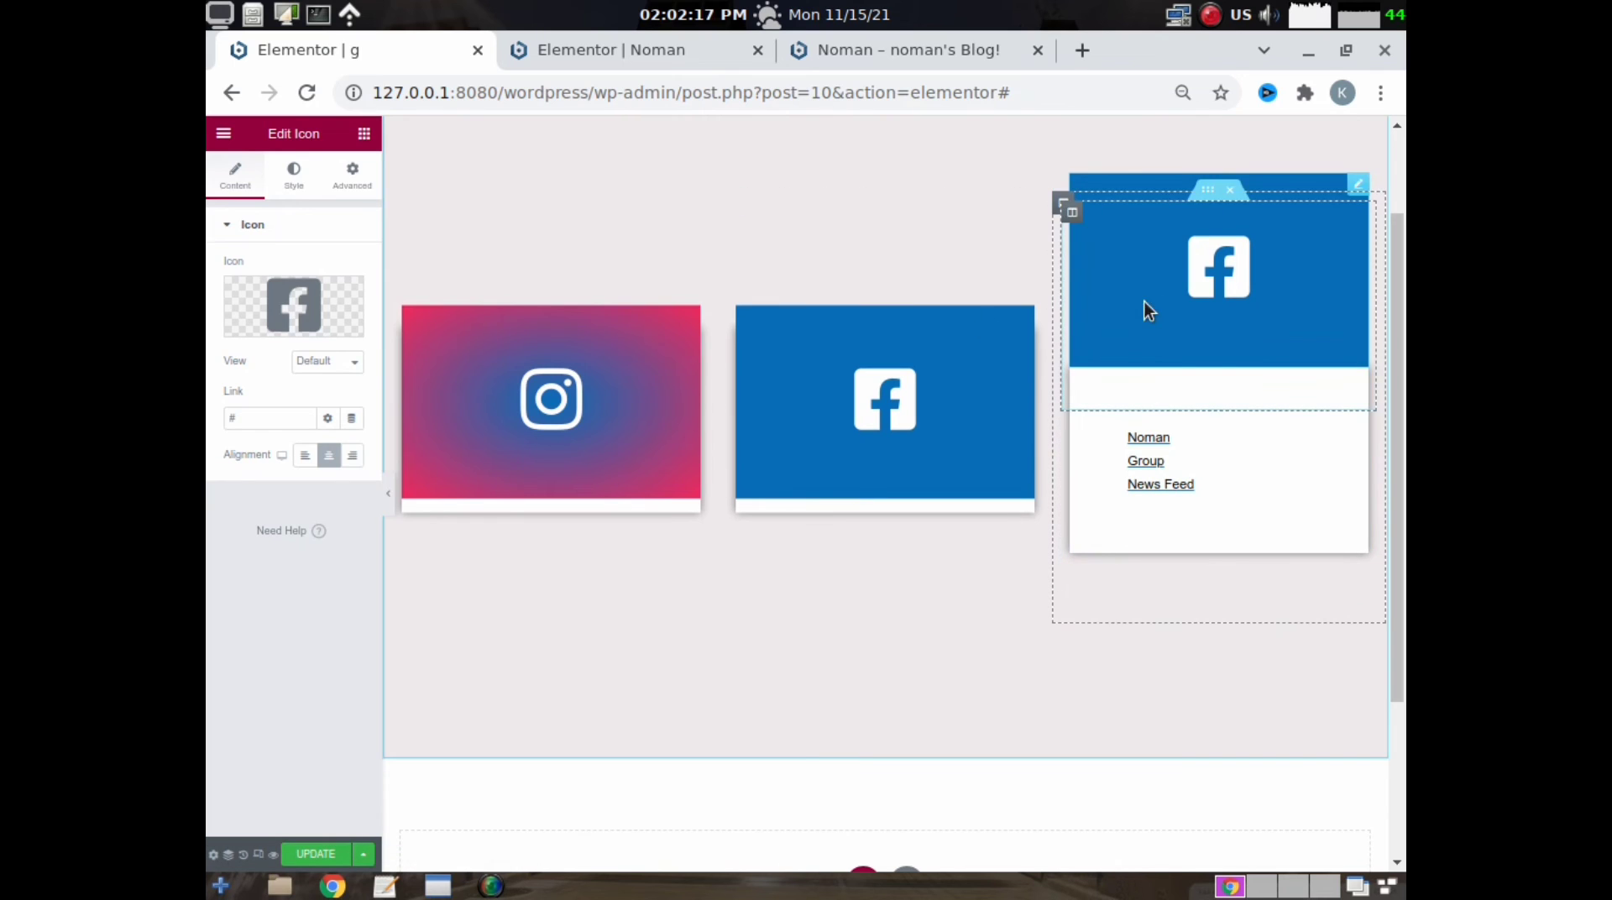
left_click(267, 325)
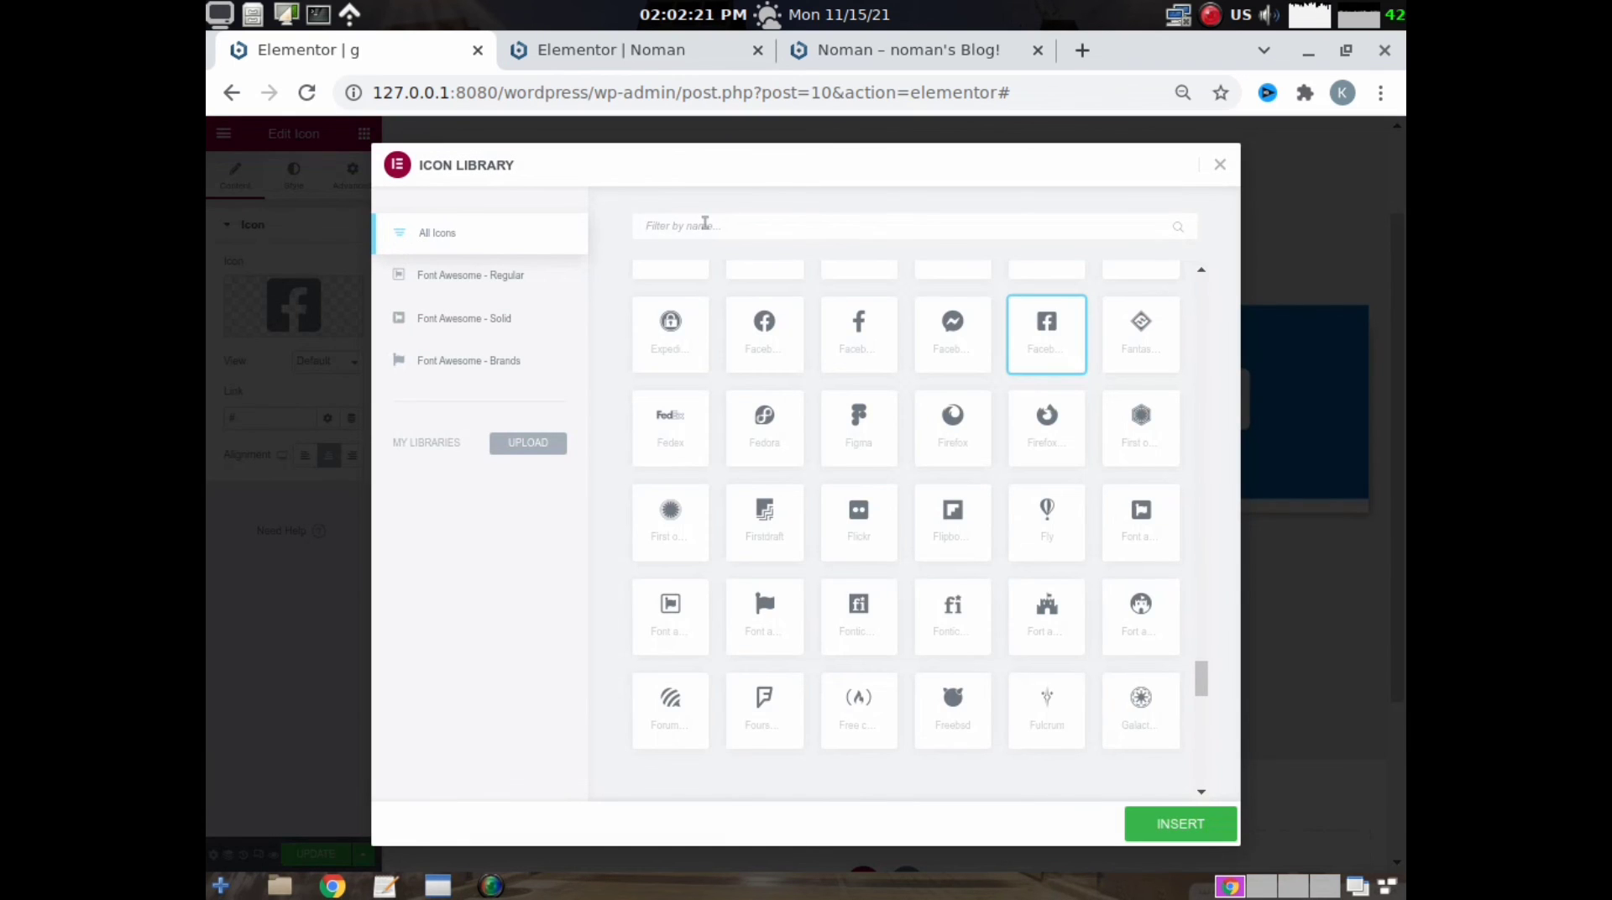
left_click(704, 225)
type("what")
left_click(673, 327)
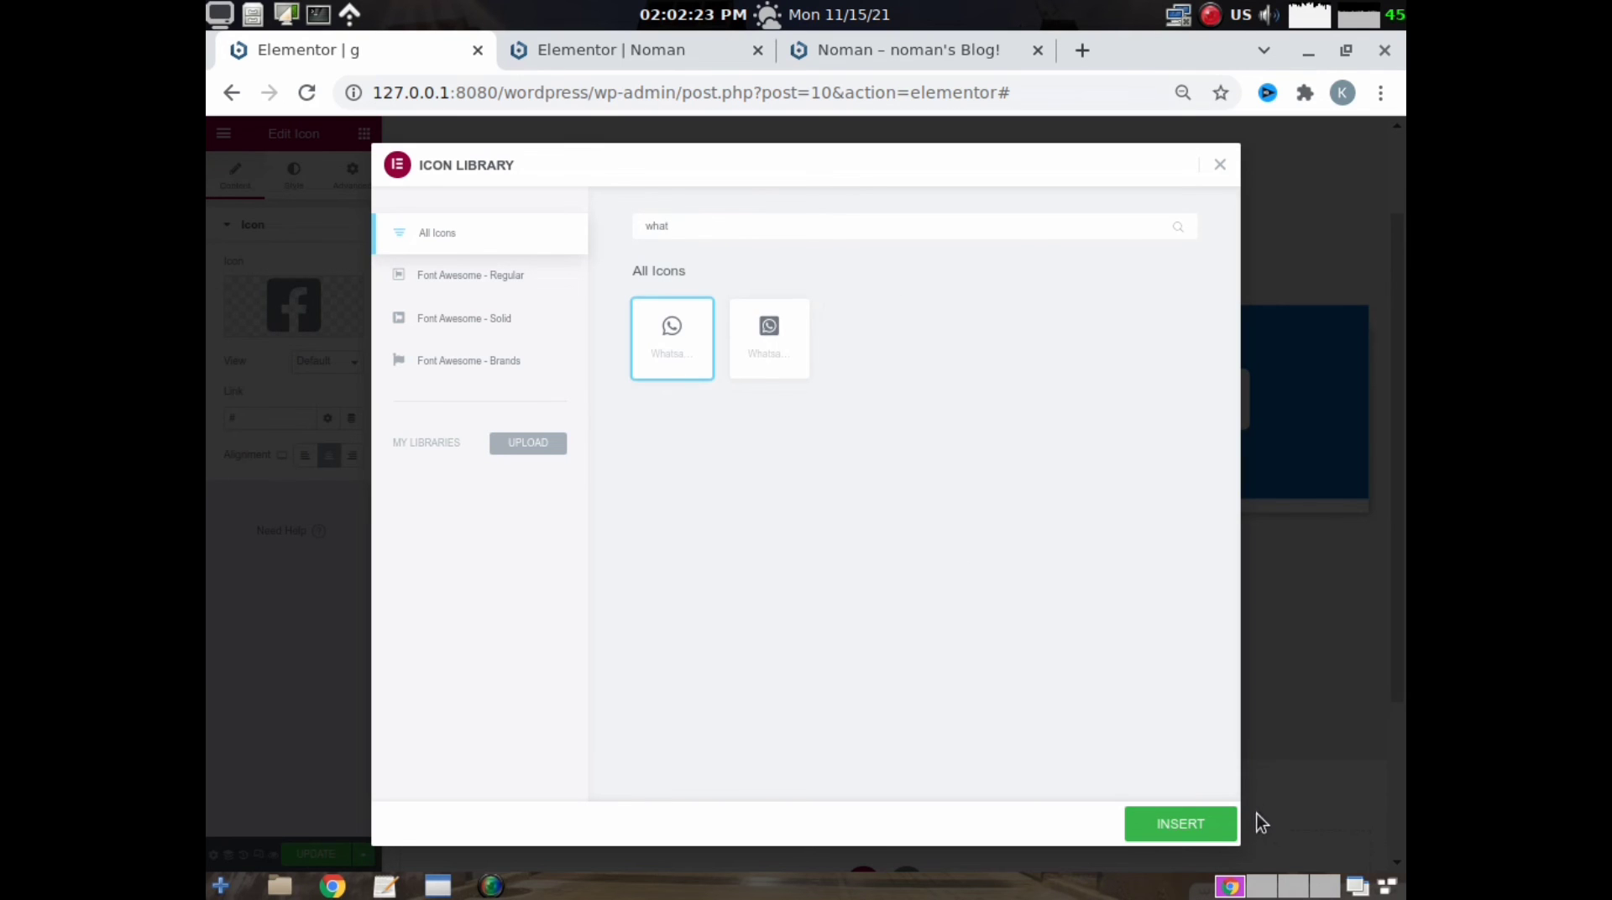
left_click(1175, 819)
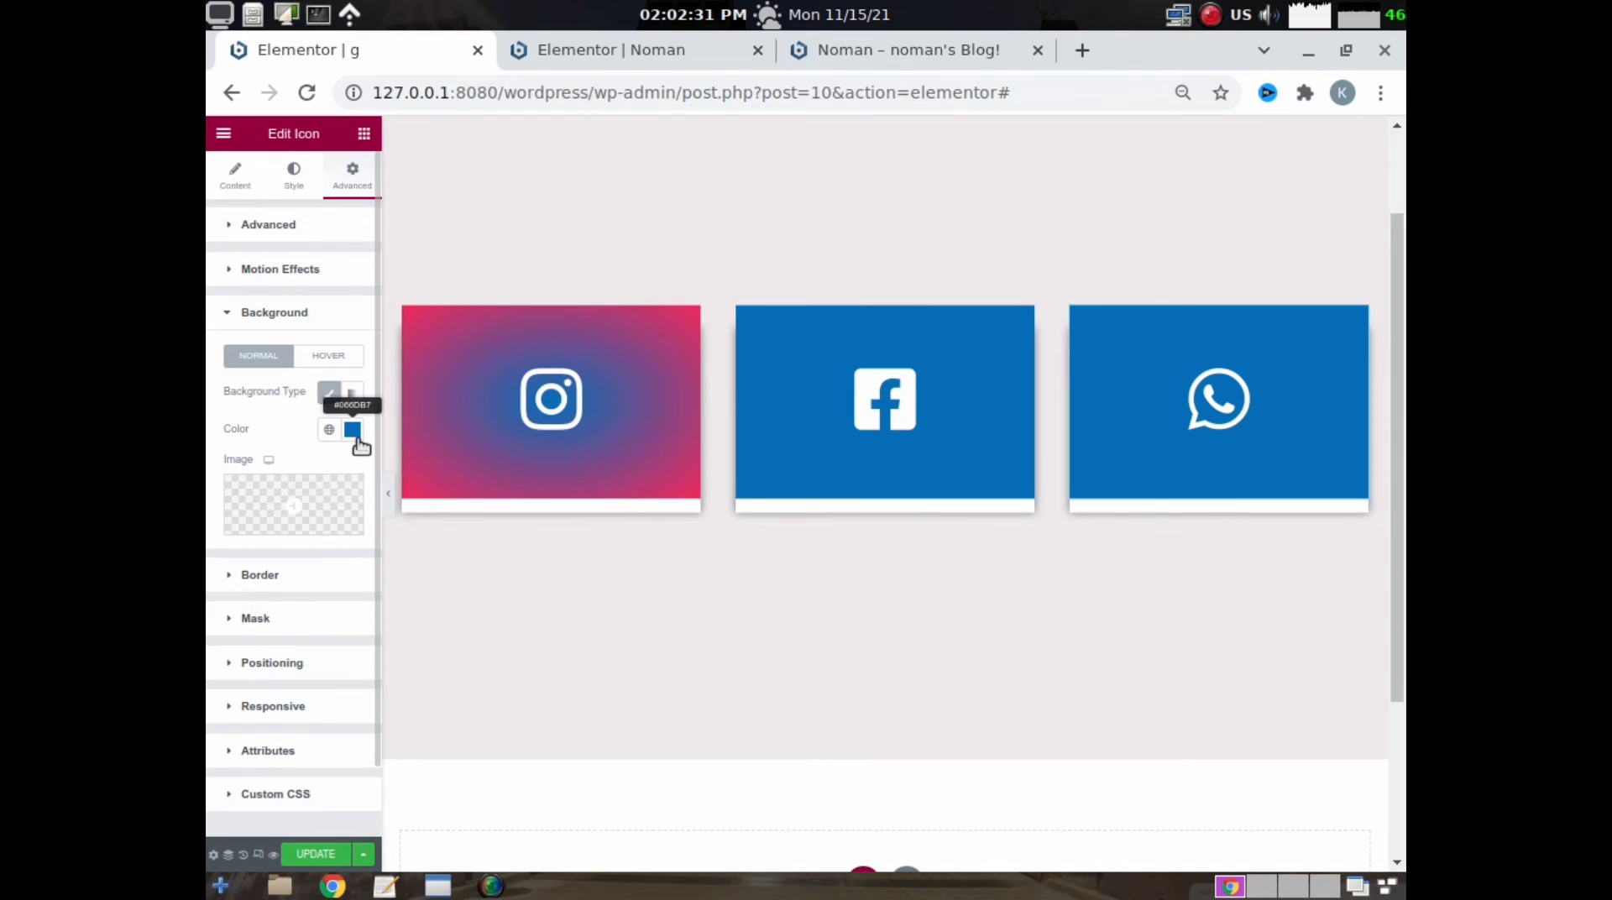
- Set the WhatsApp icon's background colour to the green #25AA49
left_click(353, 430)
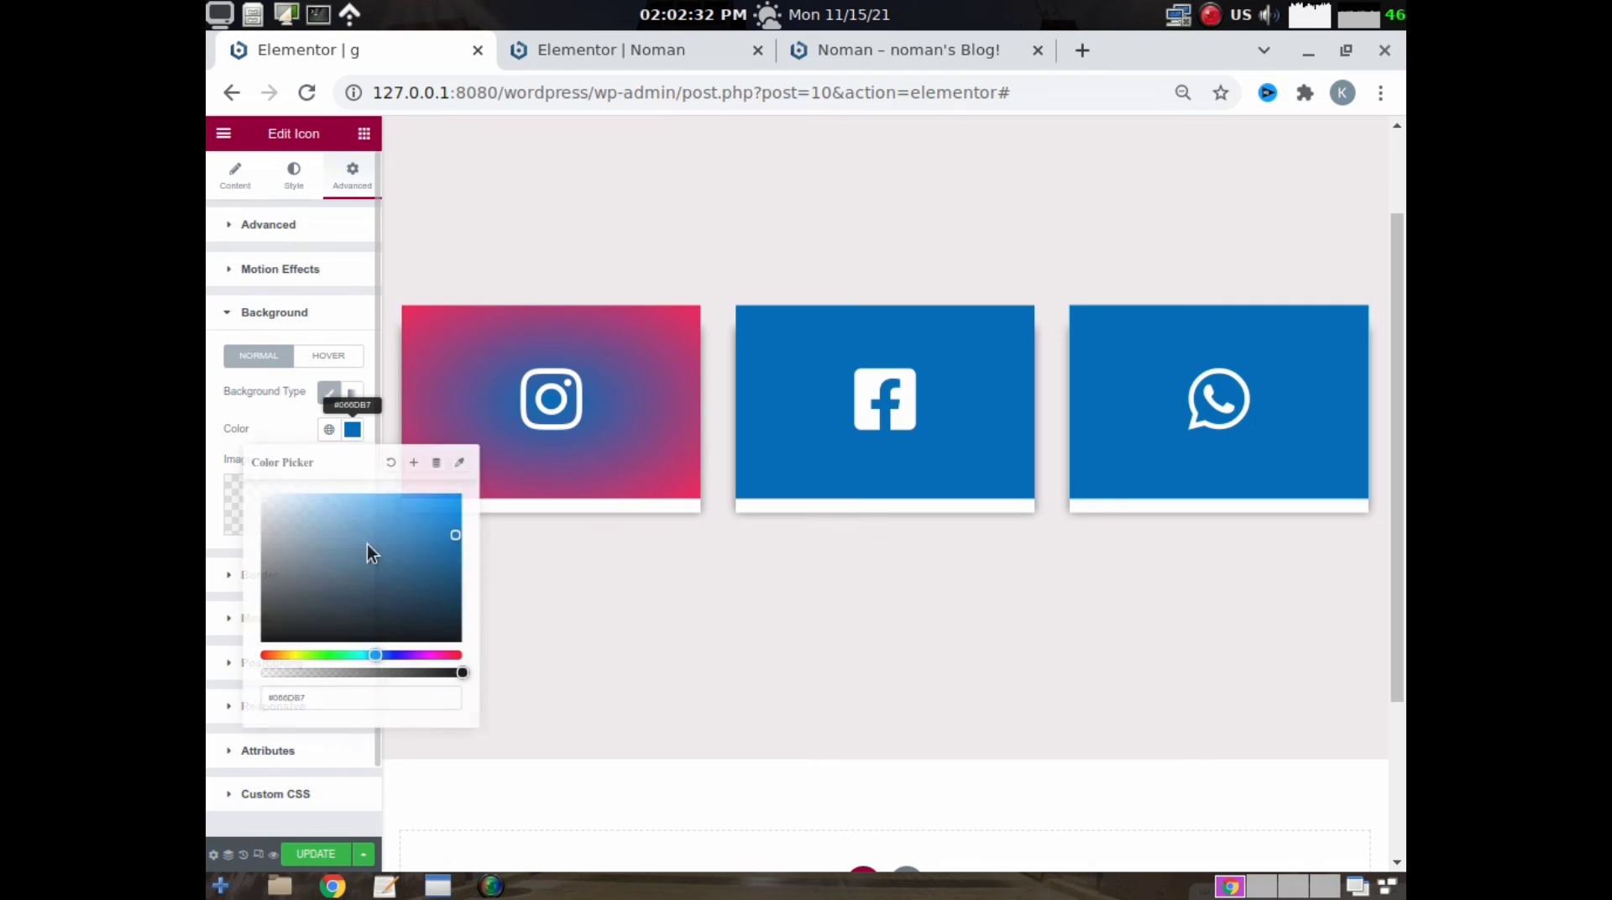
left_click(339, 655)
left_click(425, 531)
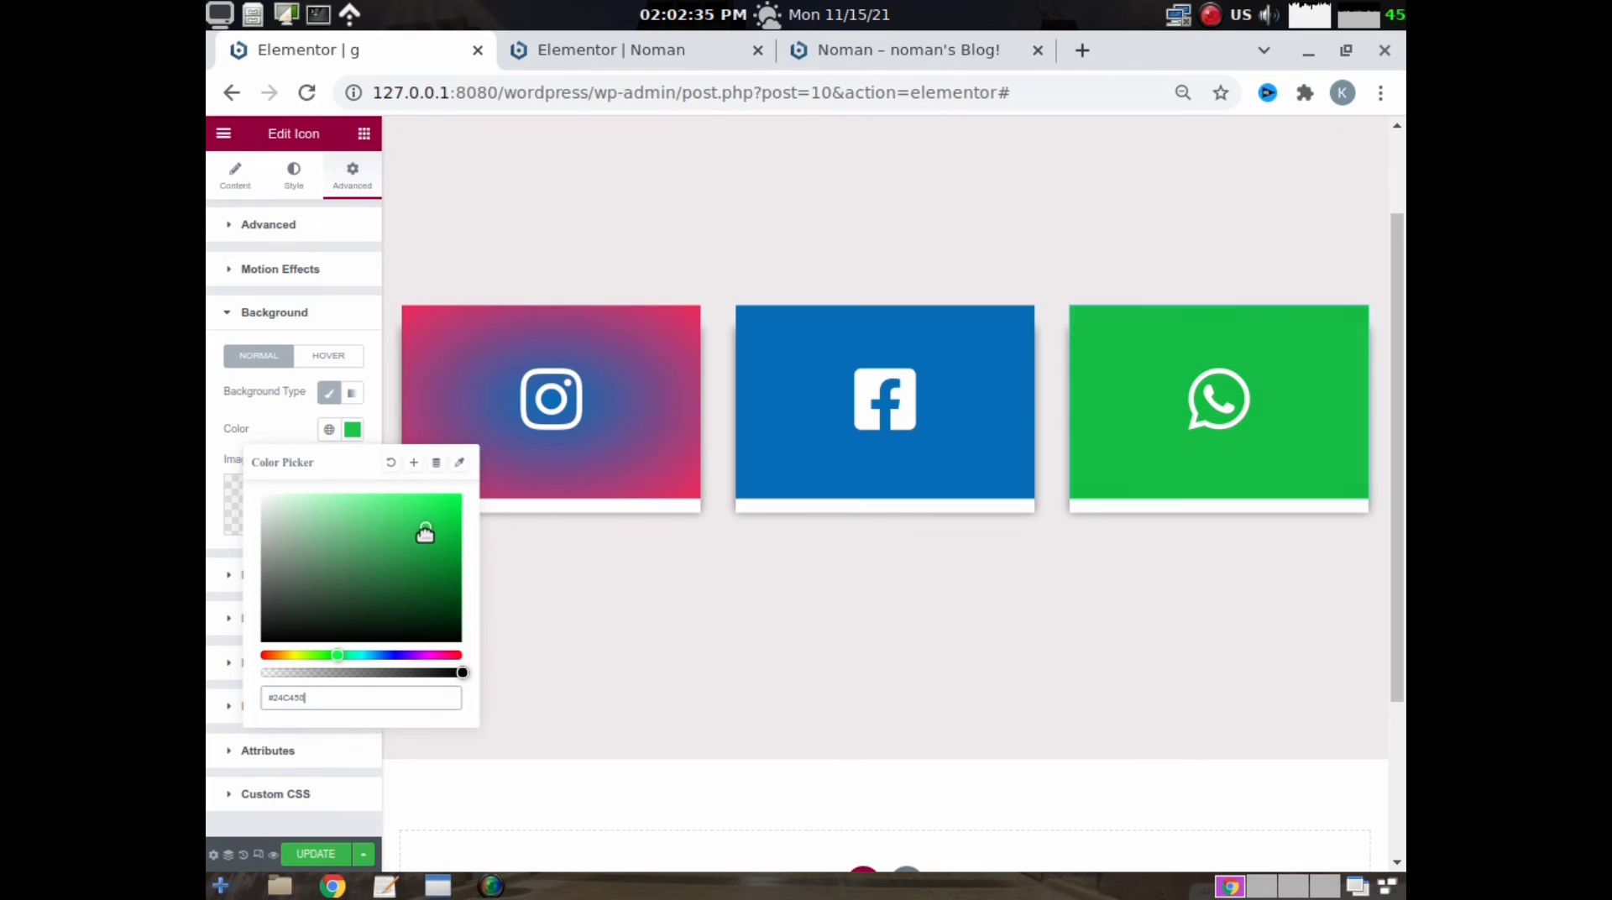
left_click(414, 569)
left_click_drag(416, 556, 418, 550)
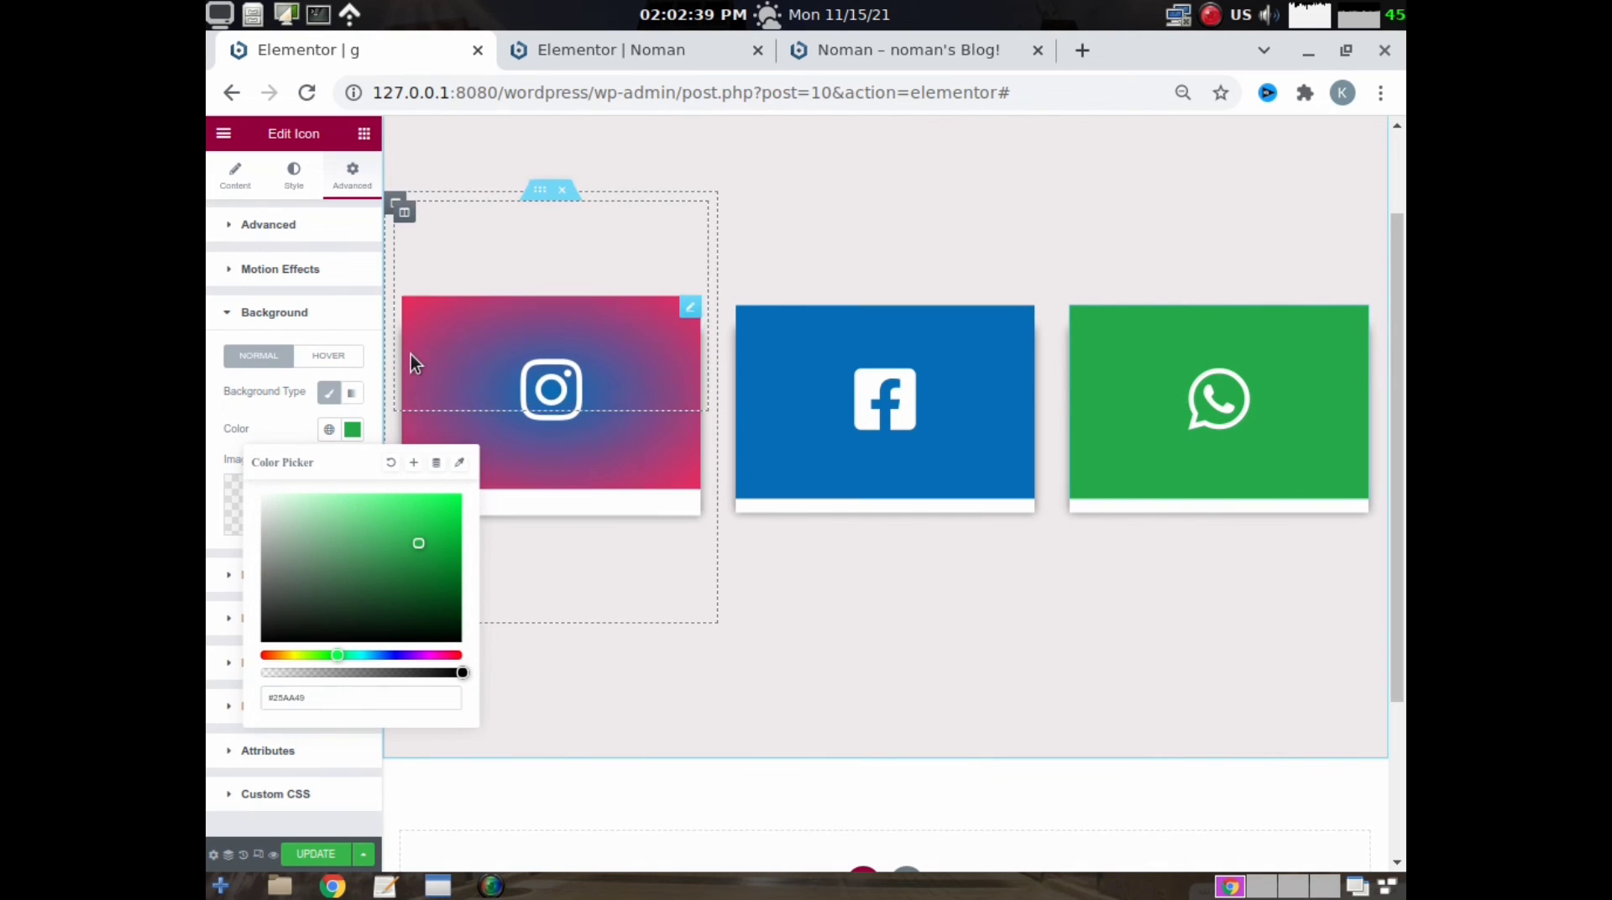
- Clear all the custom CSS from the Instagram card's column
mouse_move(403, 262)
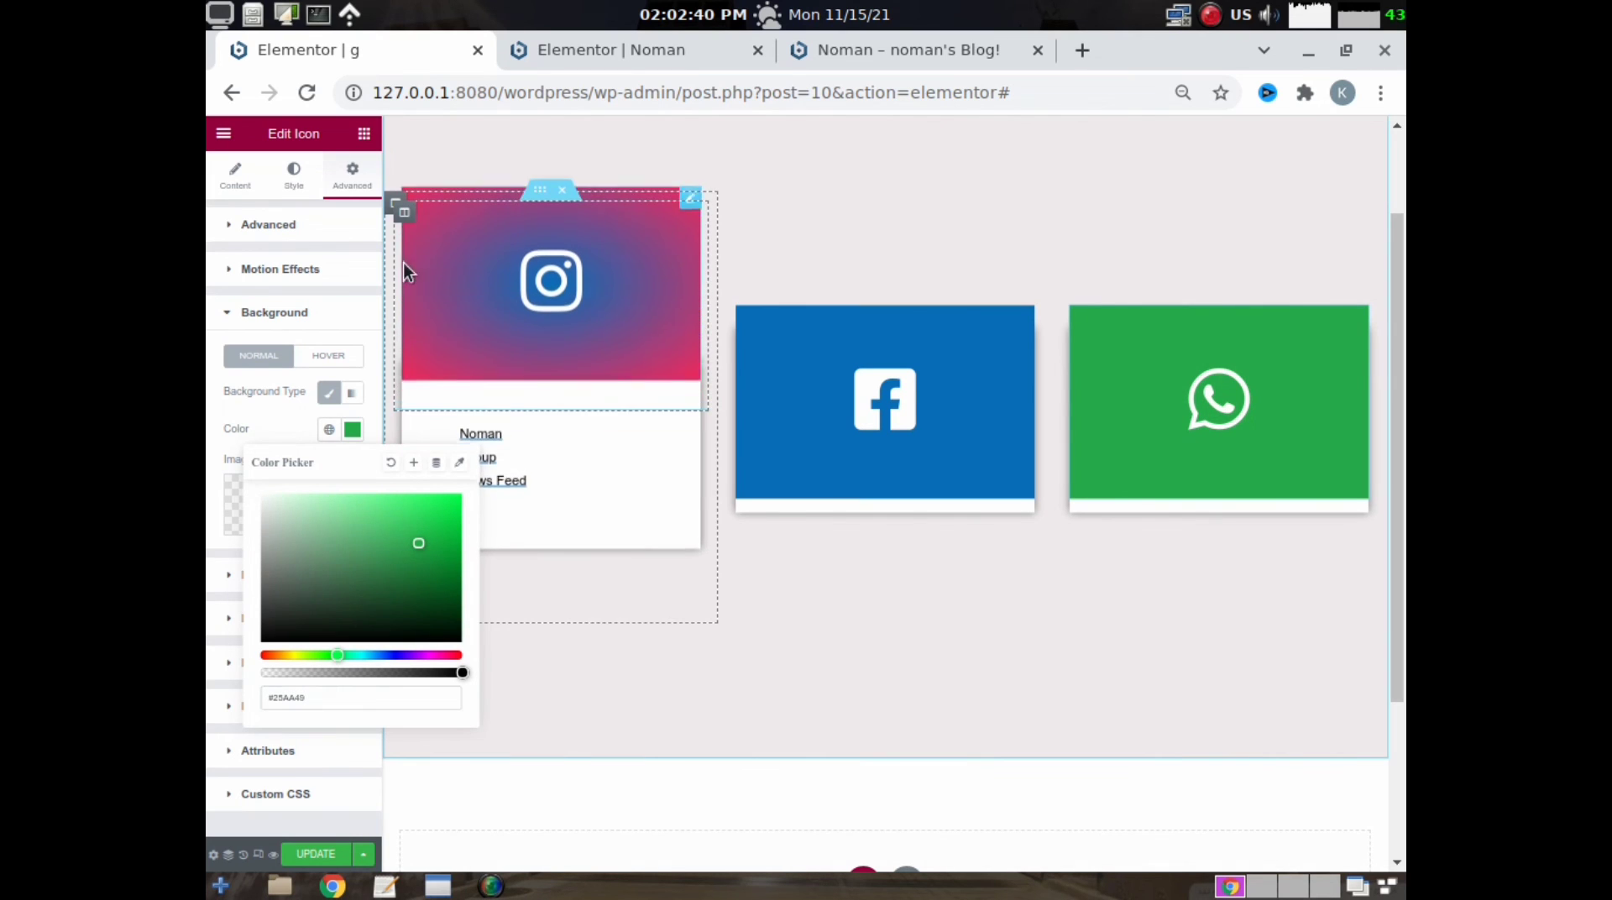
left_click(394, 205)
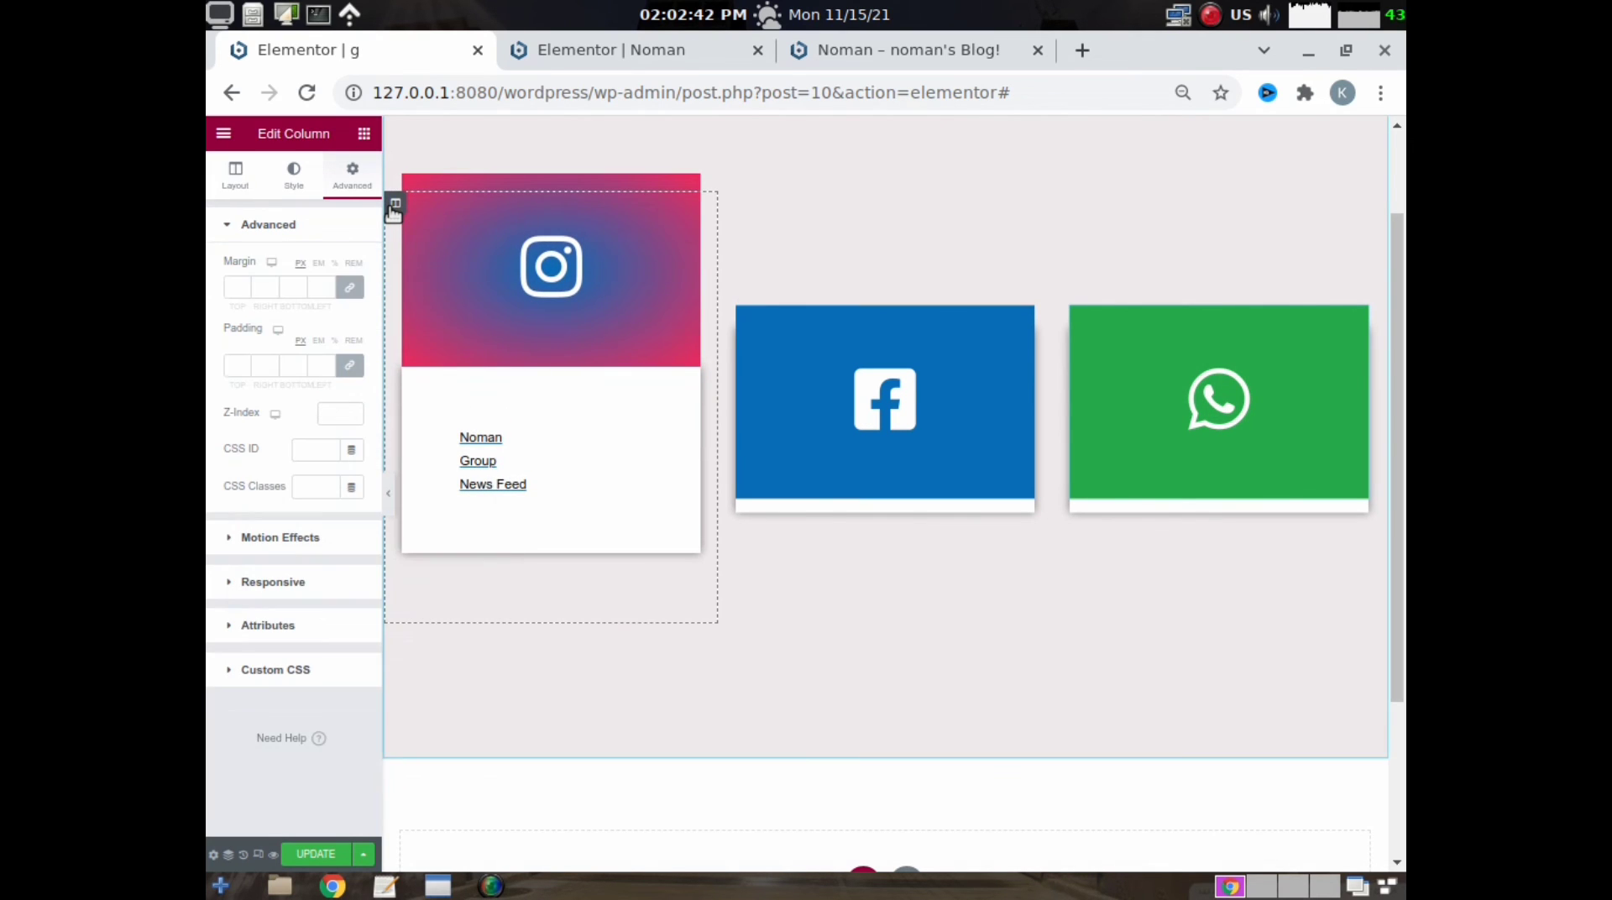
left_click(290, 669)
scroll(320, 588, "down", 5)
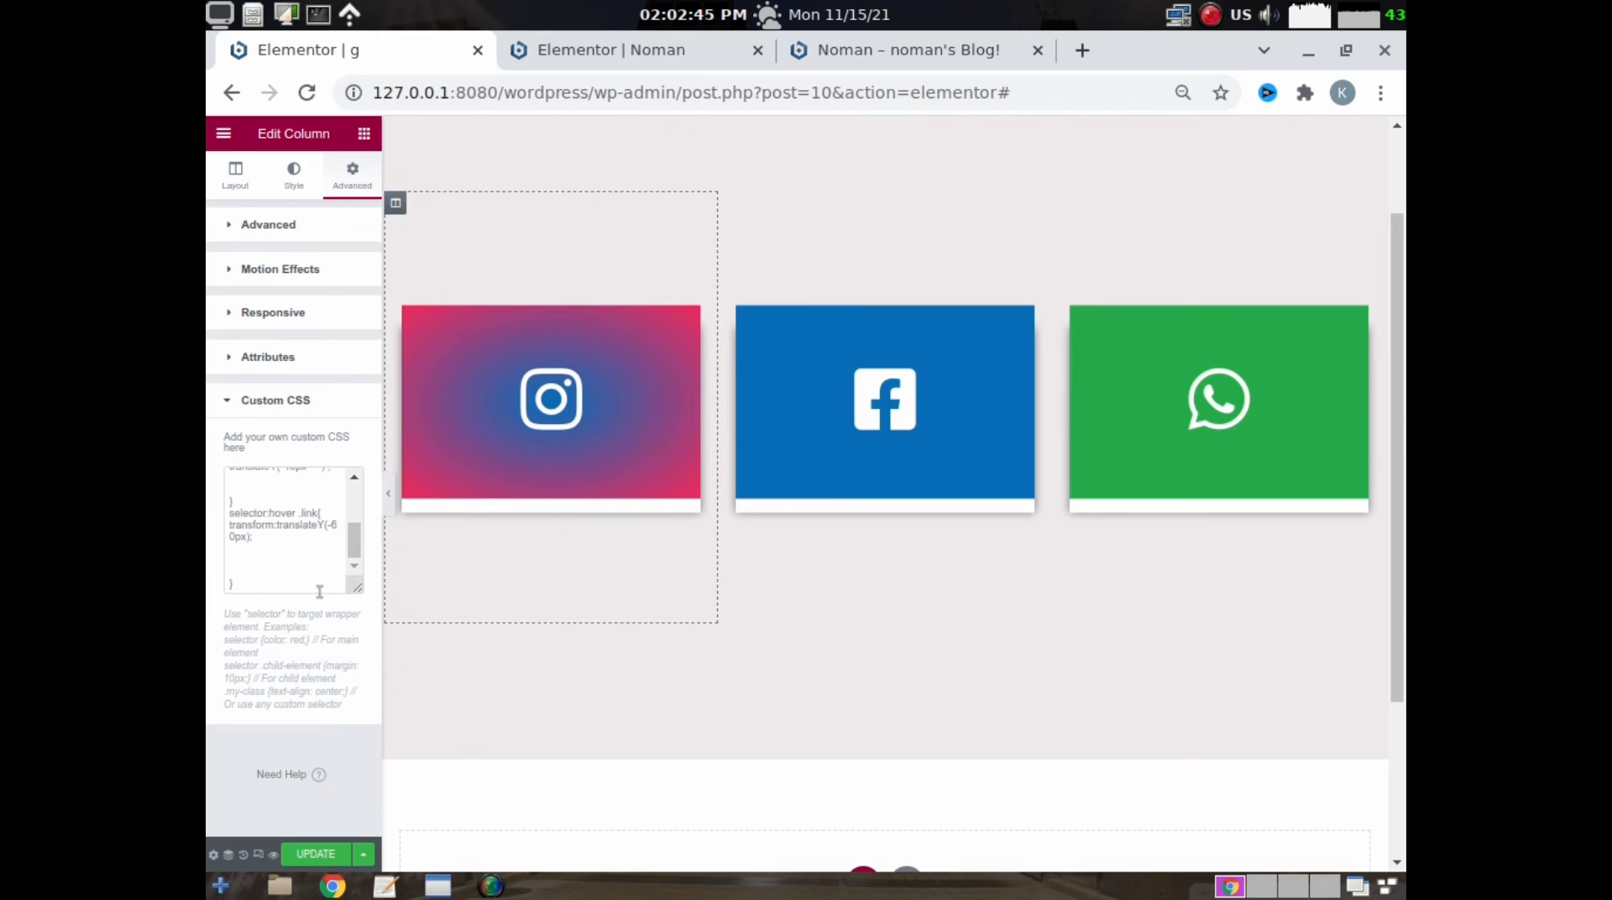
left_click_drag(245, 581, 210, 404)
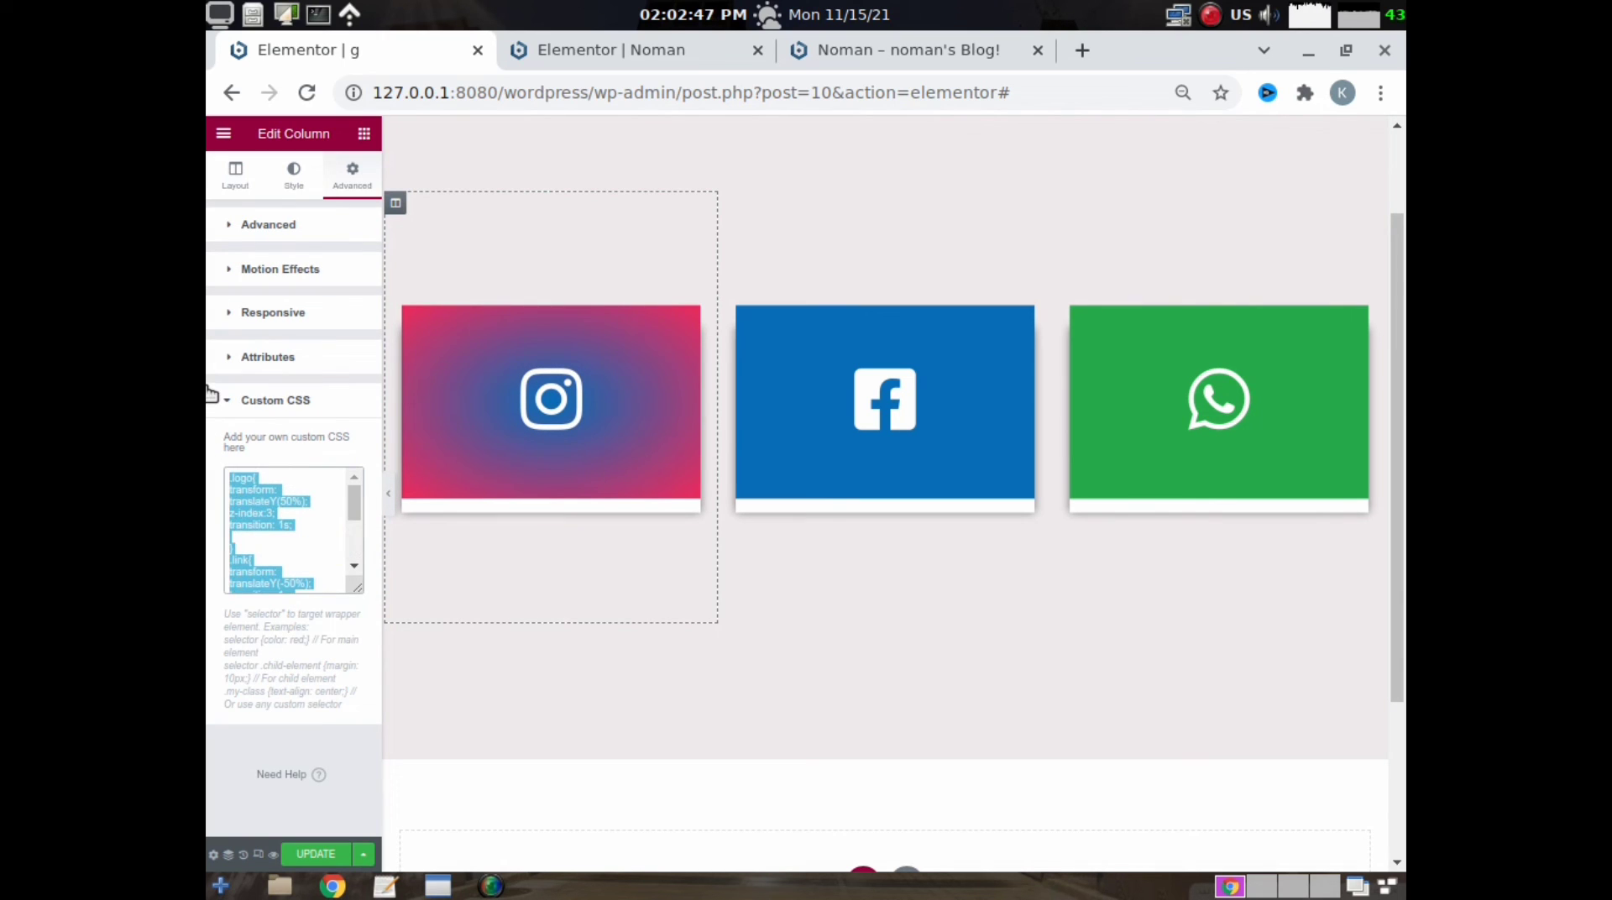
key("BackSpace")
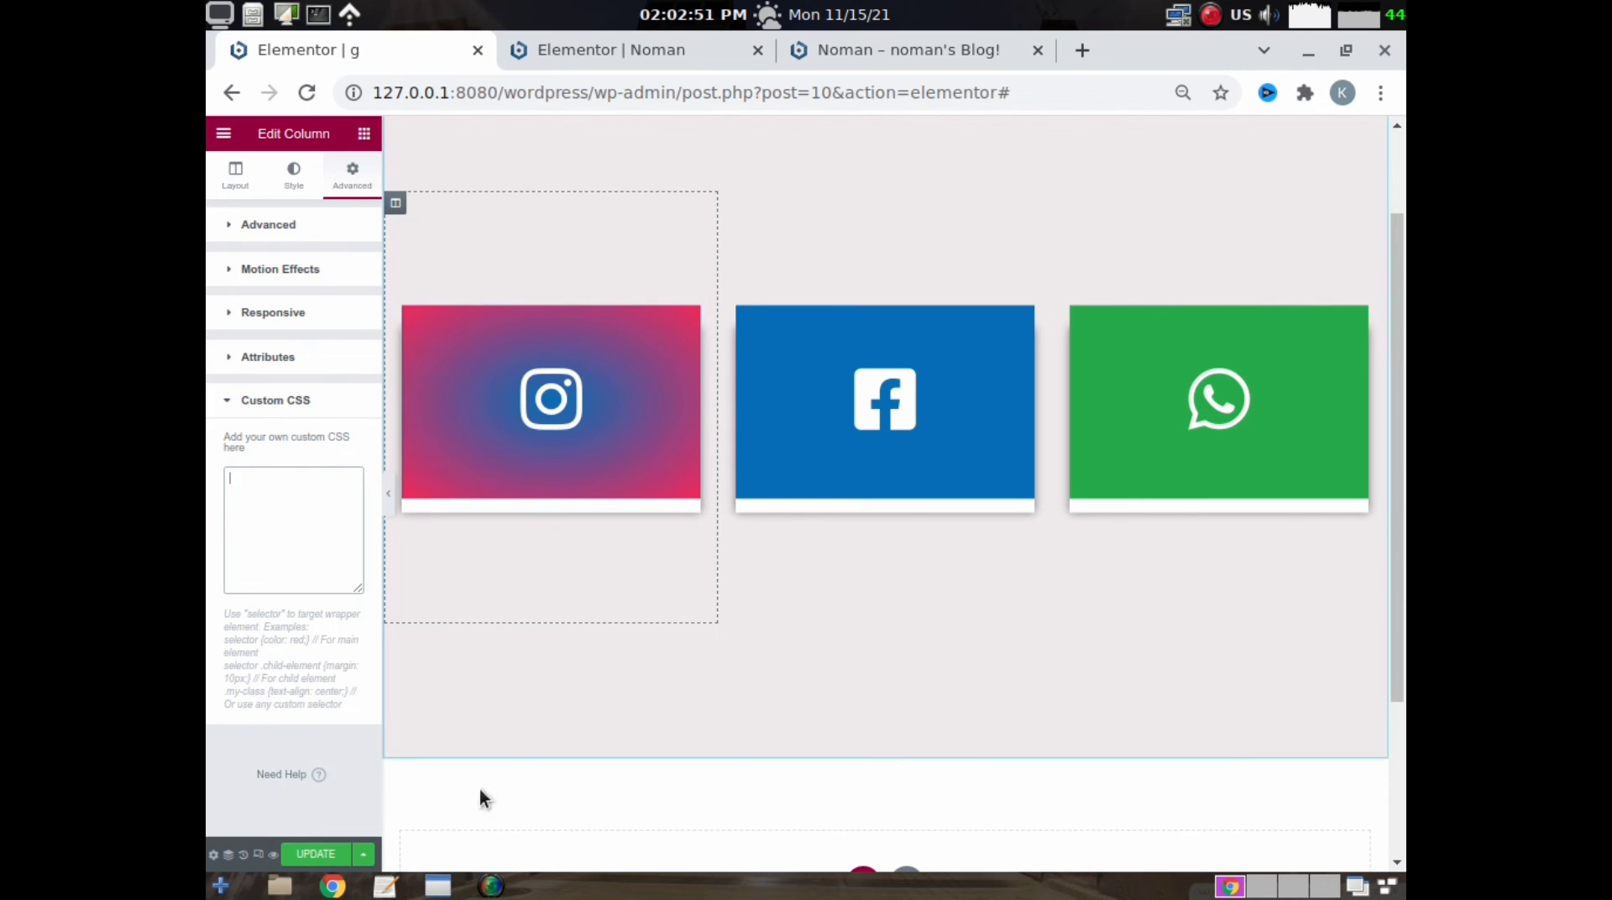
- Try the text-editor CSS with logo hover translateX(-60px) as the Instagram column's custom CSS, and clear it again
left_click(382, 886)
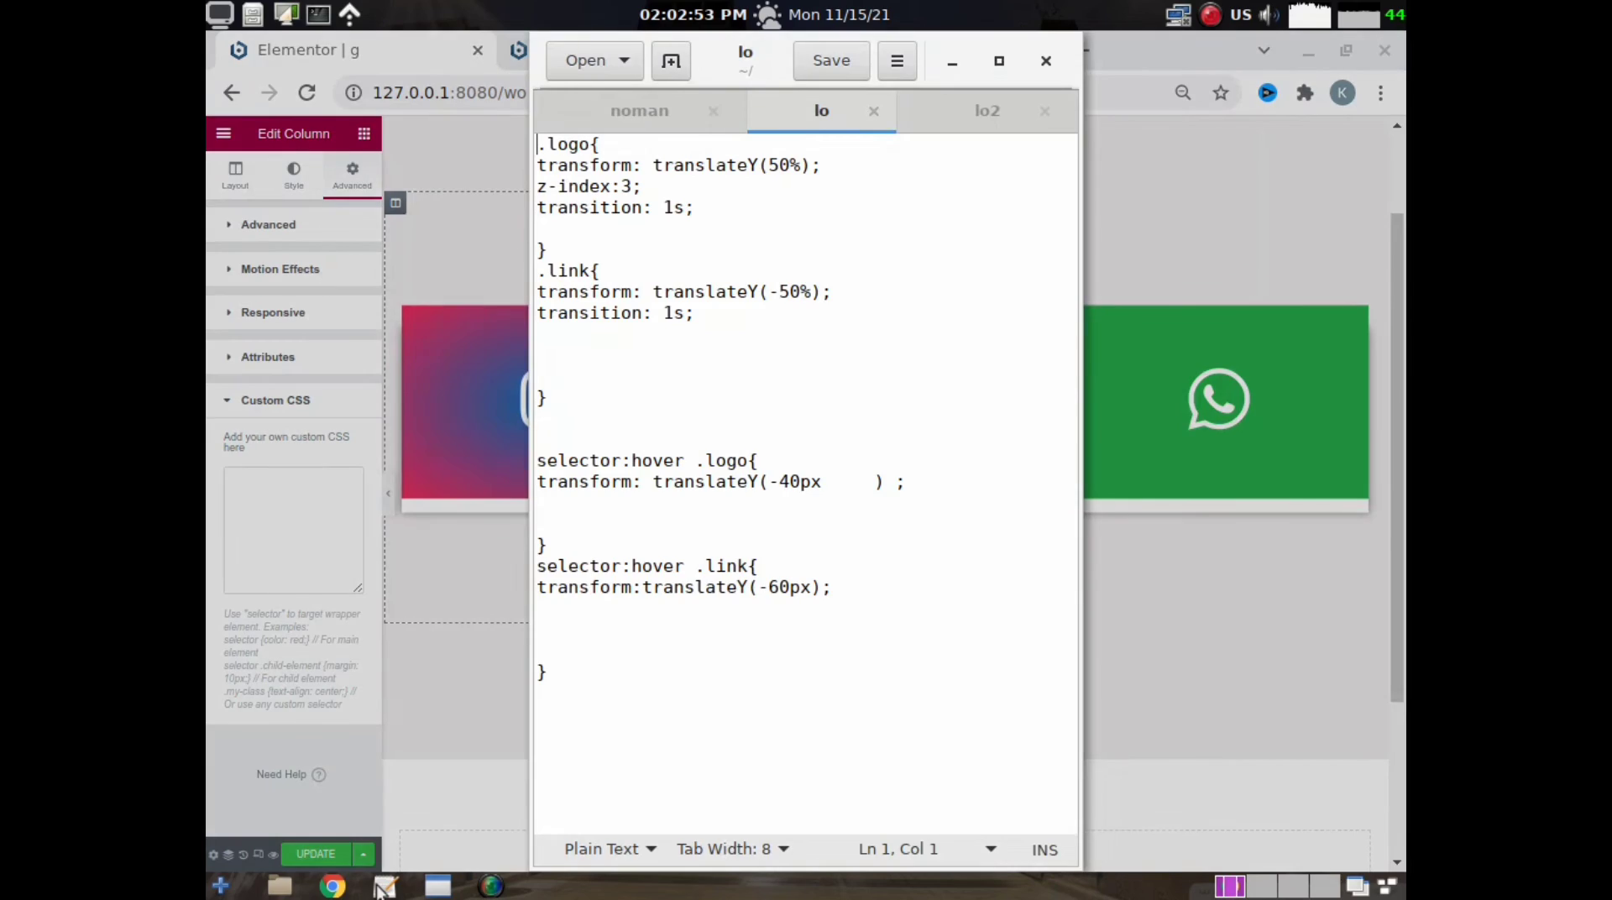
left_click(621, 111)
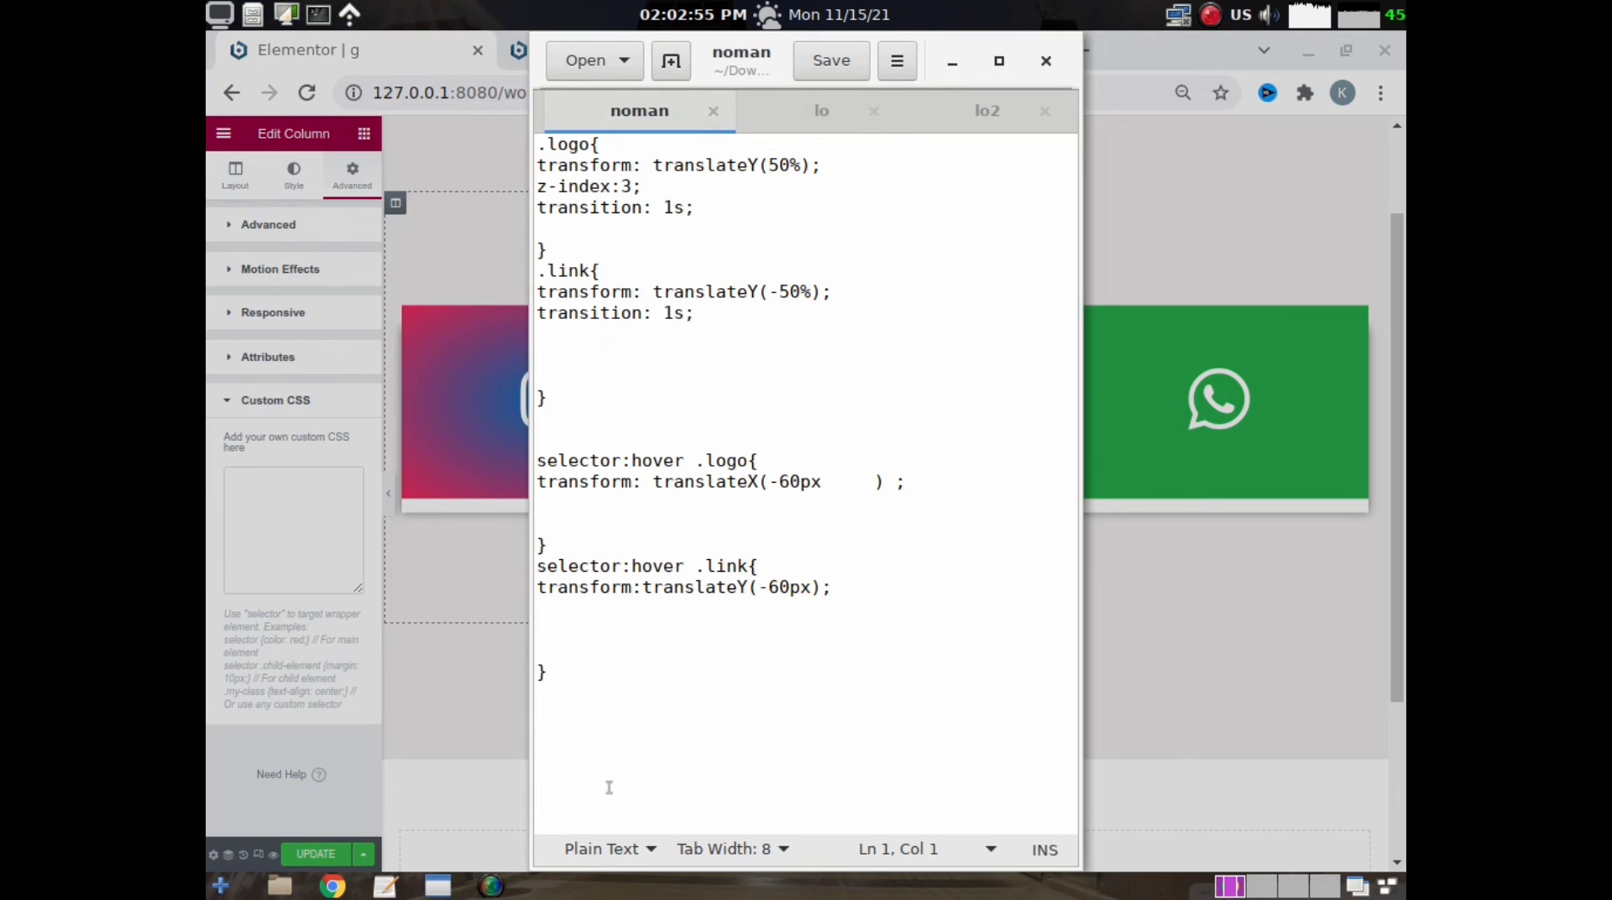
left_click_drag(560, 663, 530, 139)
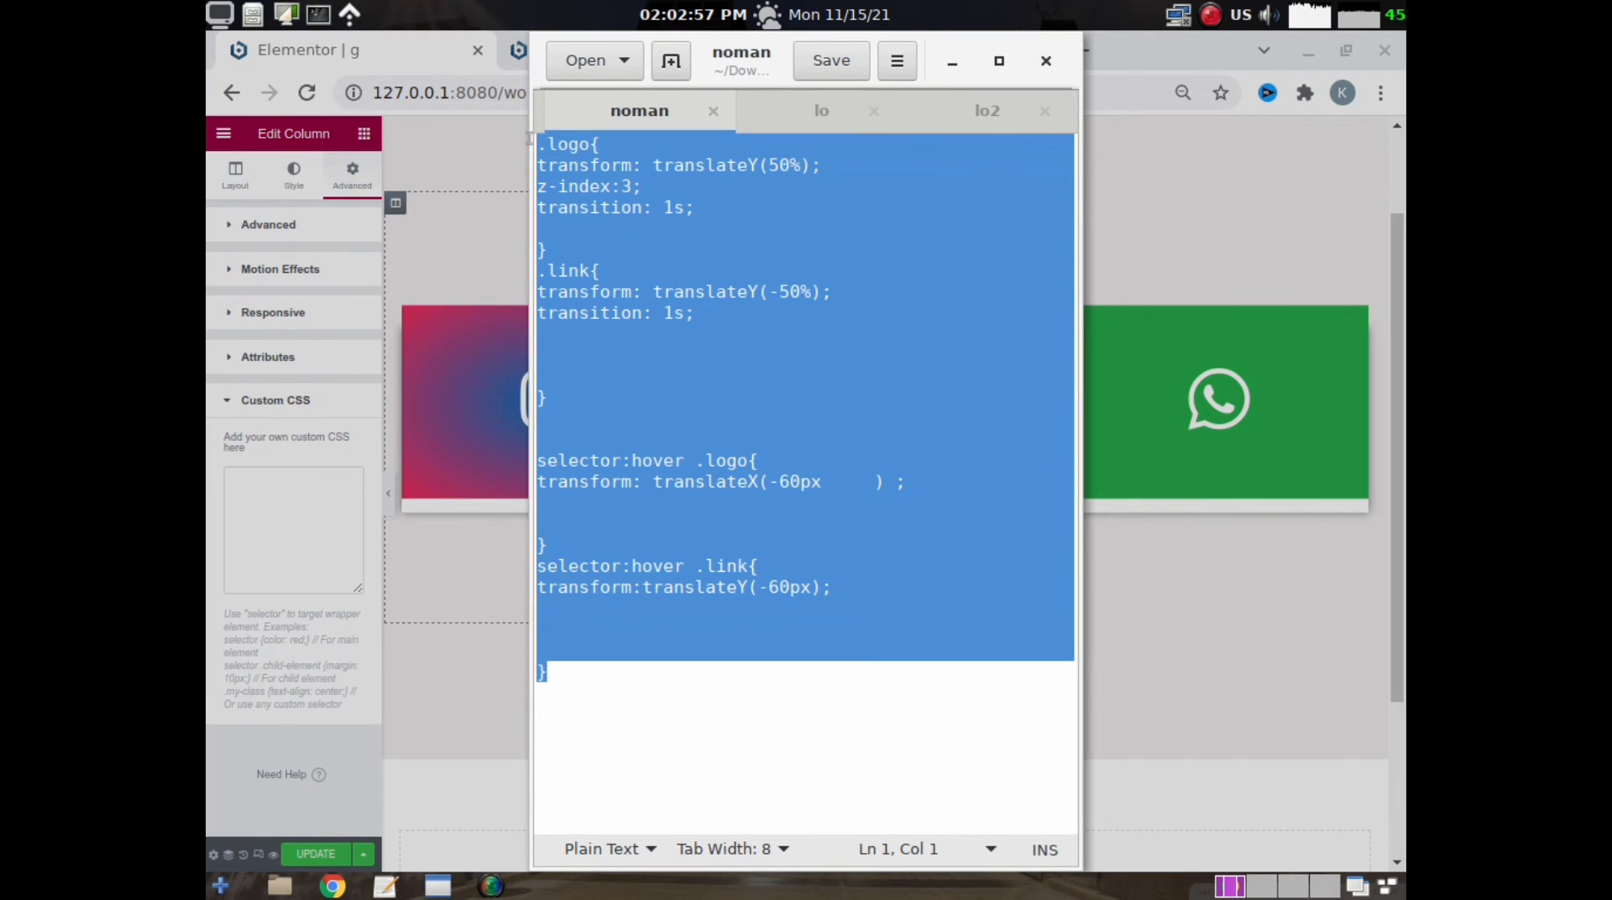
right_click(586, 232)
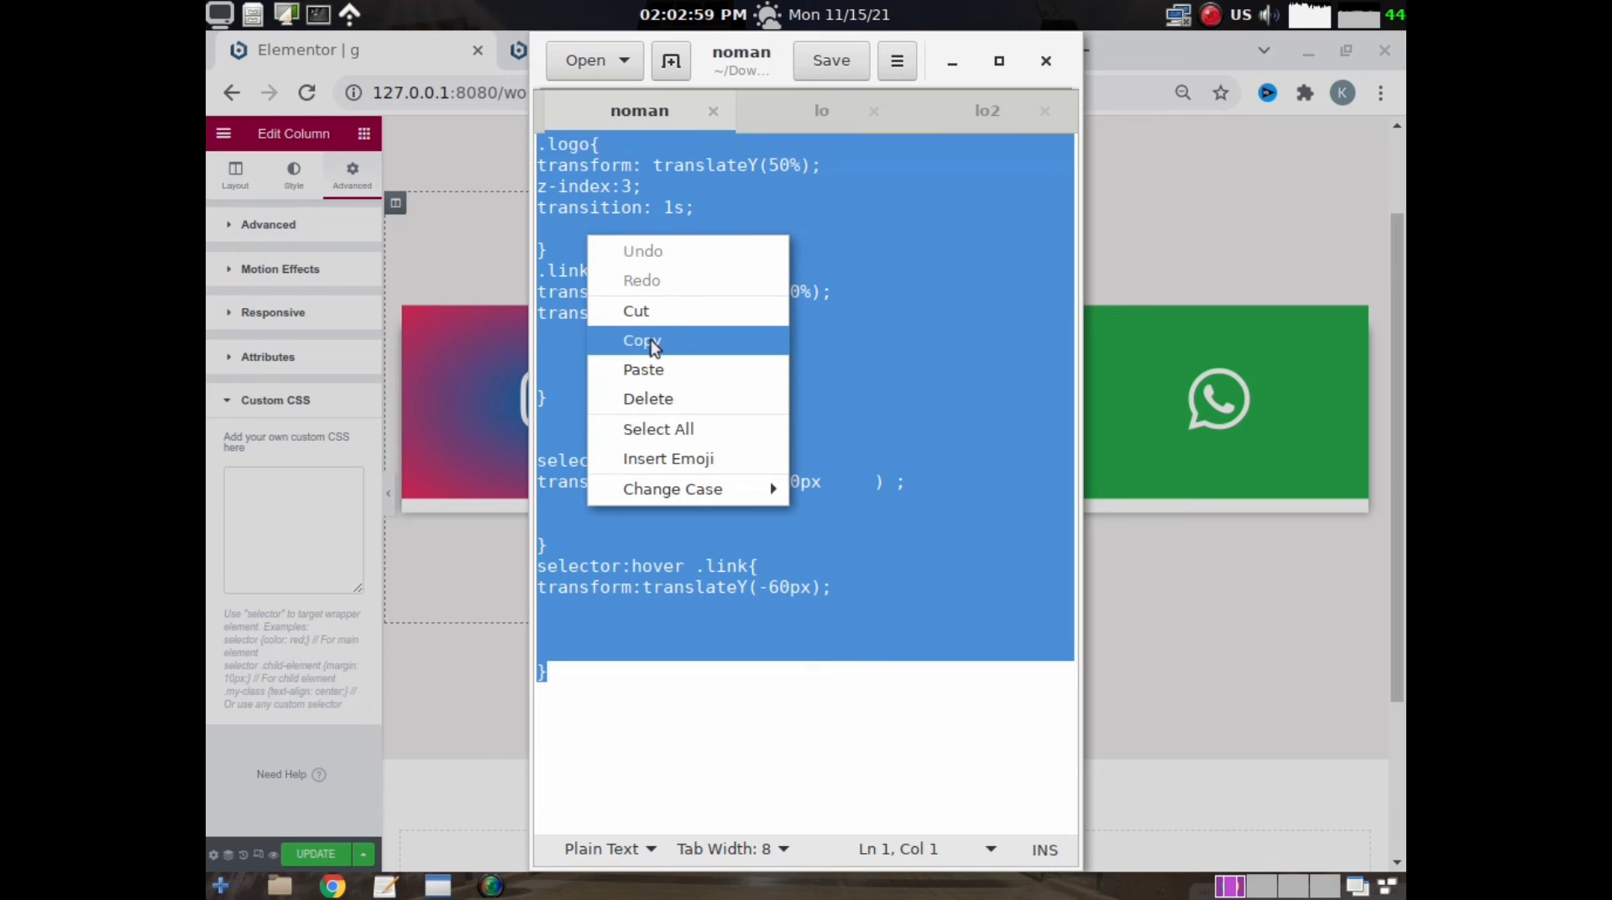
left_click(652, 339)
left_click(208, 498)
right_click(284, 489)
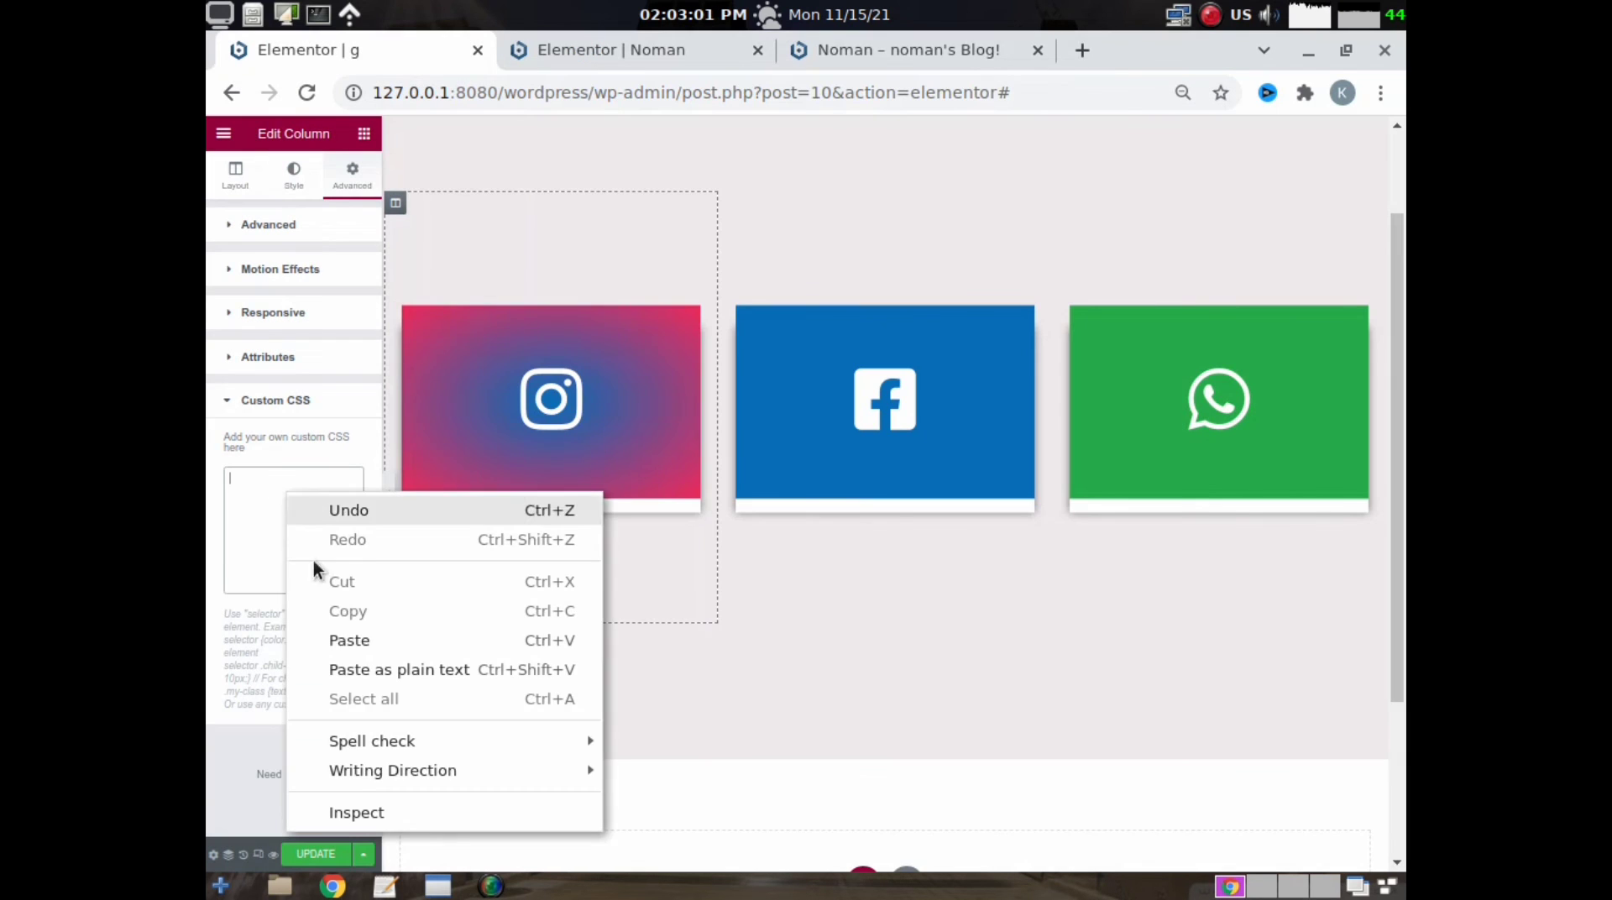
left_click(354, 646)
mouse_move(612, 405)
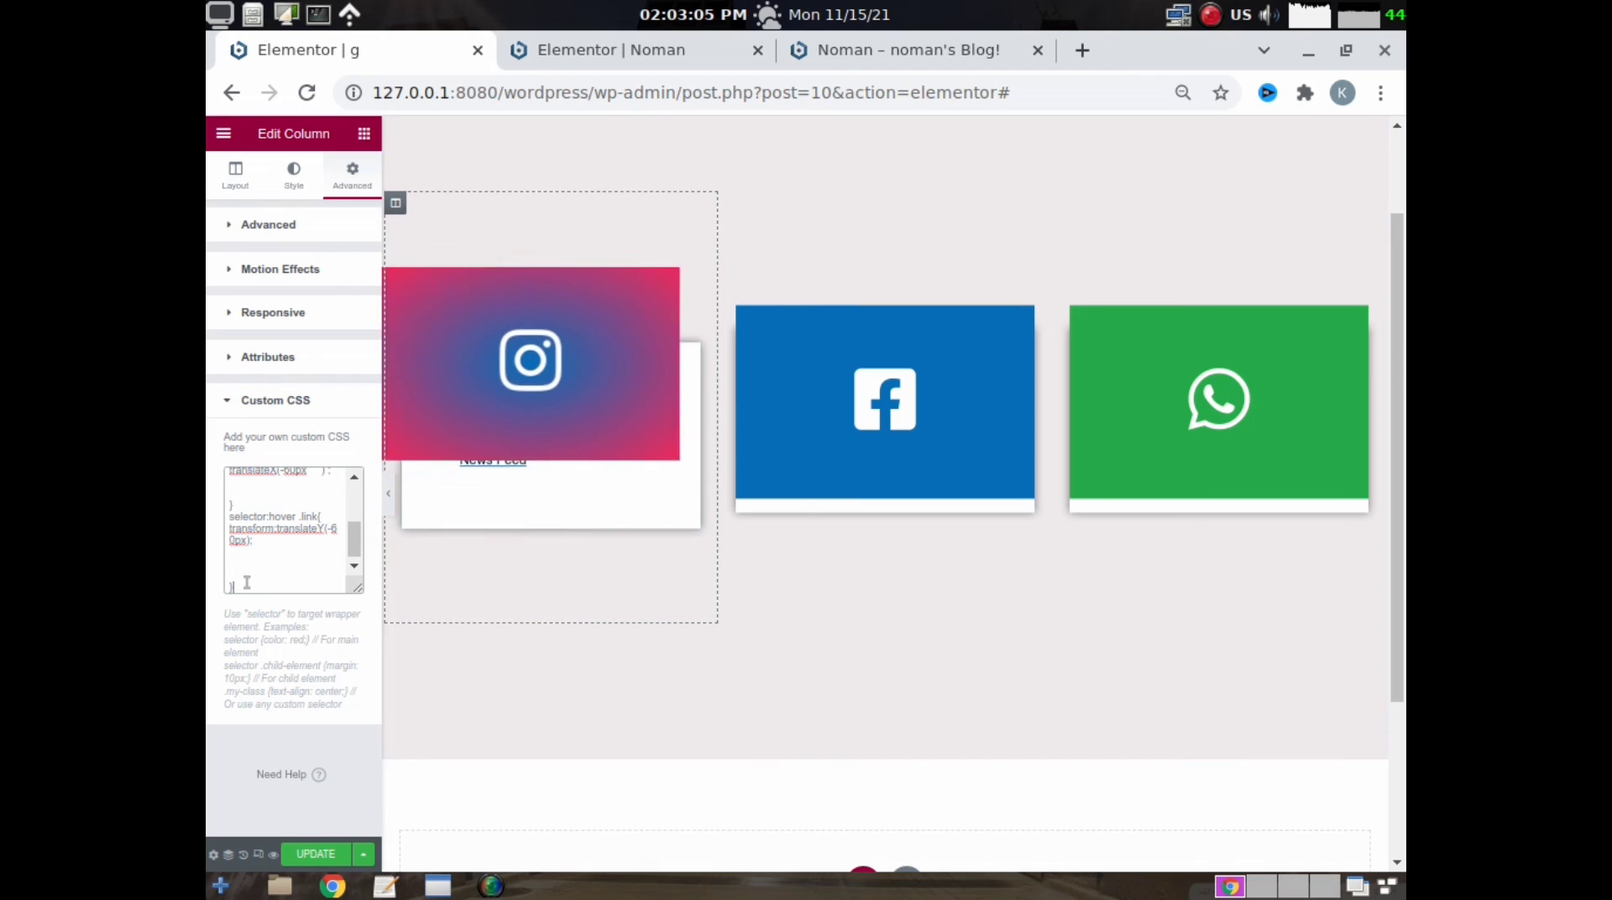
left_click_drag(244, 583, 217, 368)
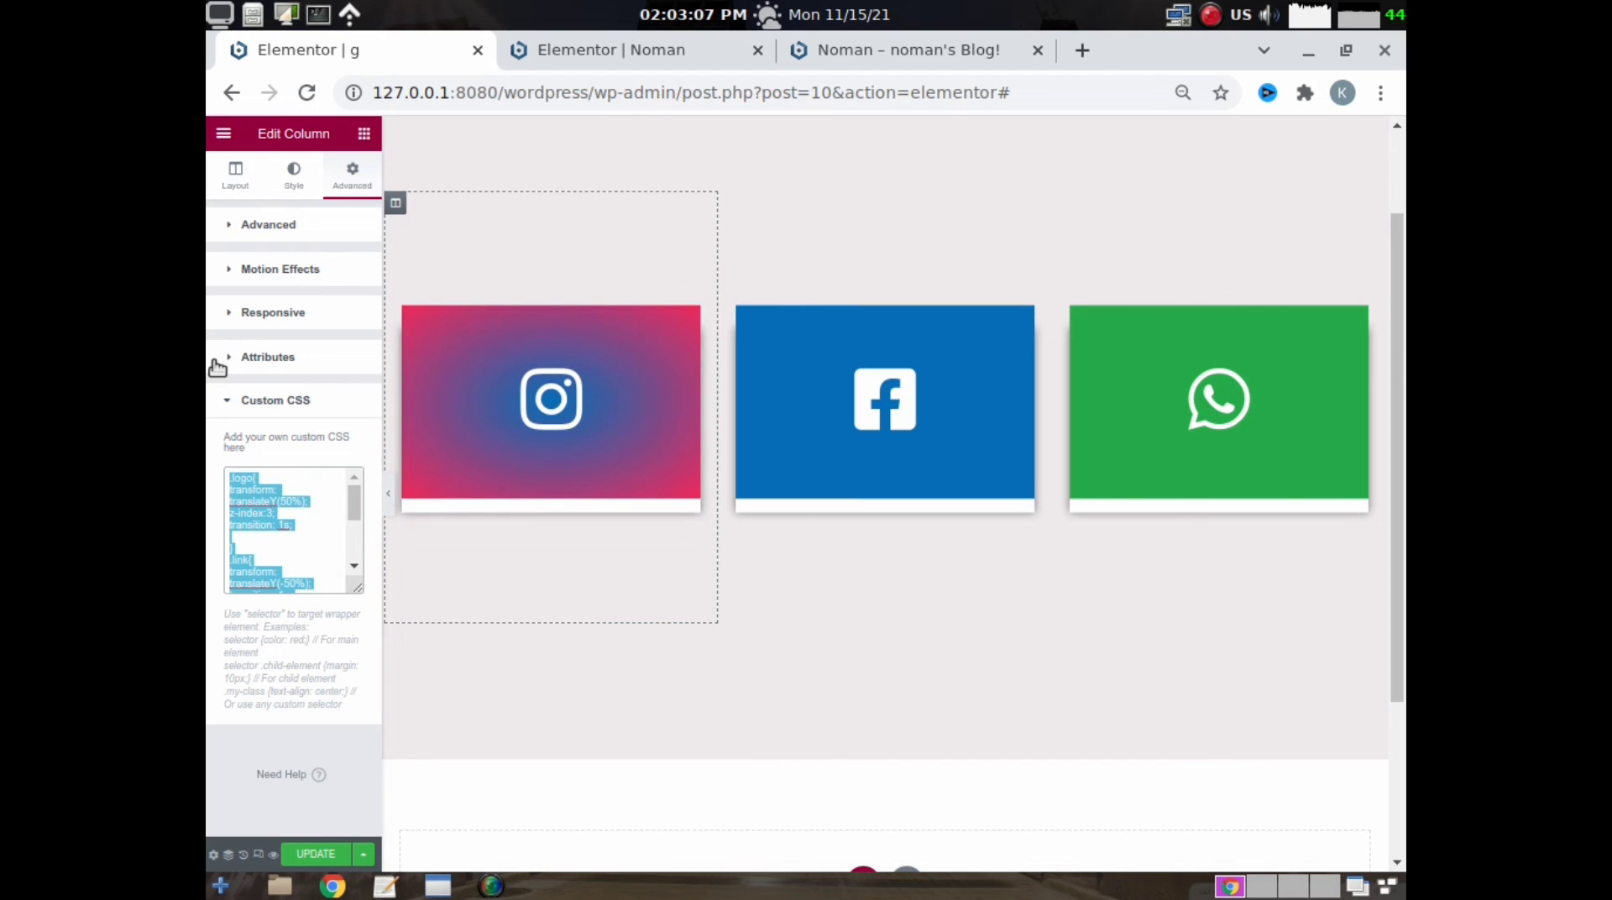
key("BackSpace")
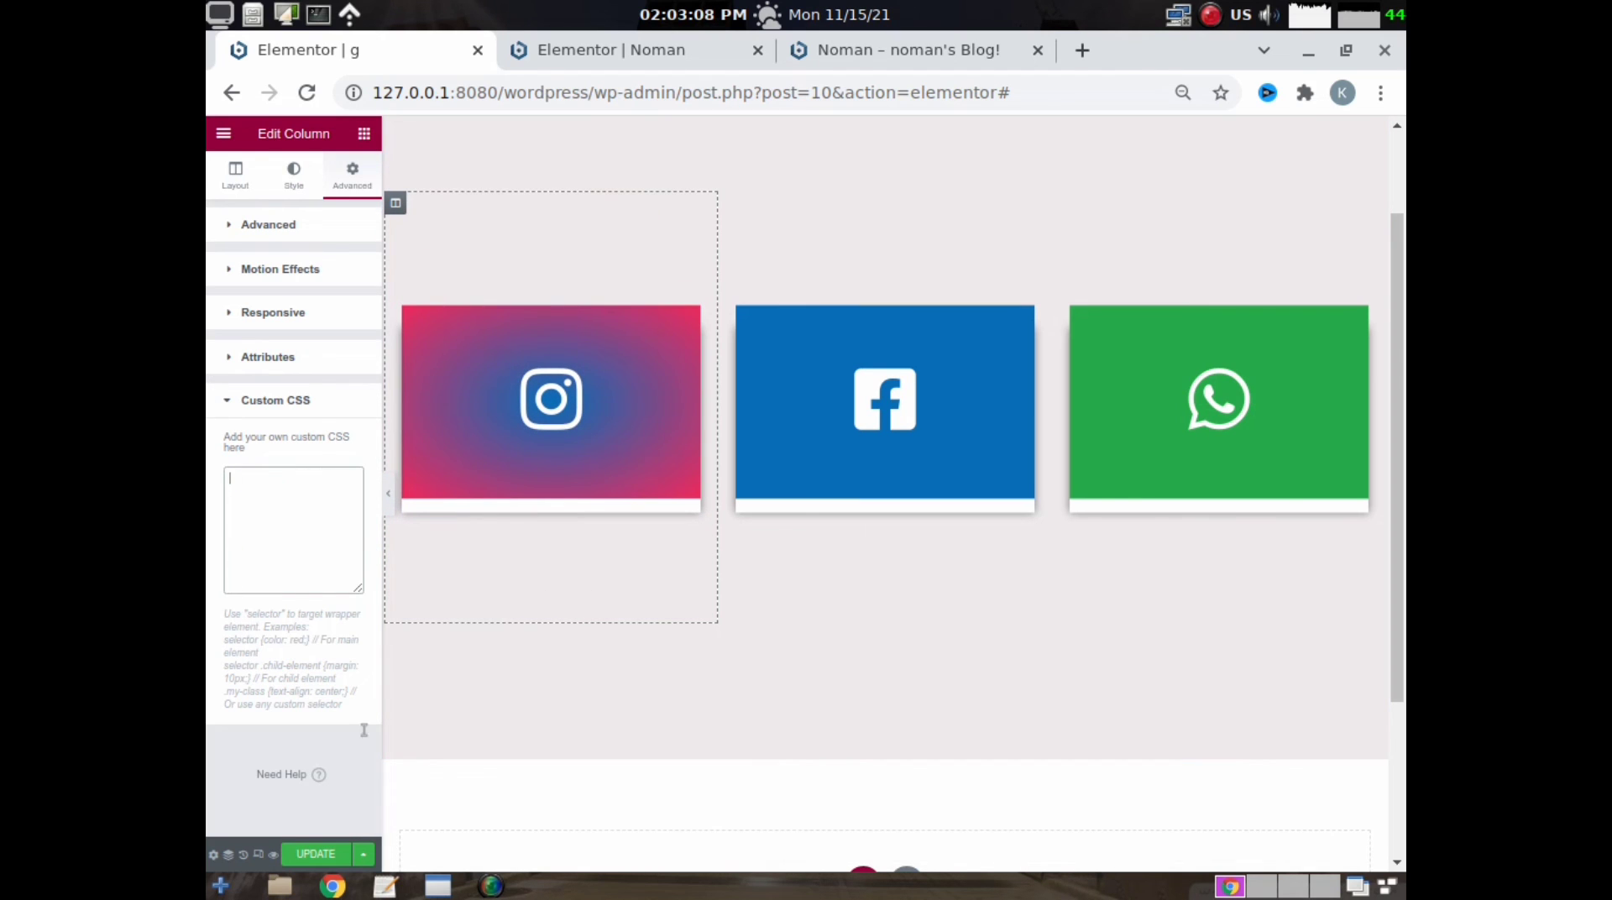
- Switch to the text editor and copy all of the lo2 file's CSS, with logo hover translateX(60px) and z-index 11
left_click(382, 888)
left_click(982, 112)
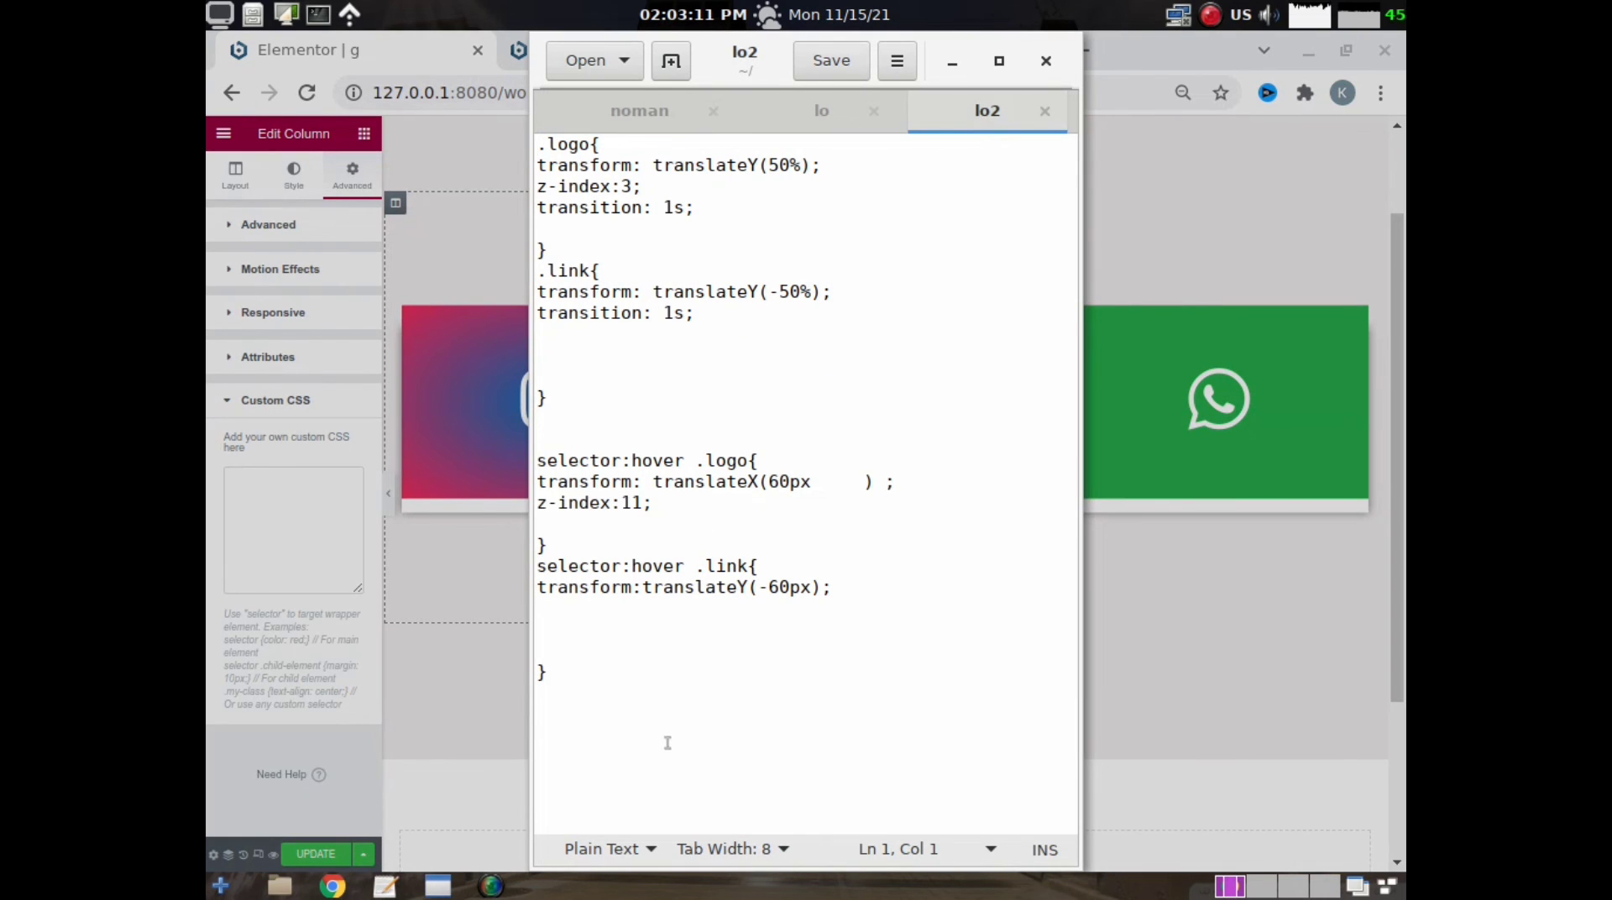
left_click_drag(576, 703, 563, 103)
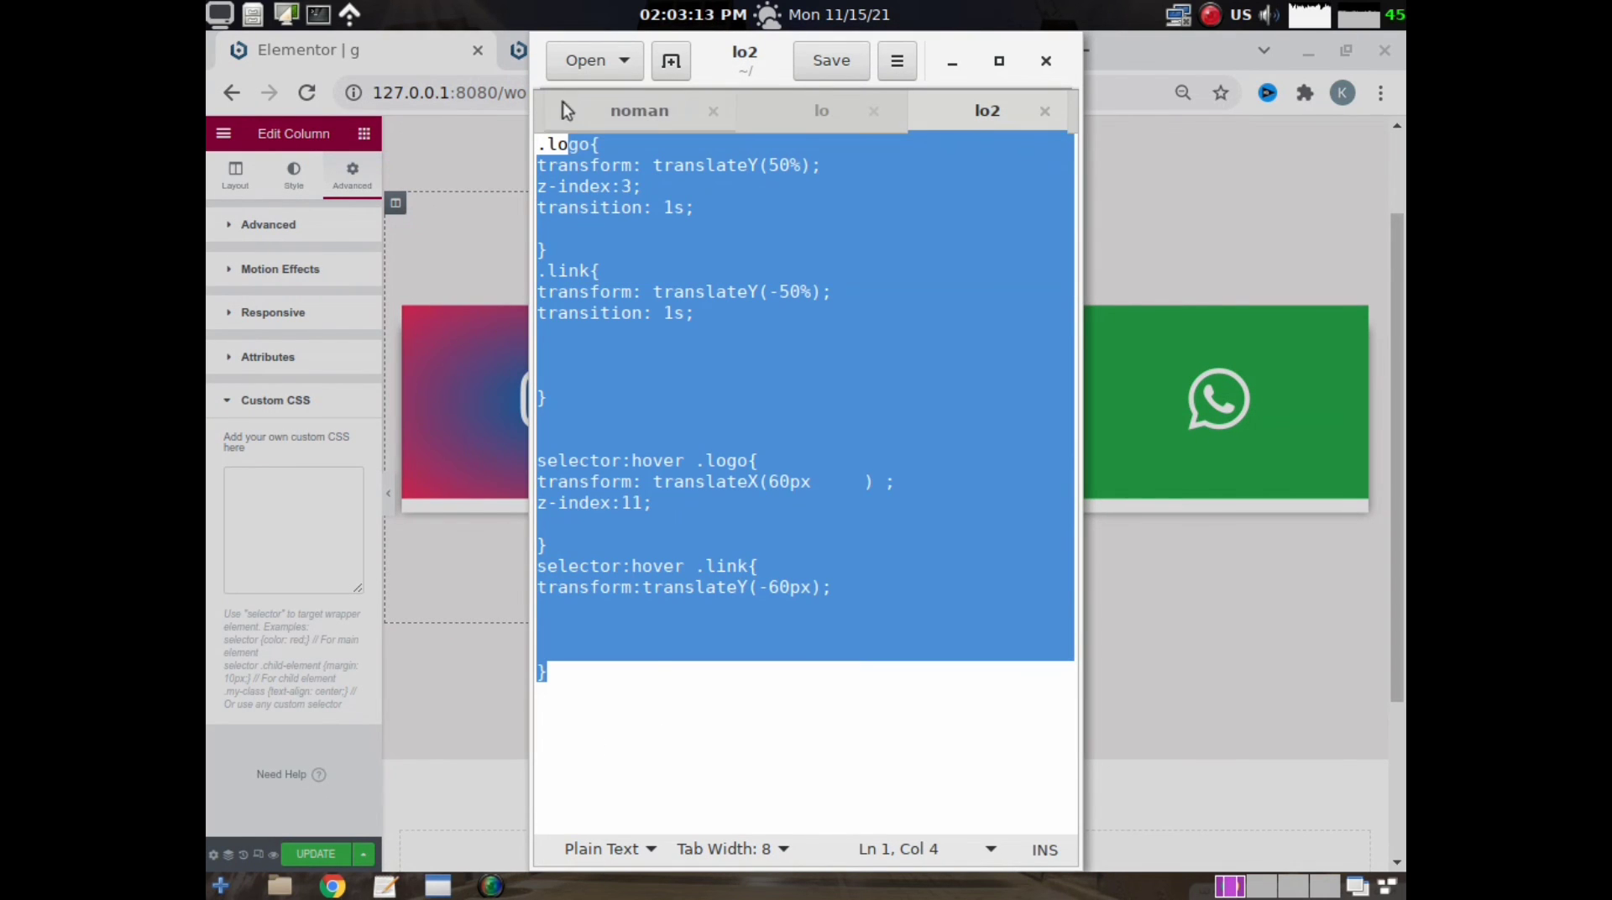
left_click(556, 184)
left_click_drag(578, 669, 466, 136)
right_click(646, 247)
left_click(707, 346)
- Paste the copied lo2 CSS into the Instagram column's custom CSS in Elementor and preview the card's hover effect
left_click(240, 497)
right_click(242, 499)
left_click(317, 649)
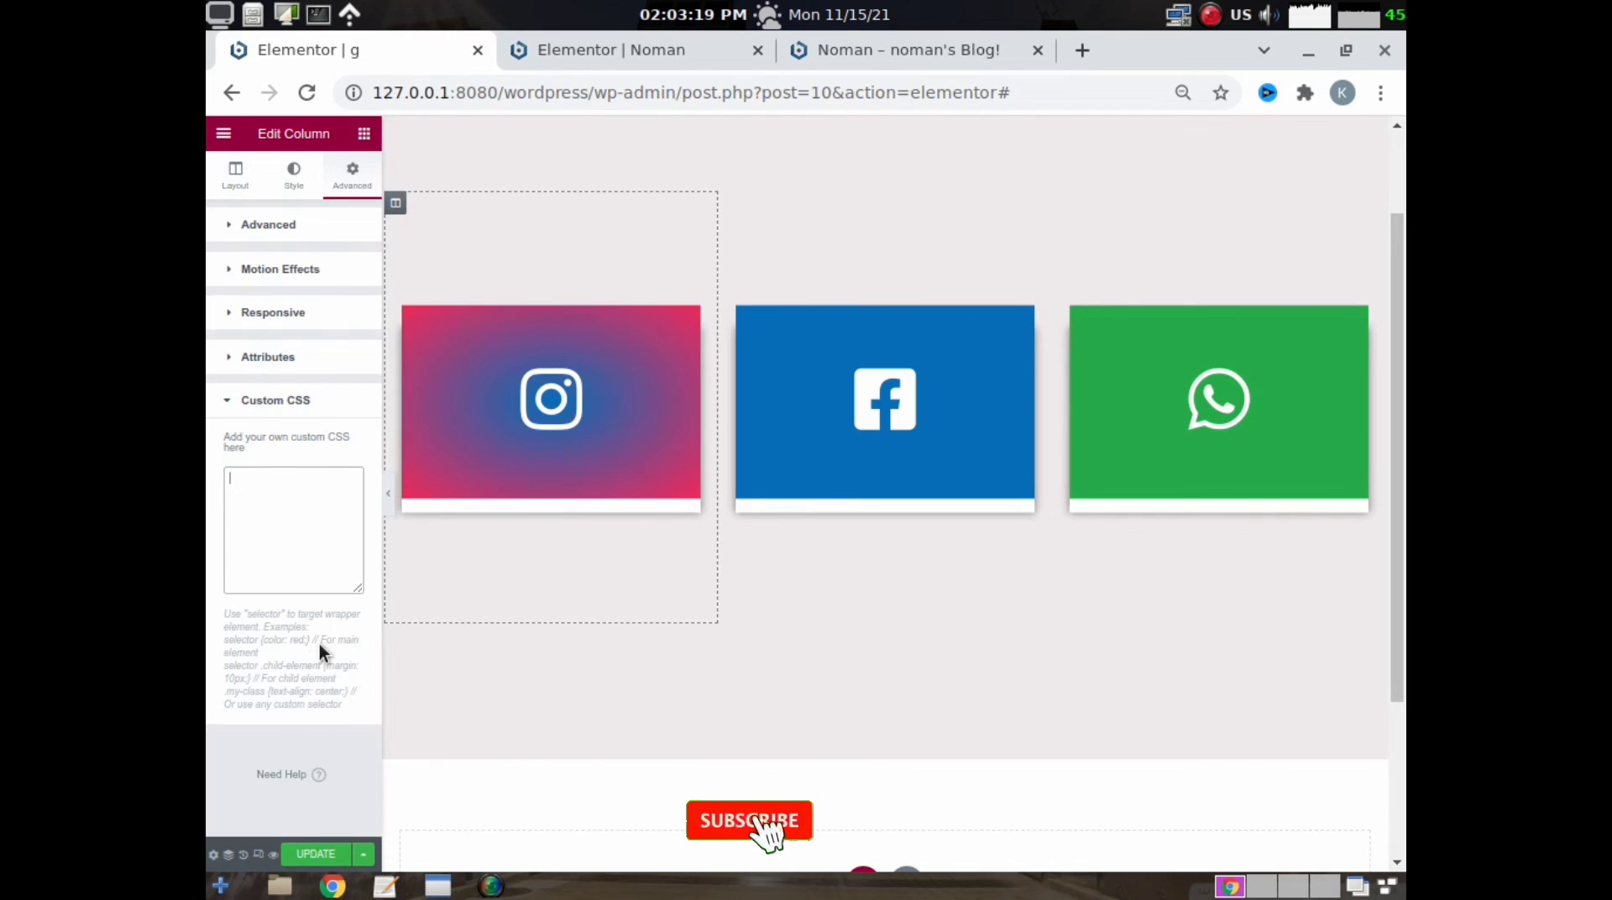
mouse_move(514, 455)
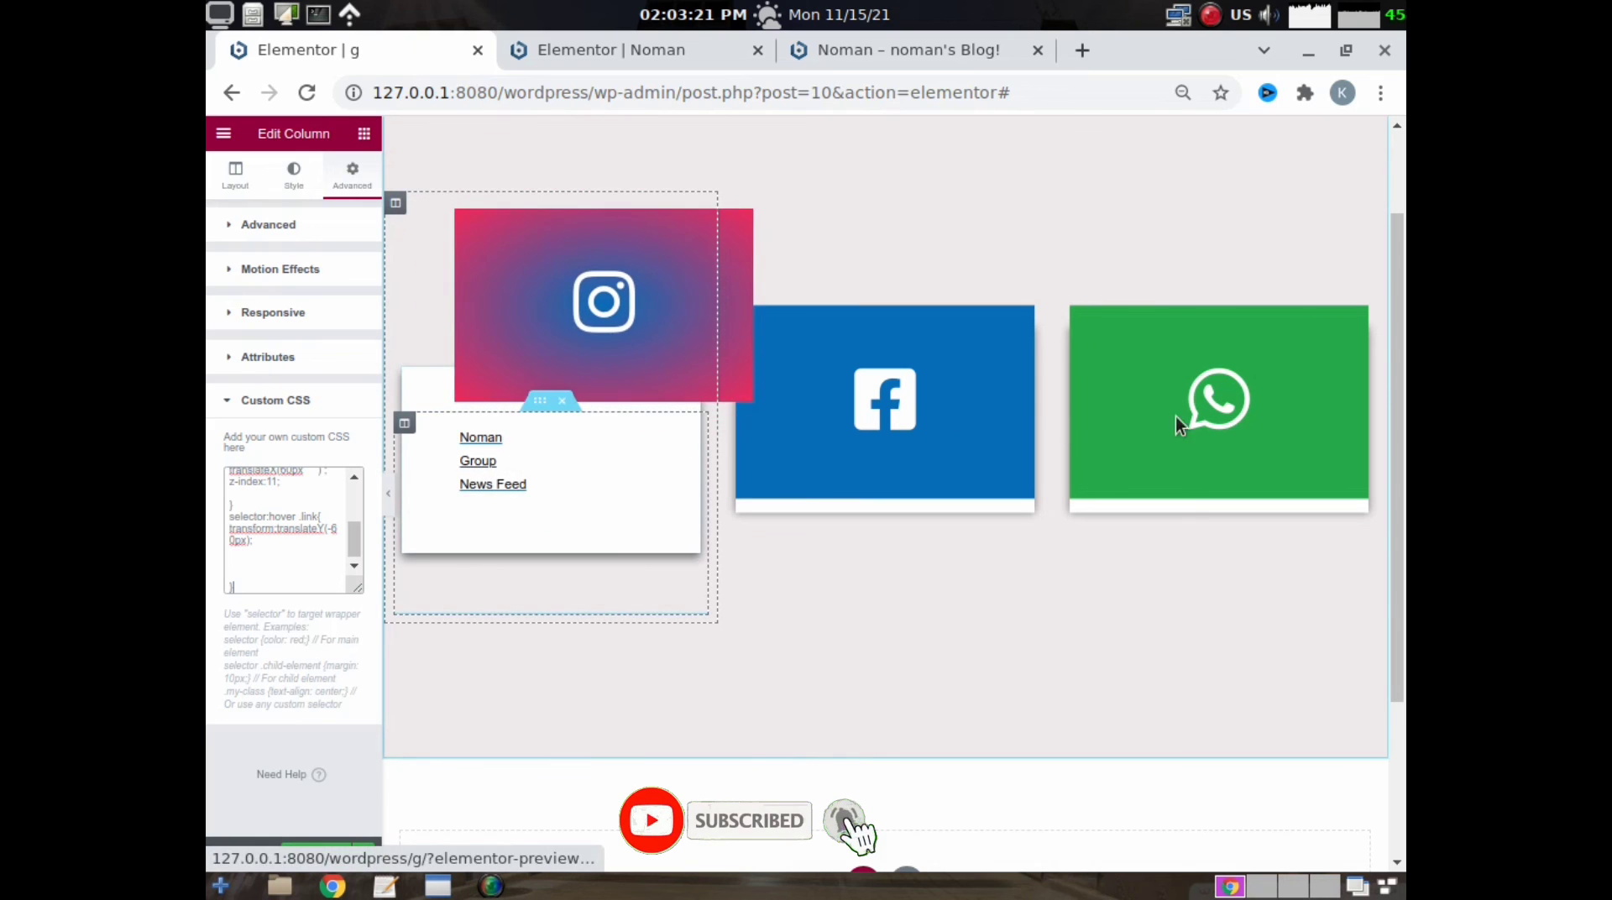
- Open the custom CSS of the WhatsApp card's column for editing
mouse_move(1202, 411)
left_click(1065, 211)
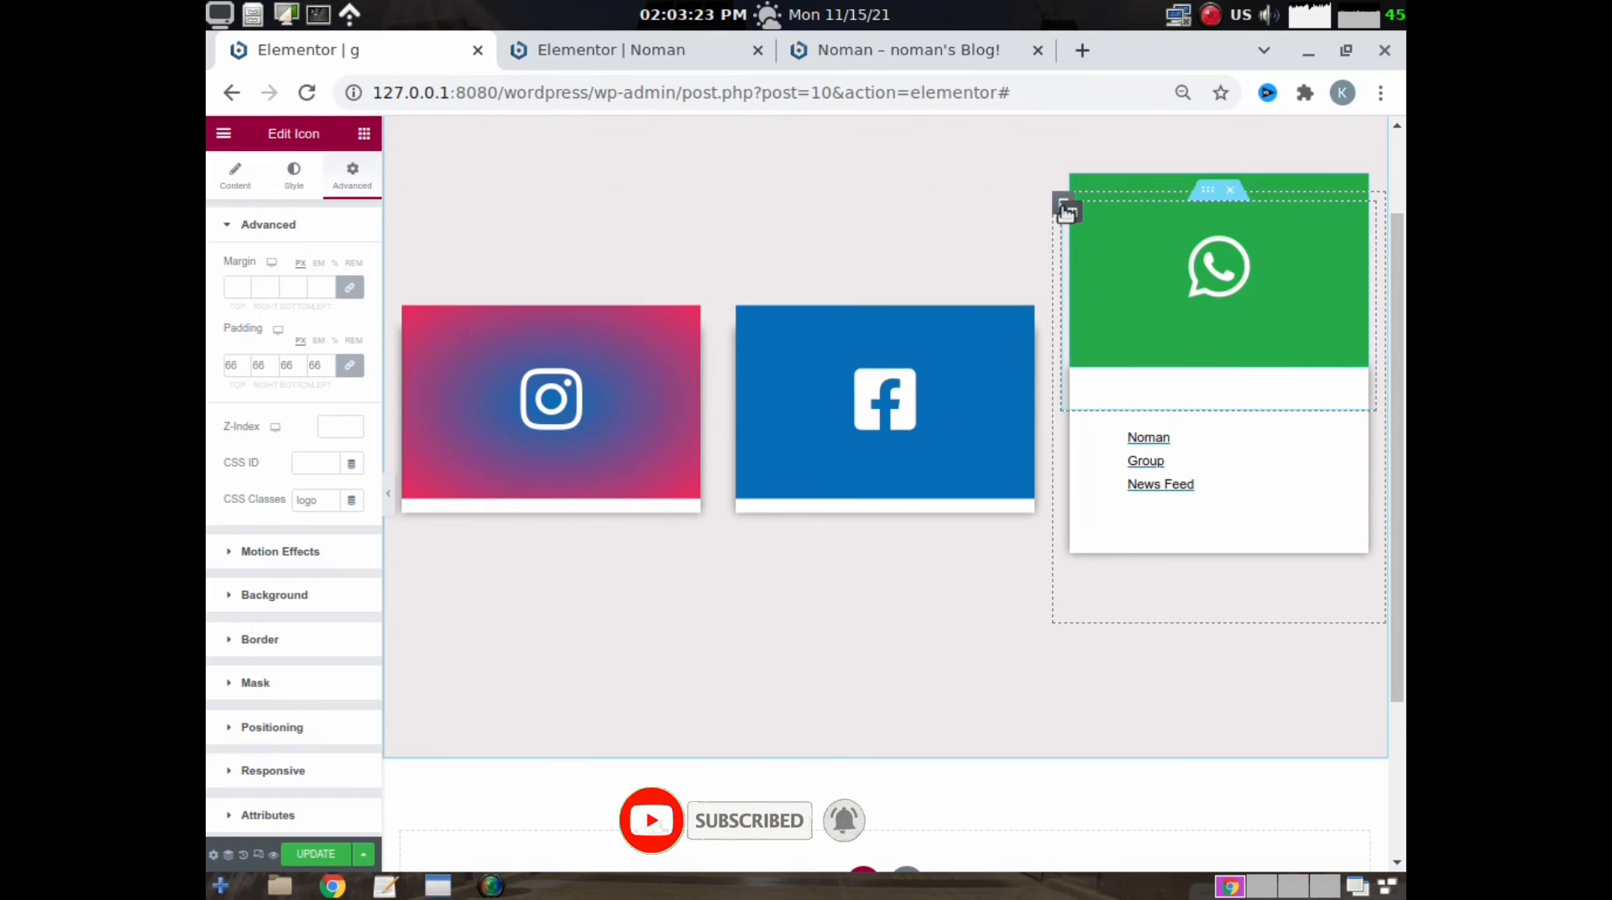
left_click(1063, 205)
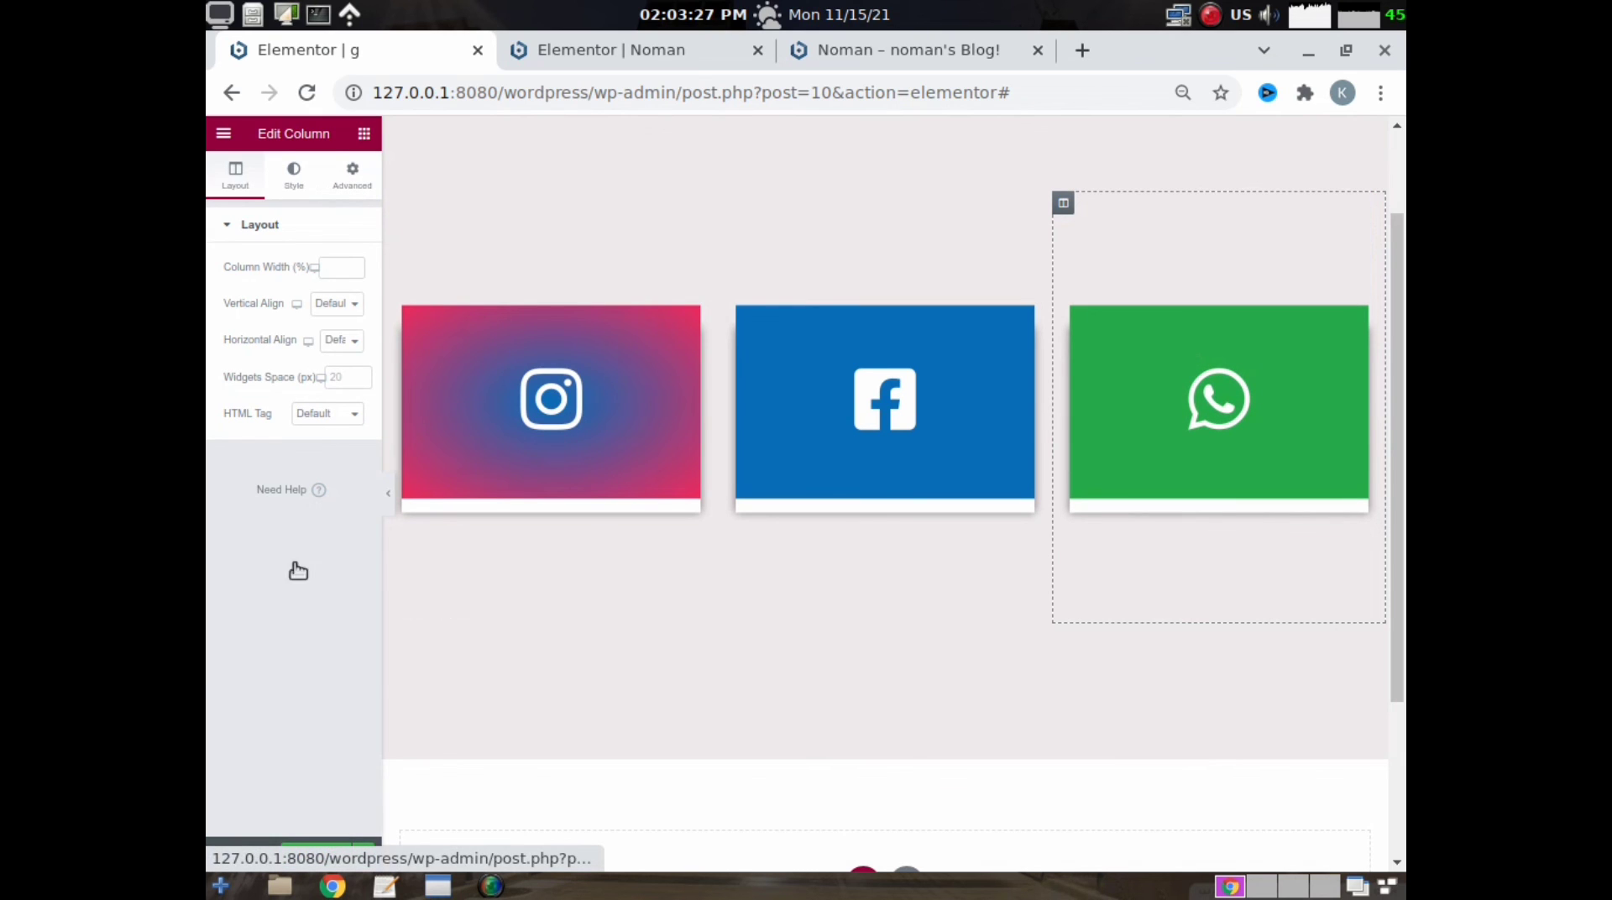
left_click(352, 177)
left_click(263, 672)
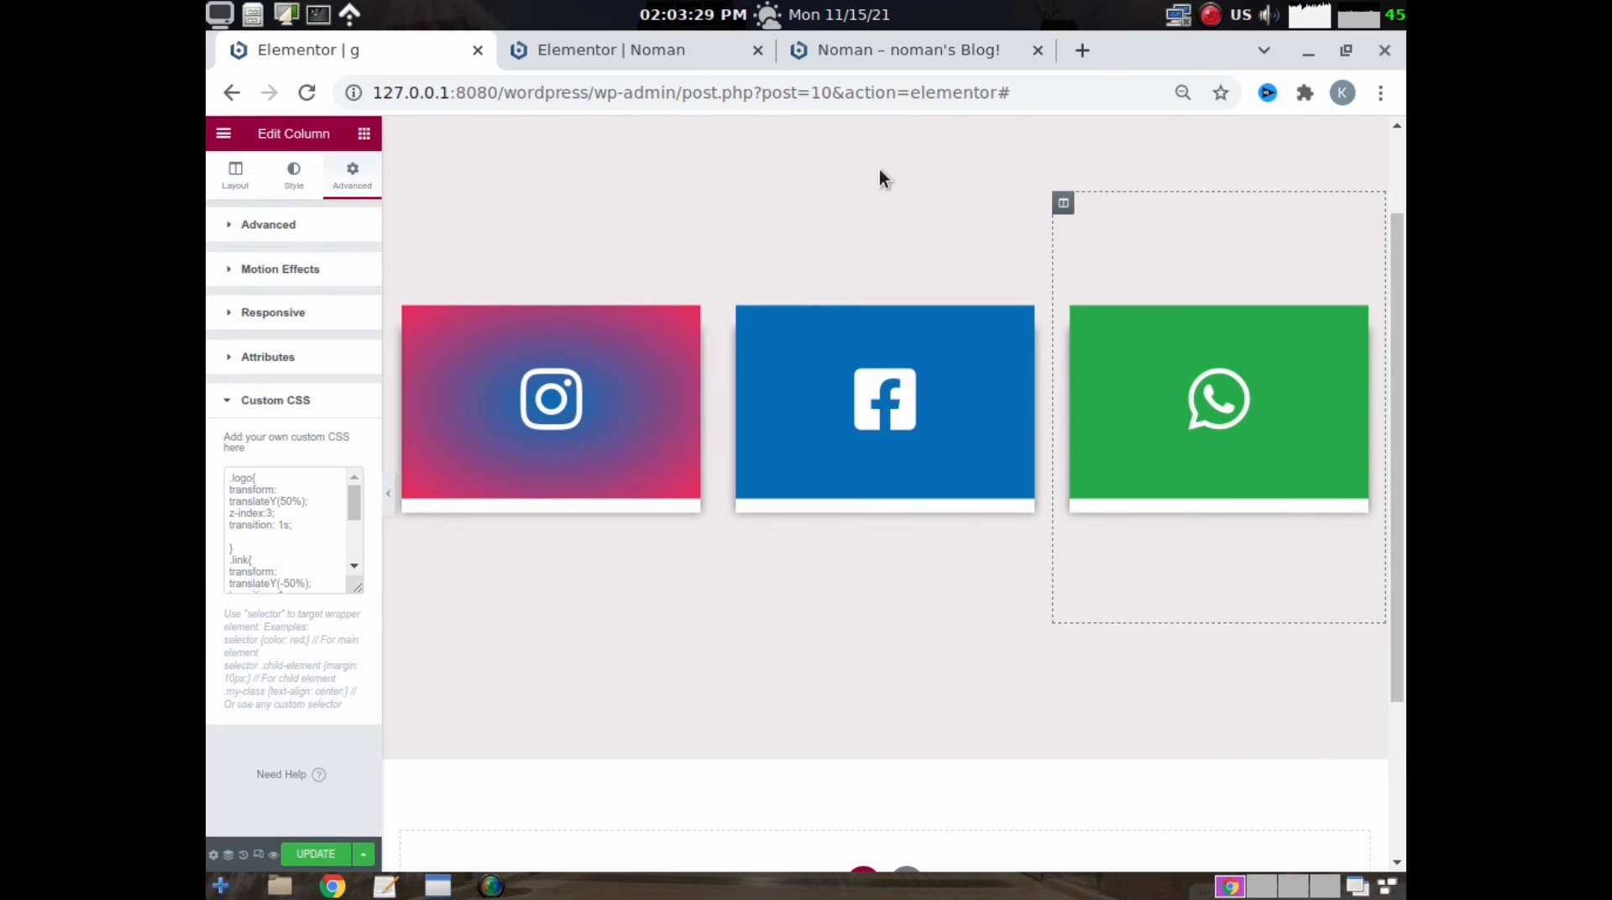
- Switch to the text editor and copy all of the noman file's CSS, with logo hover translateX(-60px)
left_click(378, 887)
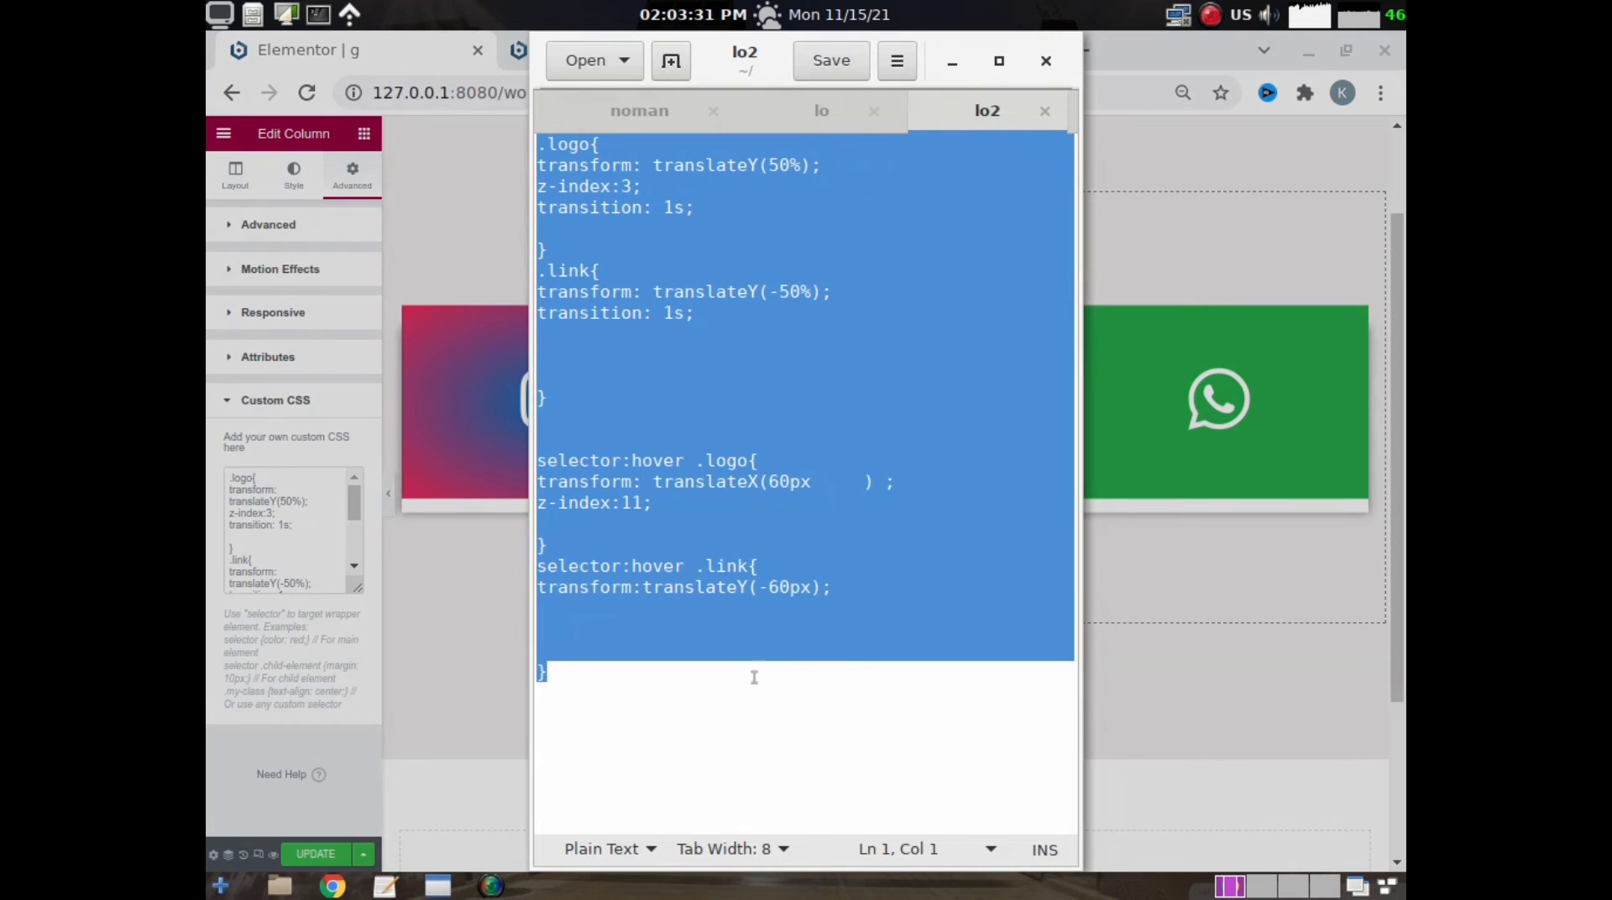
left_click(640, 110)
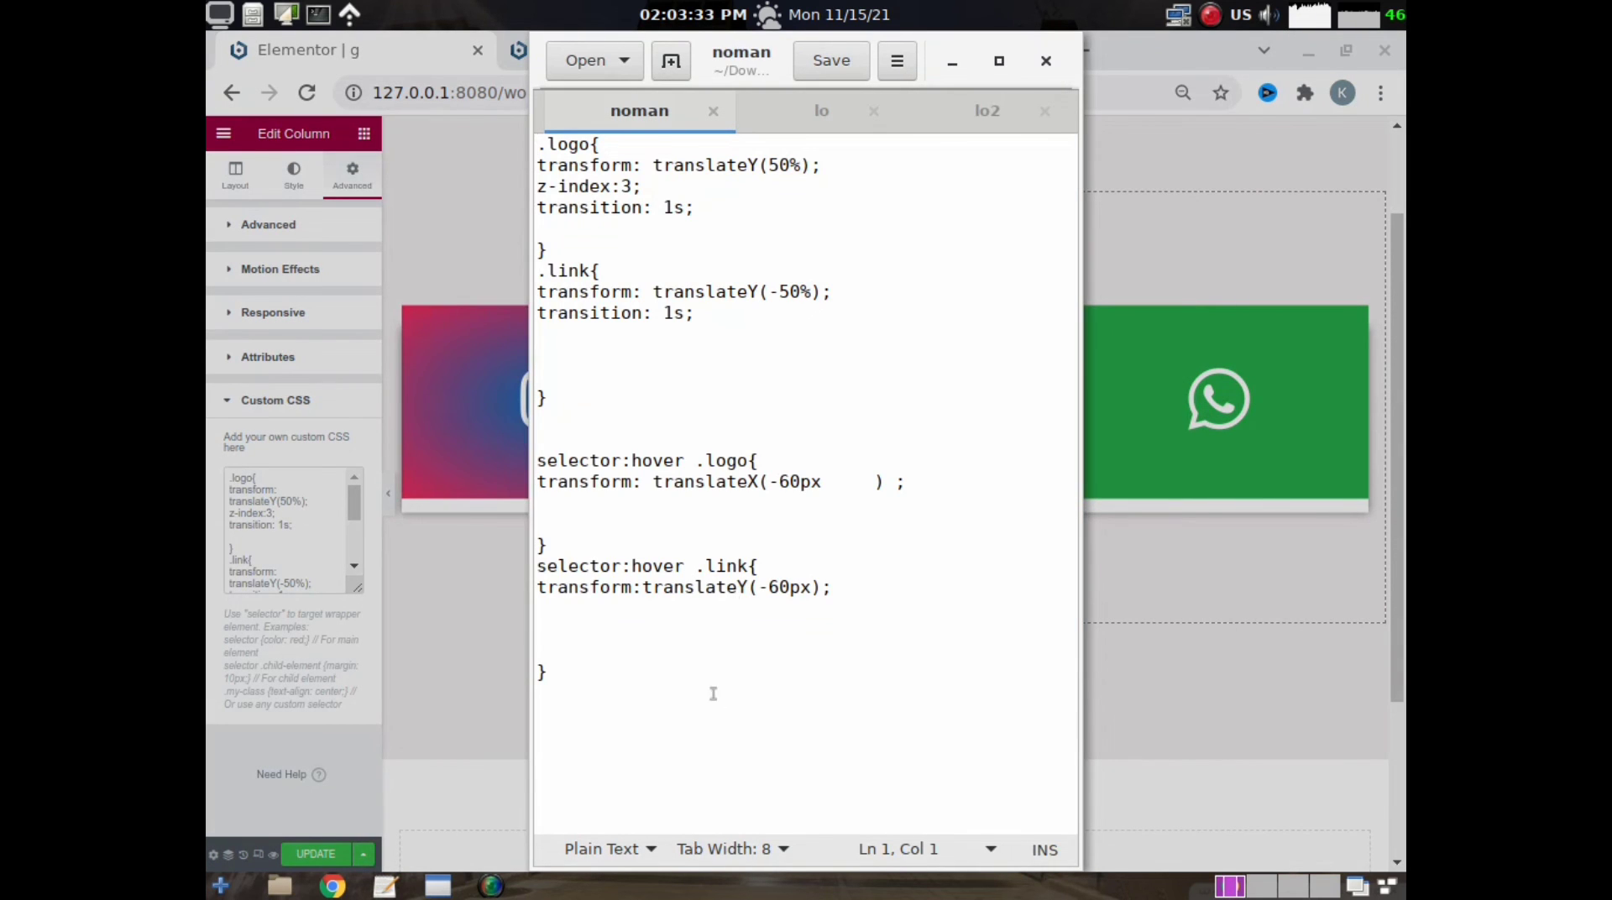
left_click_drag(581, 695, 535, 145)
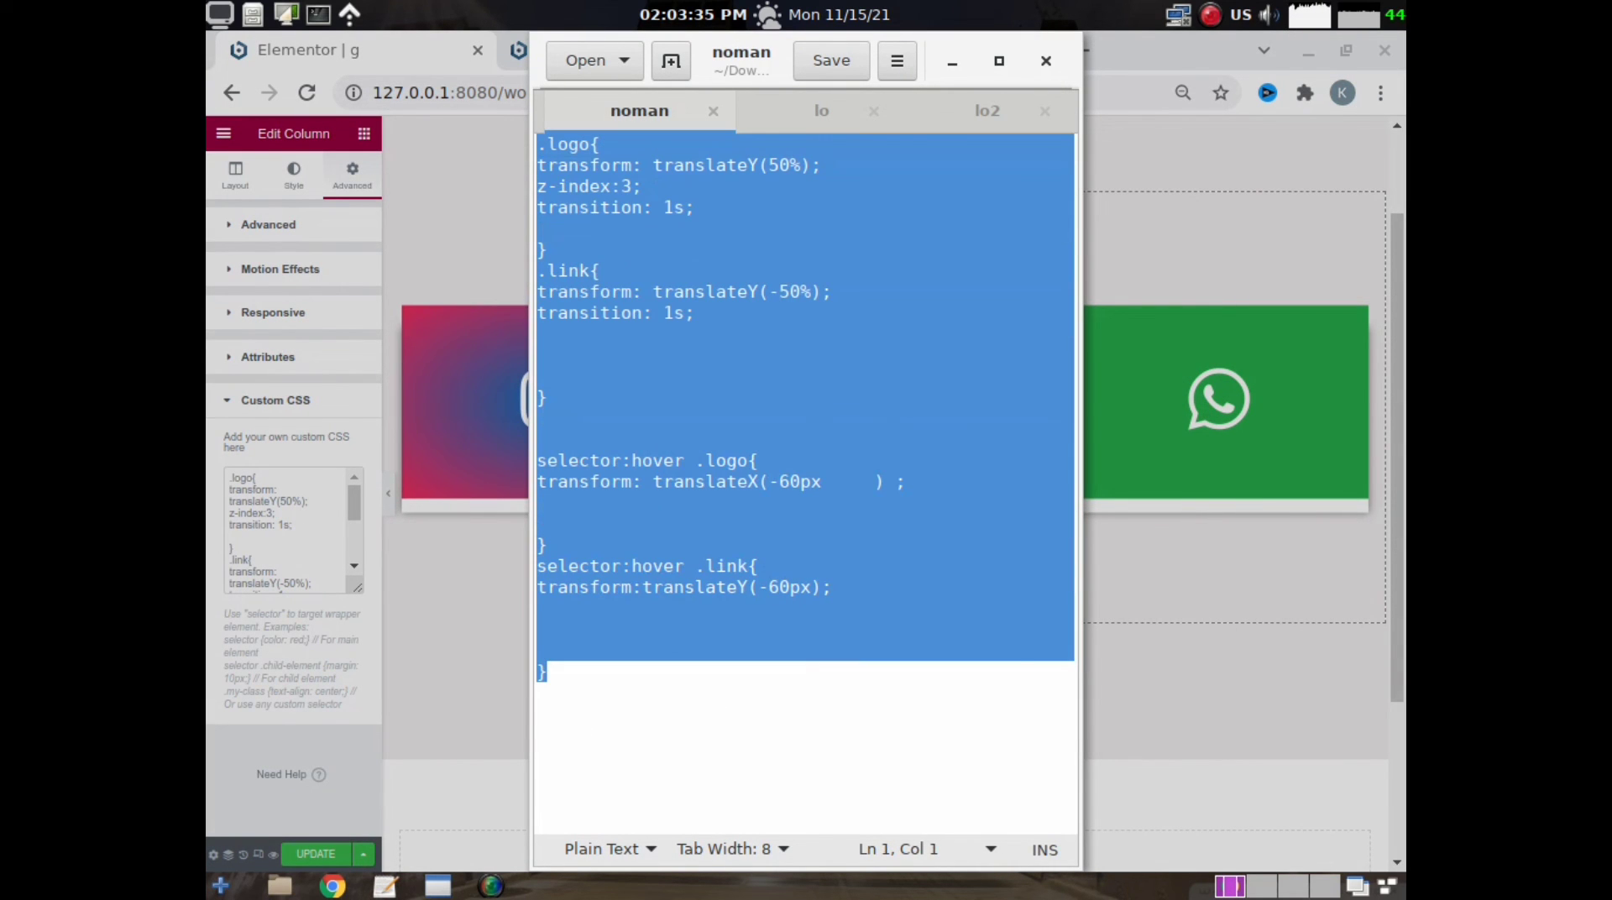
right_click(593, 200)
left_click(648, 309)
- Return to Elementor and clear all the existing custom CSS from the WhatsApp card's column
left_click(282, 548)
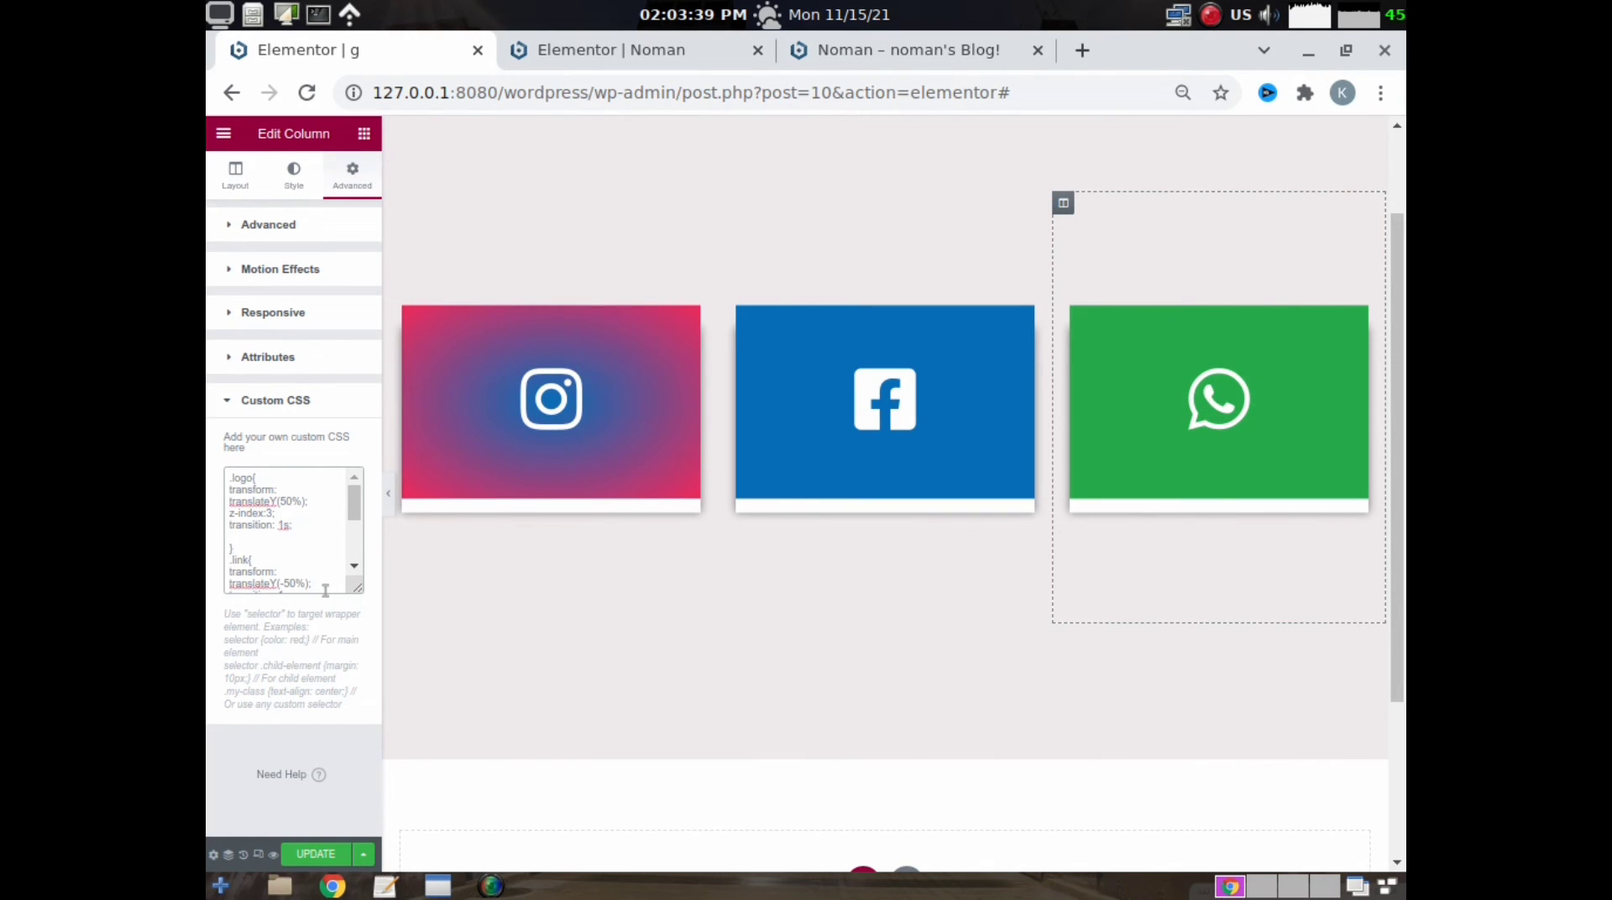
left_click_drag(325, 591, 218, 430)
right_click(262, 513)
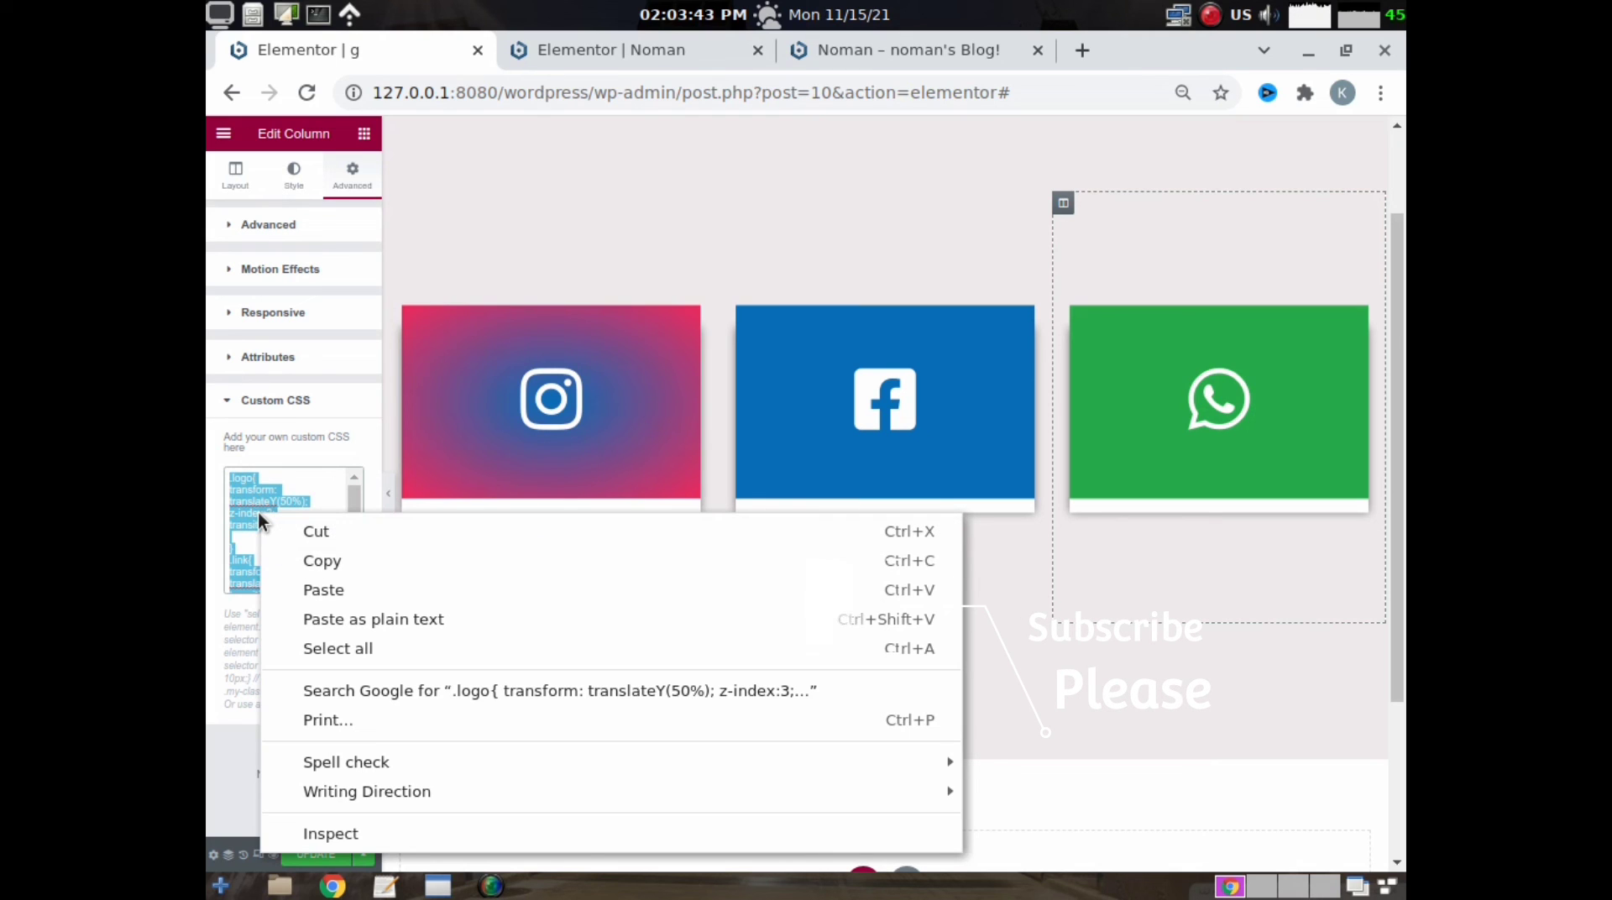
left_click(290, 467)
key("BackSpace")
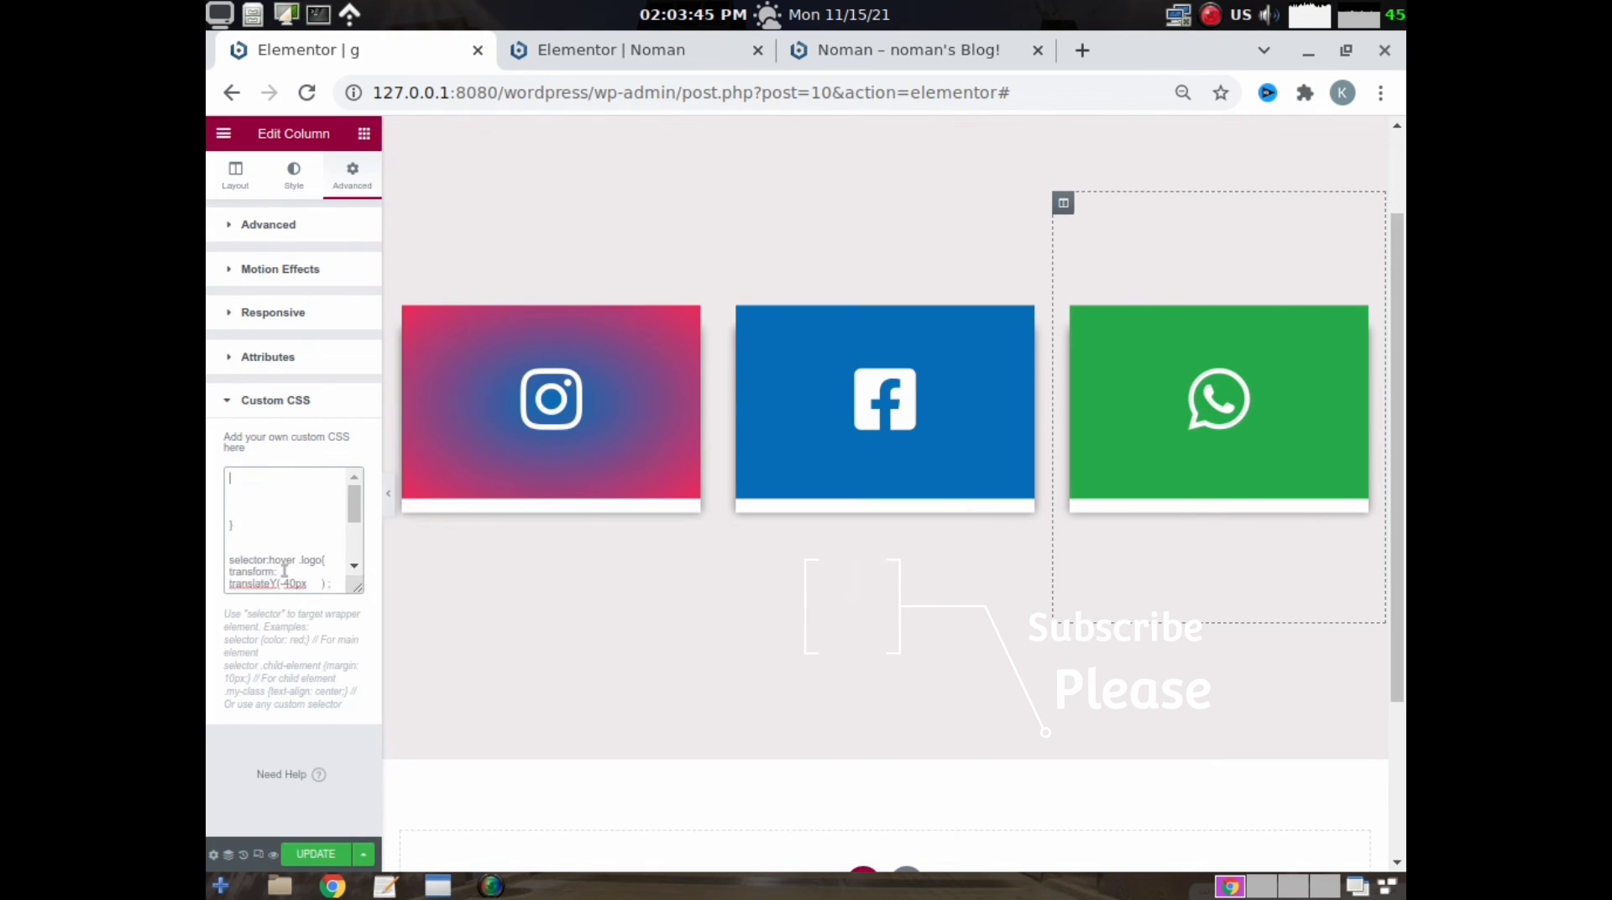
scroll(293, 584, "down", 1)
scroll(293, 584, "down", 2)
left_click_drag(244, 581, 210, 406)
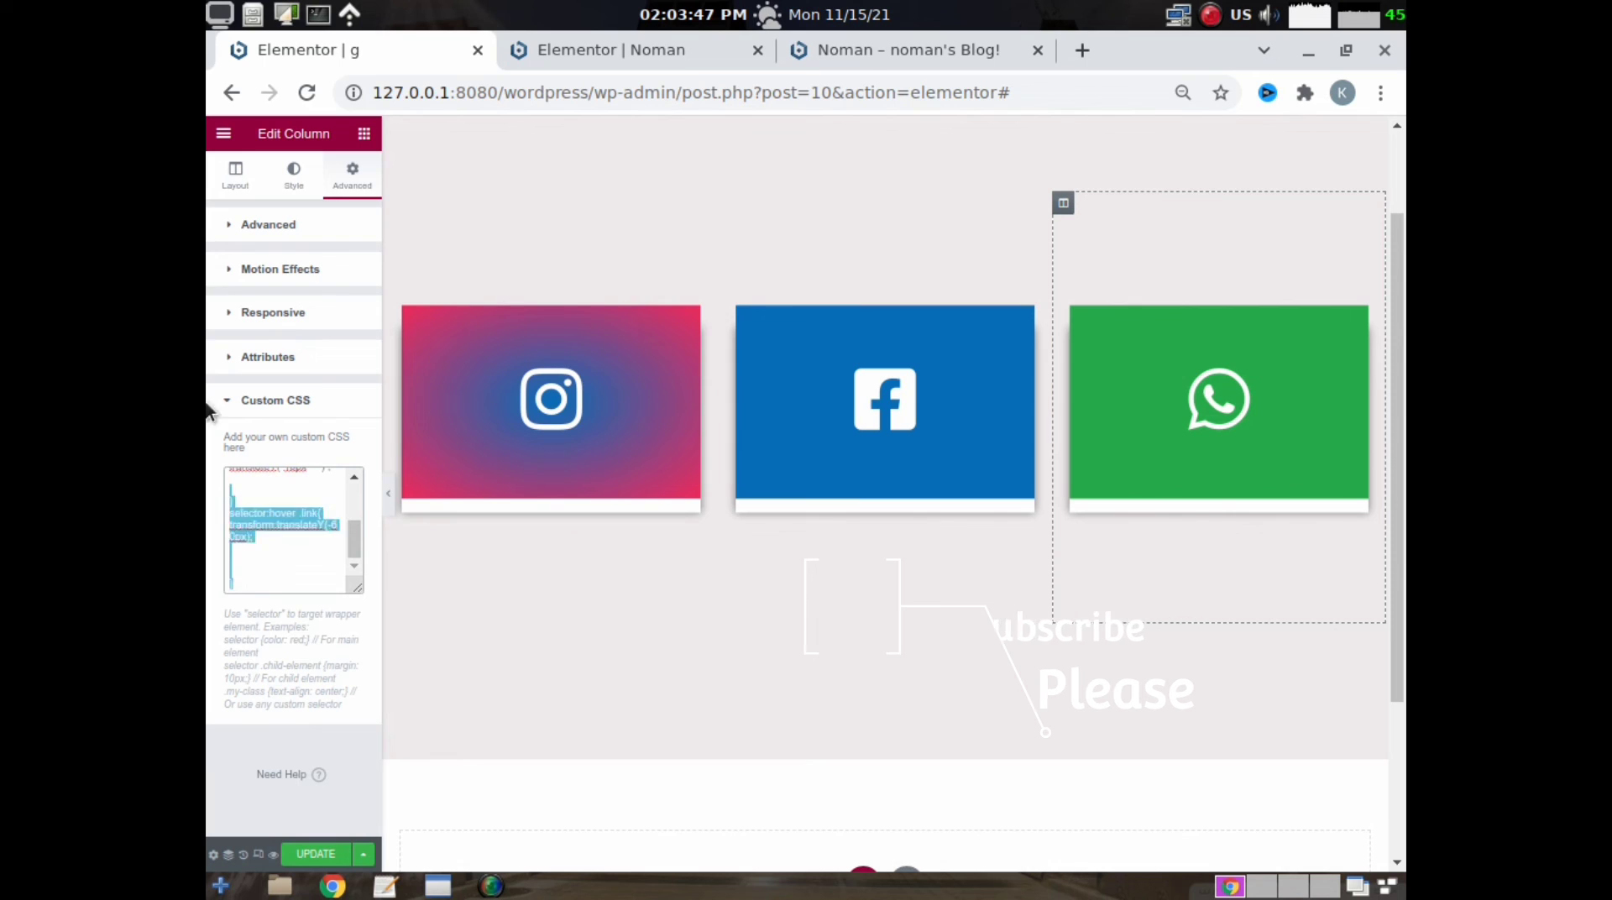
key("BackSpace")
- Paste the copied noman CSS with logo hover translateX(-60px) into the WhatsApp column's custom CSS
right_click(270, 516)
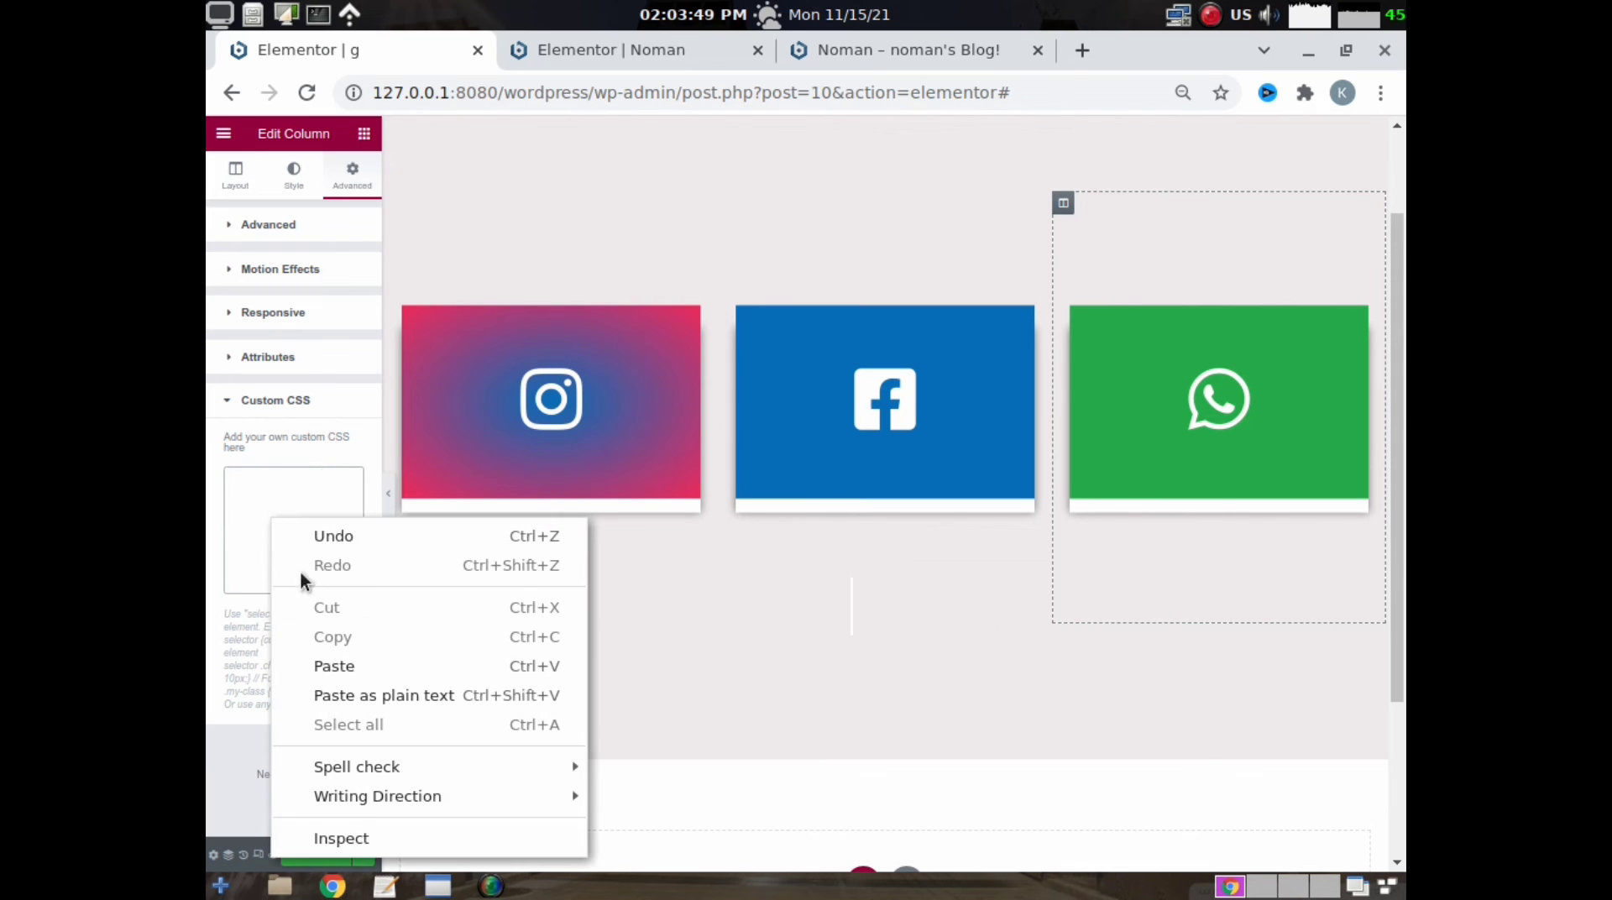